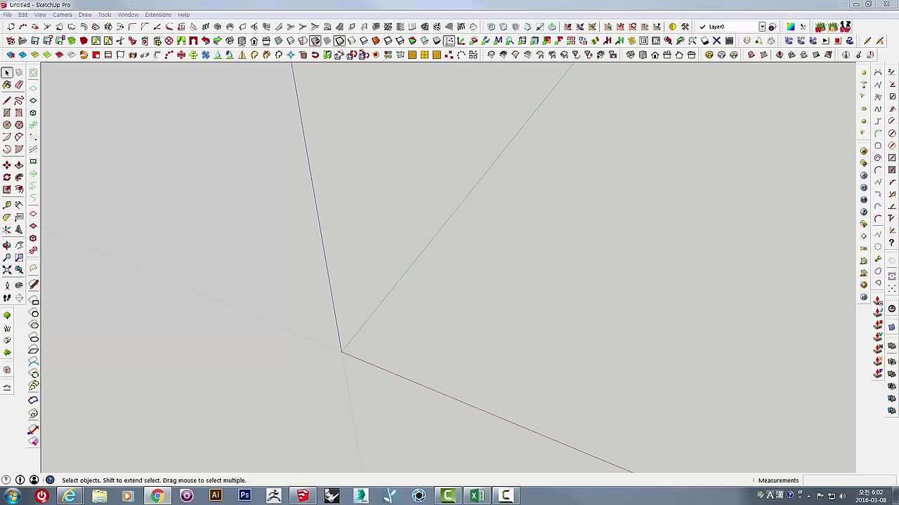
- Drag the Chrome window with the YouTube home page over the empty SketchUp model
drag(897, 24, 472, 24)
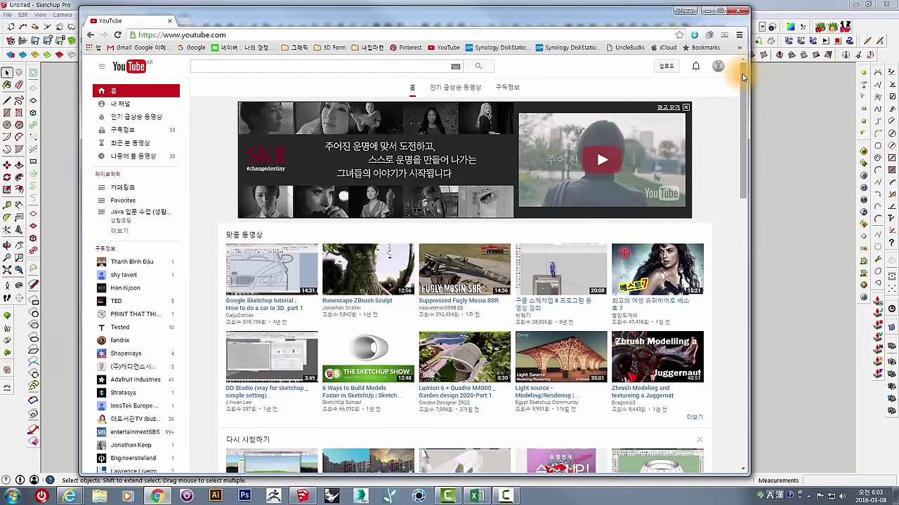
- Open the channel's Creator Studio dashboard from the YouTube account menu
scroll(742, 124, down, 3)
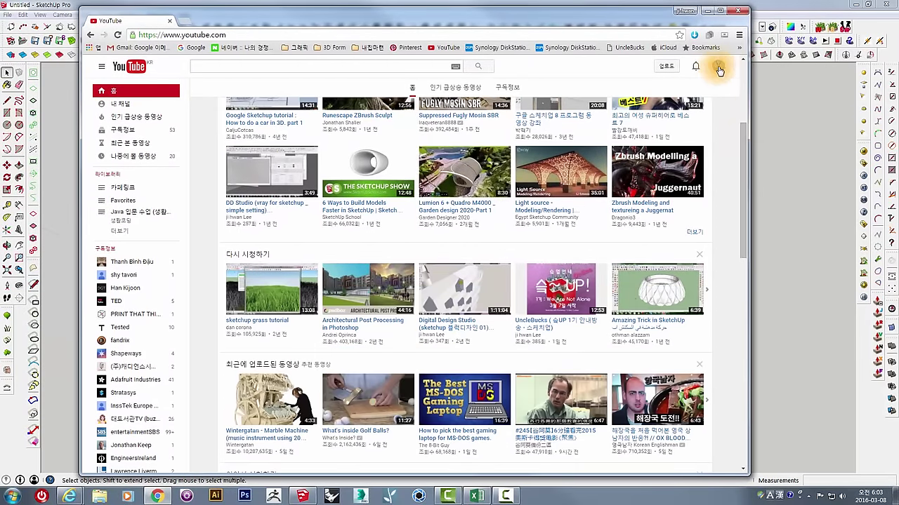
click(718, 68)
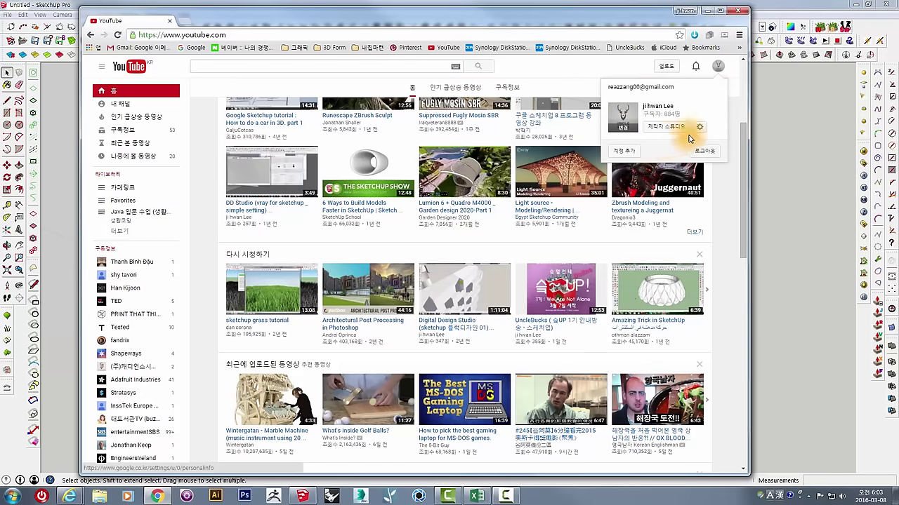
click(671, 132)
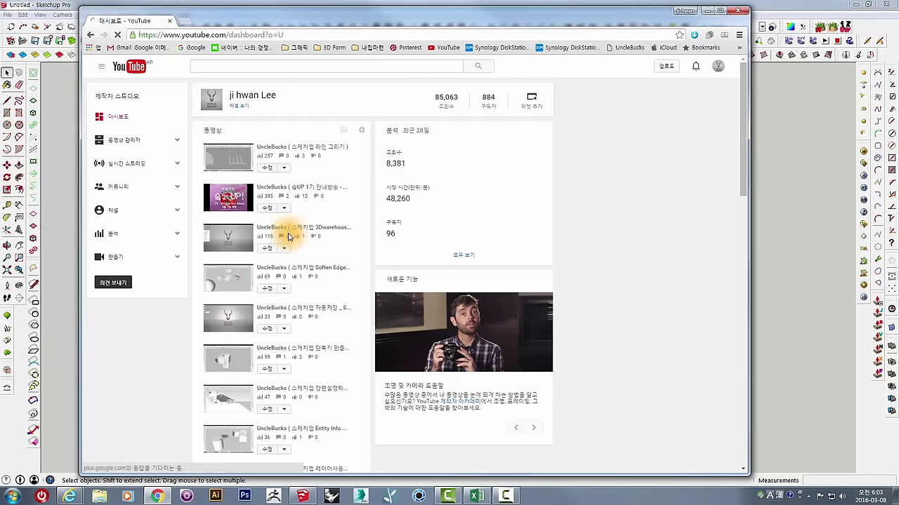
- Scroll the dashboard's video list and open the full list of uploaded videos
scroll(291, 231, down, 2)
scroll(276, 280, down, 2)
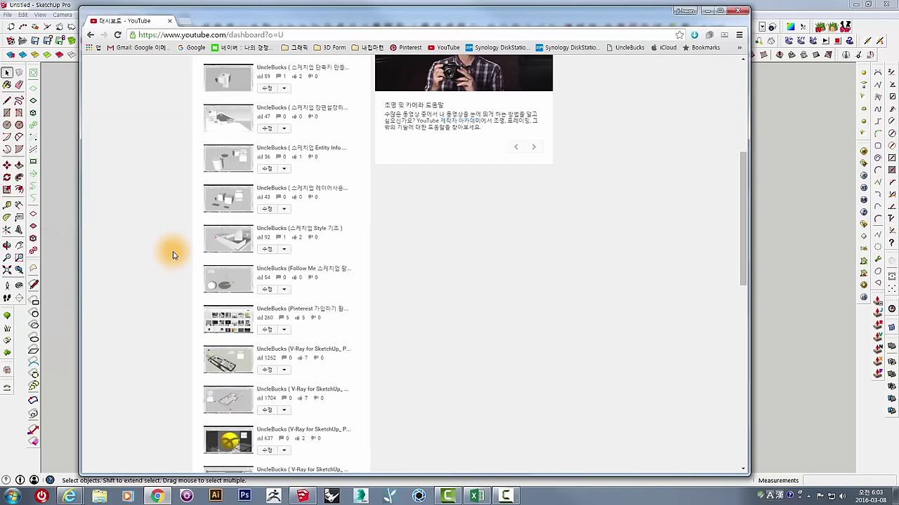
scroll(173, 255, down, 1)
scroll(195, 290, down, 2)
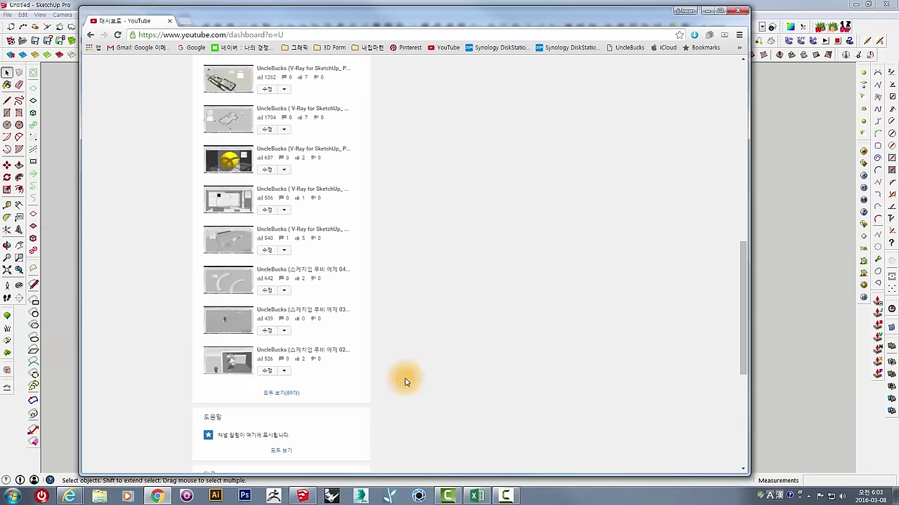
click(284, 395)
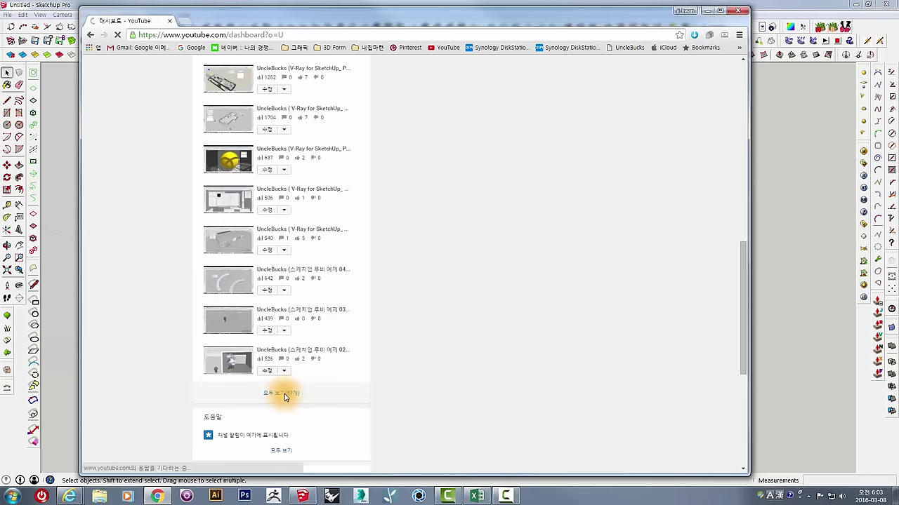
- Scroll the uploaded videos to the 2013 Digital Design Studio 블럭디자인 tutorials on page 3
scroll(245, 348, down, 2)
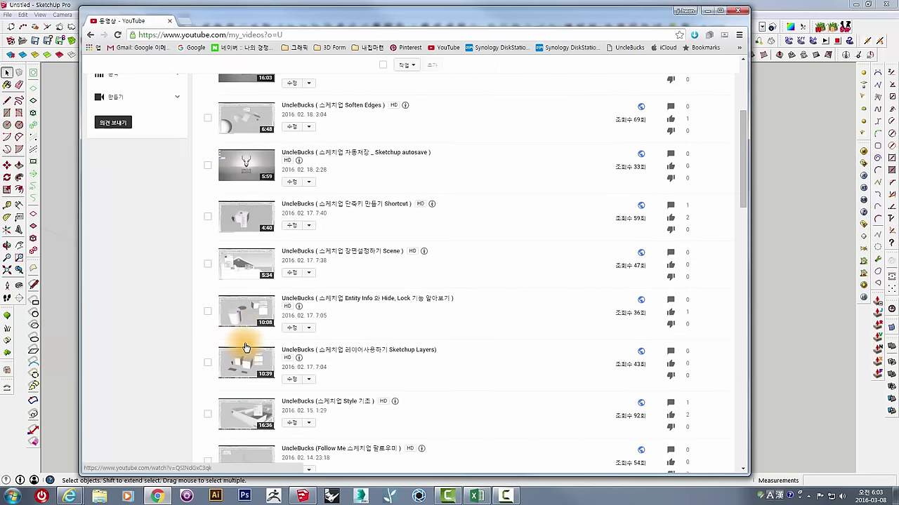
scroll(245, 347, down, 2)
scroll(245, 344, down, 1)
scroll(245, 342, down, 2)
scroll(245, 338, down, 1)
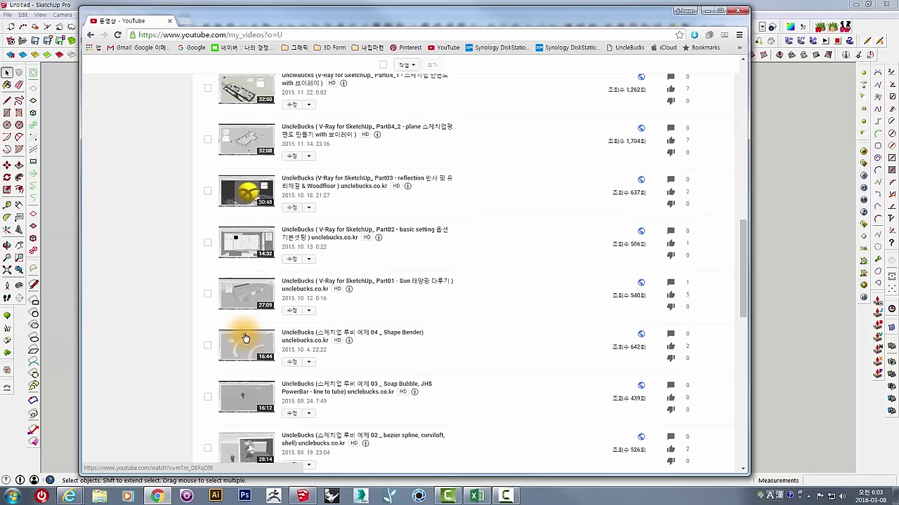
scroll(245, 339, down, 2)
scroll(245, 338, down, 2)
scroll(245, 339, down, 2)
scroll(247, 339, down, 2)
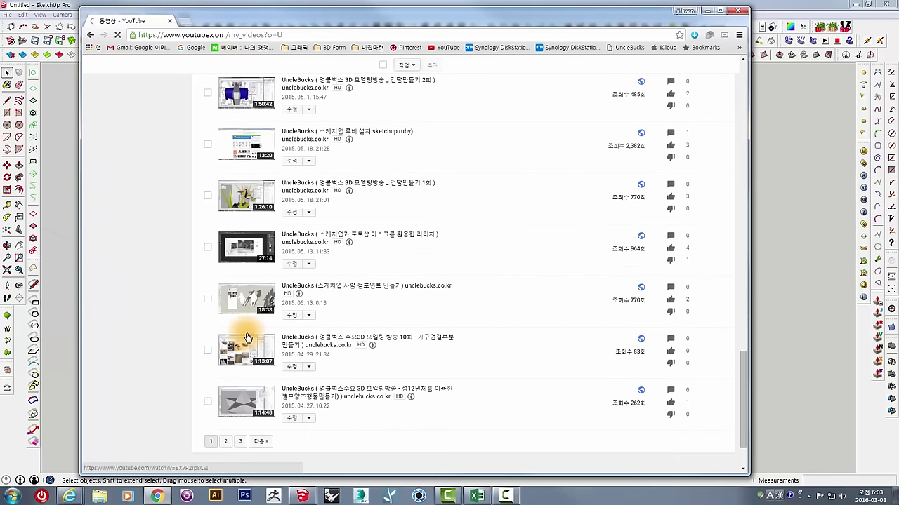
scroll(246, 338, down, 1)
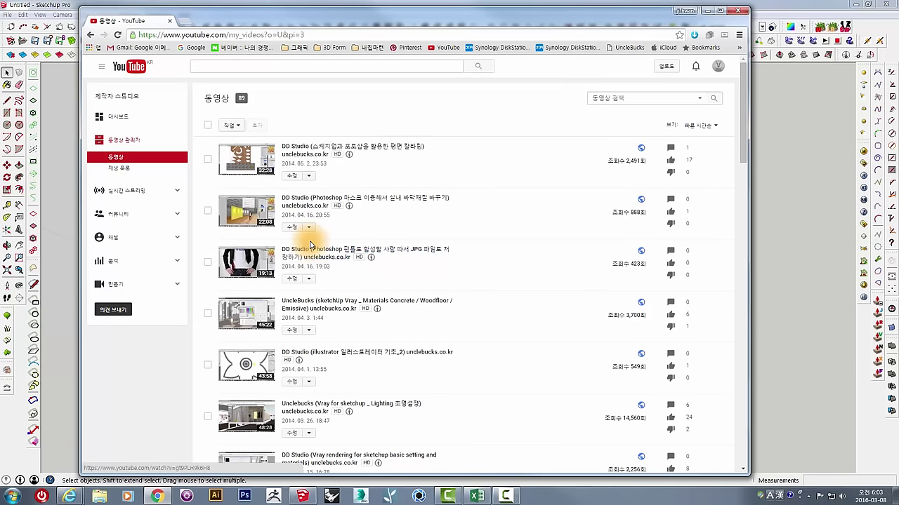
scroll(312, 247, down, 1)
scroll(316, 249, down, 1)
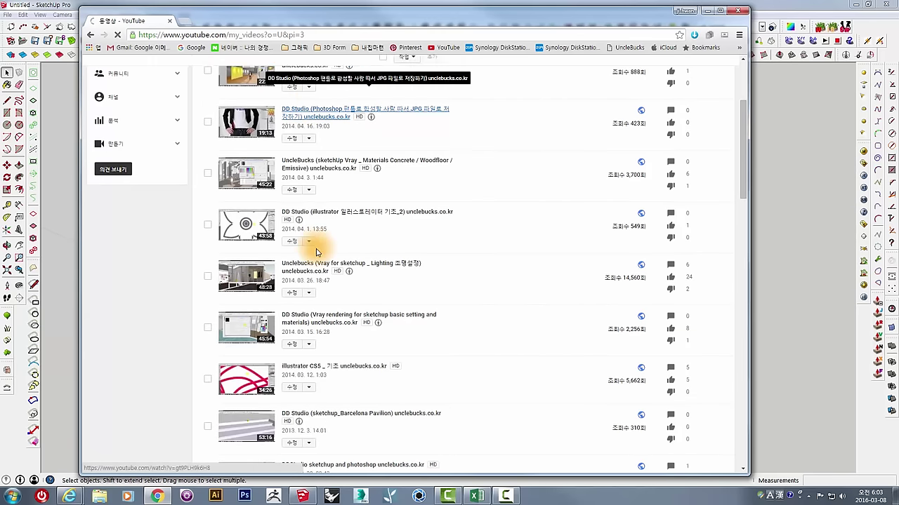
scroll(311, 248, down, 2)
scroll(311, 249, down, 2)
scroll(311, 252, down, 2)
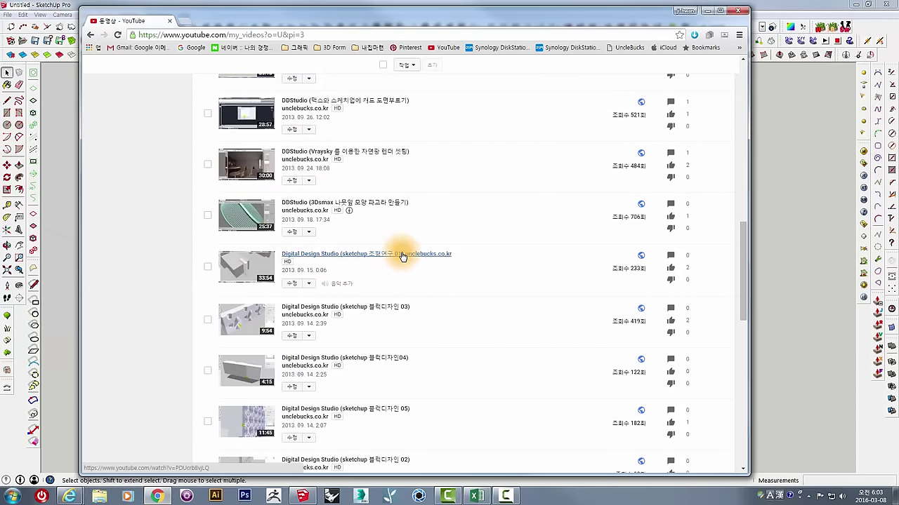
scroll(393, 261, down, 1)
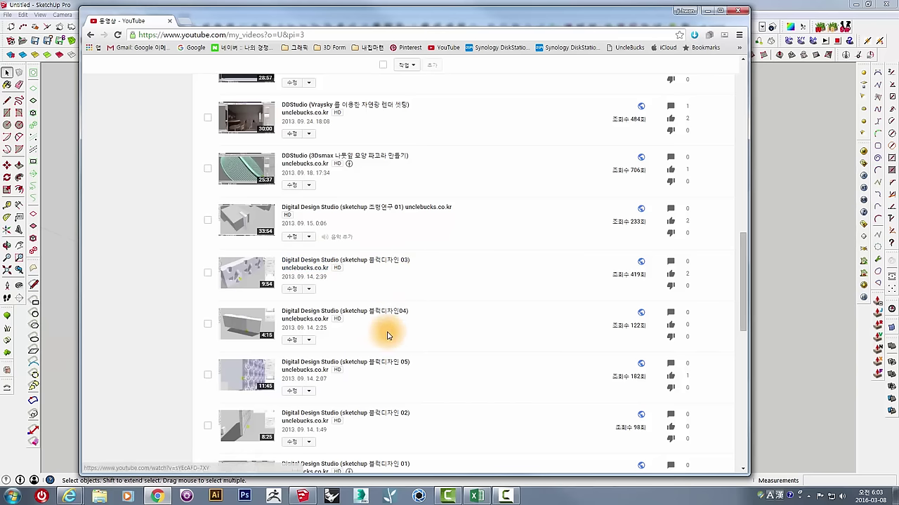
scroll(402, 364, down, 1)
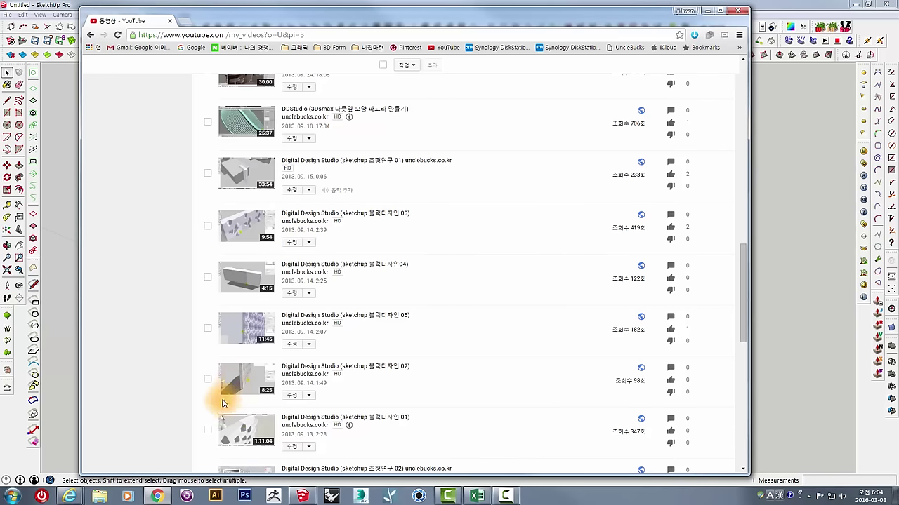
scroll(270, 324, down, 1)
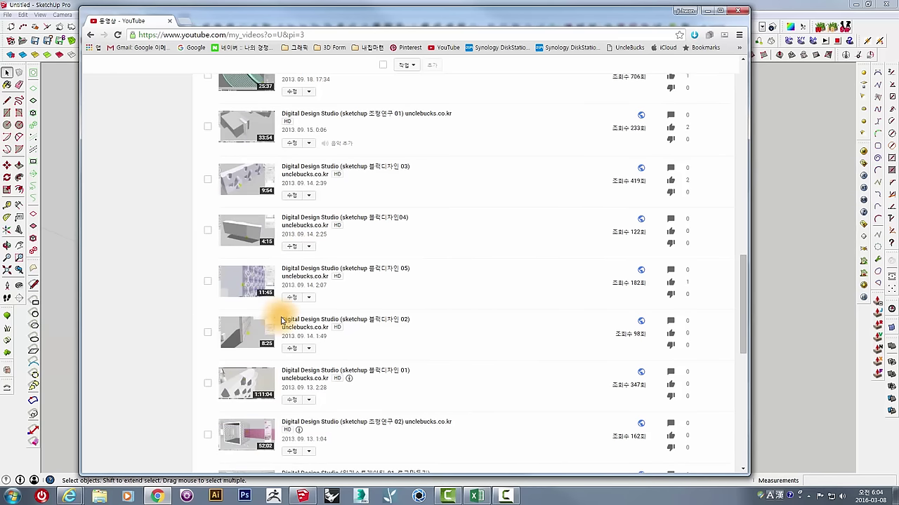
scroll(281, 321, down, 1)
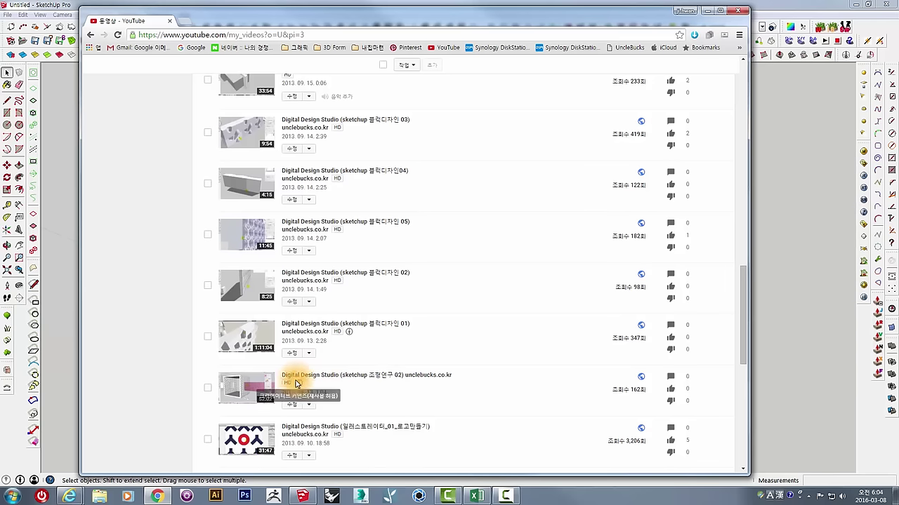
scroll(279, 380, up, 2)
scroll(270, 371, up, 1)
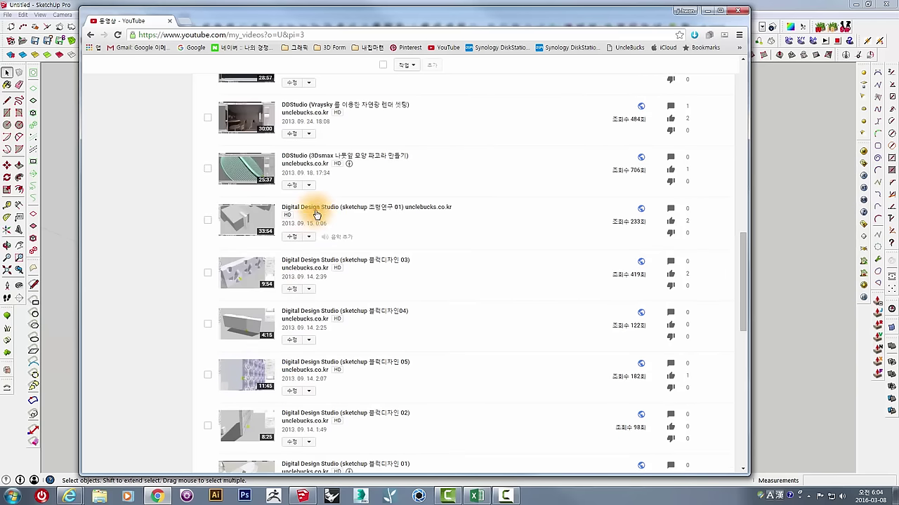
scroll(295, 330, down, 3)
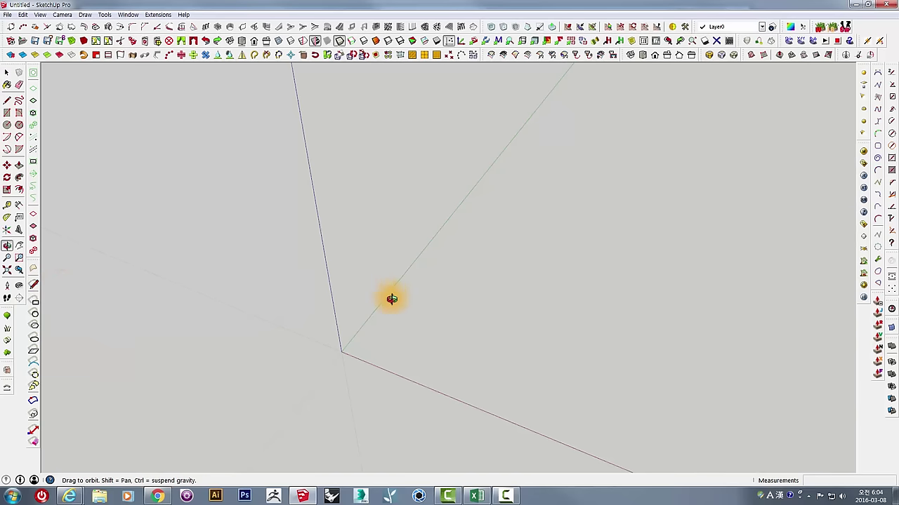
- Orbit the empty model around the origin and pick the Rectangle tool
mouse_move(391, 297)
middle_down()
mouse_move(362, 288)
mouse_move(657, 304)
middle_up()
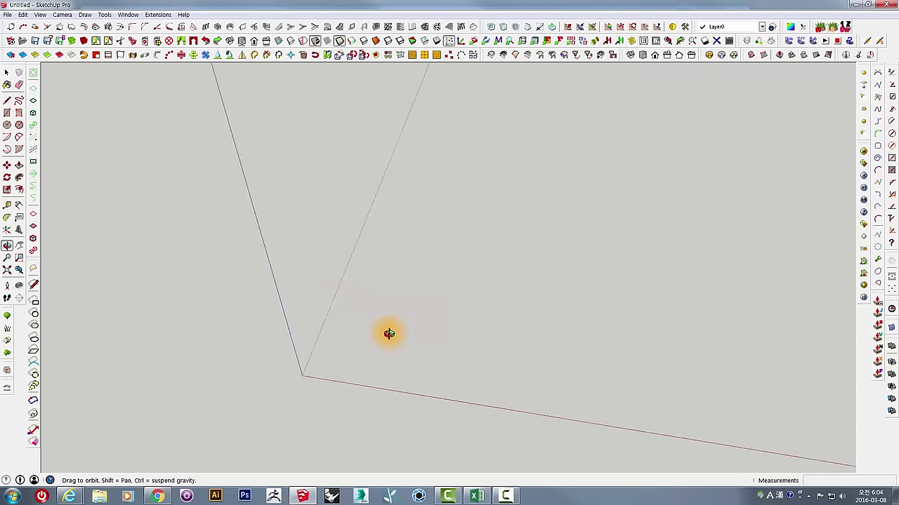
middle_drag(657, 304, 85, 187)
click(12, 109)
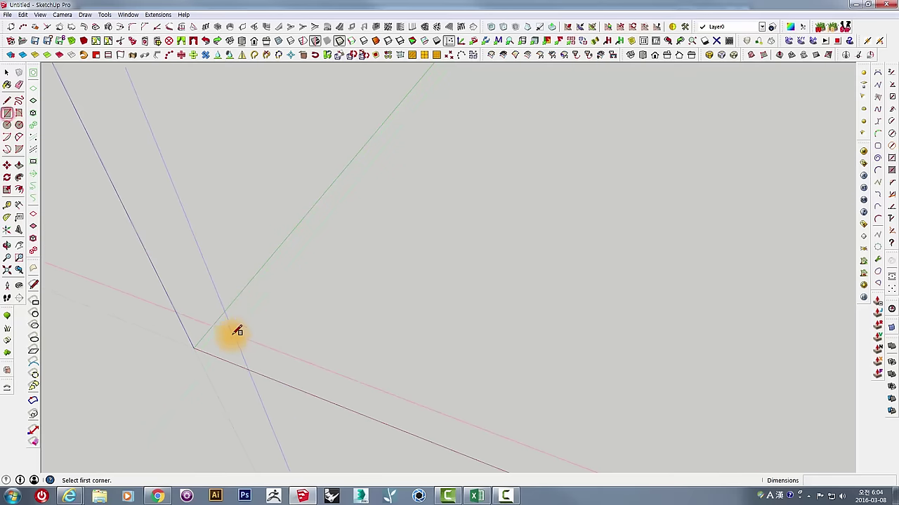
middle_drag(235, 331, 290, 342)
mouse_move(355, 379)
middle_down()
mouse_move(345, 373)
mouse_move(387, 369)
mouse_move(255, 381)
mouse_move(188, 316)
mouse_move(344, 323)
mouse_move(357, 343)
mouse_move(321, 349)
mouse_move(553, 344)
mouse_move(459, 337)
mouse_move(321, 353)
middle_up()
- Start a rectangle near the origin, cancel it with Esc, and bring Chrome back
click(322, 357)
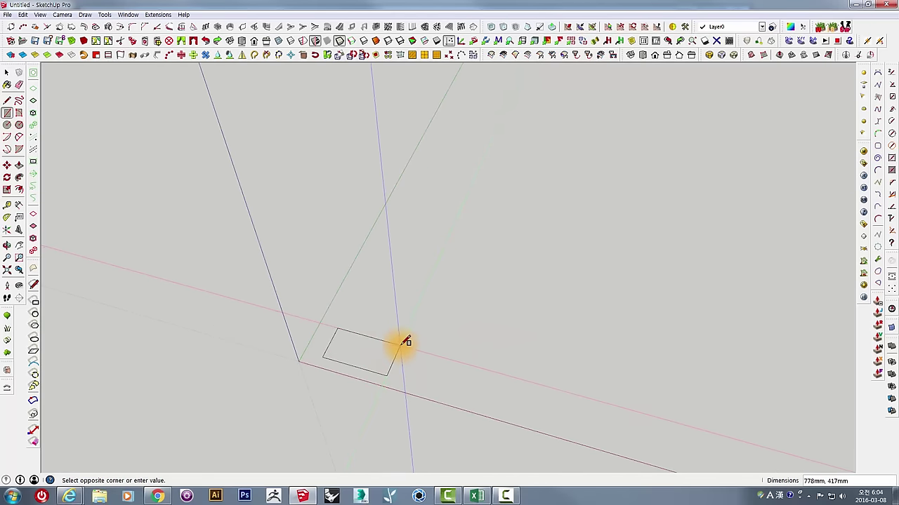
mouse_move(395, 344)
middle_down()
mouse_move(437, 351)
mouse_move(478, 317)
mouse_move(438, 323)
mouse_move(465, 337)
mouse_move(400, 341)
mouse_move(351, 379)
mouse_move(334, 380)
middle_up()
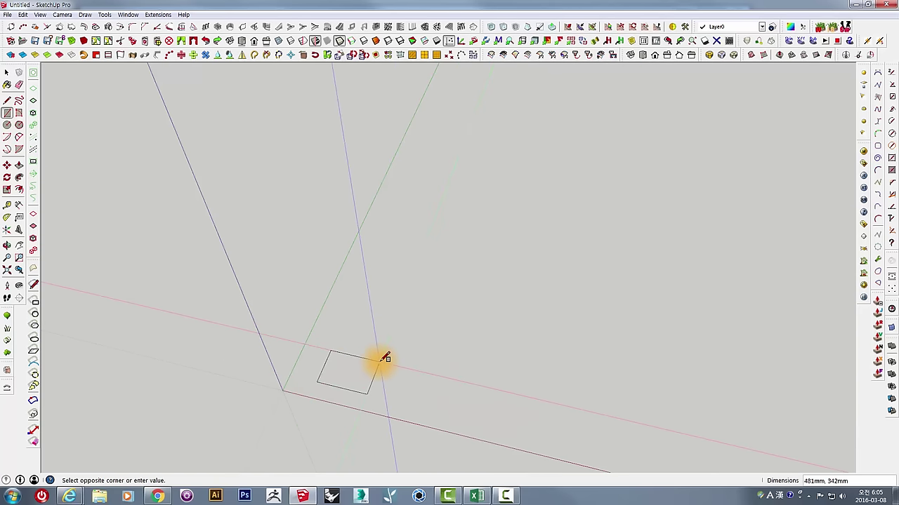
scroll(370, 370, up, 1)
scroll(370, 370, up, 1)
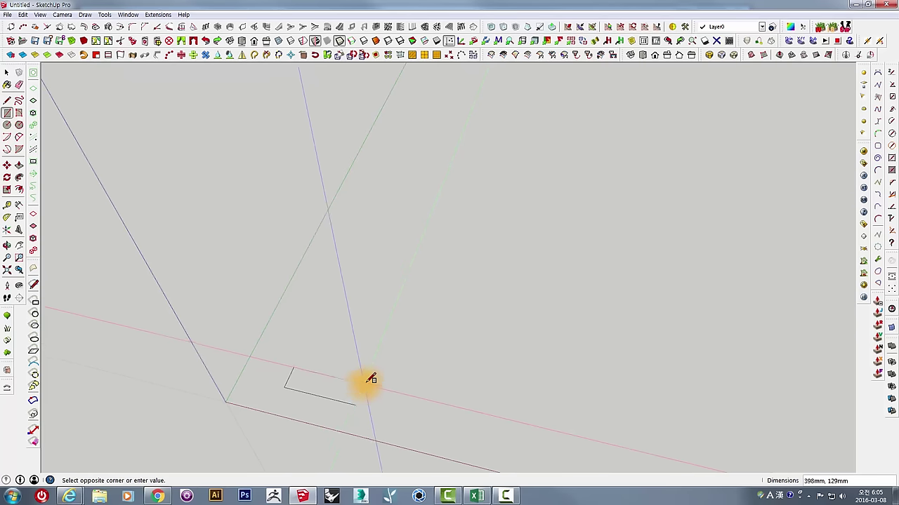
mouse_move(367, 375)
middle_down()
mouse_move(403, 377)
mouse_move(383, 392)
mouse_move(393, 358)
middle_up()
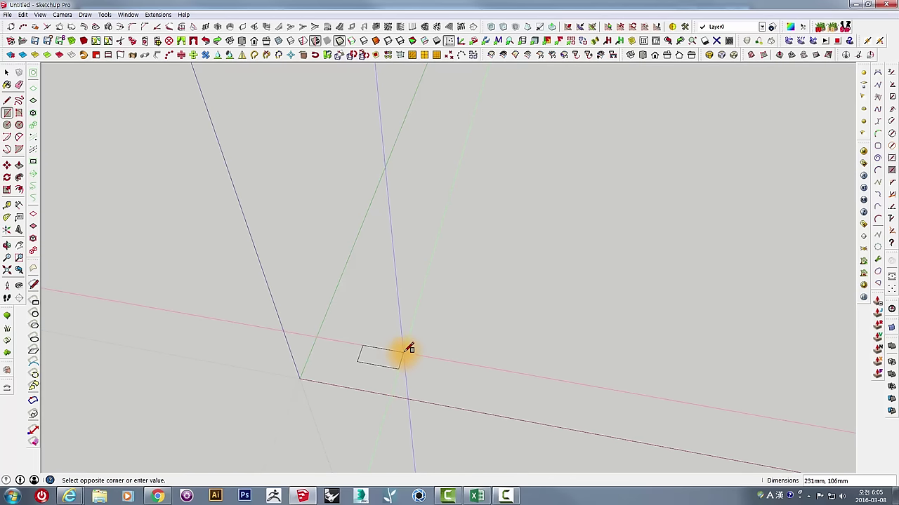
key(Escape)
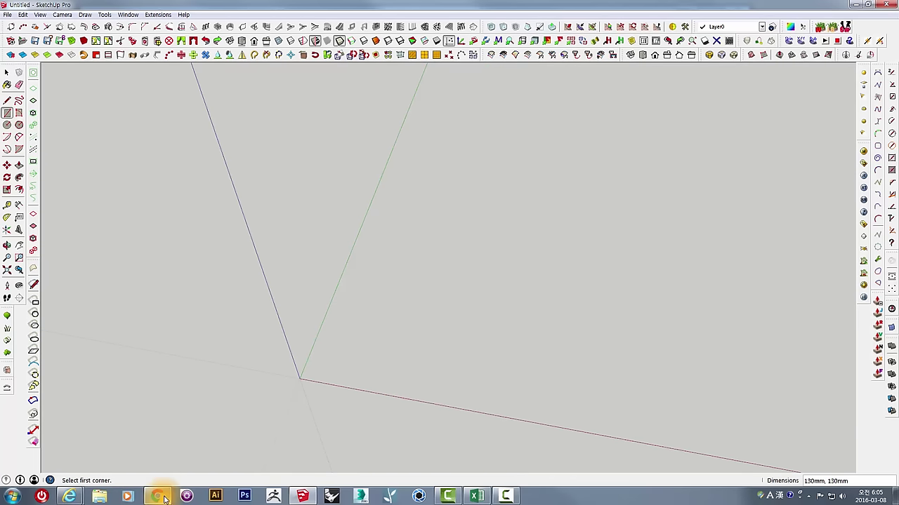
click(163, 497)
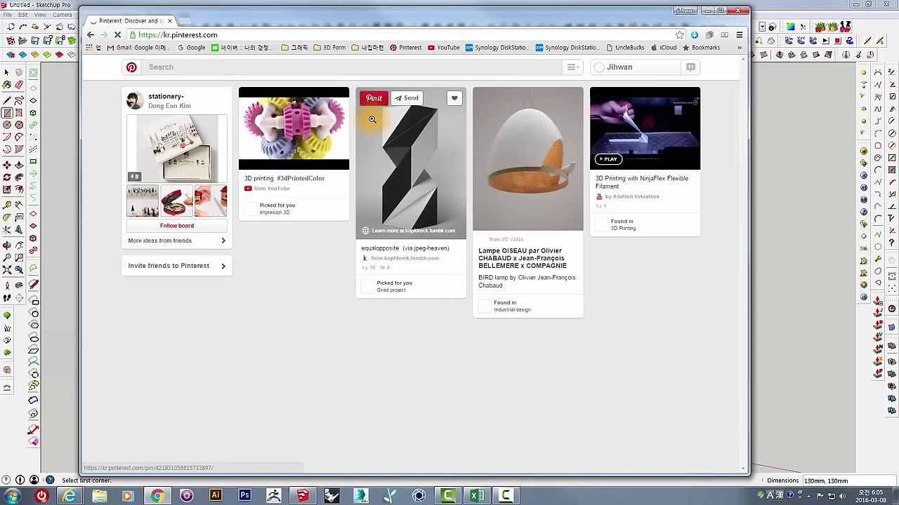
- Open the Pinterest profile and scroll through its boards to the Pattern board
click(623, 68)
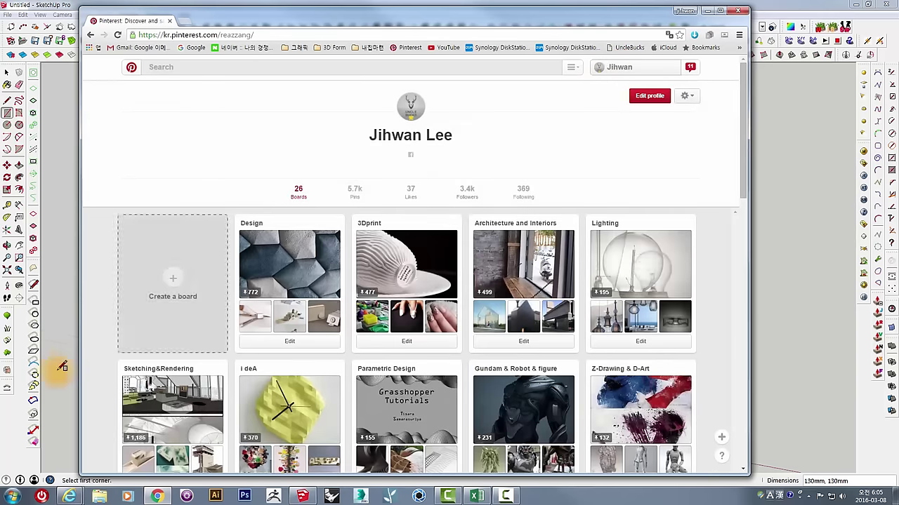
scroll(279, 319, down, 2)
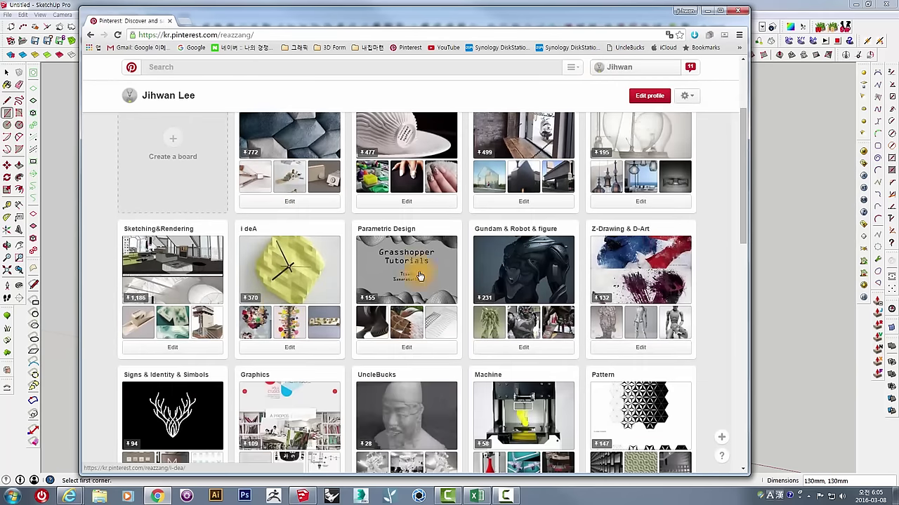
drag(742, 150, 748, 215)
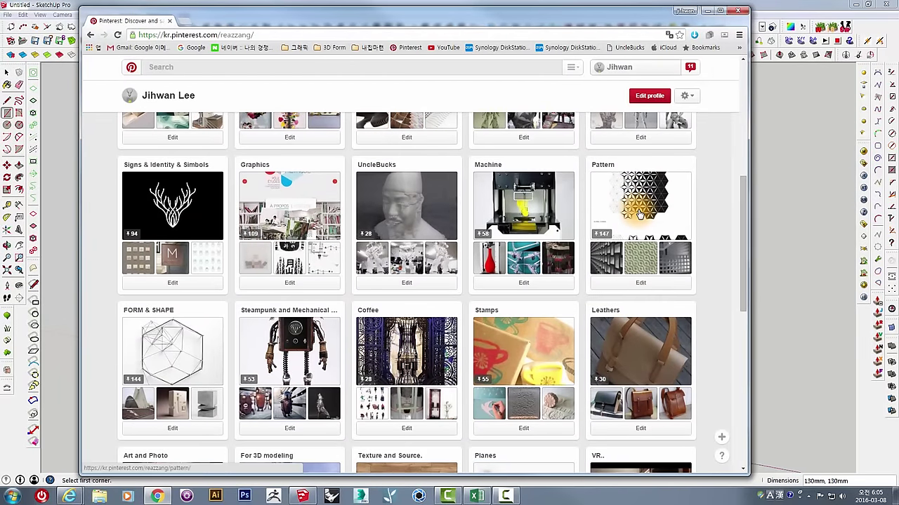
scroll(156, 339, down, 1)
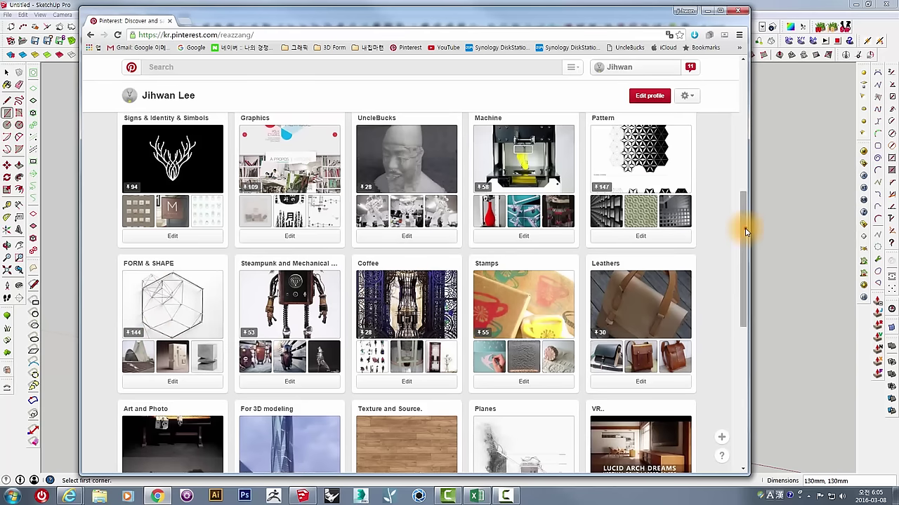
mouse_move(745, 232)
mouse_down()
mouse_move(741, 323)
mouse_move(732, 111)
mouse_move(740, 197)
mouse_move(658, 172)
mouse_up()
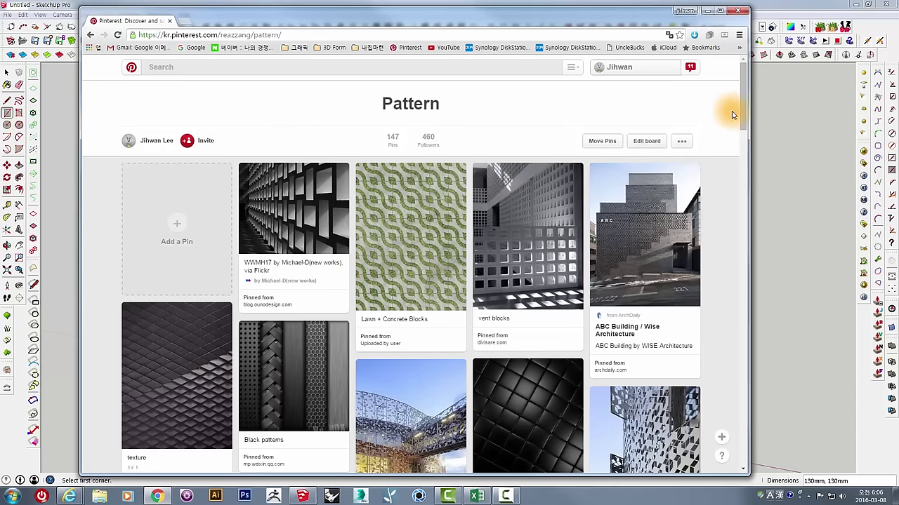
- Scroll through the Pattern board's facade and texture pins, then orbit the empty SketchUp model
drag(744, 109, 748, 328)
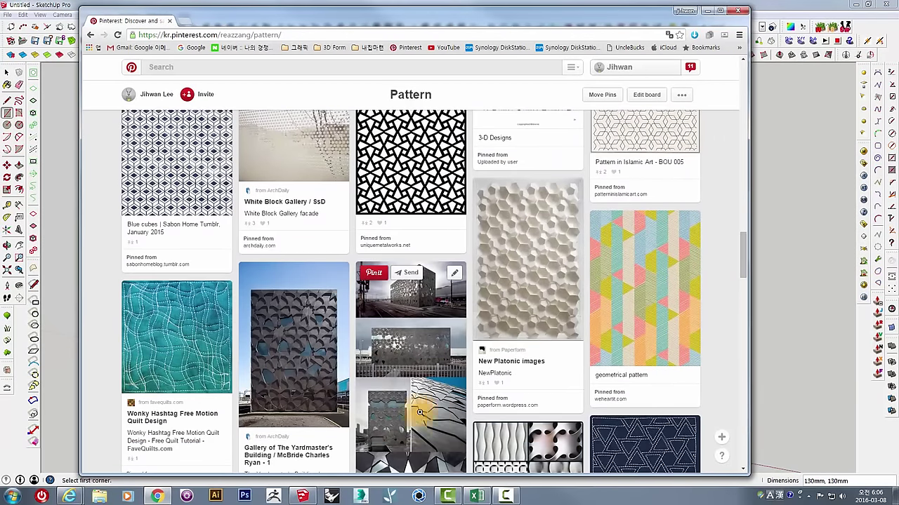
scroll(239, 367, down, 1)
scroll(241, 368, down, 1)
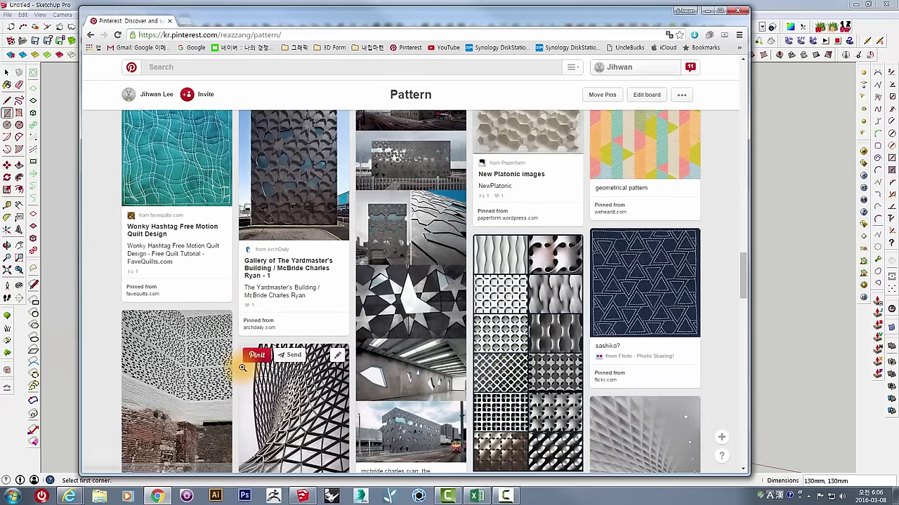
scroll(242, 367, down, 1)
scroll(242, 367, down, 1)
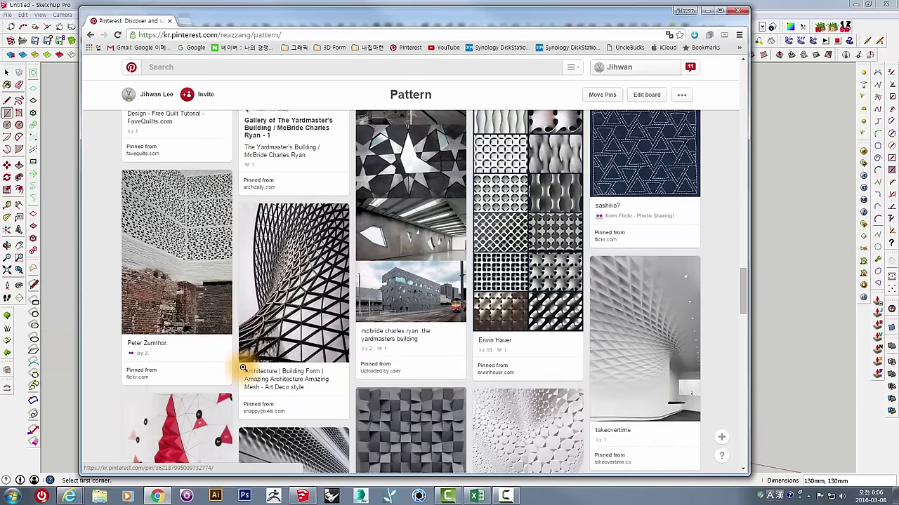
scroll(242, 367, down, 1)
scroll(242, 367, down, 1)
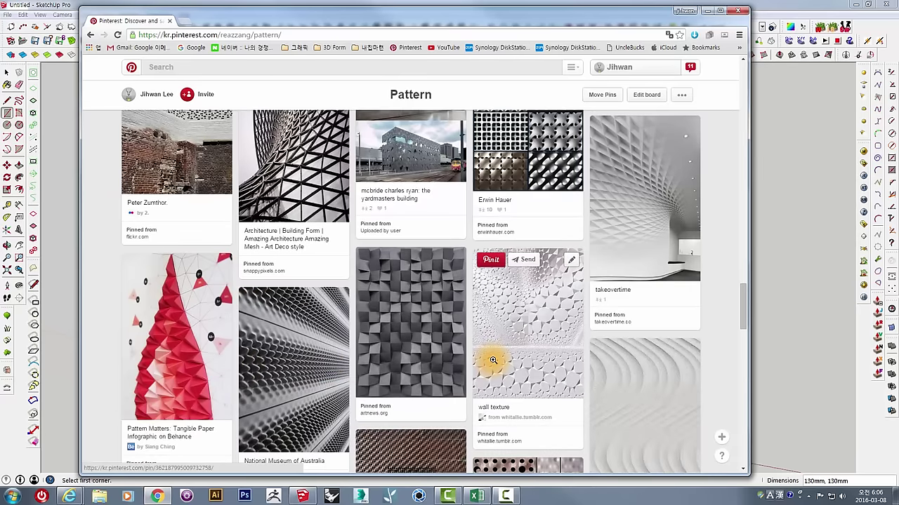
scroll(491, 360, down, 2)
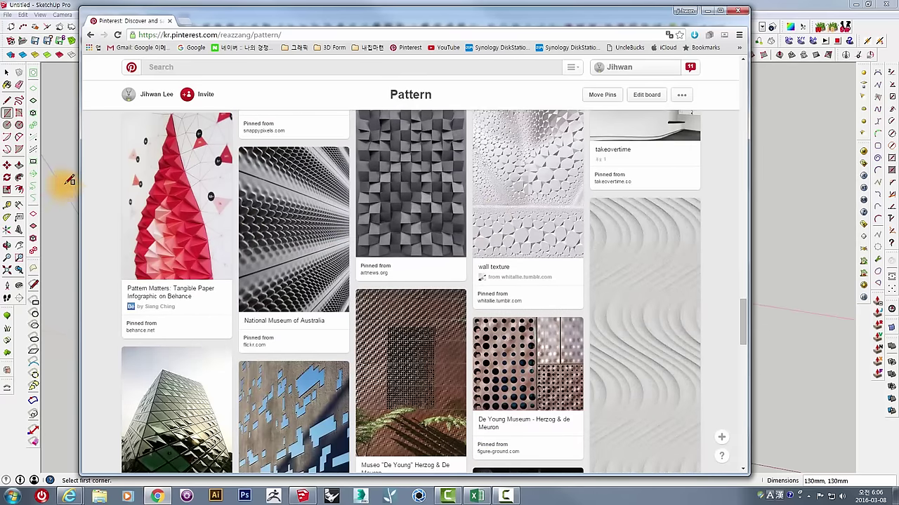
mouse_move(53, 95)
middle_down()
mouse_move(507, 245)
mouse_move(521, 347)
mouse_move(452, 438)
mouse_move(485, 361)
mouse_move(373, 235)
mouse_move(341, 361)
middle_up()
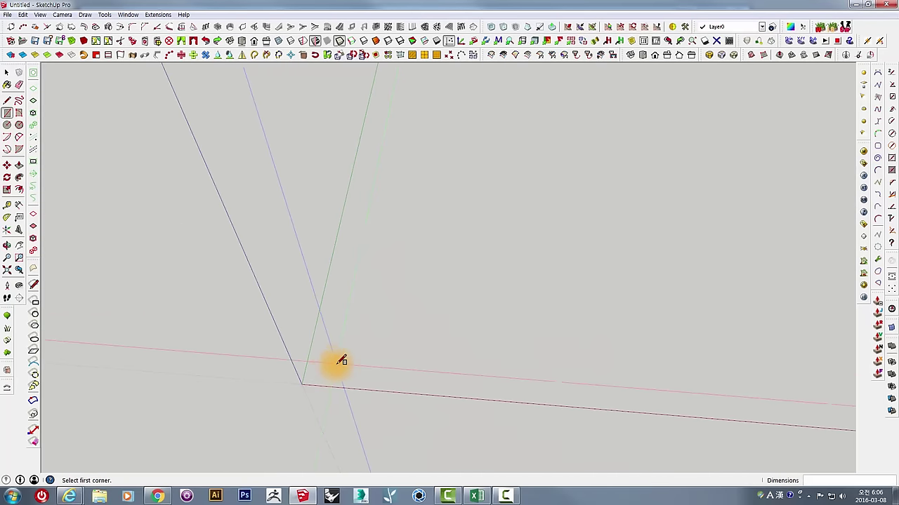
- Draw a roughly 141 × 87 mm rectangle on the ground beside the origin
click(324, 377)
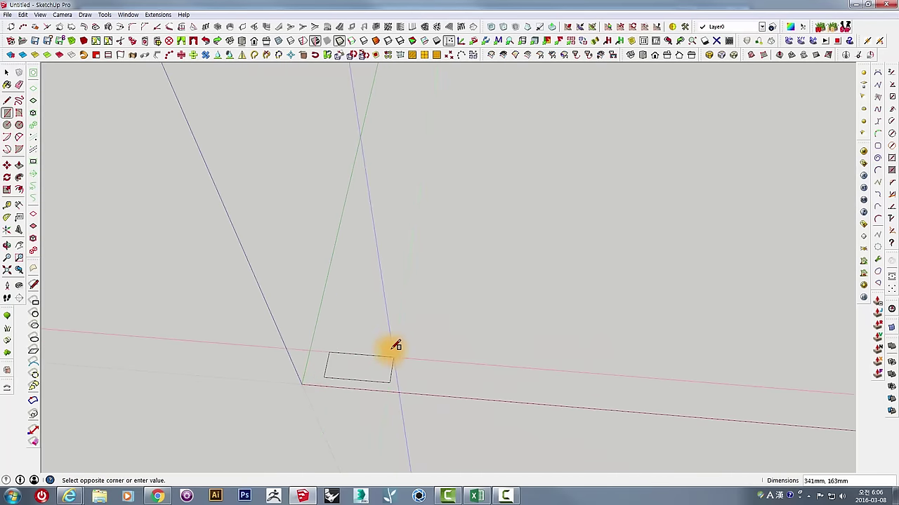
mouse_move(373, 349)
middle_down()
mouse_move(357, 361)
mouse_move(396, 349)
mouse_move(386, 347)
mouse_move(388, 361)
mouse_move(361, 351)
middle_up()
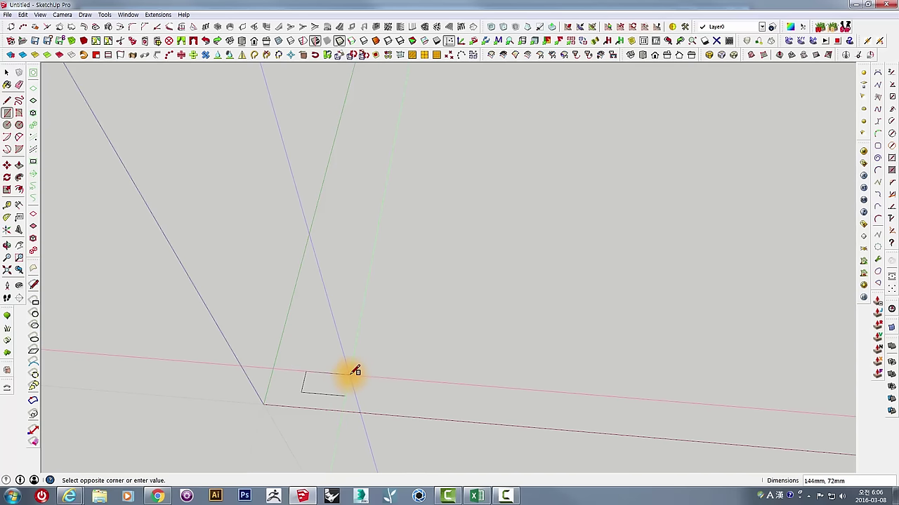
click(355, 370)
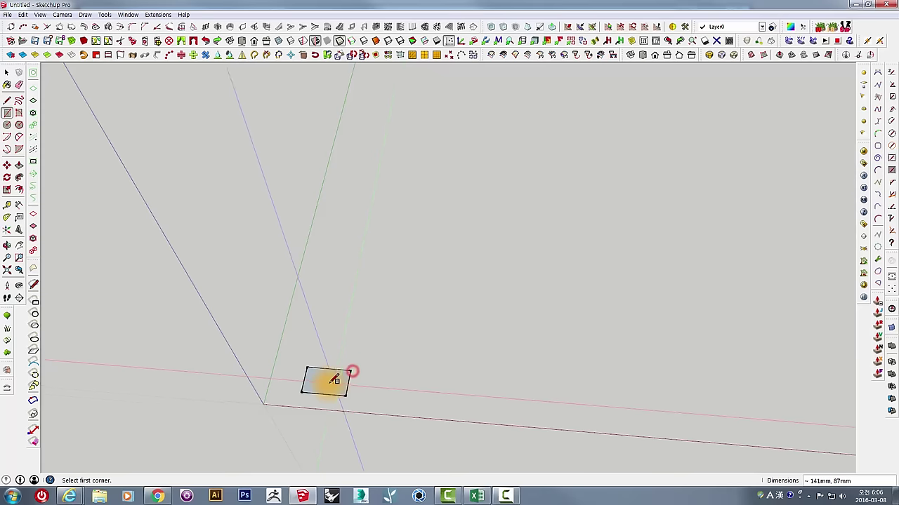
middle_drag(331, 374, 400, 371)
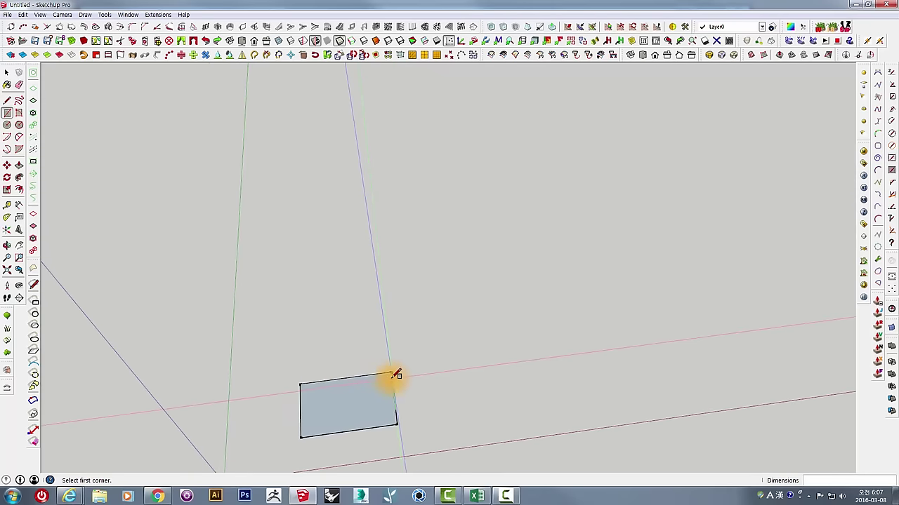
- Push/Pull the rectangle up into a box about 75 mm tall
key(p)
drag(356, 408, 354, 391)
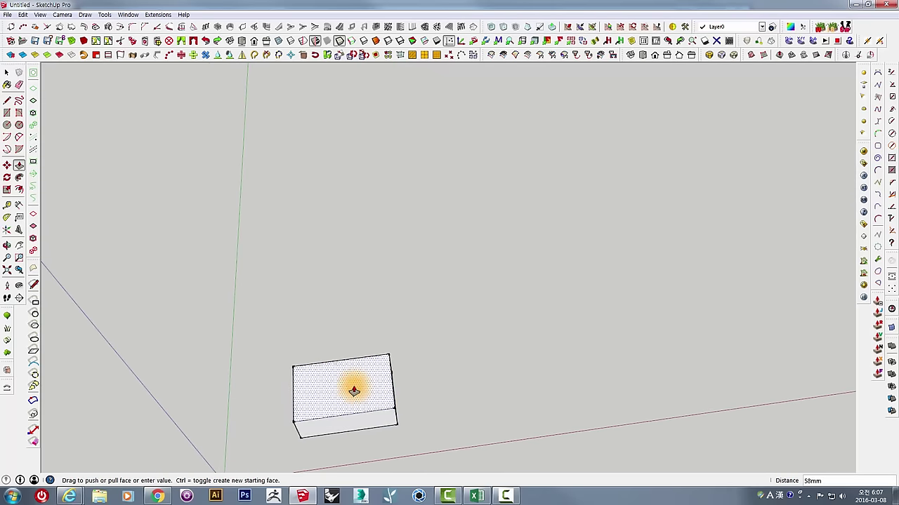
middle_drag(353, 385, 331, 123)
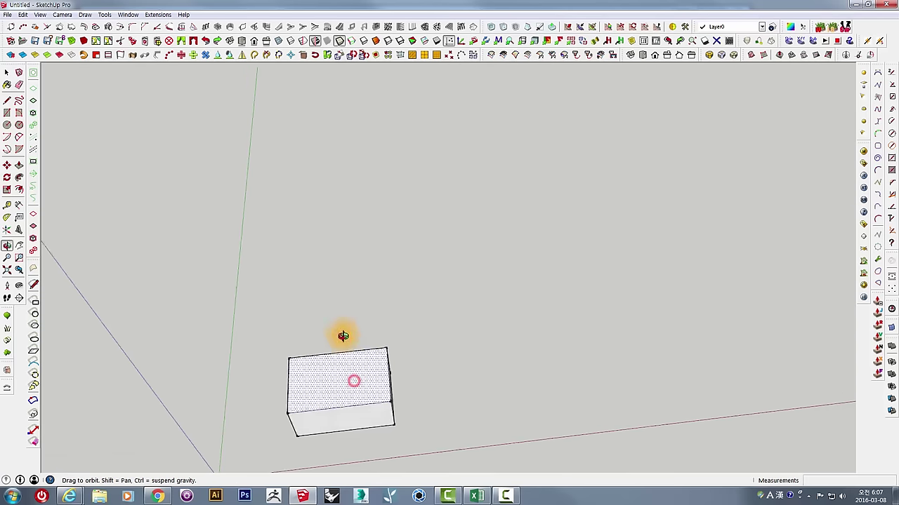
mouse_move(332, 122)
mouse_down()
mouse_move(290, 341)
mouse_move(353, 285)
mouse_up()
- Select the entire box and open its context menu
key(space)
click(297, 281)
triple_click(297, 281)
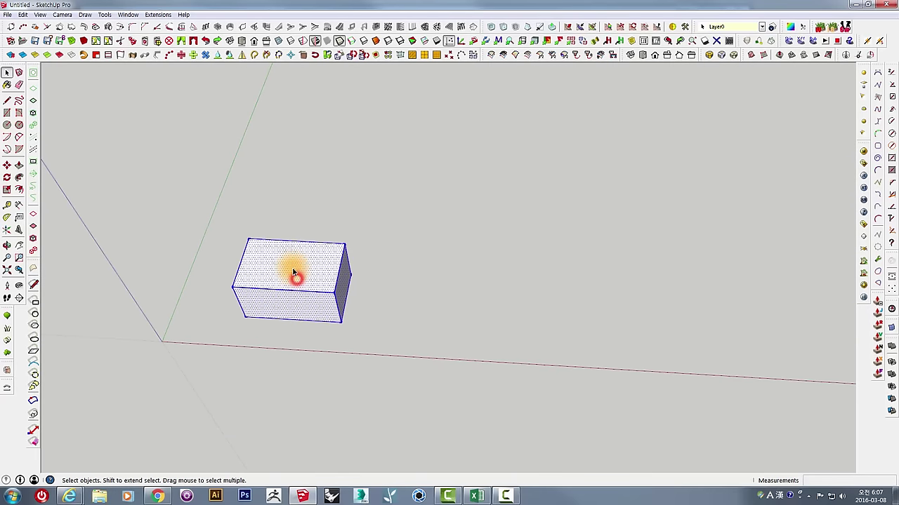
right_click(285, 253)
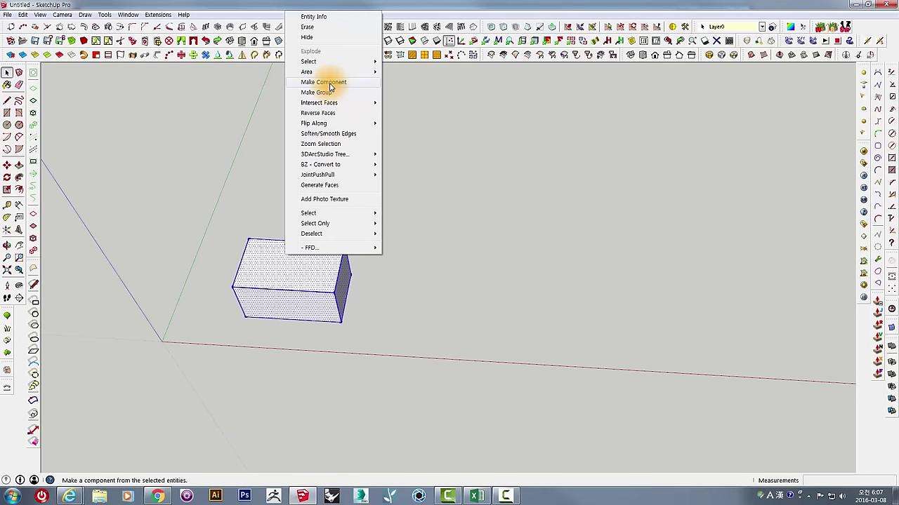
- Make the selected box a component named Component#1 from the context menu
click(328, 83)
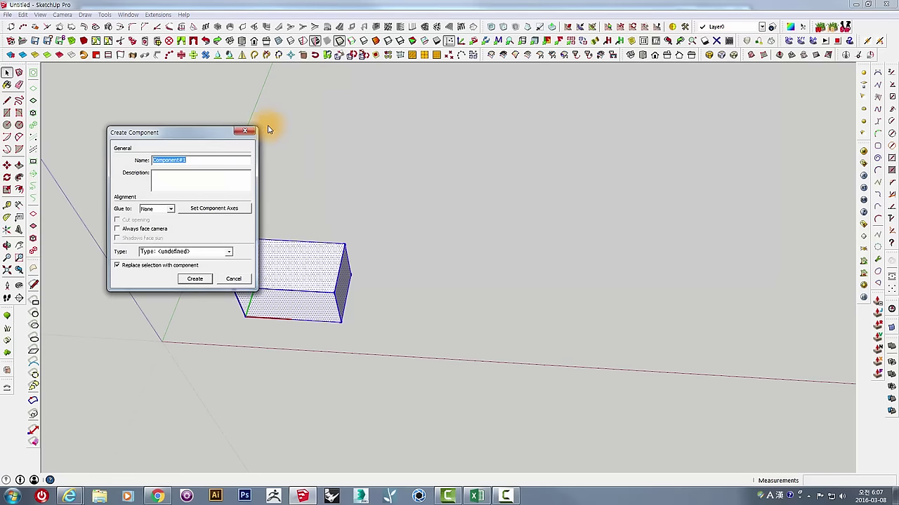
mouse_move(141, 133)
mouse_down()
mouse_move(357, 110)
mouse_move(458, 110)
mouse_up()
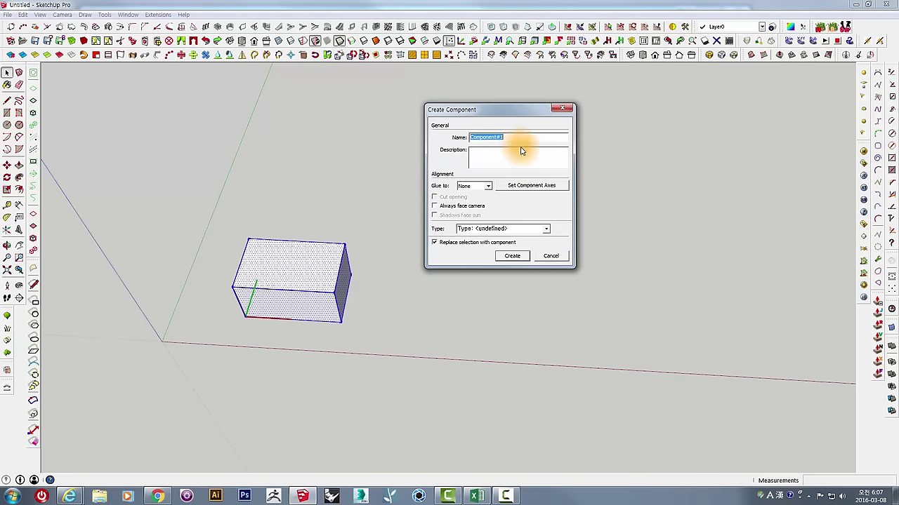
click(512, 257)
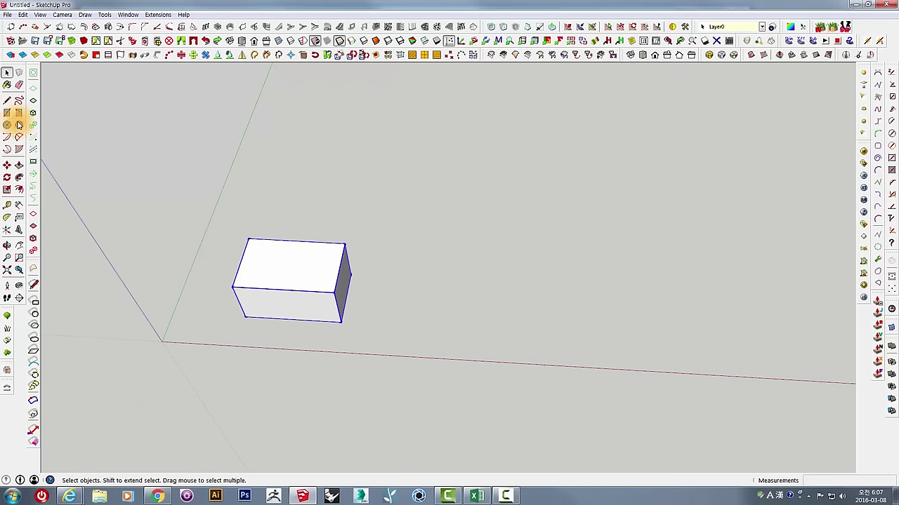
- Draw a rectangle across the top of the Component#1 box and select it
click(268, 271)
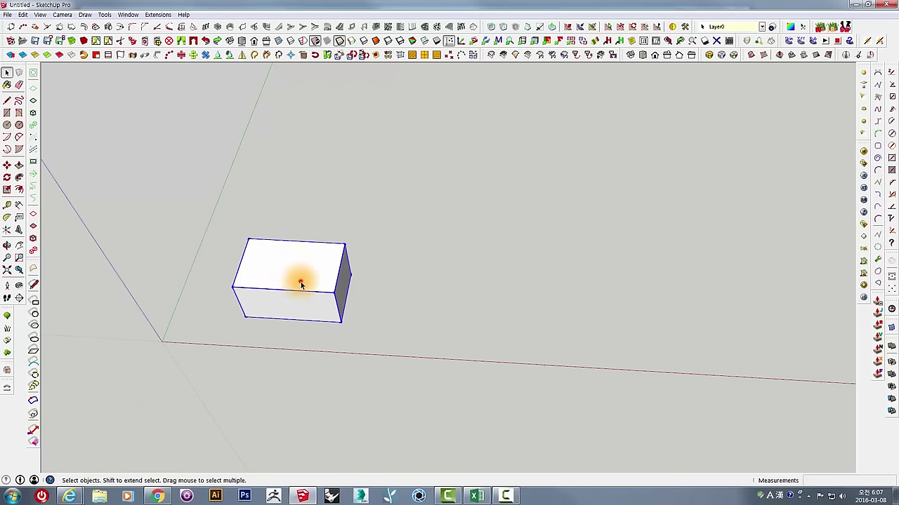
click(7, 112)
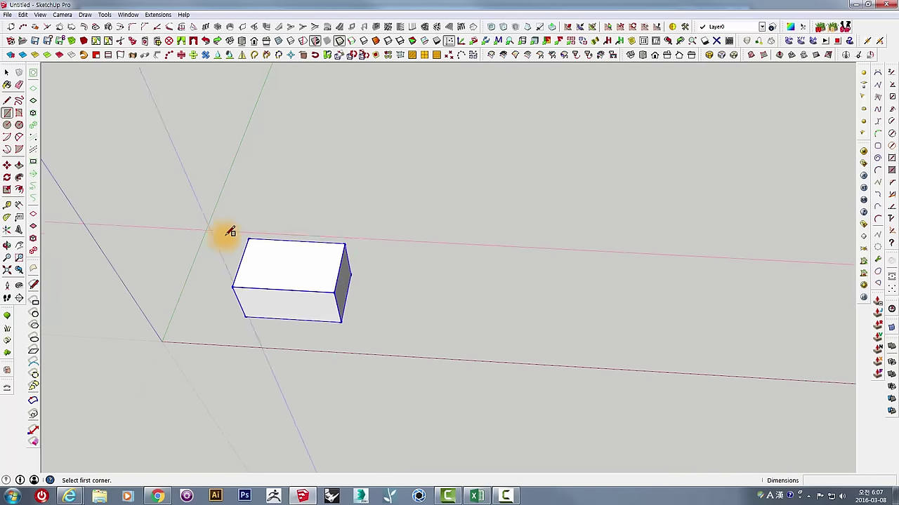
click(247, 239)
click(337, 292)
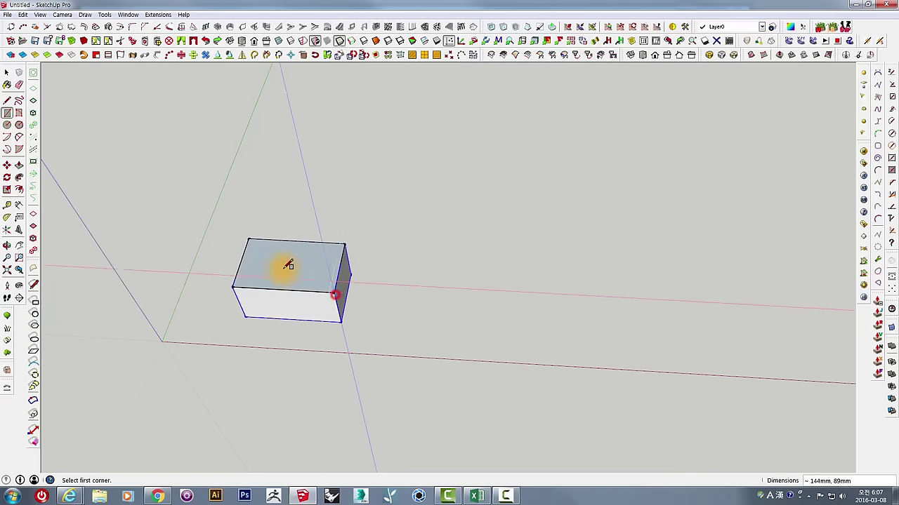
key(space)
drag(197, 217, 403, 318)
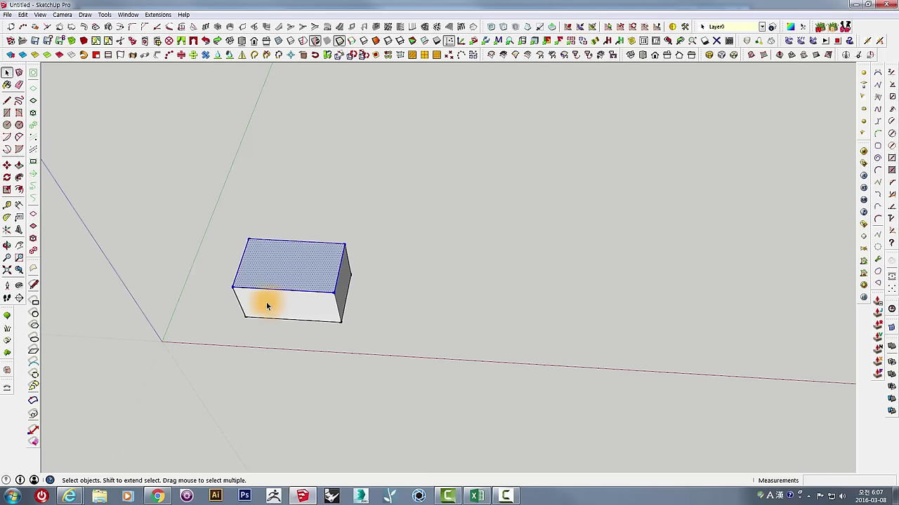
- Move the new rectangle down onto the ground beside the first box
key(m)
click(230, 285)
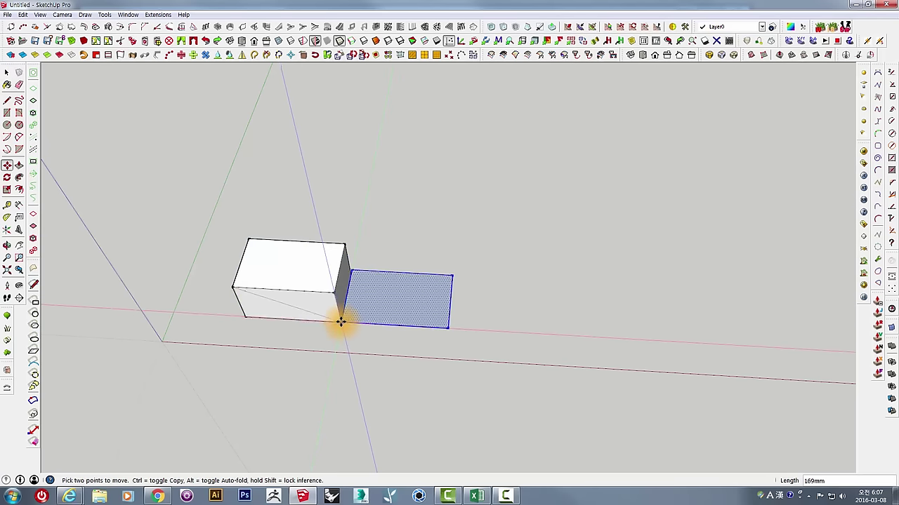
middle_drag(340, 321, 371, 283)
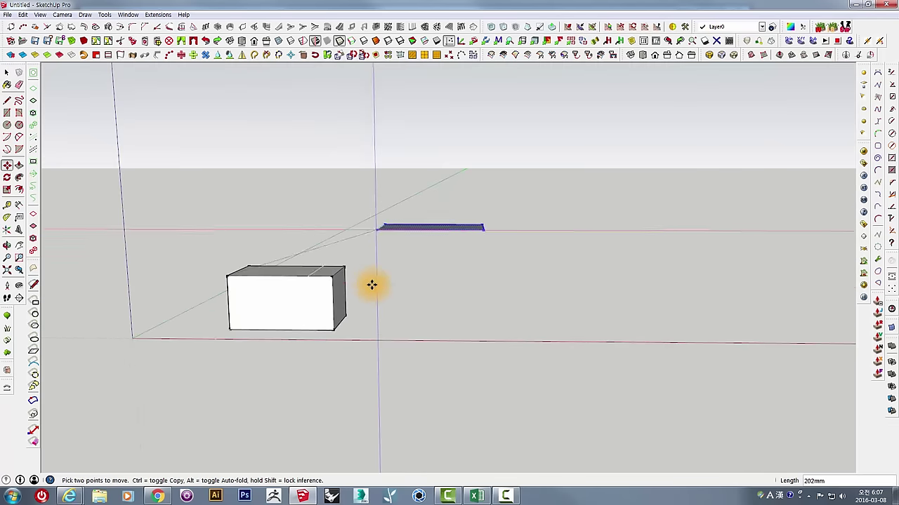
mouse_move(336, 327)
middle_down()
mouse_move(484, 325)
mouse_move(431, 315)
middle_up()
click(483, 325)
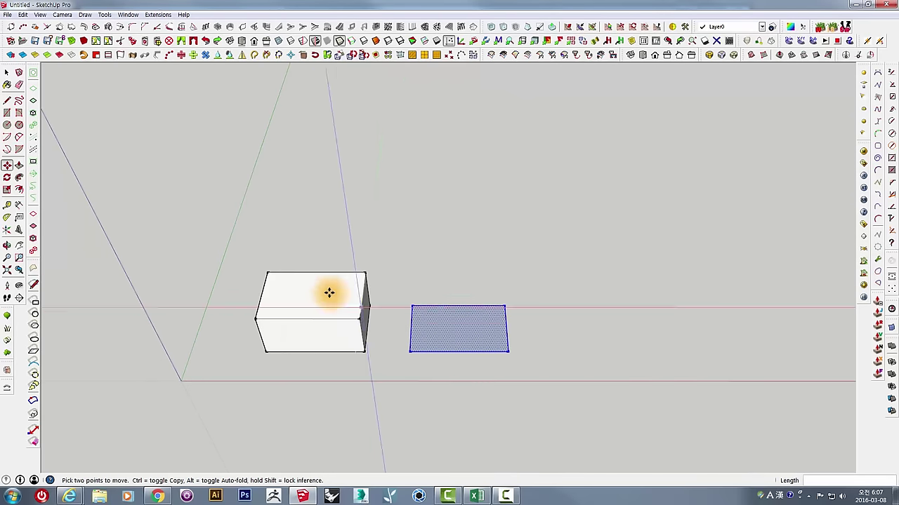
- Push/Pull the rectangle up about 80 mm, snapping to the first box's height
key(p)
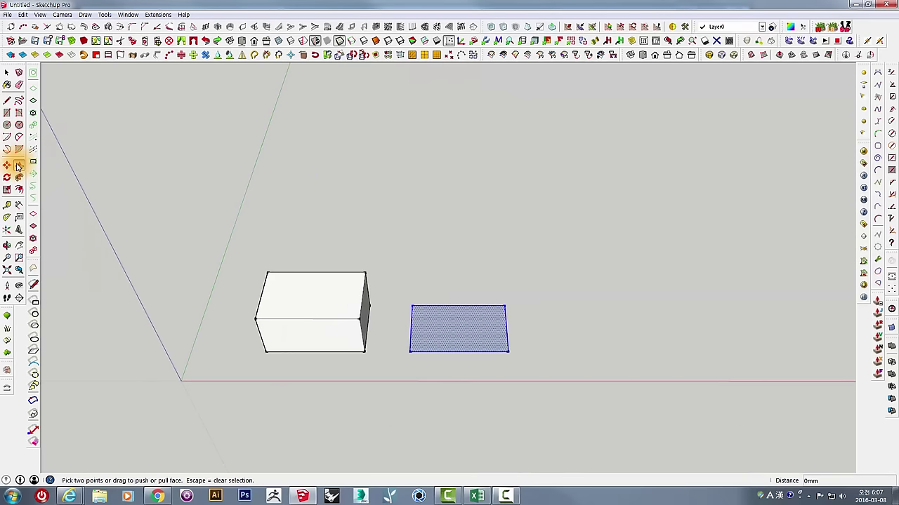
click(481, 339)
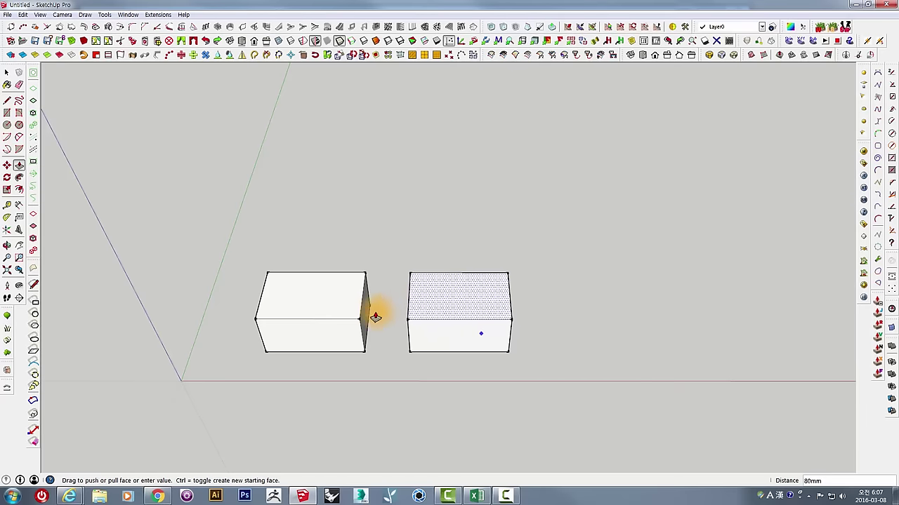
click(354, 324)
middle_drag(421, 299, 351, 266)
click(5, 73)
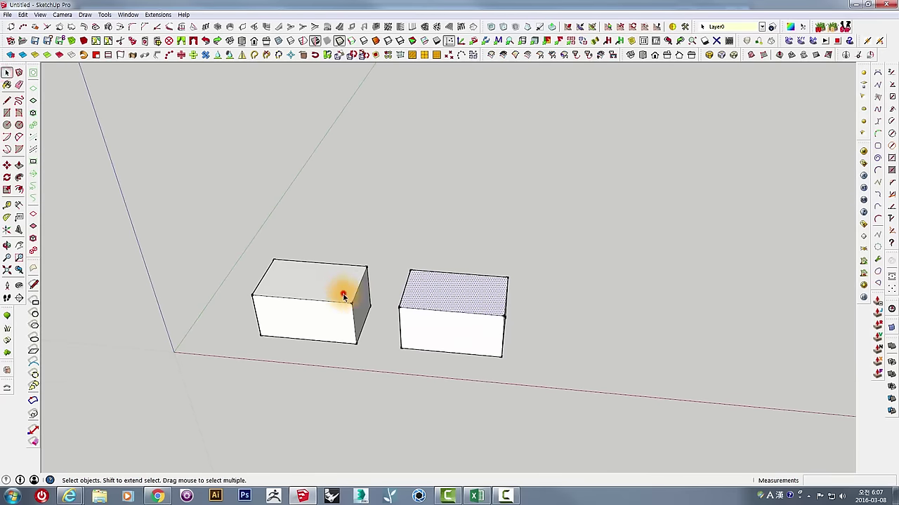
click(343, 296)
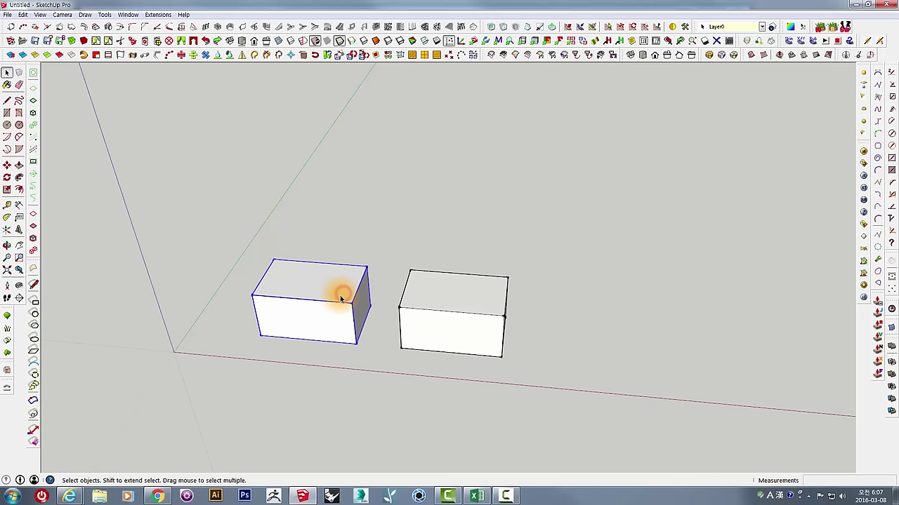
- Group all of the right box's geometry
triple_click(449, 288)
right_click(424, 284)
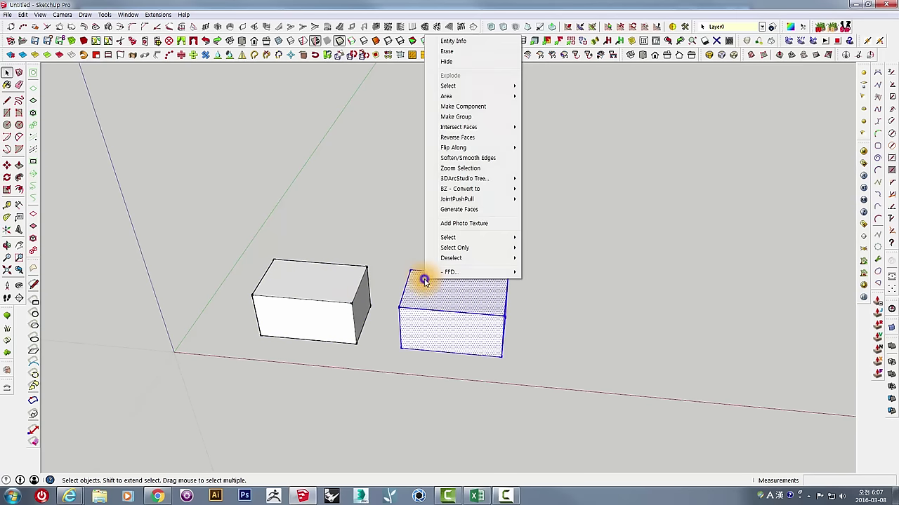
click(451, 118)
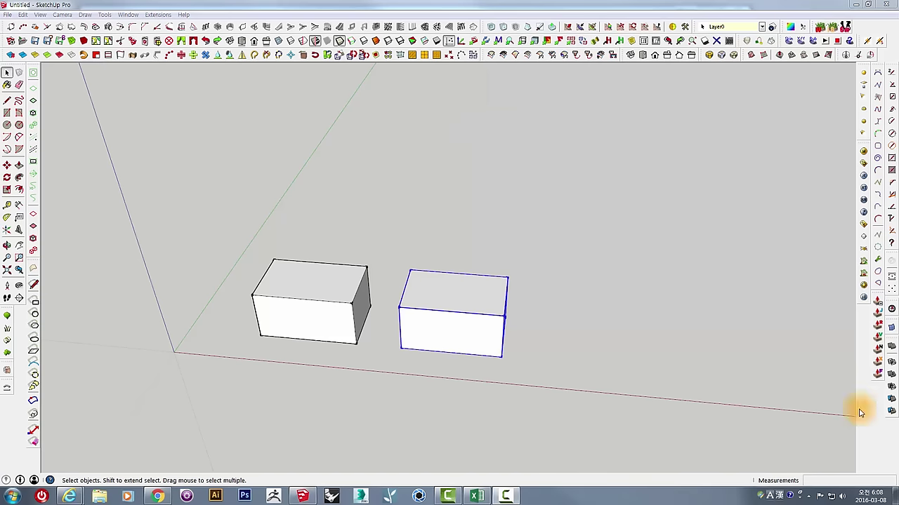
- Reorient the view and select the grouped right box
middle_drag(552, 319, 465, 356)
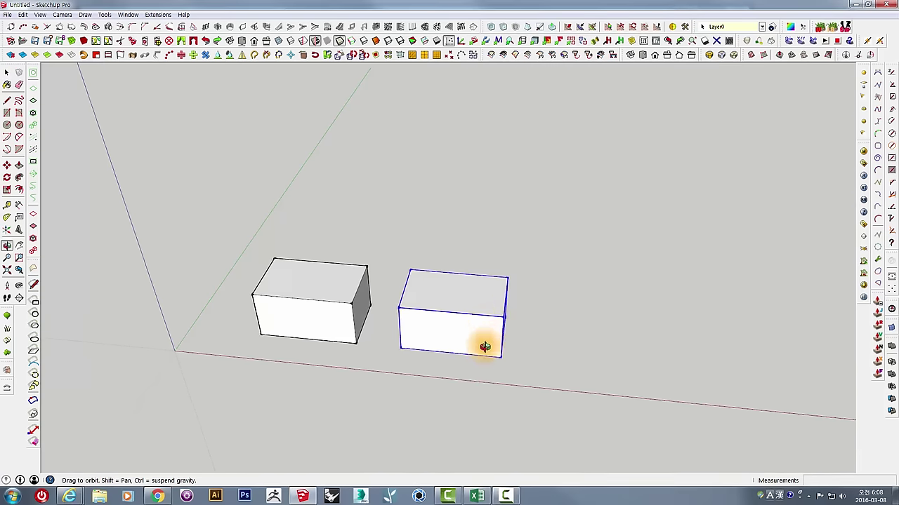
click(344, 281)
click(463, 307)
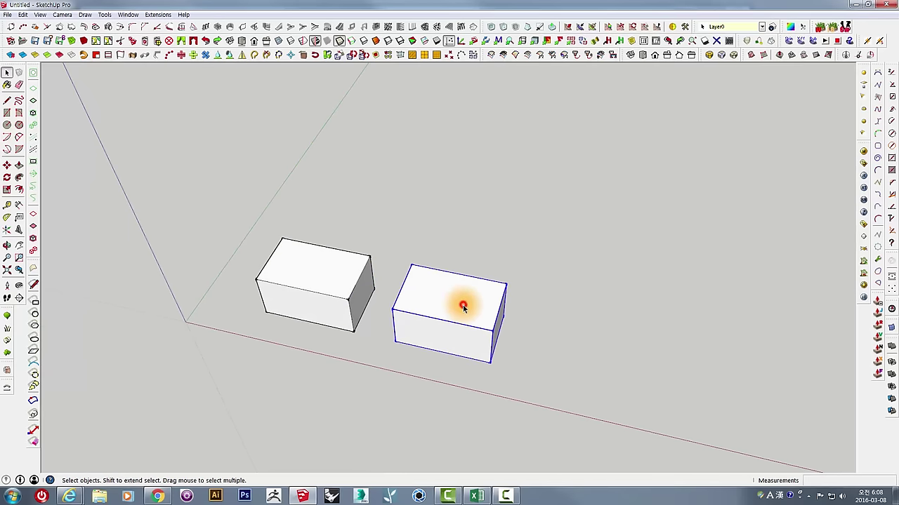
scroll(464, 306, down, 2)
middle_drag(514, 311, 443, 307)
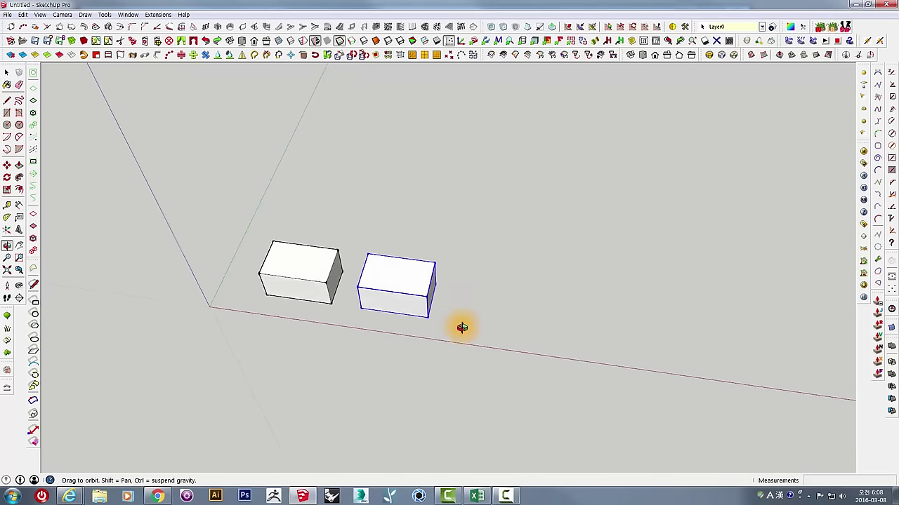
key(m)
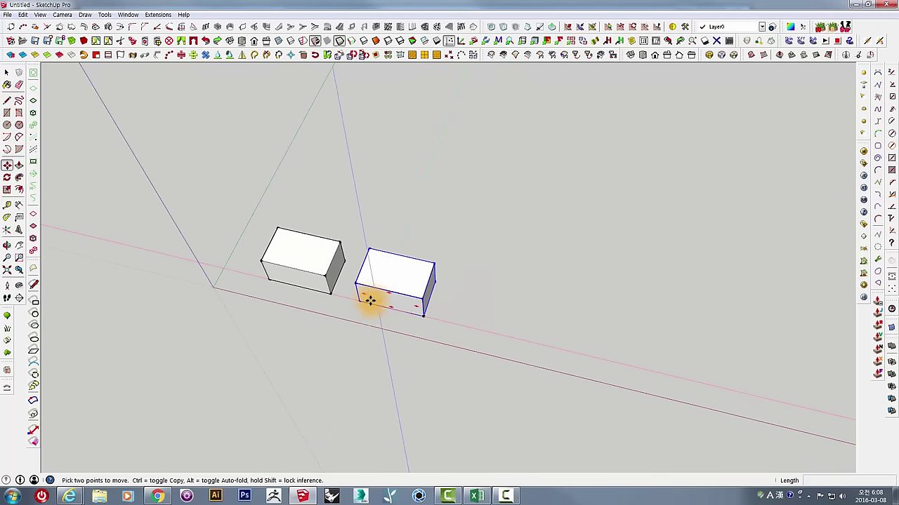
scroll(370, 301, up, 2)
scroll(367, 287, up, 2)
scroll(367, 287, up, 1)
key(space)
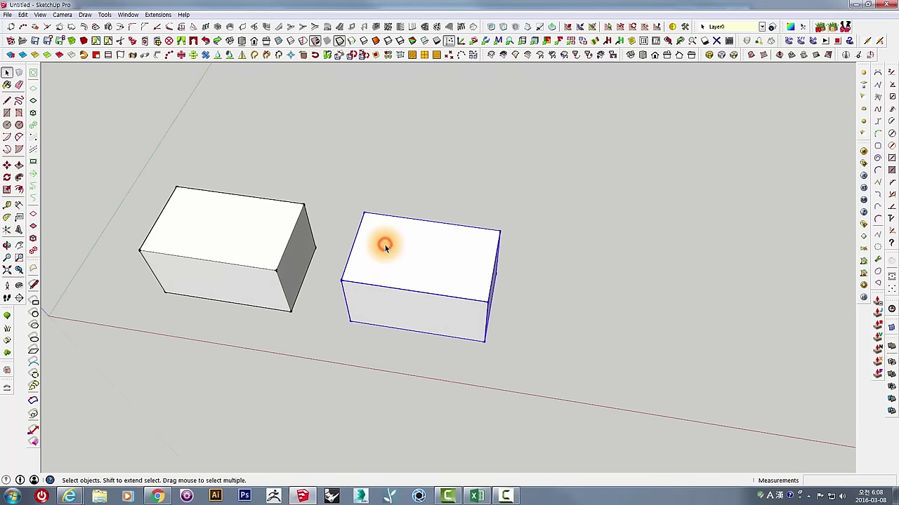
- Reselect the right box and make it a component
click(385, 245)
click(381, 186)
triple_click(371, 232)
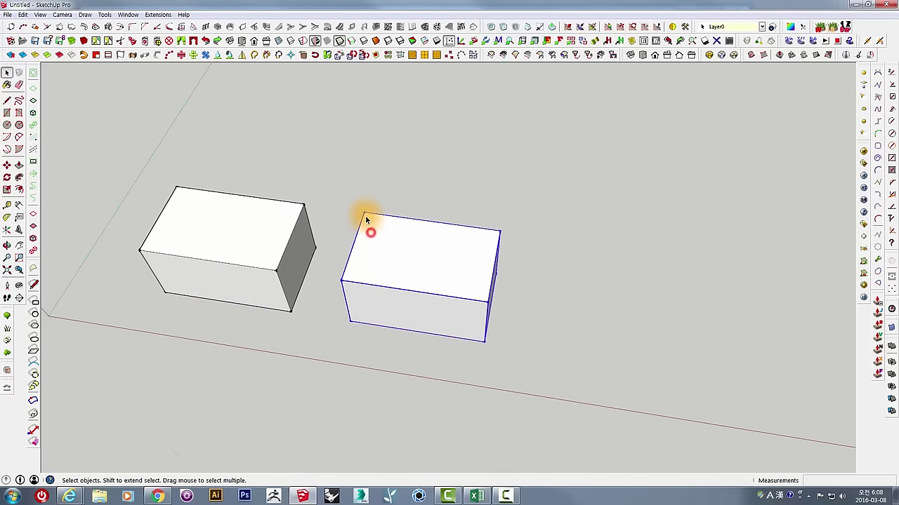
right_click(366, 219)
click(389, 285)
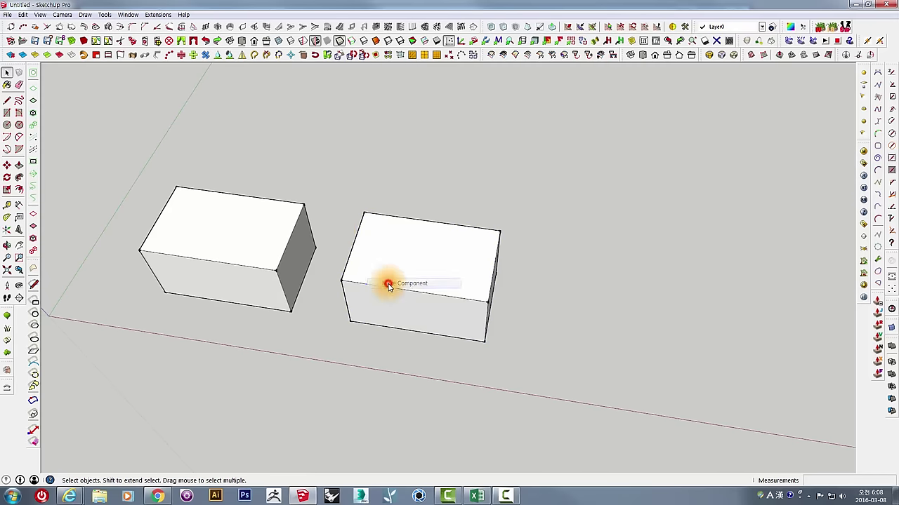
- Move the right box by its corner so it sits flush against the left box
mouse_move(328, 240)
middle_down()
mouse_move(356, 287)
mouse_move(417, 311)
mouse_move(507, 245)
mouse_move(425, 330)
middle_up()
mouse_move(471, 291)
middle_down()
mouse_move(501, 315)
mouse_move(455, 401)
mouse_move(491, 393)
middle_up()
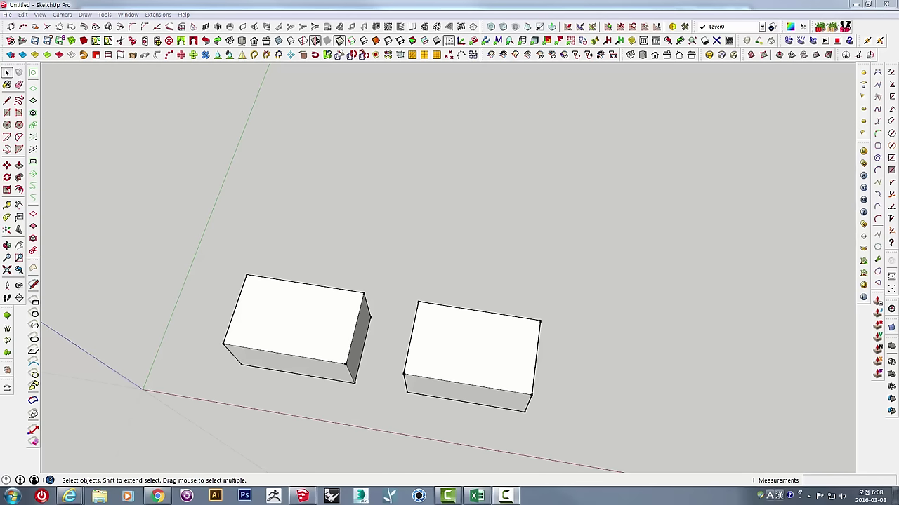
mouse_move(551, 383)
middle_down()
mouse_move(457, 313)
mouse_move(457, 126)
mouse_move(498, 273)
mouse_move(416, 353)
mouse_move(411, 321)
mouse_move(440, 356)
mouse_move(417, 367)
mouse_move(377, 305)
middle_up()
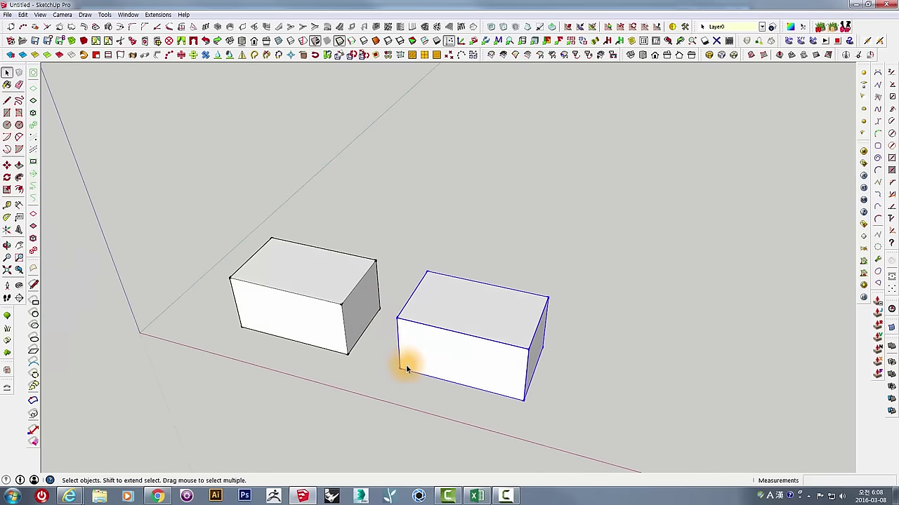
middle_drag(404, 377, 422, 391)
key(m)
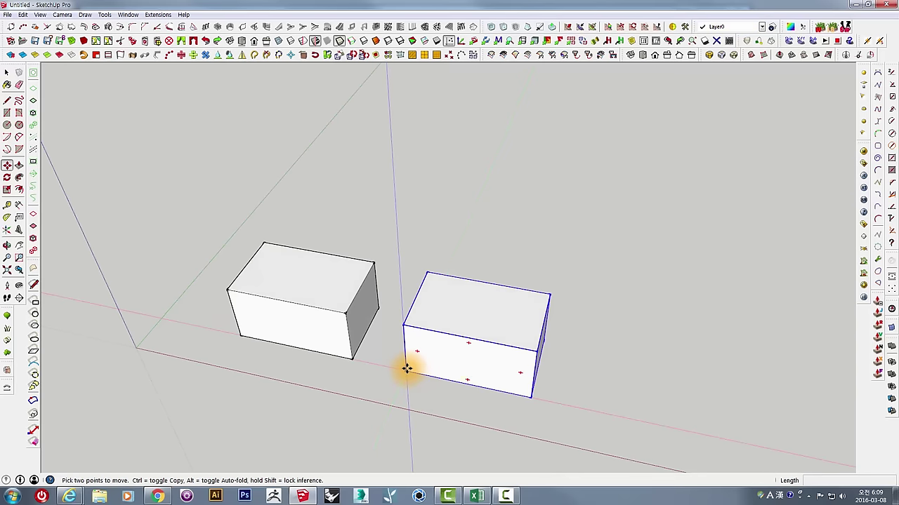
click(406, 369)
click(352, 357)
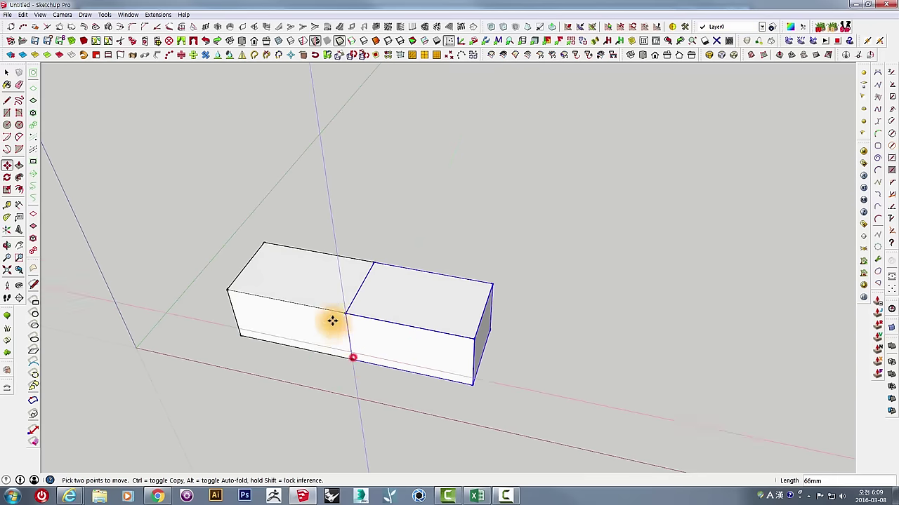
- Inspect the joined long block and select its right box
mouse_move(327, 320)
middle_down()
mouse_move(400, 372)
mouse_move(495, 357)
middle_up()
click(582, 300)
mouse_move(533, 321)
middle_down()
mouse_move(344, 311)
mouse_move(345, 374)
mouse_move(387, 387)
mouse_move(389, 315)
mouse_move(373, 337)
middle_up()
triple_click(323, 333)
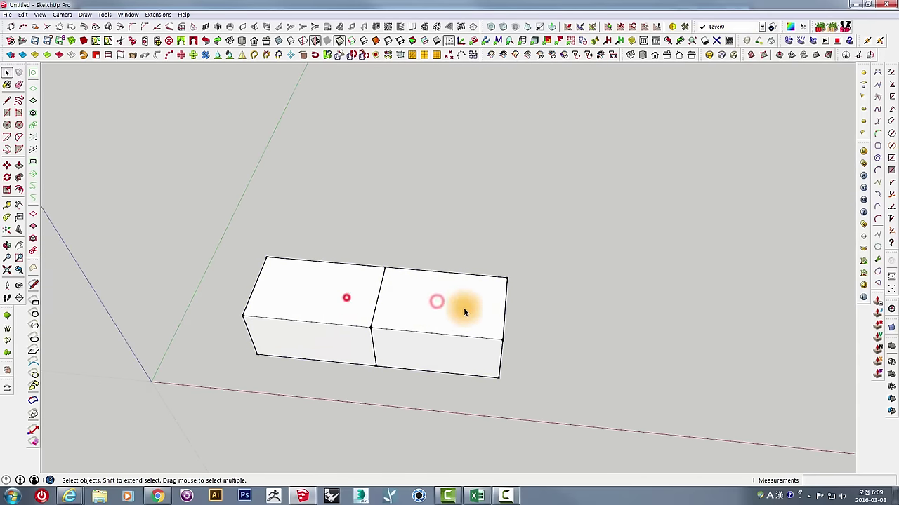
middle_drag(397, 299, 373, 363)
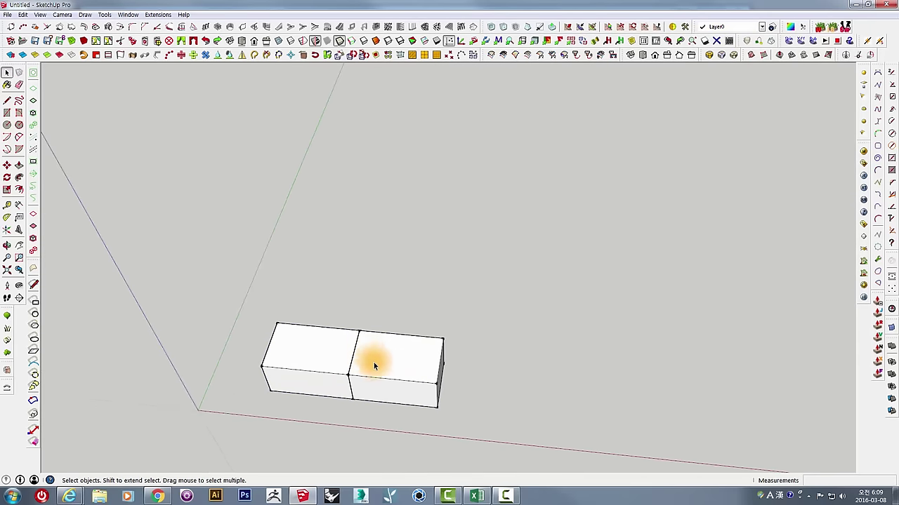
- Move the right box a short distance away from the left box
key(m)
click(354, 402)
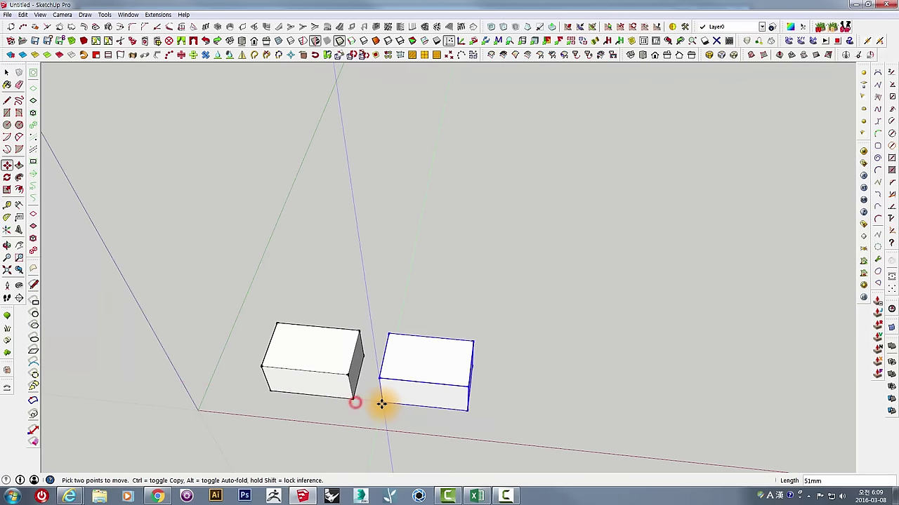
click(381, 401)
middle_drag(407, 367, 410, 377)
key(space)
scroll(404, 379, up, 2)
- Inside the right box component, draw a line from the top-edge midpoint to the left edge
click(403, 379)
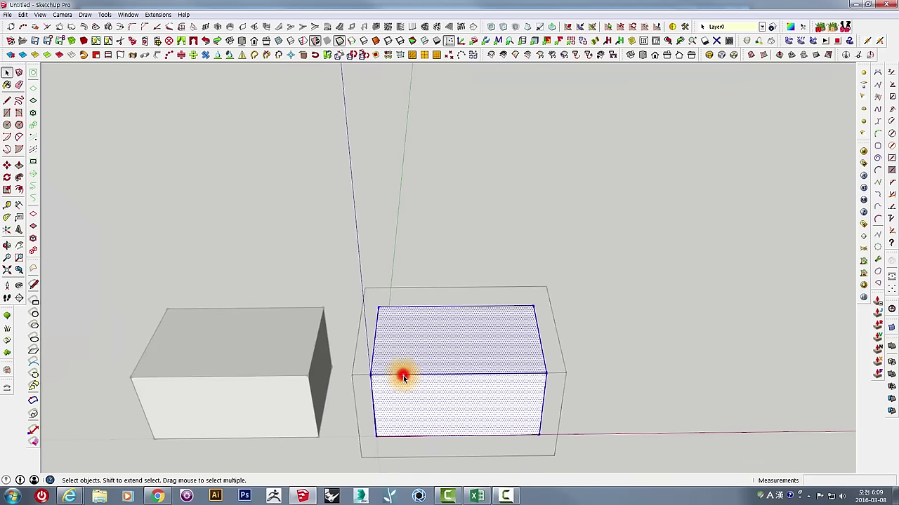
click(7, 102)
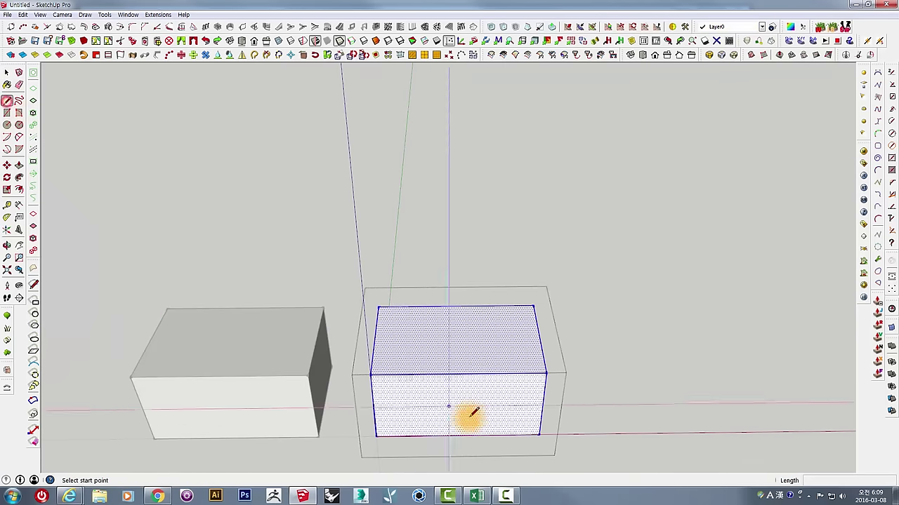
click(458, 374)
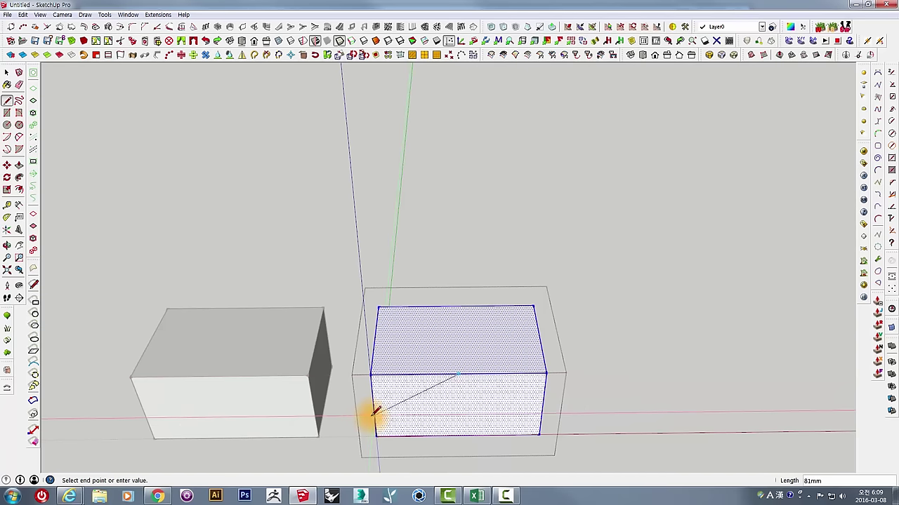
click(372, 409)
key(space)
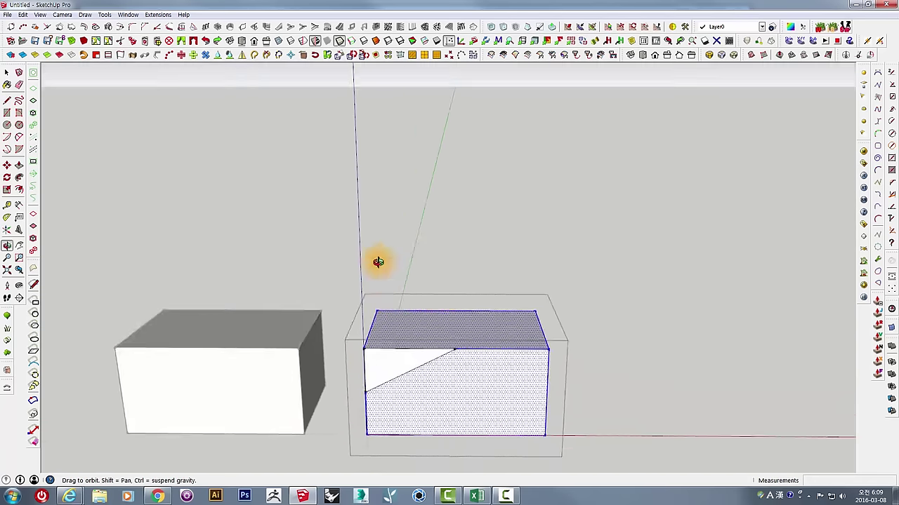
middle_drag(372, 409, 407, 240)
click(406, 239)
middle_drag(398, 319, 434, 398)
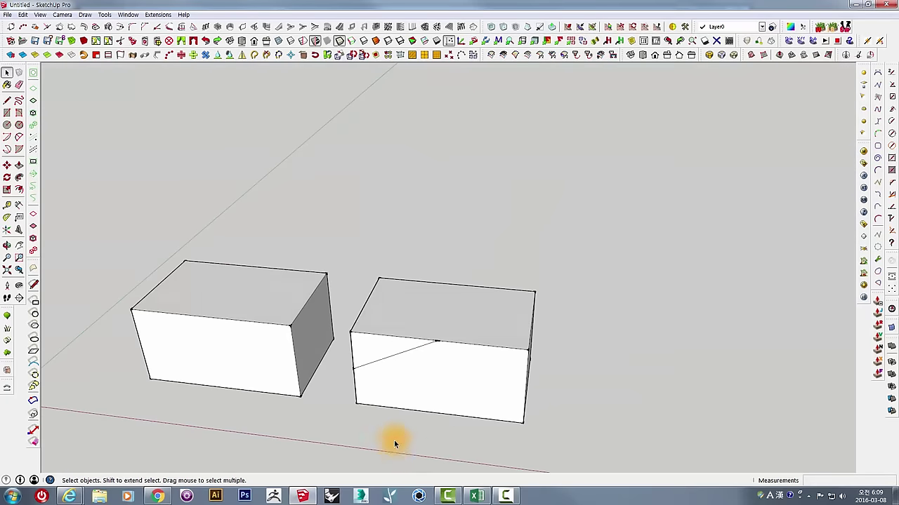
- Copy the left box upward, then copy it sideways and array it into a row of ten
click(378, 381)
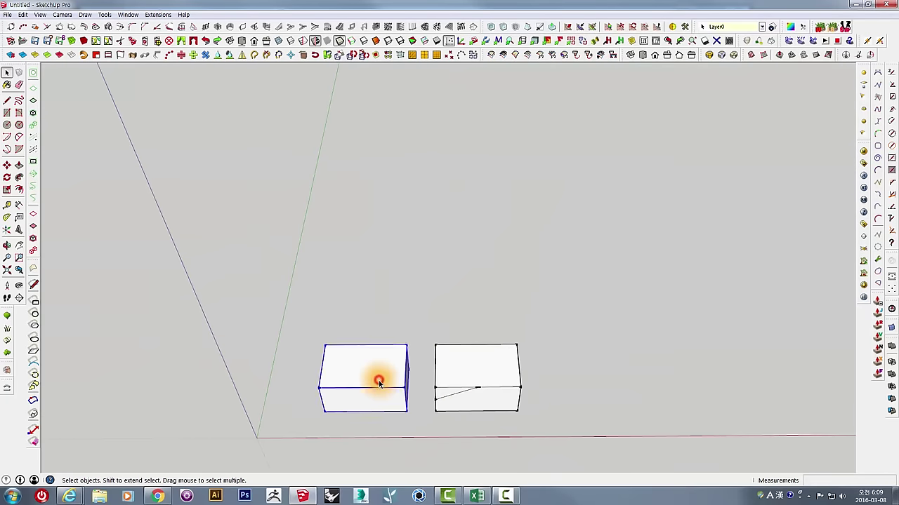
key(m)
middle_drag(378, 381, 339, 420)
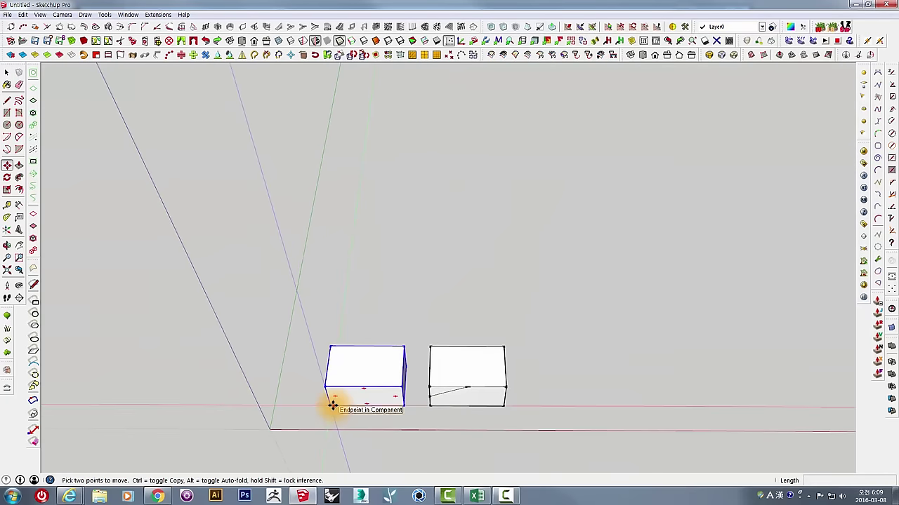
key(ctrl)
click(332, 406)
click(345, 271)
middle_drag(344, 271, 341, 337)
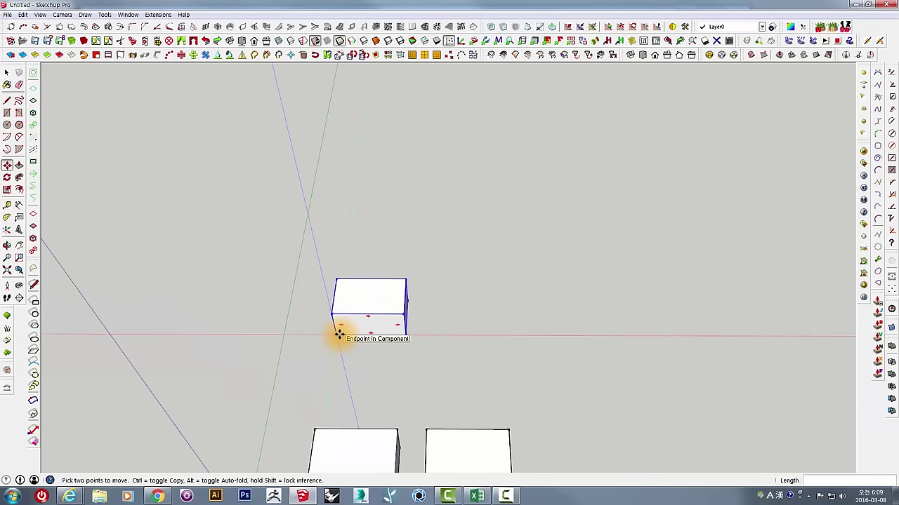
key(ctrl)
click(340, 335)
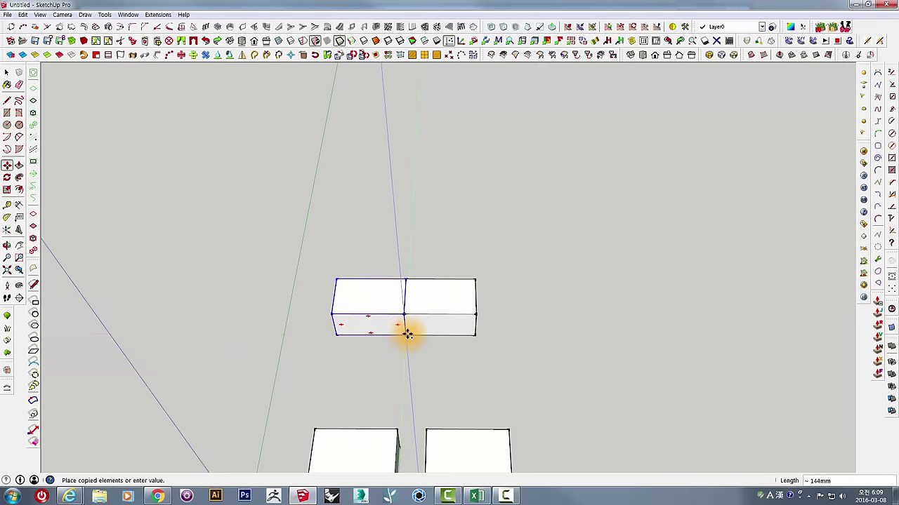
click(407, 335)
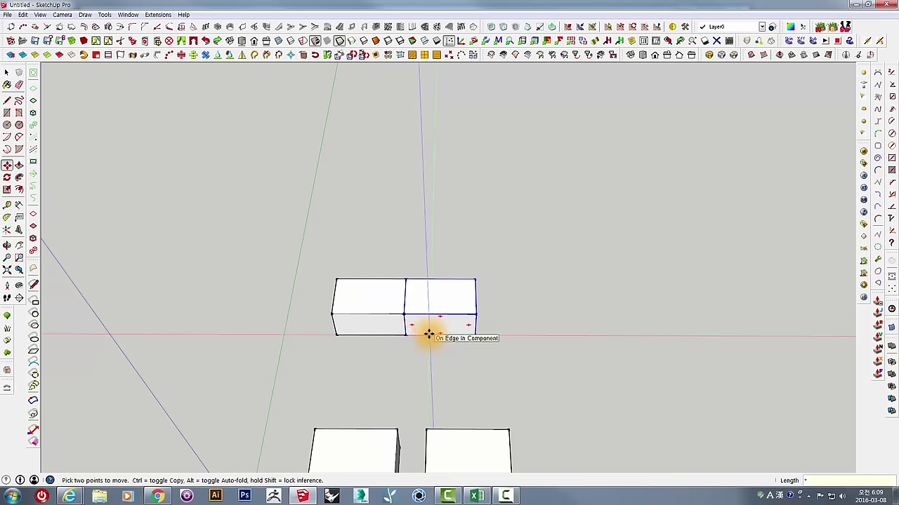
text(10)
key(Return)
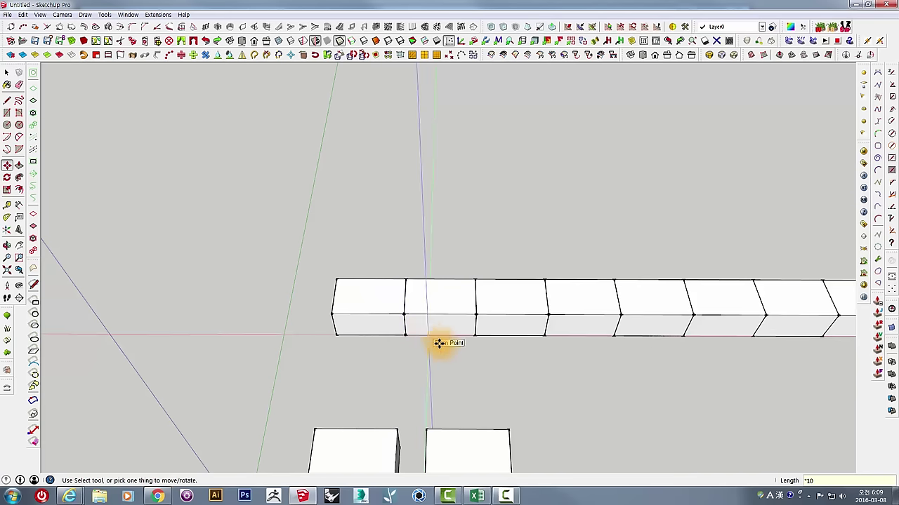
- Select the whole row and copy it 75mm up, repeated into about ten stacked rows
mouse_move(437, 341)
middle_down()
mouse_move(594, 306)
mouse_move(393, 302)
mouse_move(372, 249)
mouse_move(279, 261)
middle_up()
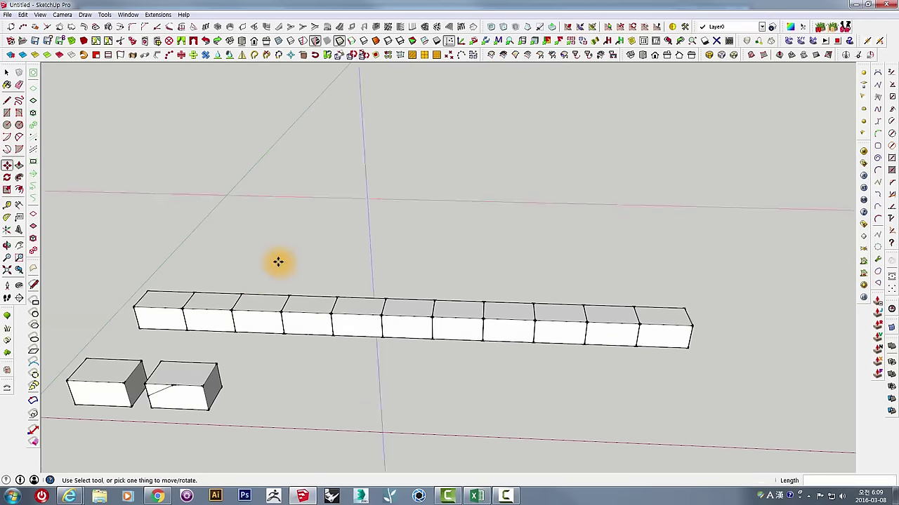
key(space)
drag(123, 250, 702, 365)
mouse_move(304, 357)
middle_down()
mouse_move(375, 361)
mouse_move(291, 315)
mouse_move(298, 342)
middle_up()
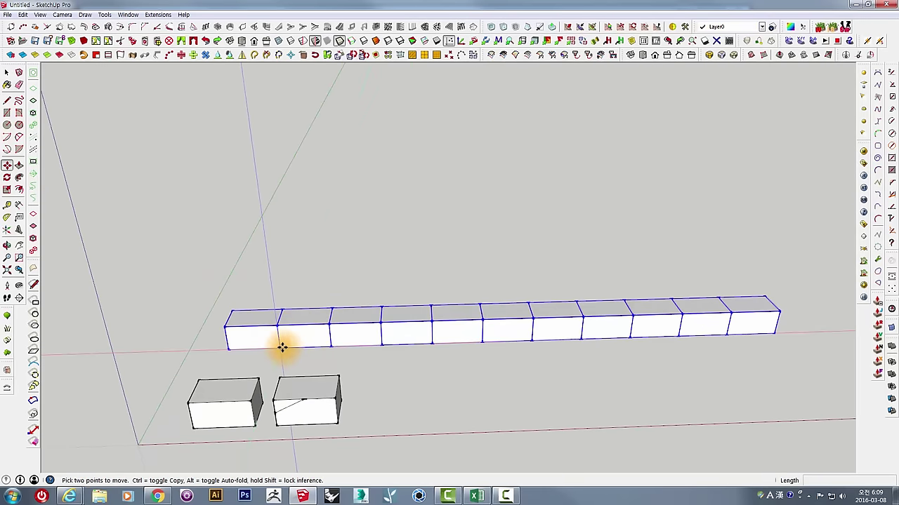
drag(280, 343, 278, 328)
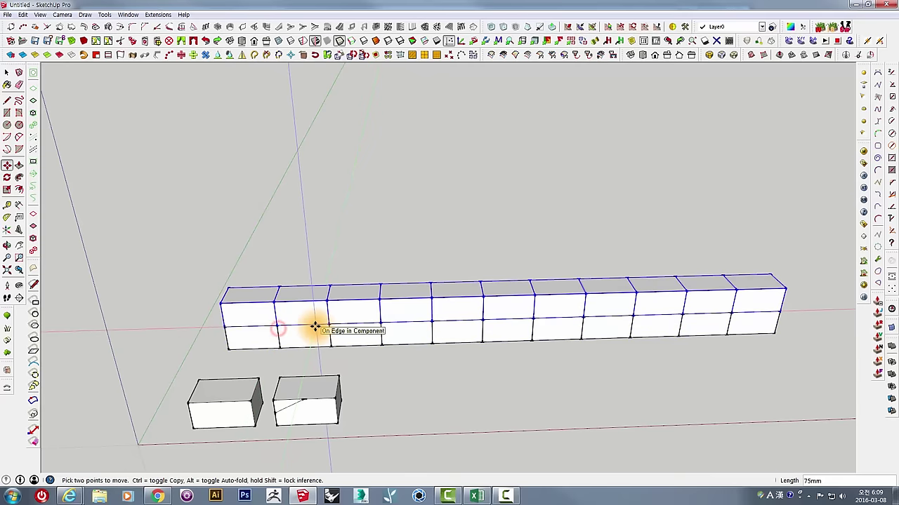
text(*10)
key(Return)
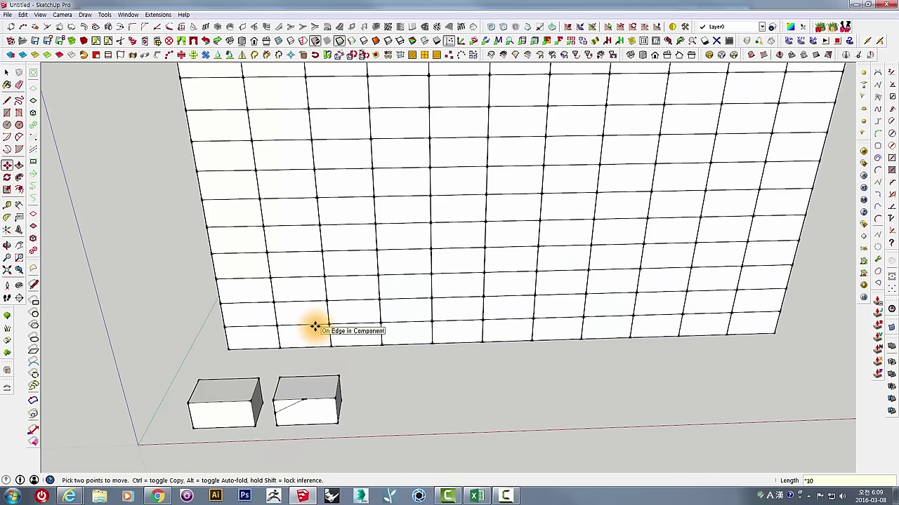
scroll(311, 322, down, 5)
mouse_move(371, 277)
middle_down()
mouse_move(400, 305)
mouse_move(558, 201)
mouse_move(598, 196)
mouse_move(491, 221)
mouse_move(345, 205)
middle_up()
- Zoom to the two loose boxes, open the left box component and select all its geometry
key(space)
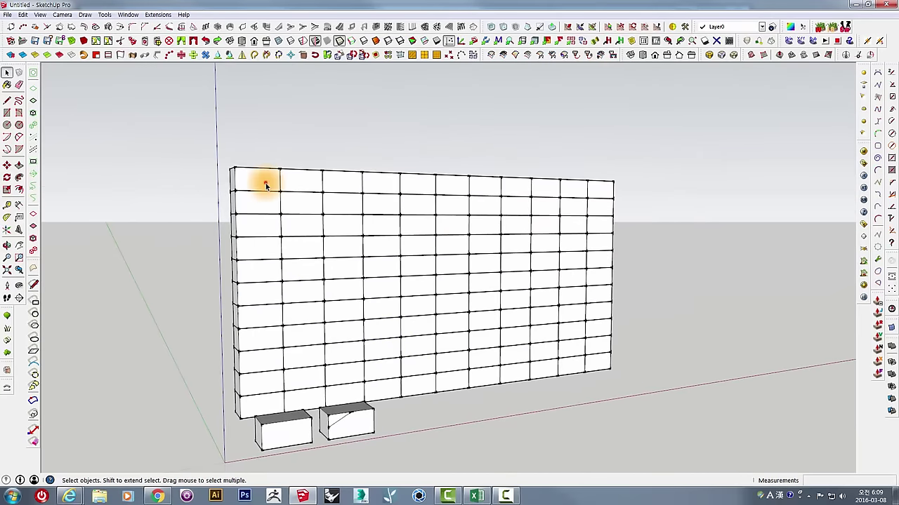
double_click(266, 182)
mouse_move(270, 206)
middle_down()
mouse_move(337, 301)
mouse_move(538, 368)
mouse_move(316, 378)
mouse_move(513, 319)
mouse_move(505, 277)
mouse_move(337, 373)
middle_up()
scroll(315, 378, up, 3)
double_click(316, 378)
key(ctrl+a)
scroll(267, 397, up, 3)
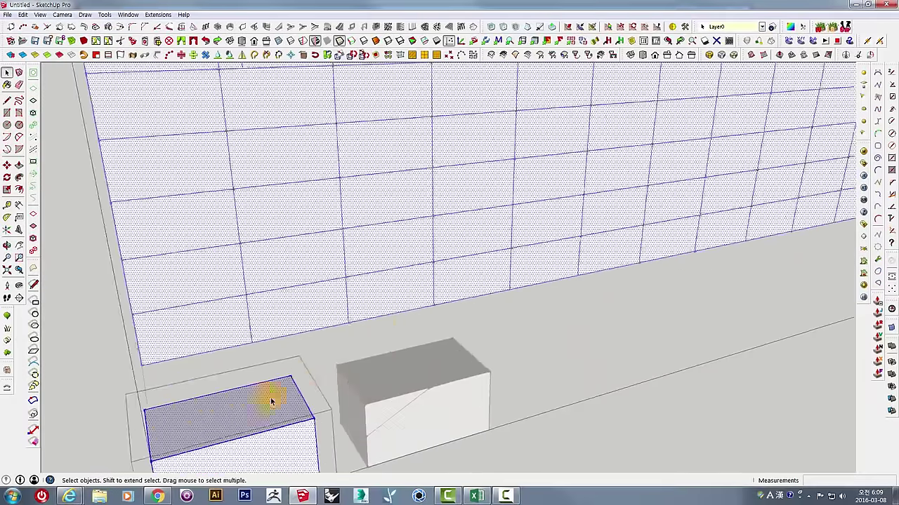
mouse_move(267, 397)
middle_down()
mouse_move(380, 317)
mouse_move(261, 298)
middle_up()
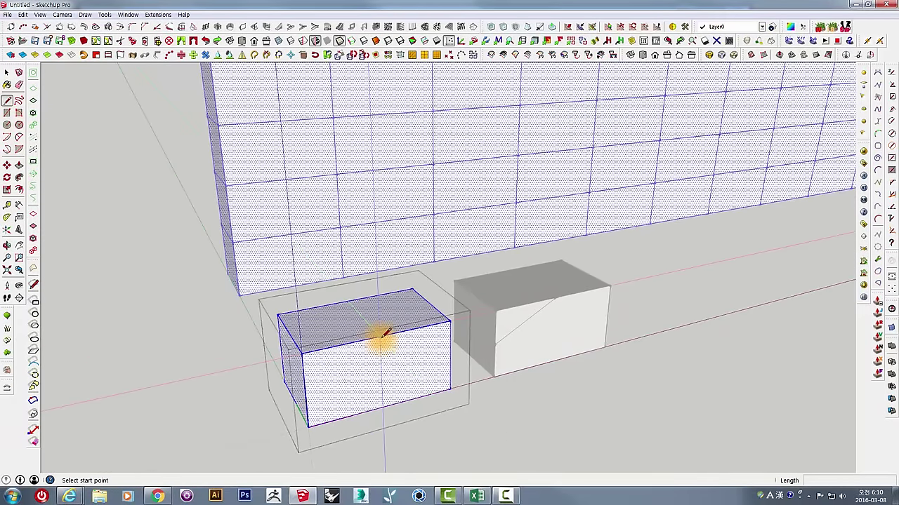
- Finish the line across the left box, then remove the triangular corner face inside the component
click(455, 346)
mouse_move(450, 356)
middle_down()
mouse_move(421, 283)
mouse_move(437, 335)
mouse_move(778, 137)
mouse_move(498, 267)
mouse_move(373, 361)
mouse_move(421, 297)
mouse_move(401, 316)
middle_up()
scroll(419, 316, down, 3)
scroll(401, 316, up, 3)
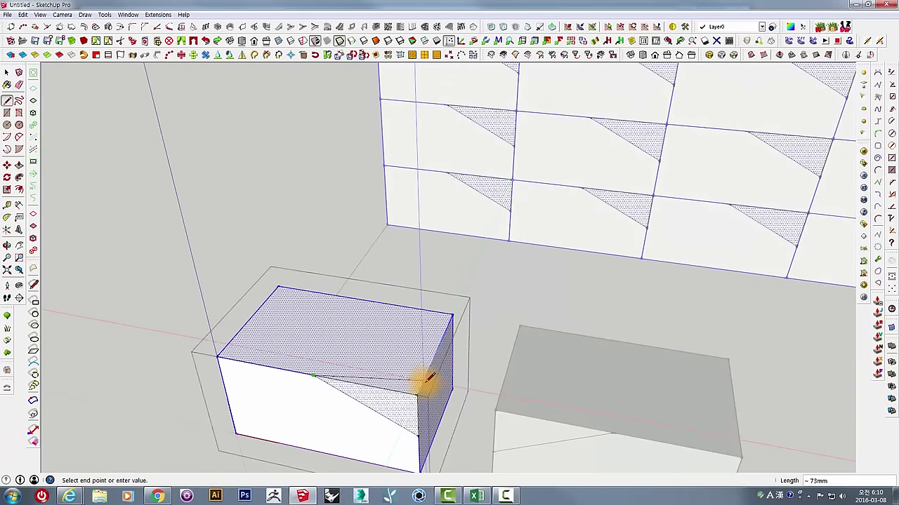
mouse_move(425, 382)
middle_down()
mouse_move(365, 377)
mouse_move(322, 336)
middle_up()
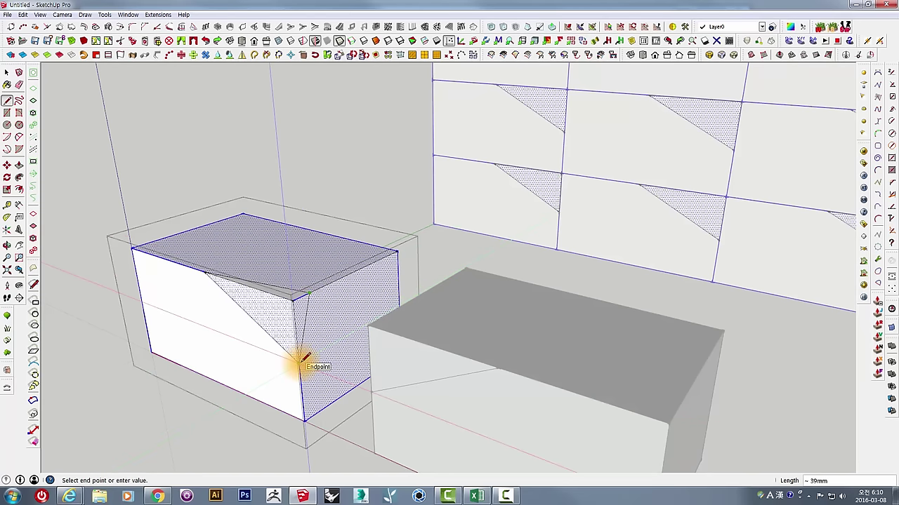
scroll(302, 362, up, 3)
scroll(300, 361, up, 2)
shift+middle_drag(301, 361, 412, 367)
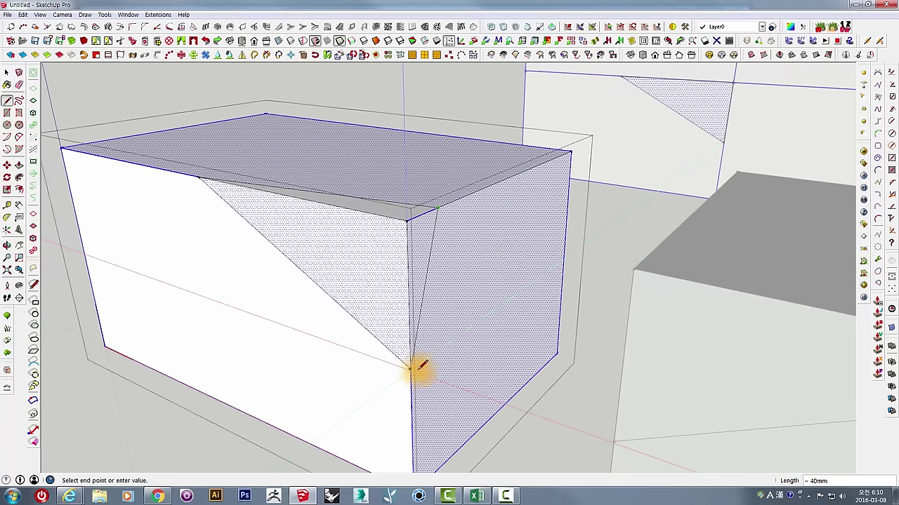
key(space)
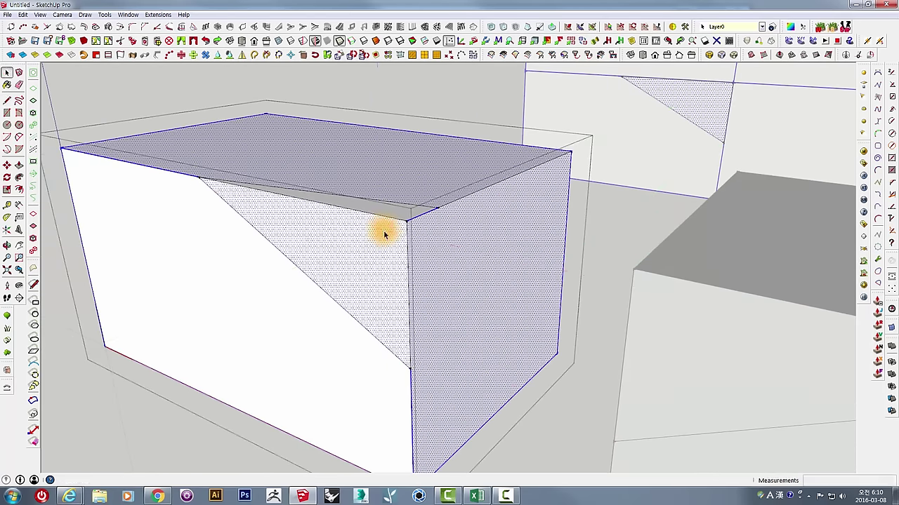
key(Escape)
double_click(377, 239)
click(376, 239)
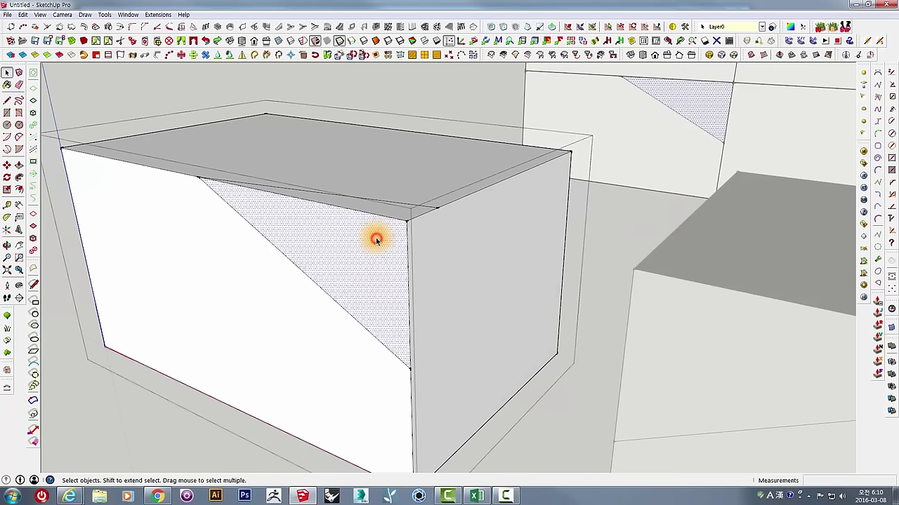
mouse_move(377, 240)
middle_down()
mouse_move(391, 266)
mouse_move(382, 327)
middle_up()
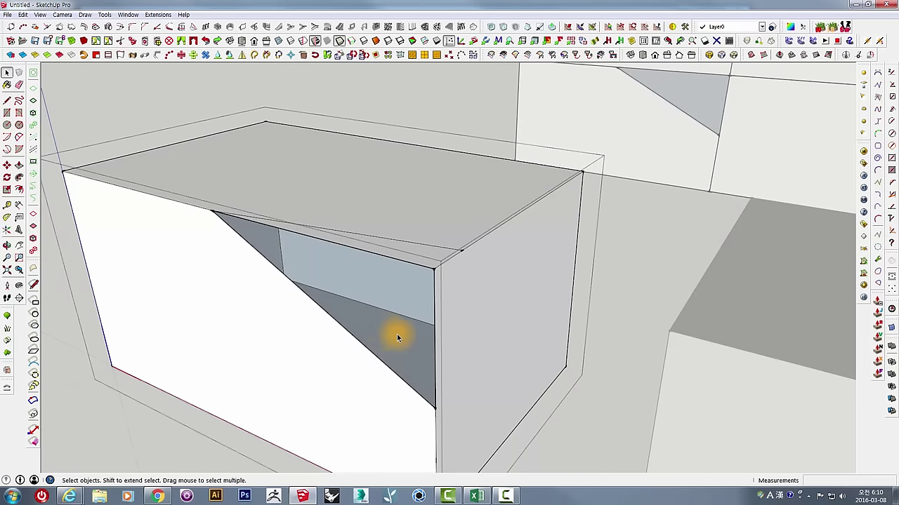
key(ctrl+z)
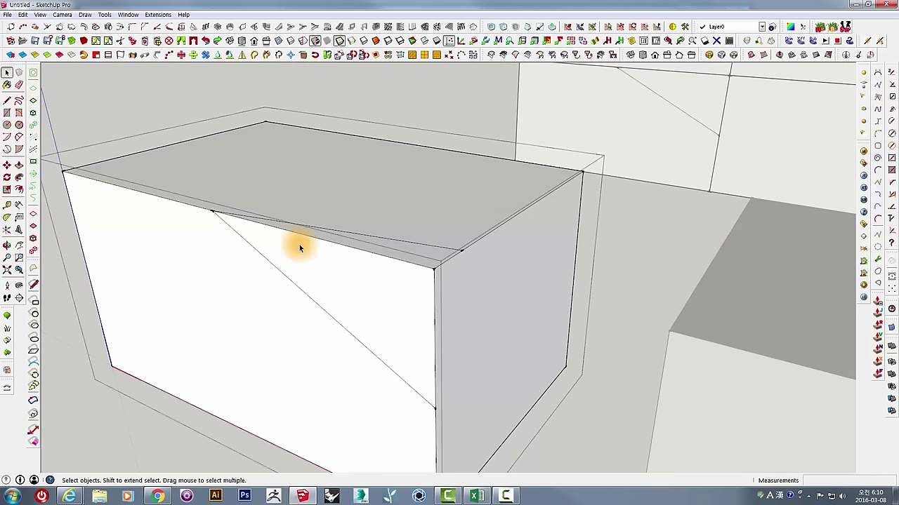
- Select the box geometry and its front triangle face, then recentre the view on the box
triple_click(299, 248)
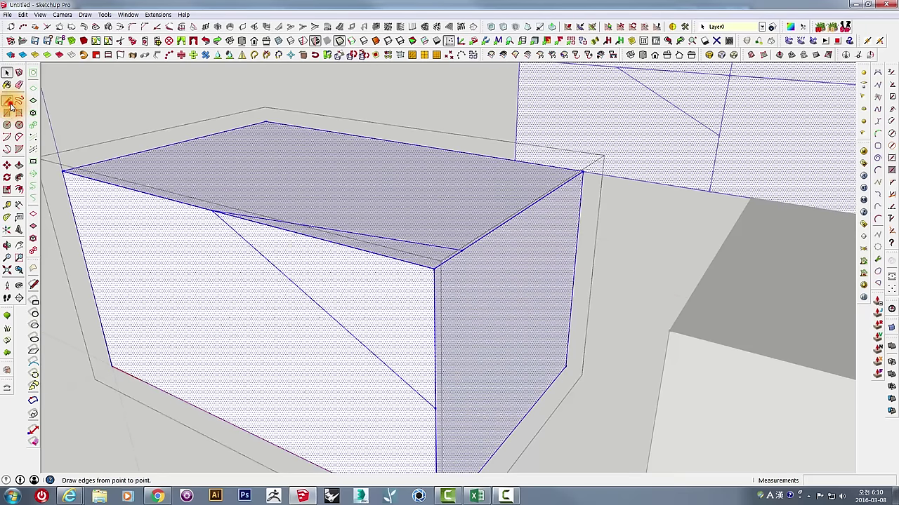
click(8, 102)
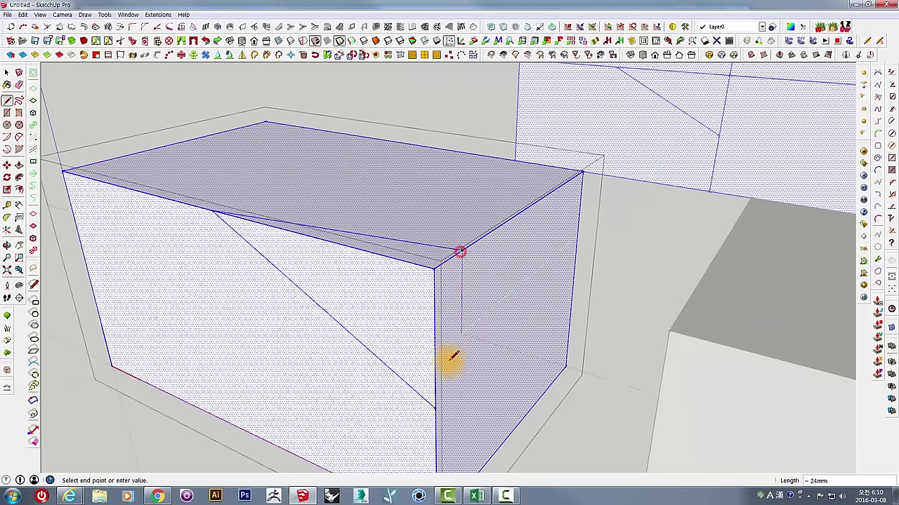
mouse_move(432, 408)
middle_down()
mouse_move(407, 325)
mouse_move(296, 218)
middle_up()
key(space)
click(166, 114)
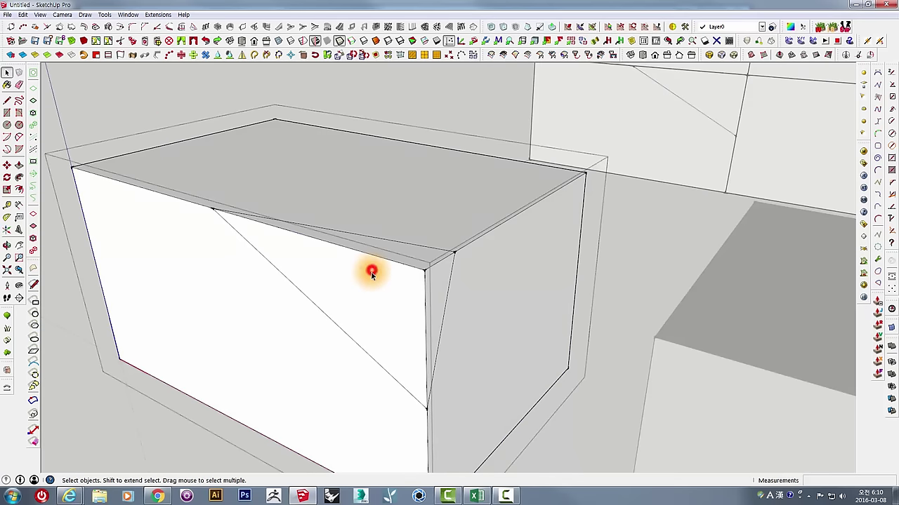
click(385, 285)
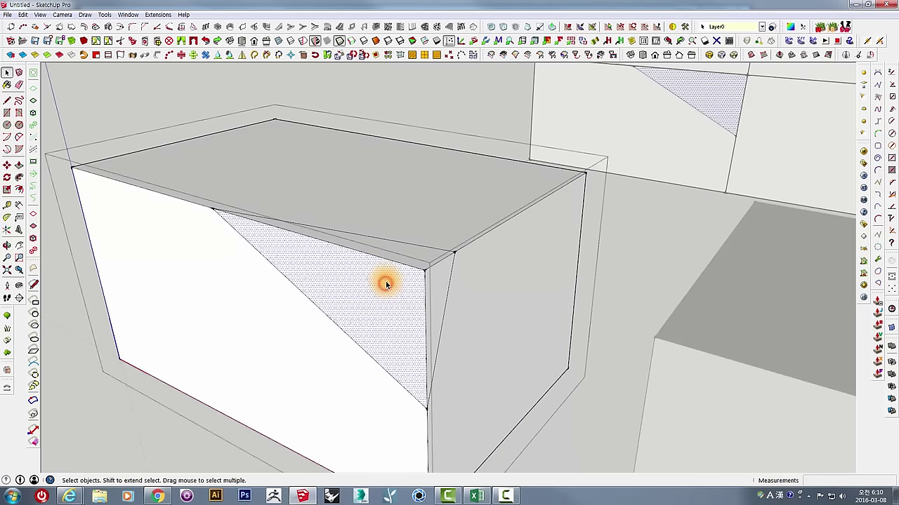
mouse_move(414, 281)
middle_down()
mouse_move(441, 231)
mouse_move(467, 104)
mouse_move(434, 94)
mouse_move(415, 227)
mouse_move(415, 345)
mouse_move(234, 284)
middle_up()
click(421, 112)
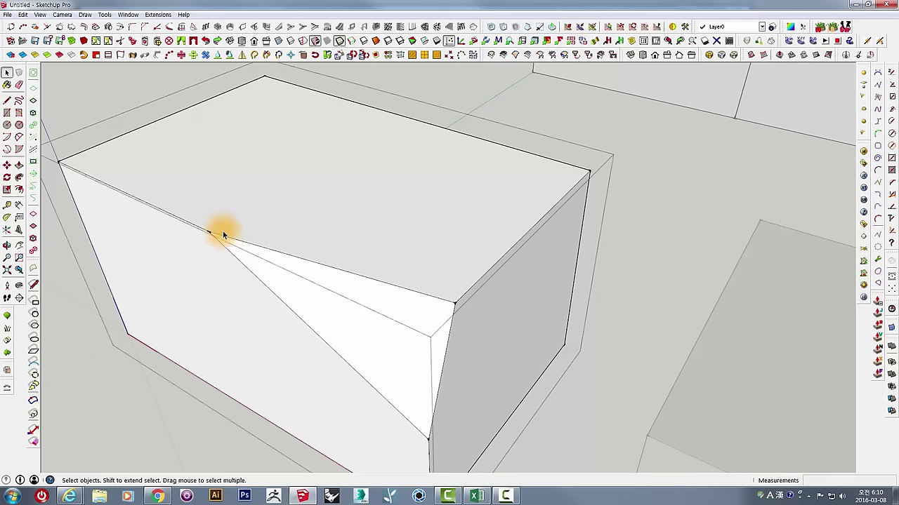
scroll(436, 370, down, 5)
middle_drag(422, 351, 74, 180)
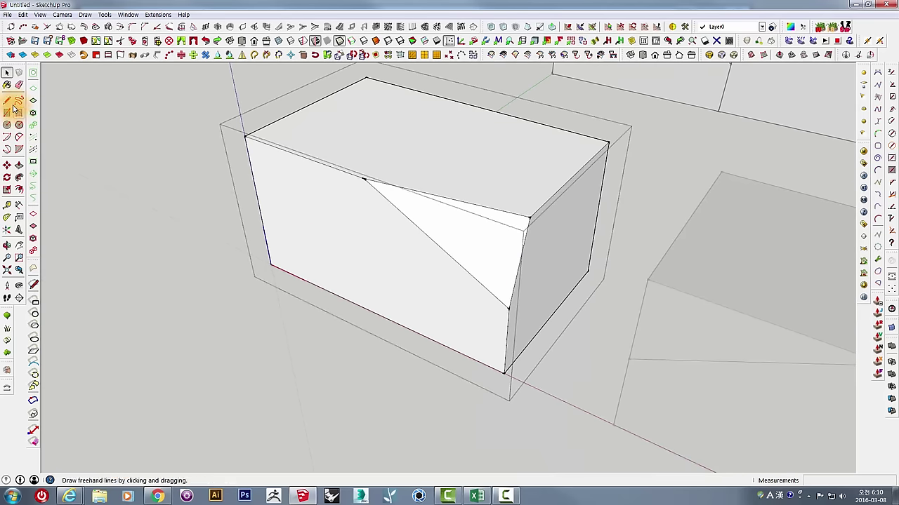
- Draw a ground rectangle in front of the box, delete its right edge and redraw it to form a face
click(186, 370)
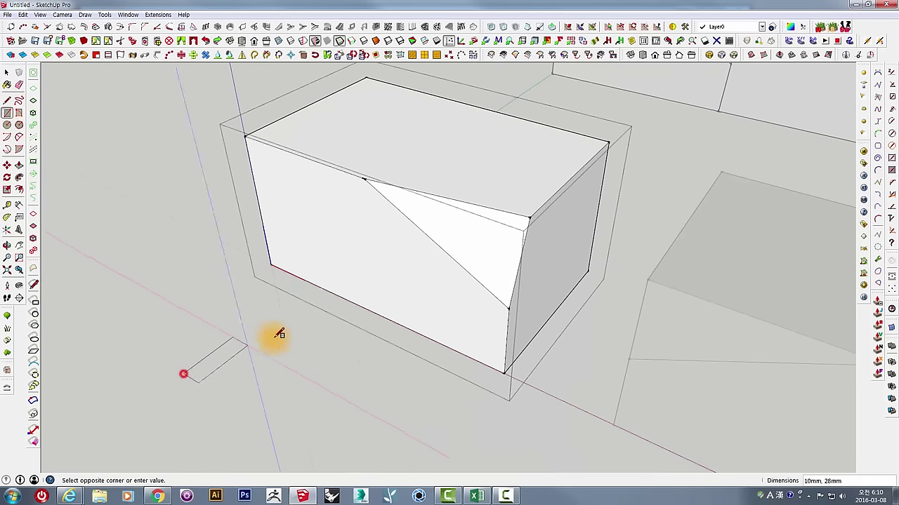
click(399, 383)
middle_drag(399, 428, 383, 362)
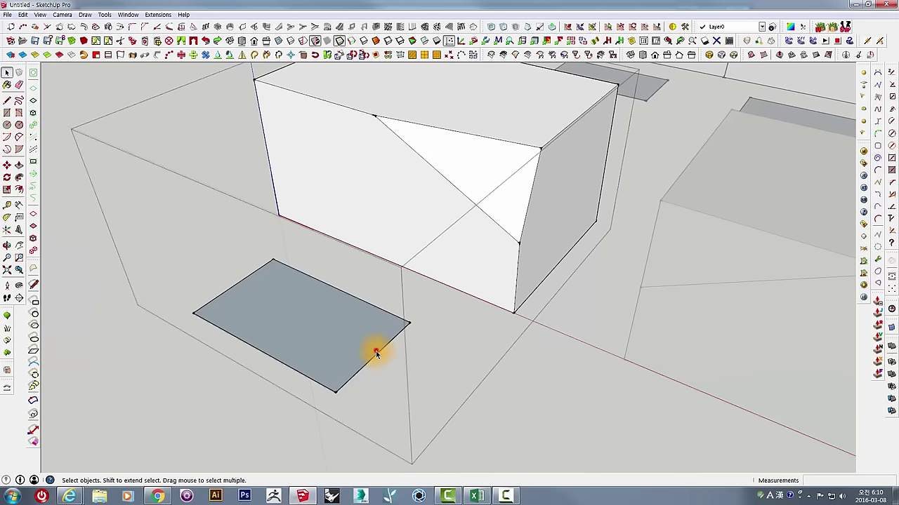
click(374, 351)
click(374, 358)
key(Delete)
mouse_move(370, 337)
middle_down()
mouse_move(387, 375)
mouse_move(406, 374)
middle_up()
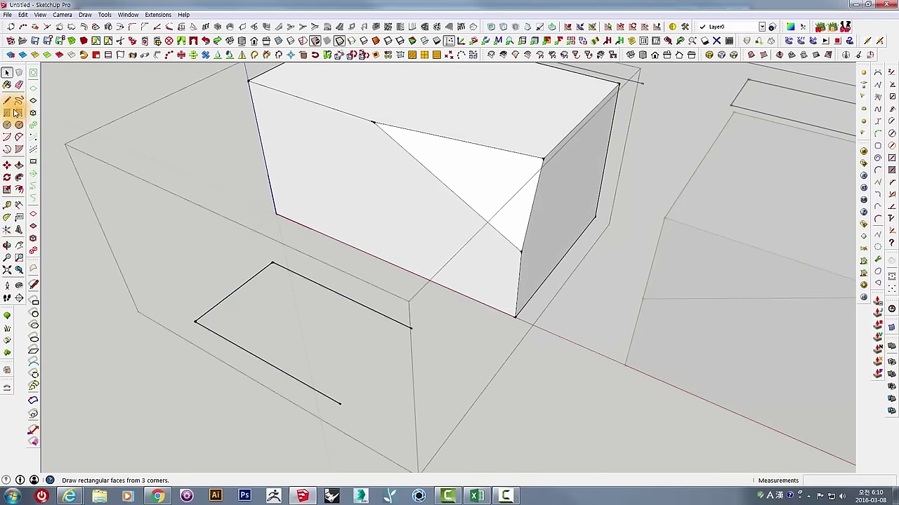
click(341, 405)
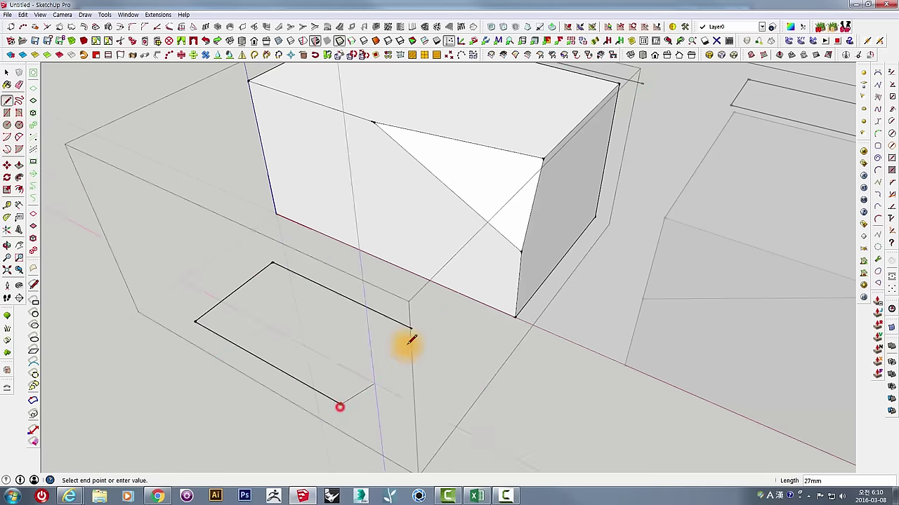
click(412, 327)
key(space)
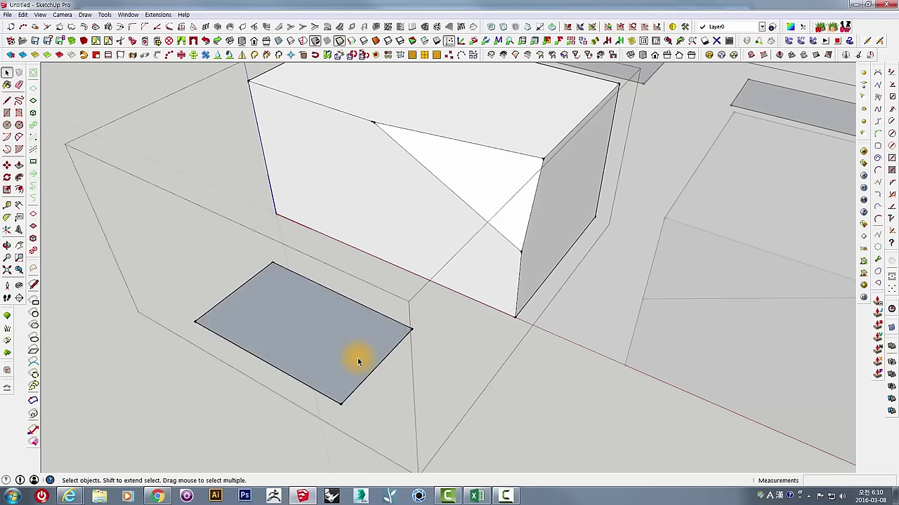
double_click(358, 361)
- Orbit around the wall to check the rectangle repeated at every box, then clear the selection
middle_drag(379, 355, 628, 257)
scroll(622, 180, down, 5)
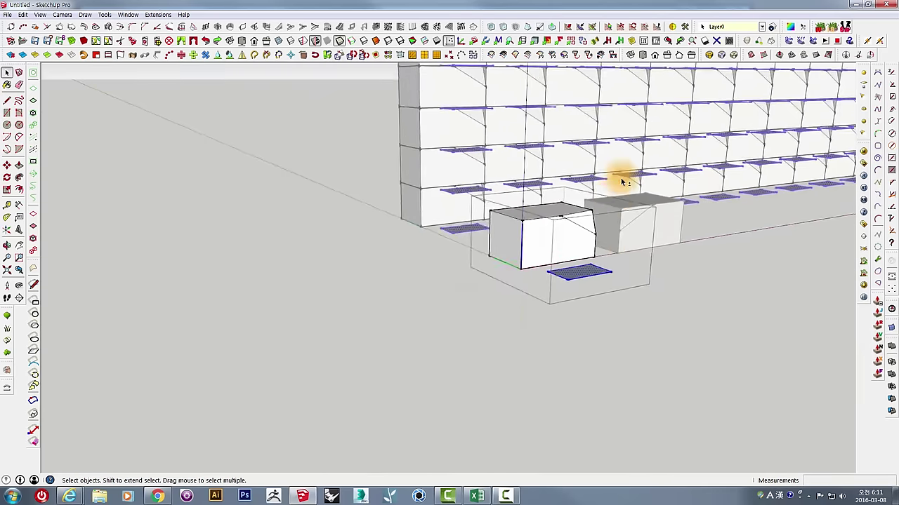
scroll(538, 237, up, 3)
mouse_move(537, 237)
middle_down()
mouse_move(580, 360)
mouse_move(411, 177)
middle_up()
scroll(287, 281, up, 3)
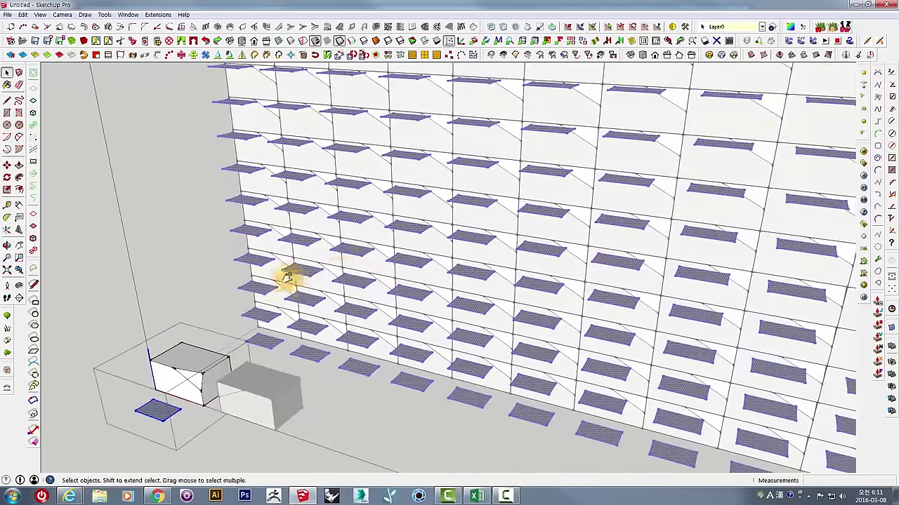
middle_drag(287, 280, 401, 315)
scroll(336, 298, up, 3)
scroll(335, 298, up, 2)
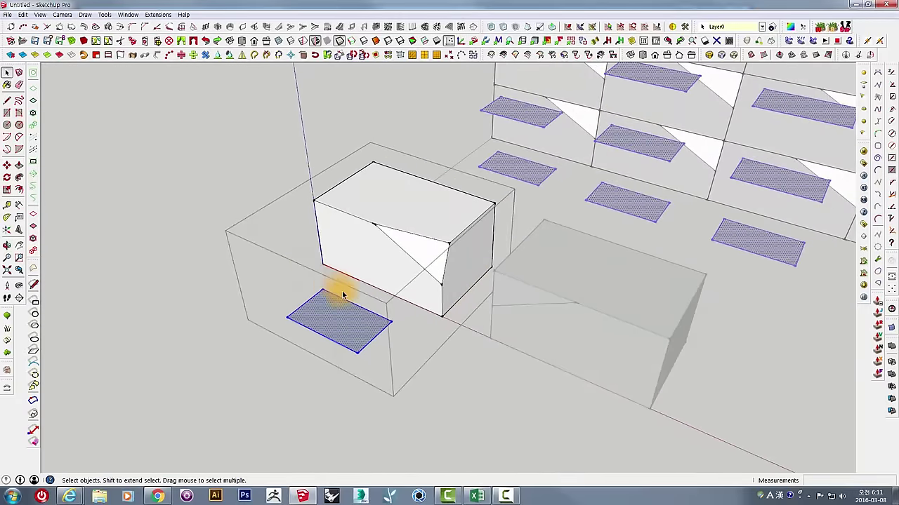
click(344, 294)
scroll(413, 231, up, 3)
scroll(417, 232, up, 2)
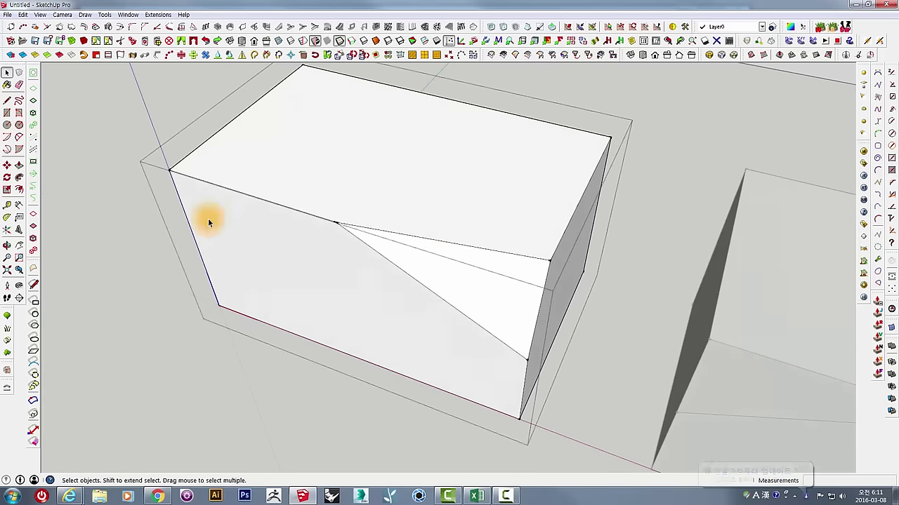
- Draw an edge from the box's bottom edge to its side corner, cutting a lower front facet
mouse_move(133, 170)
middle_down()
mouse_move(280, 195)
mouse_move(254, 223)
mouse_move(311, 290)
mouse_move(357, 285)
middle_up()
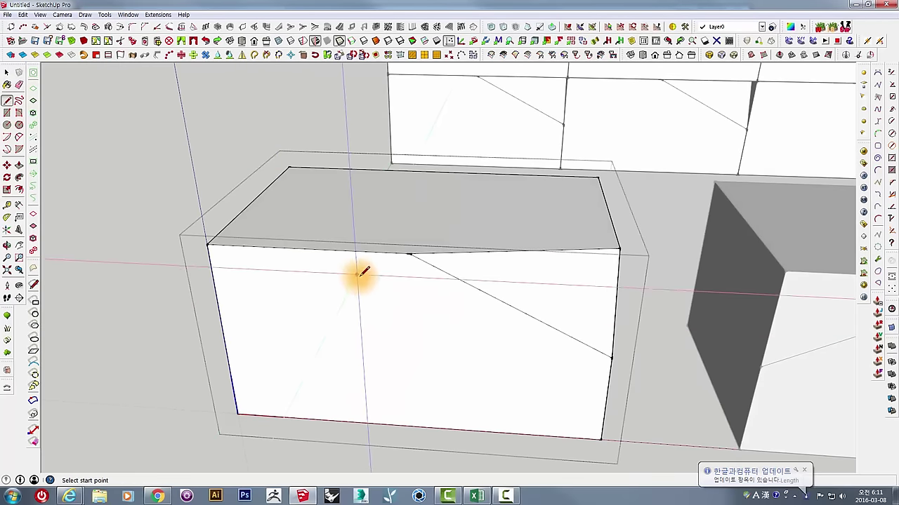
click(9, 102)
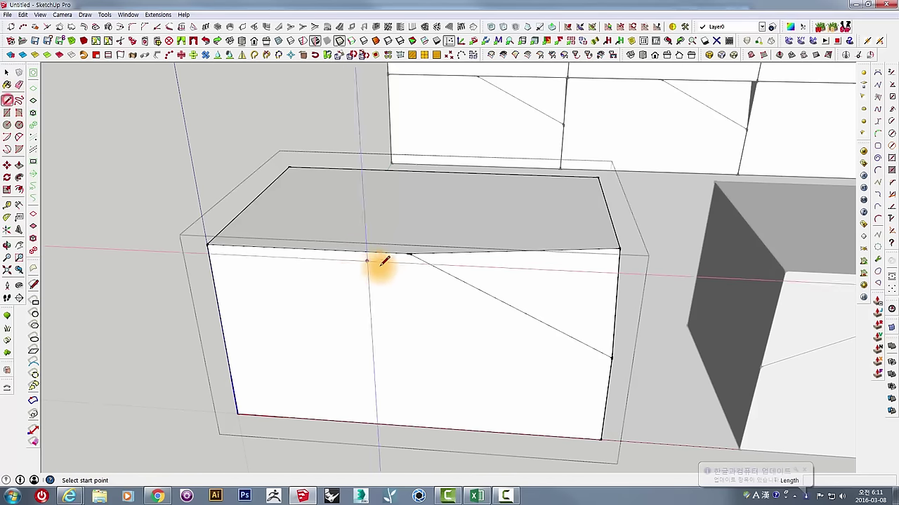
mouse_move(415, 254)
middle_down()
mouse_move(536, 361)
mouse_move(453, 313)
middle_up()
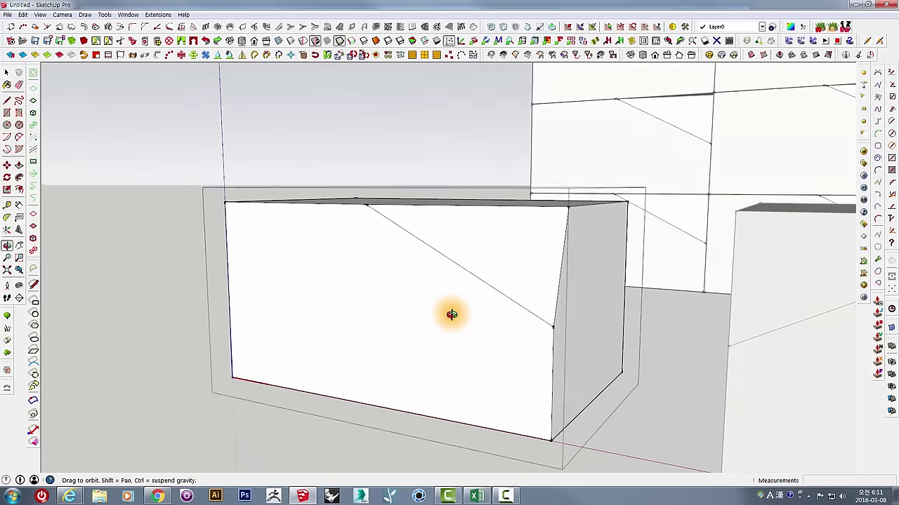
click(556, 383)
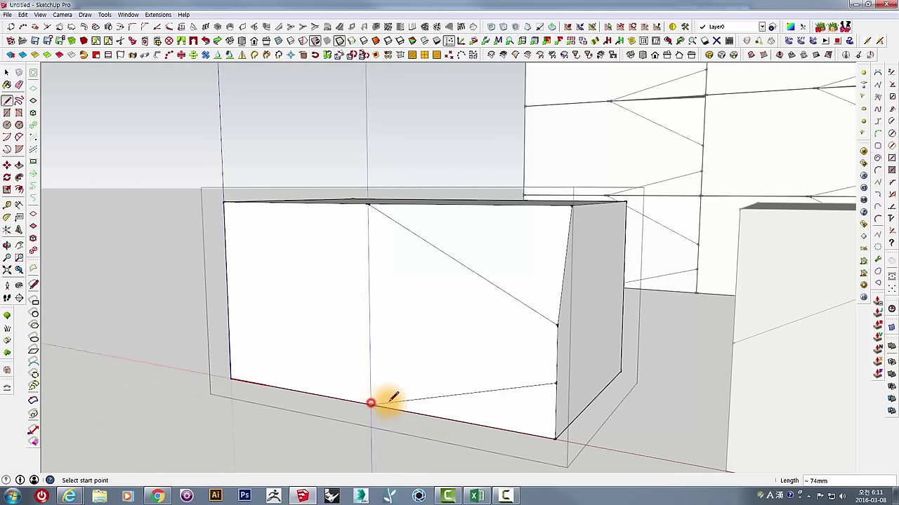
mouse_move(351, 373)
middle_down()
mouse_move(633, 339)
mouse_move(604, 371)
mouse_move(426, 426)
mouse_move(512, 425)
mouse_move(495, 391)
mouse_move(560, 449)
mouse_move(347, 372)
middle_up()
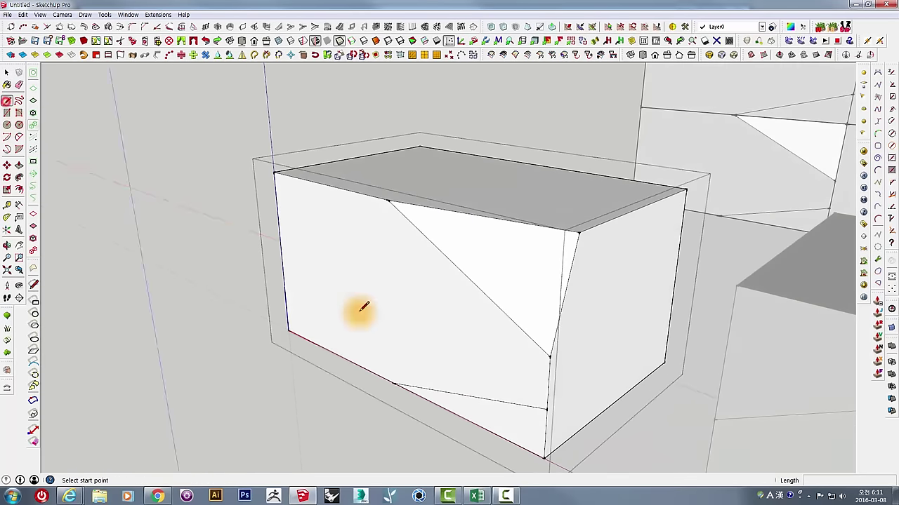
mouse_move(362, 307)
middle_down()
mouse_move(511, 363)
mouse_move(496, 303)
middle_up()
click(497, 303)
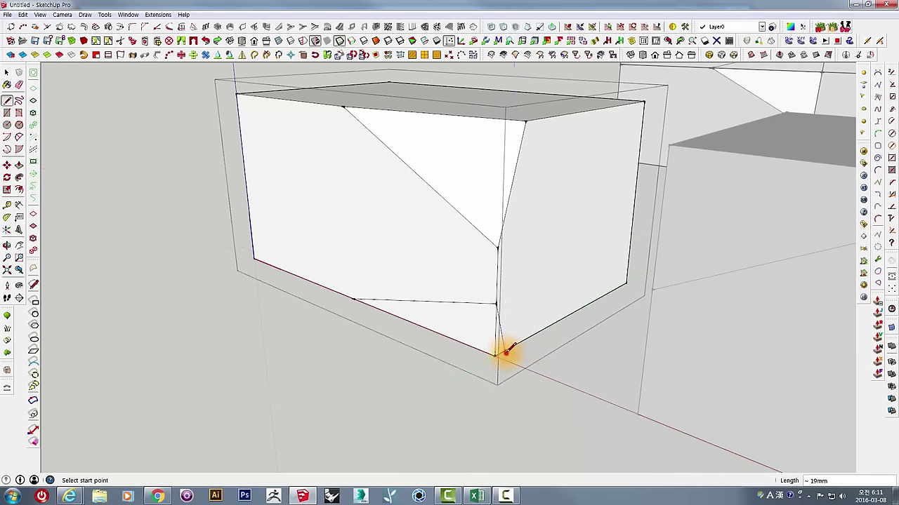
mouse_move(505, 351)
middle_down()
mouse_move(601, 173)
mouse_move(426, 211)
middle_up()
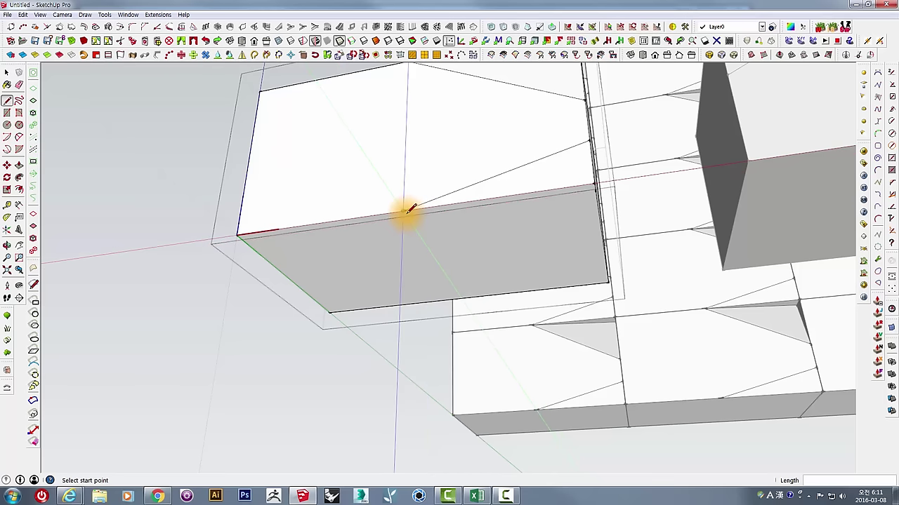
click(596, 189)
mouse_move(595, 190)
middle_down()
mouse_move(538, 277)
mouse_move(424, 407)
mouse_move(401, 403)
middle_up()
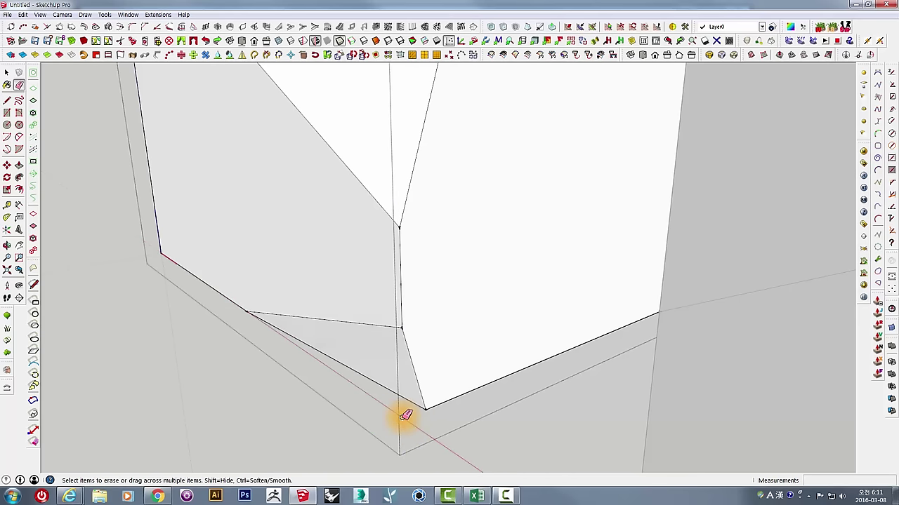
scroll(531, 344, down, 3)
scroll(537, 337, down, 2)
mouse_move(538, 337)
middle_down()
mouse_move(505, 337)
mouse_move(449, 368)
mouse_move(610, 421)
mouse_move(838, 367)
mouse_move(788, 381)
middle_up()
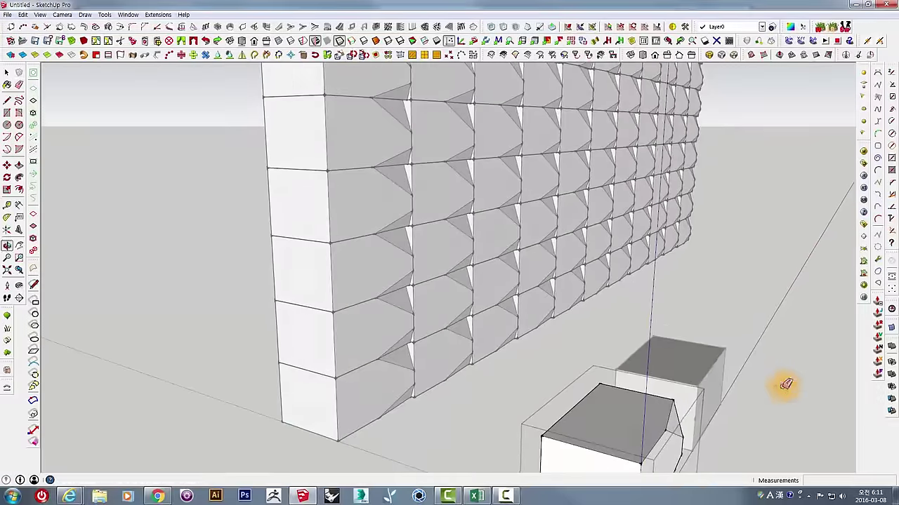
mouse_move(741, 277)
middle_down()
mouse_move(710, 226)
mouse_move(596, 423)
mouse_move(645, 335)
mouse_move(665, 323)
mouse_move(612, 383)
mouse_move(597, 301)
mouse_move(449, 381)
mouse_move(452, 323)
mouse_move(541, 233)
mouse_move(483, 265)
mouse_move(271, 335)
mouse_move(399, 287)
mouse_move(257, 281)
middle_up()
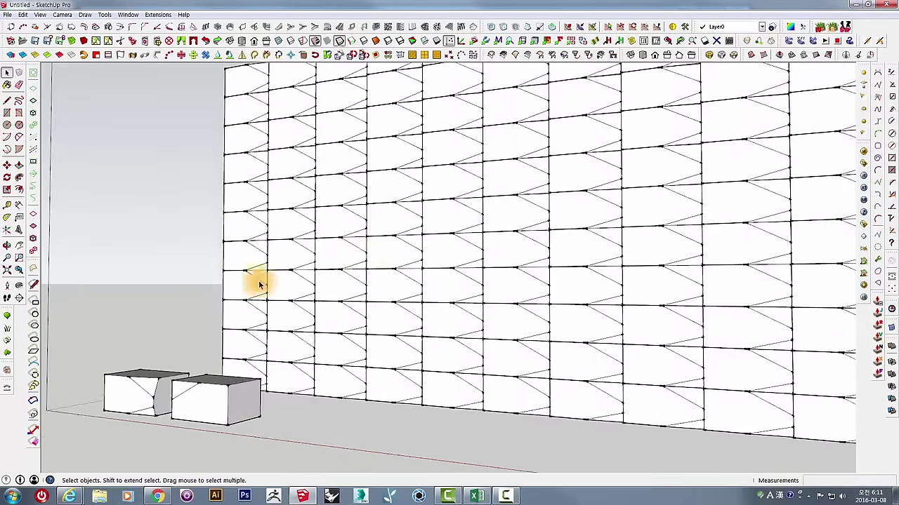
scroll(395, 251, up, 3)
mouse_move(395, 252)
middle_down()
mouse_move(478, 248)
mouse_move(538, 202)
mouse_move(762, 218)
mouse_move(772, 231)
mouse_move(858, 248)
middle_up()
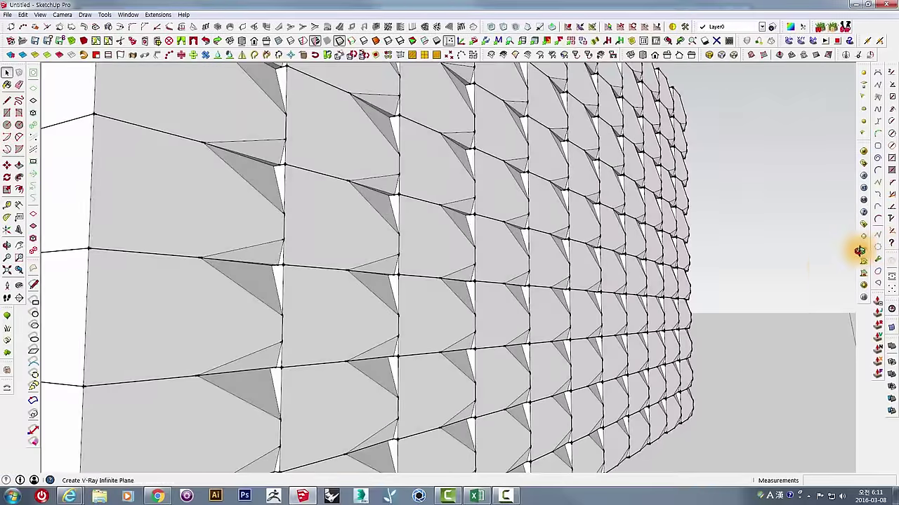
scroll(818, 281, down, 3)
mouse_move(818, 281)
middle_down()
mouse_move(712, 241)
mouse_move(678, 281)
mouse_move(427, 401)
mouse_move(611, 295)
mouse_move(518, 311)
mouse_move(353, 368)
middle_up()
scroll(217, 333, up, 2)
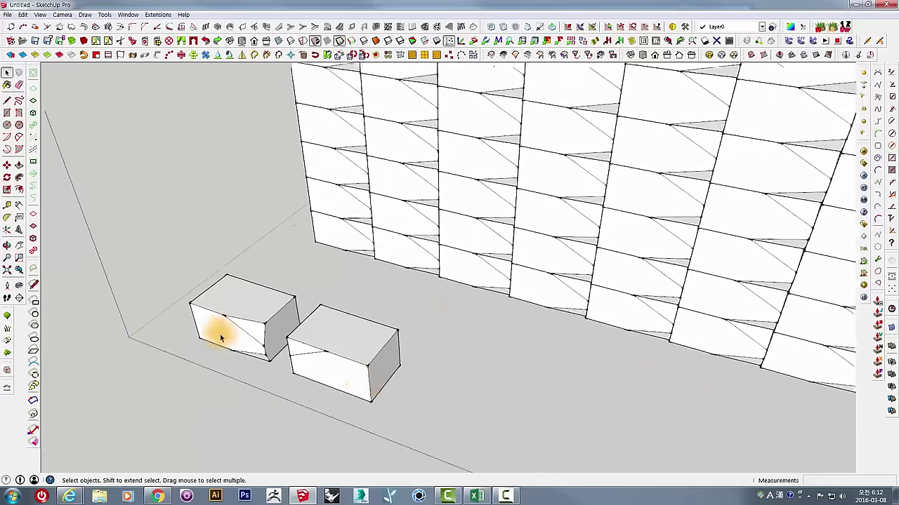
scroll(256, 325, up, 3)
mouse_move(255, 325)
middle_down()
mouse_move(321, 337)
mouse_move(372, 316)
mouse_move(309, 283)
middle_up()
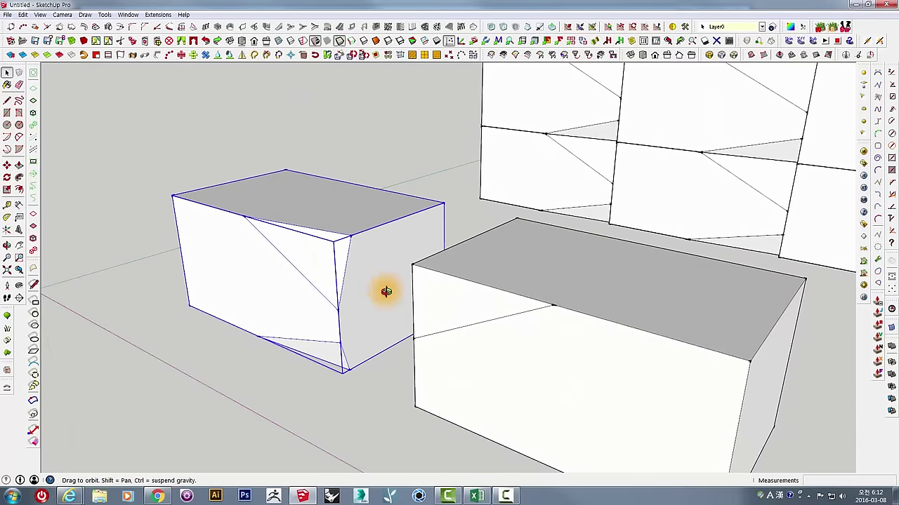
- Draw a diagonal edge down to the box's bottom corner, then select the strip between the diagonals
middle_drag(386, 291, 373, 338)
scroll(354, 337, up, 1)
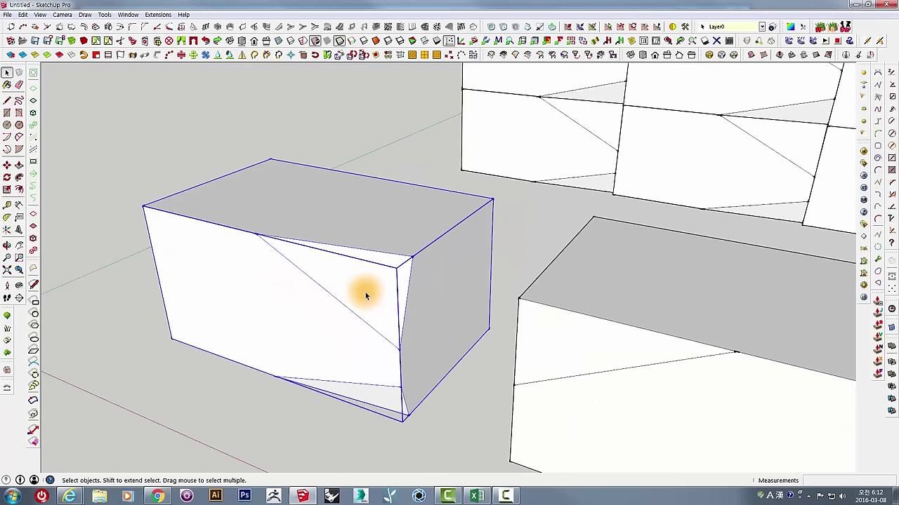
triple_click(234, 273)
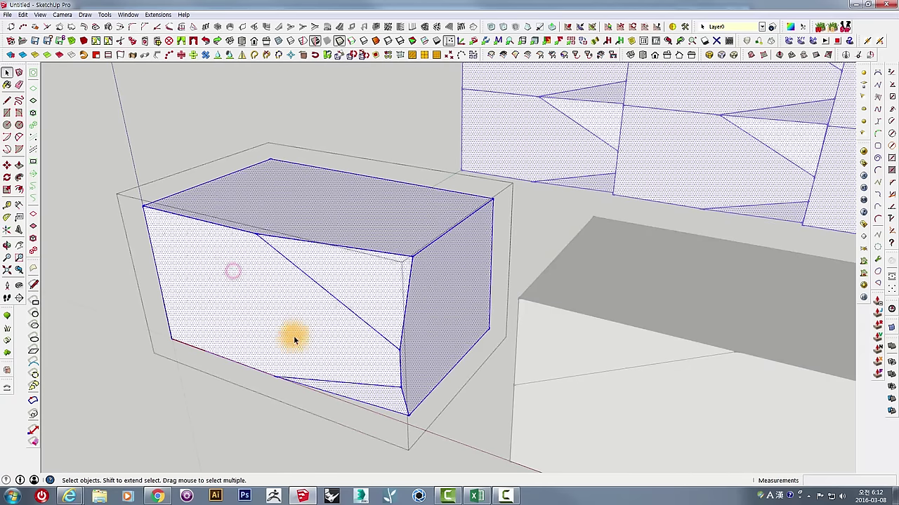
middle_drag(379, 407, 296, 407)
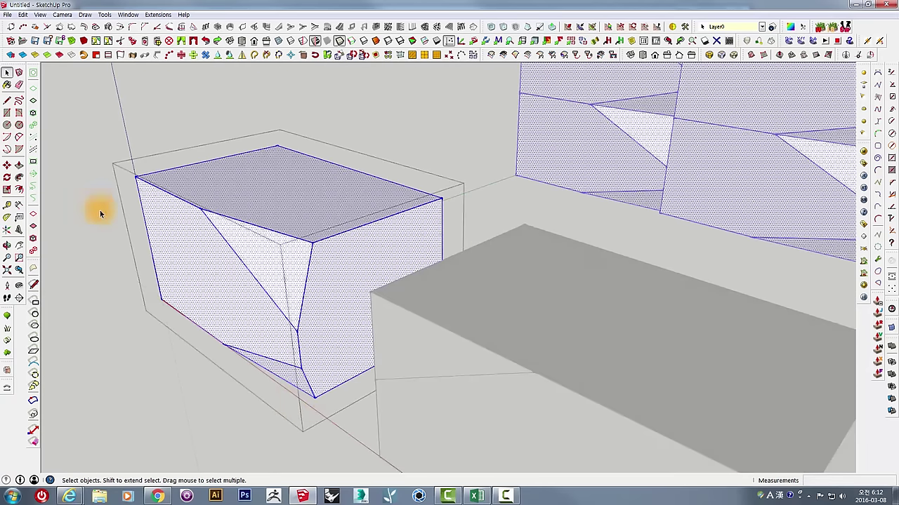
click(140, 253)
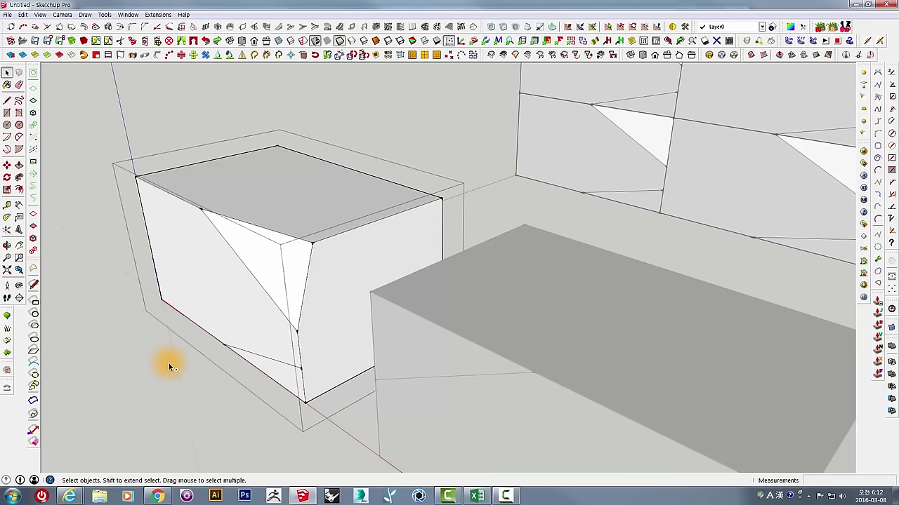
middle_drag(181, 344, 315, 311)
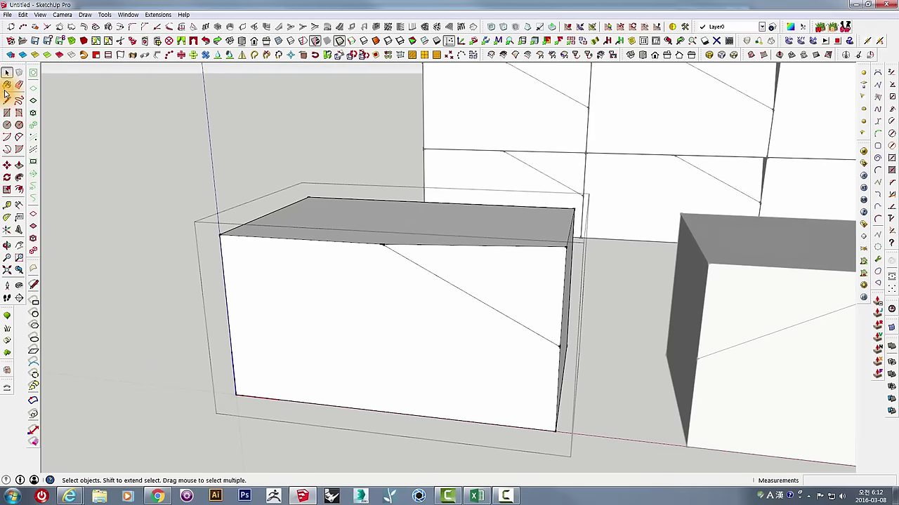
click(7, 100)
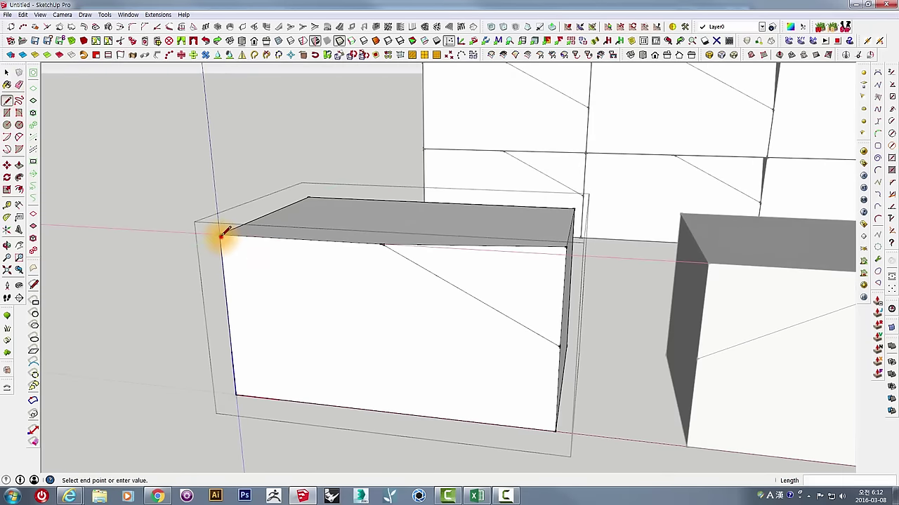
click(555, 427)
key(space)
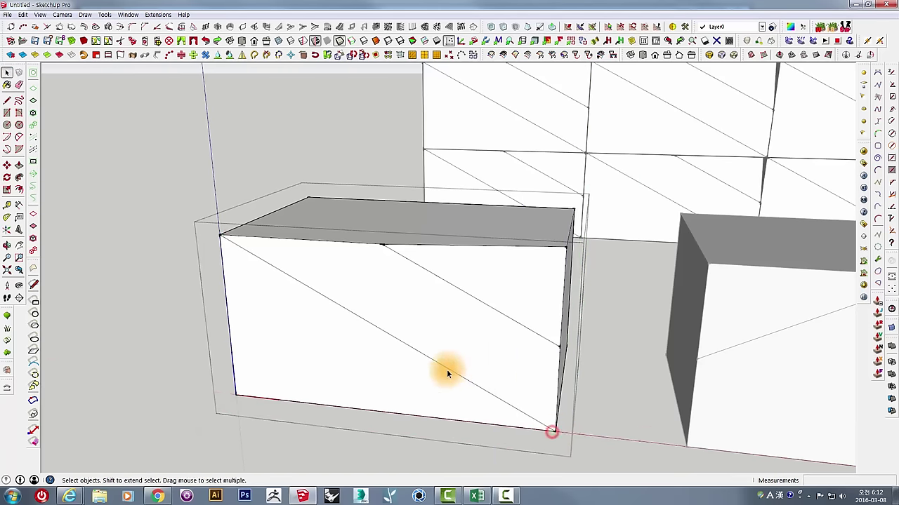
mouse_move(447, 370)
middle_down()
mouse_move(261, 353)
mouse_move(291, 298)
mouse_move(321, 269)
middle_up()
click(291, 297)
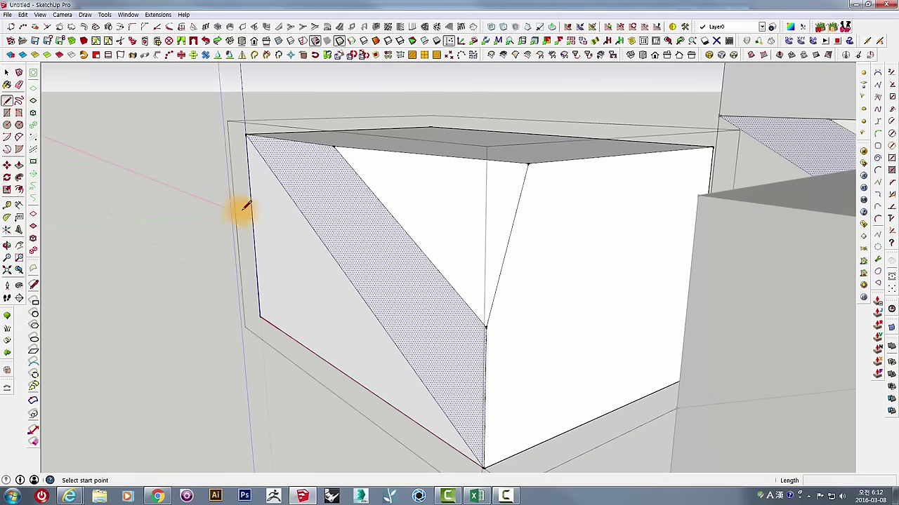
- Draw an edge from the box's vertical corner to its bottom, cutting a sliver on the side face
click(255, 230)
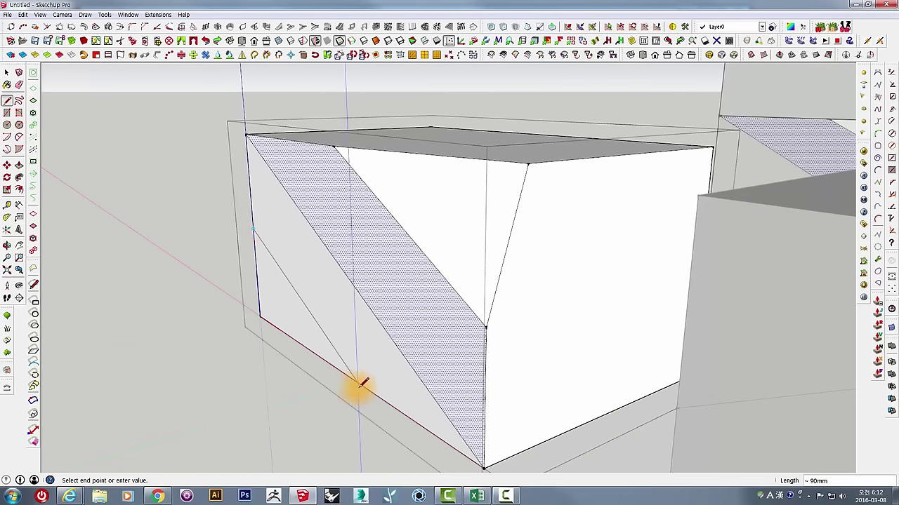
mouse_move(377, 389)
middle_down()
mouse_move(542, 395)
mouse_move(405, 398)
mouse_move(437, 351)
mouse_move(485, 317)
mouse_move(457, 345)
mouse_move(509, 344)
middle_up()
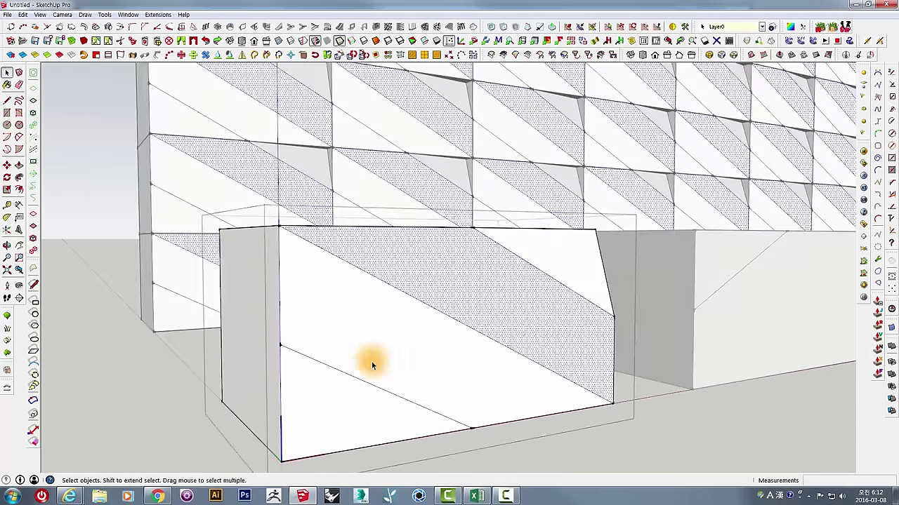
mouse_move(371, 362)
middle_down()
mouse_move(363, 307)
mouse_move(478, 317)
mouse_move(507, 379)
middle_up()
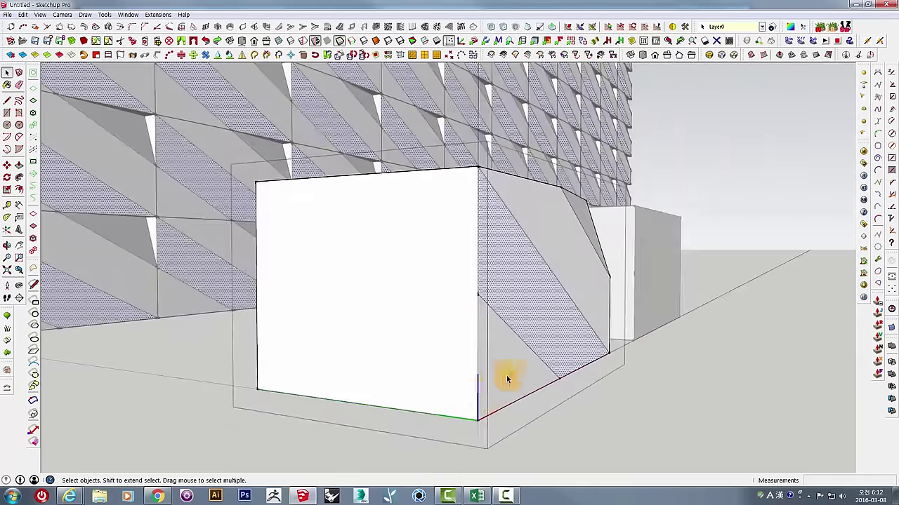
click(478, 419)
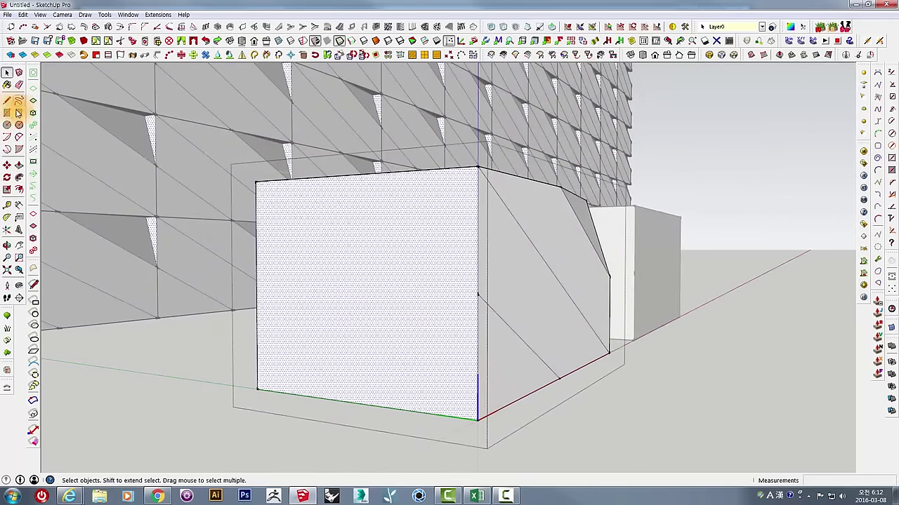
click(478, 295)
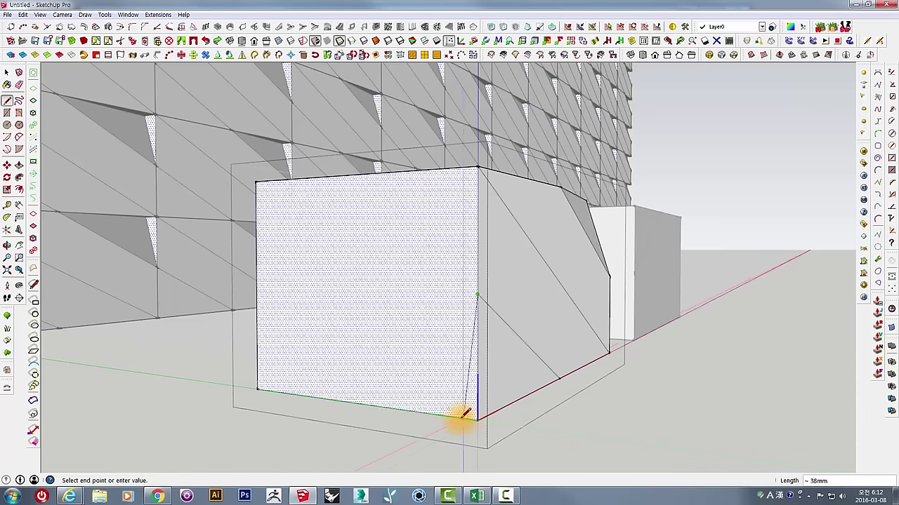
click(457, 415)
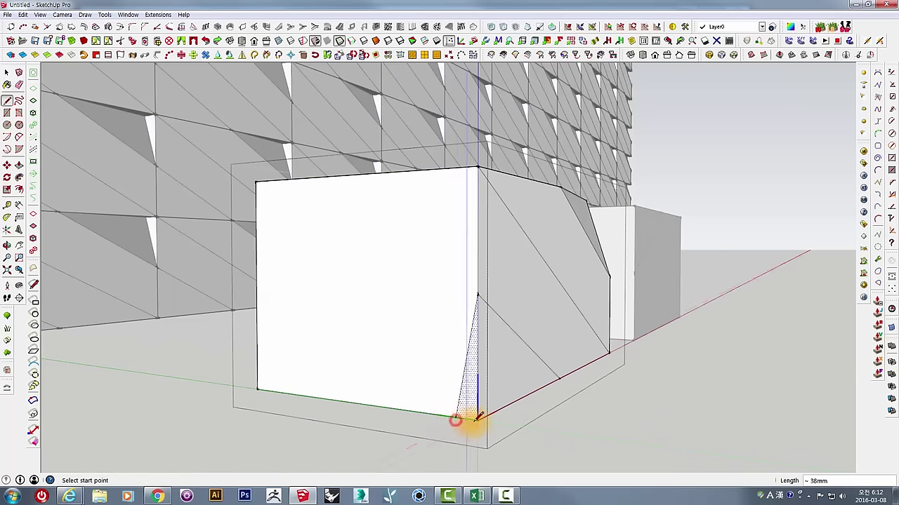
- Erase the extra edges and orbit out to an oblique view of the faceted wall
middle_drag(465, 361, 467, 191)
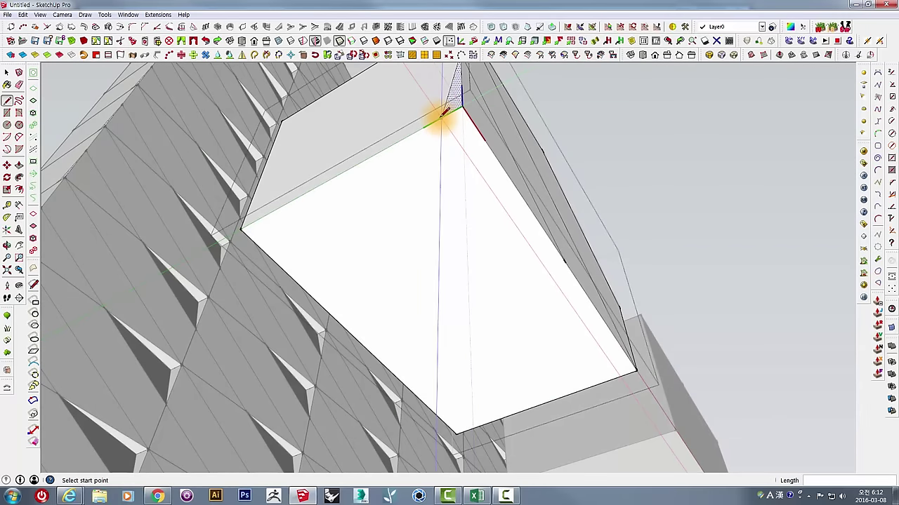
mouse_move(502, 145)
middle_down()
mouse_move(367, 381)
mouse_move(431, 295)
mouse_move(486, 356)
mouse_move(491, 421)
middle_up()
scroll(491, 419, up, 3)
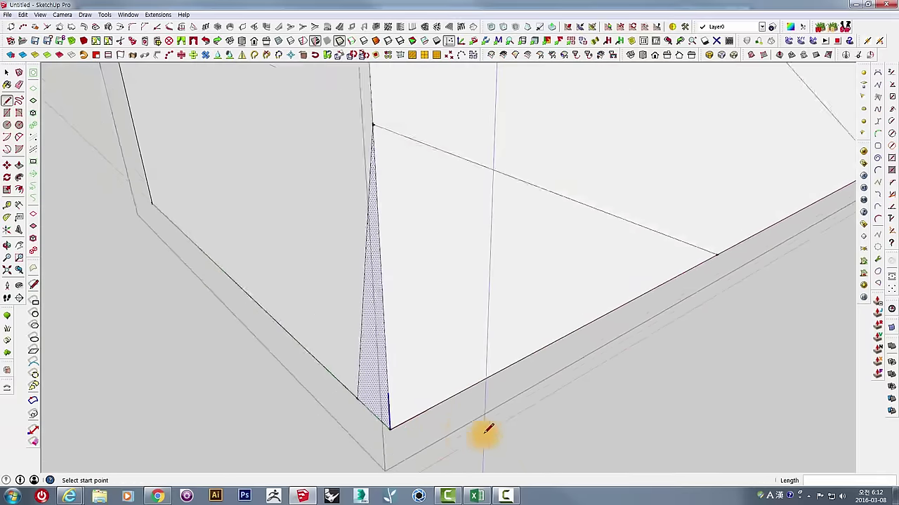
scroll(484, 427, up, 2)
key(e)
scroll(337, 424, down, 3)
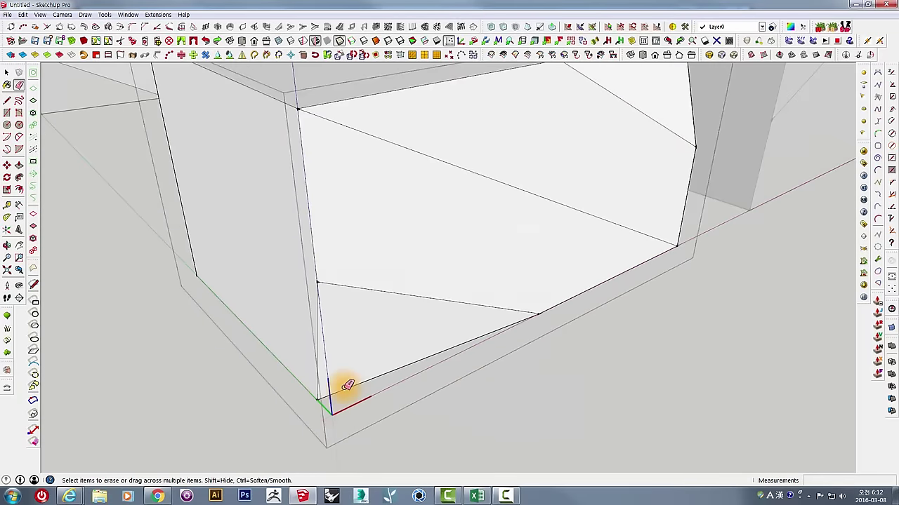
scroll(345, 381, down, 3)
scroll(369, 372, up, 3)
scroll(572, 393, down, 2)
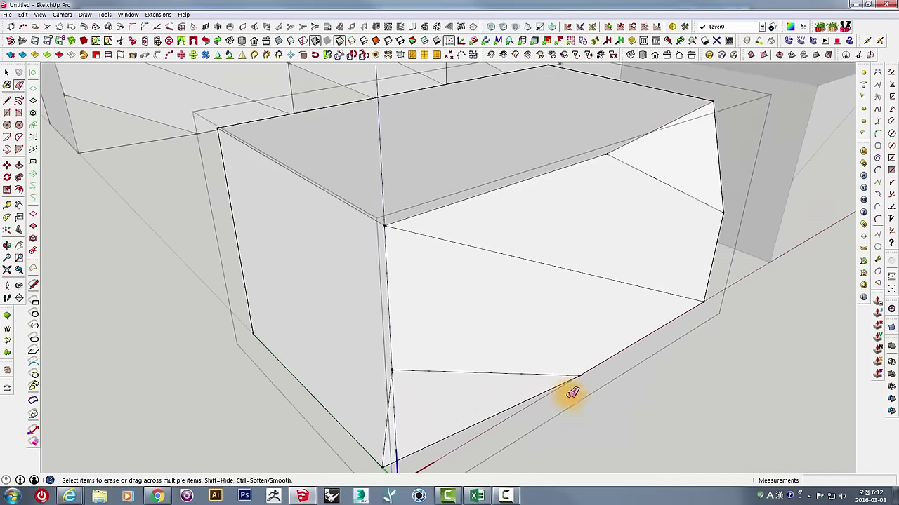
mouse_move(572, 393)
middle_down()
mouse_move(302, 260)
mouse_move(530, 330)
middle_up()
key(space)
scroll(170, 242, down, 2)
scroll(533, 281, down, 3)
mouse_move(538, 231)
middle_down()
mouse_move(637, 287)
mouse_move(615, 269)
mouse_move(576, 293)
mouse_move(538, 294)
mouse_move(609, 297)
mouse_move(509, 307)
mouse_move(377, 274)
mouse_move(210, 327)
mouse_move(493, 313)
middle_up()
- Window-select every wall column except the first and delete them
scroll(495, 313, down, 2)
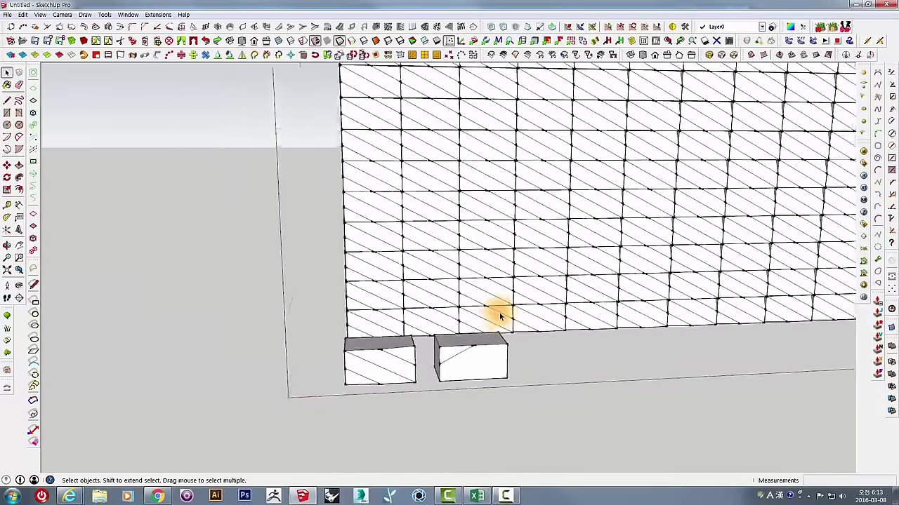
scroll(437, 407, down, 2)
scroll(442, 379, up, 3)
scroll(469, 322, down, 3)
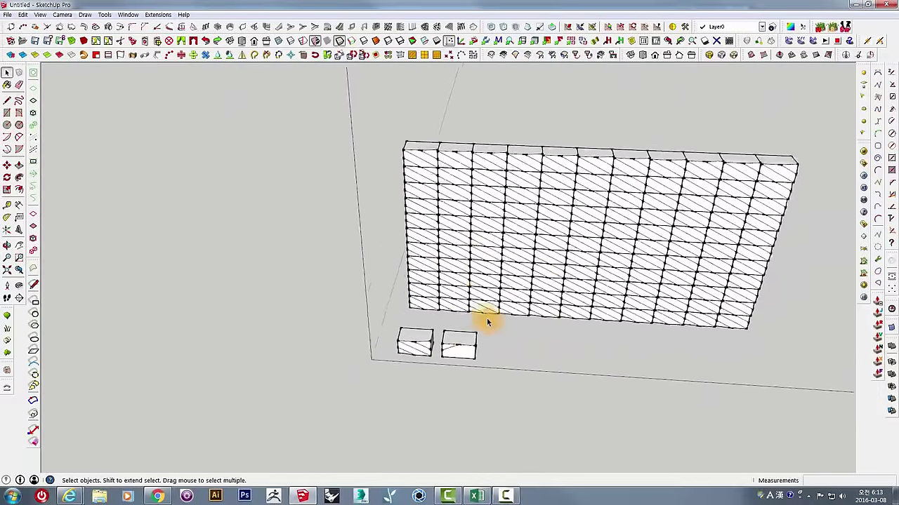
mouse_move(482, 316)
middle_down()
mouse_move(437, 290)
mouse_move(461, 334)
mouse_move(656, 339)
middle_up()
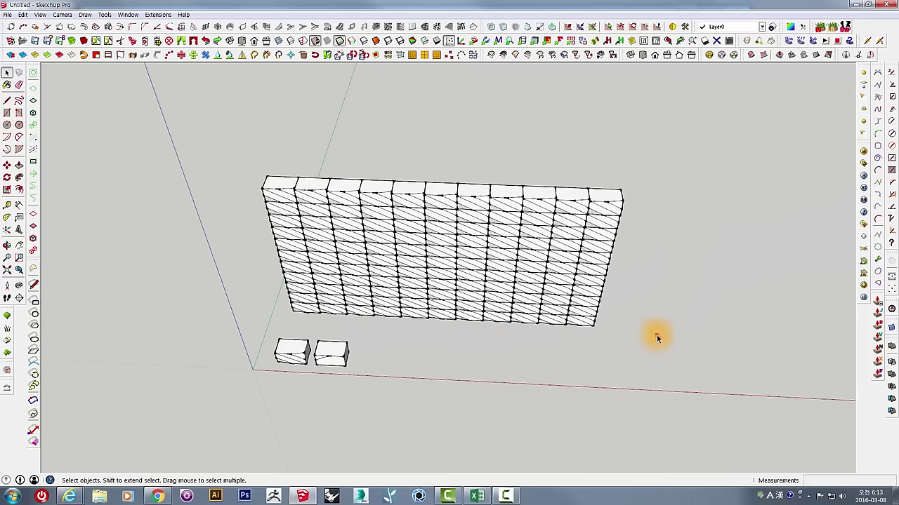
click(337, 181)
scroll(341, 201, up, 3)
key(Delete)
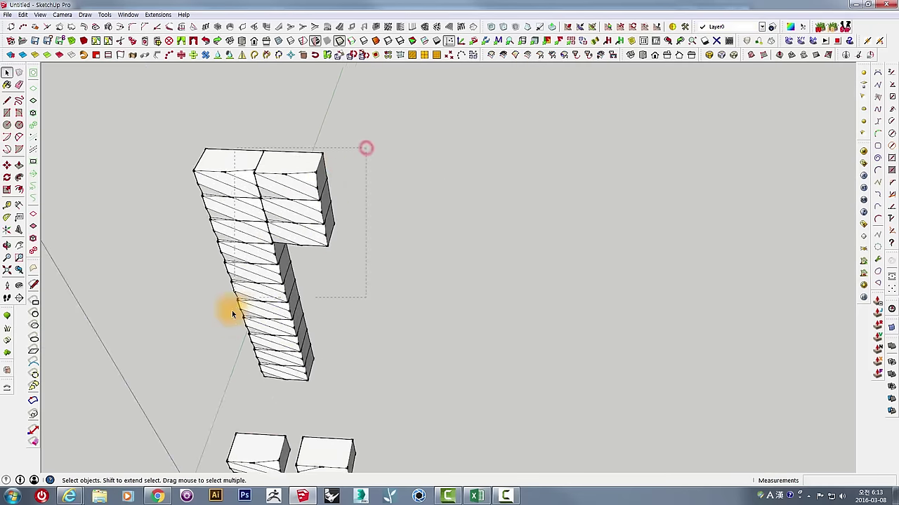
- Delete the rest of that column, leaving a single notched box selected
drag(365, 149, 228, 339)
key(Delete)
mouse_move(243, 349)
middle_down()
mouse_move(281, 386)
mouse_move(363, 372)
mouse_move(355, 391)
mouse_move(371, 375)
middle_up()
click(271, 397)
key(m)
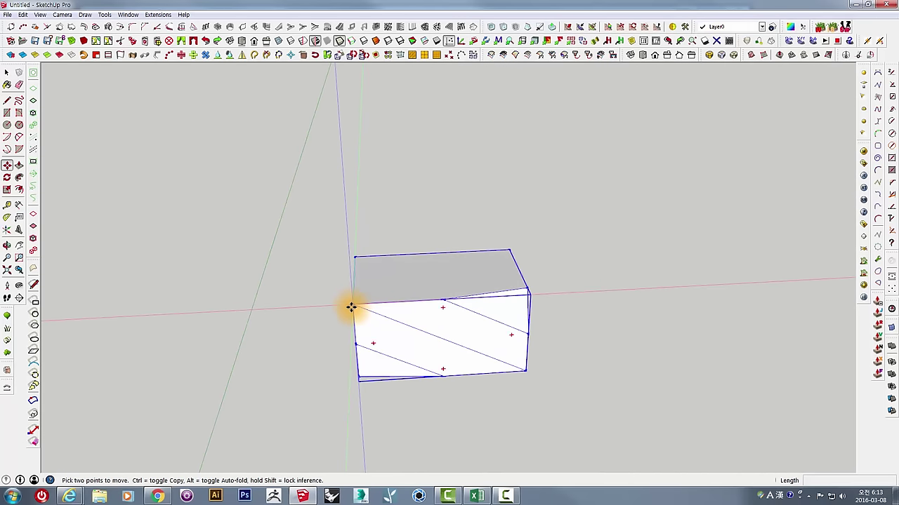
- Copy the box against its own end ten times (x10) to form a long row
click(355, 257)
key(ctrl)
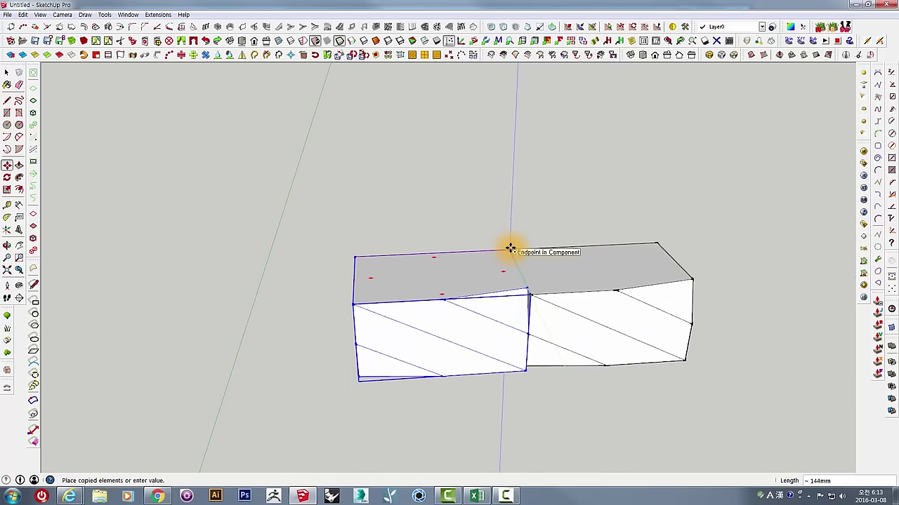
click(510, 249)
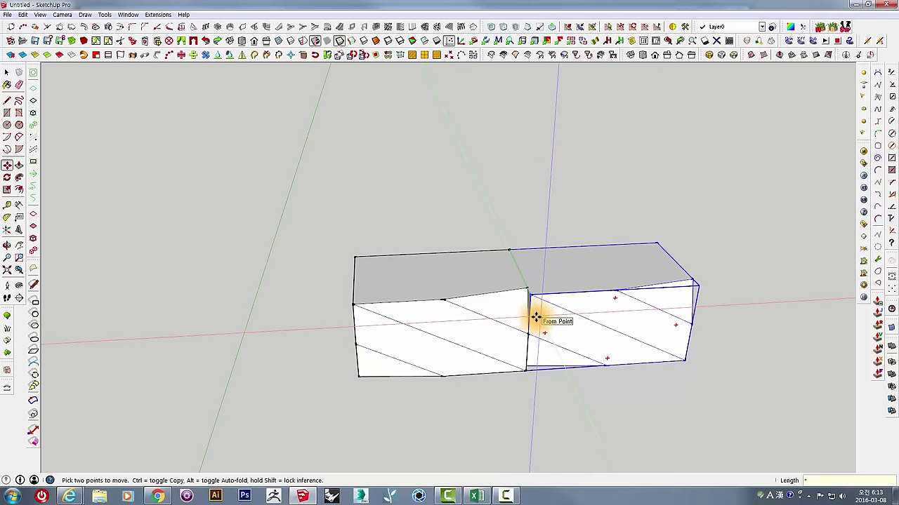
text(10)
key(Return)
scroll(535, 318, down, 5)
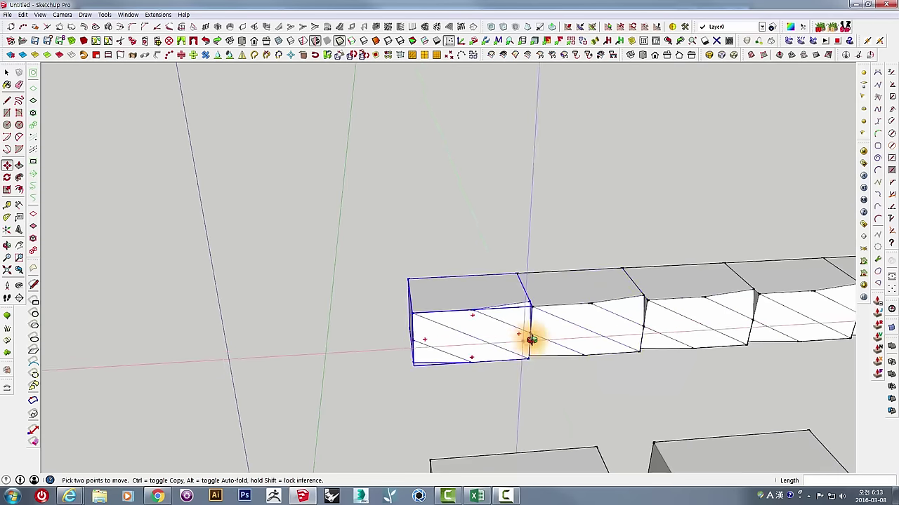
mouse_move(529, 341)
middle_down()
mouse_move(711, 264)
mouse_move(817, 257)
middle_up()
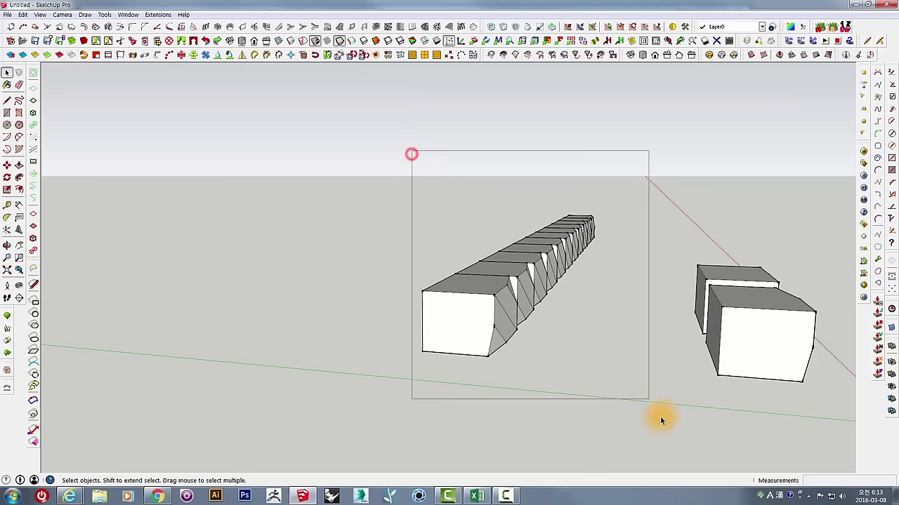
- Select the whole row and copy it on top of the original as an offset second row
drag(660, 420, 658, 420)
scroll(215, 323, up, 5)
scroll(203, 335, up, 2)
scroll(274, 374, up, 2)
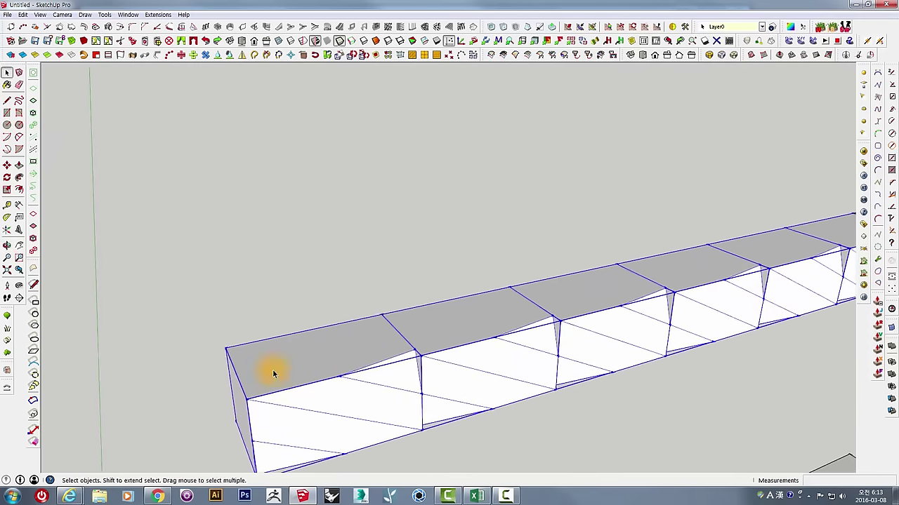
scroll(274, 374, down, 3)
mouse_move(274, 375)
middle_down()
mouse_move(816, 427)
mouse_move(535, 407)
middle_up()
scroll(546, 411, up, 2)
scroll(495, 405, up, 2)
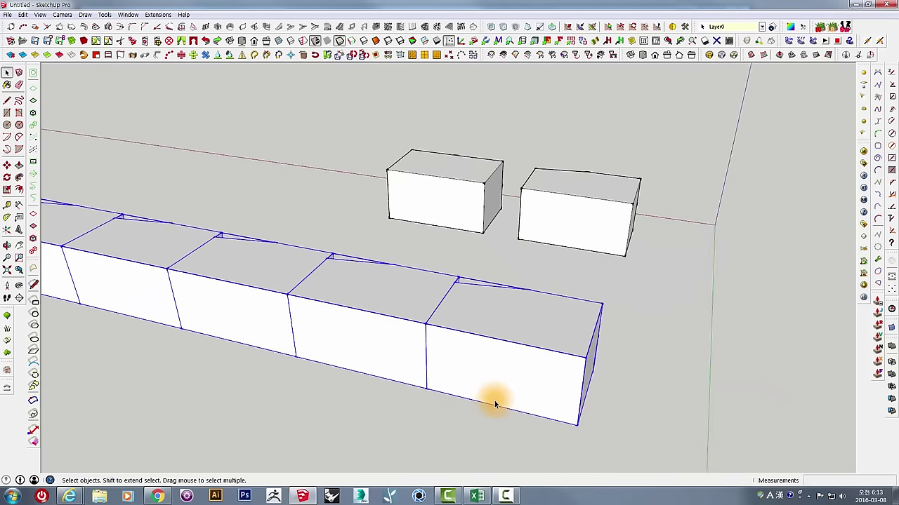
click(500, 409)
key(ctrl)
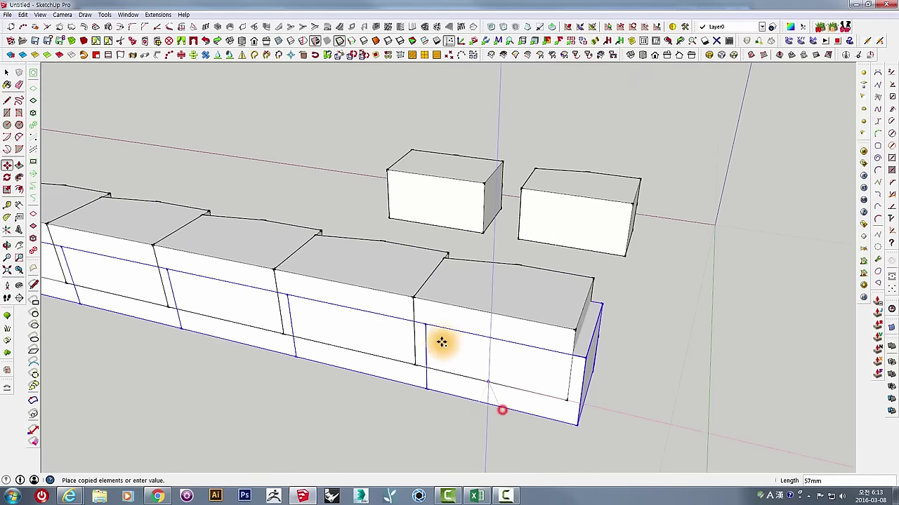
click(426, 324)
mouse_move(426, 324)
middle_down()
mouse_move(743, 314)
mouse_move(245, 305)
mouse_move(367, 288)
mouse_move(464, 249)
mouse_move(513, 241)
mouse_move(557, 255)
middle_up()
key(space)
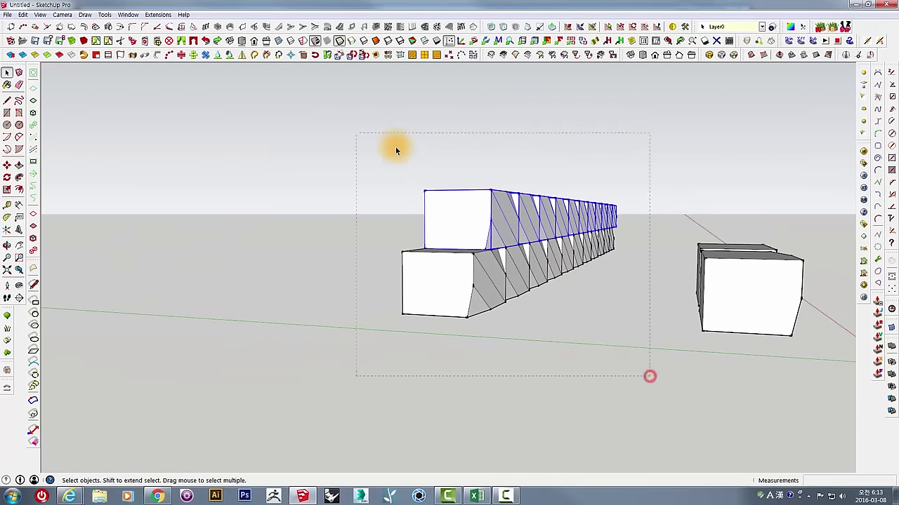
- Copy both stacked rows upward four times (x4) and orbit to check the tall wall
mouse_move(424, 216)
middle_down()
mouse_move(485, 304)
mouse_move(618, 317)
mouse_move(602, 355)
middle_up()
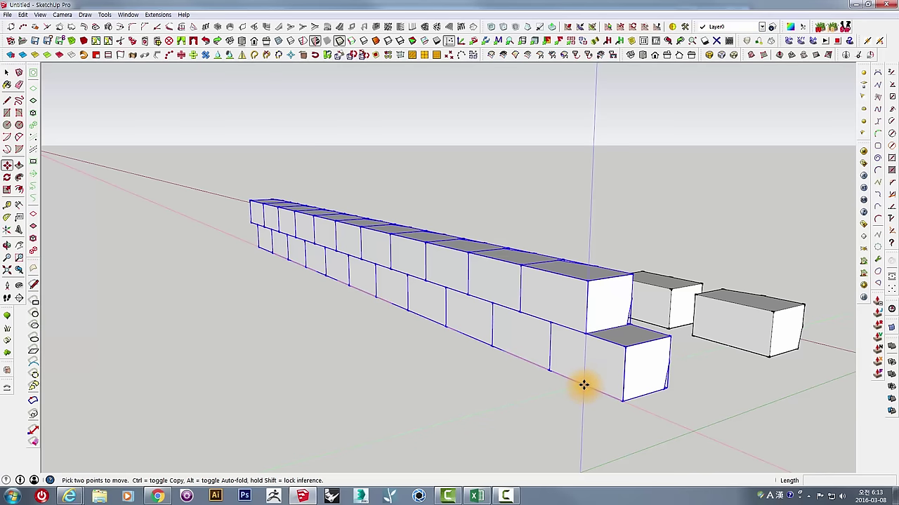
ctrl+click(583, 384)
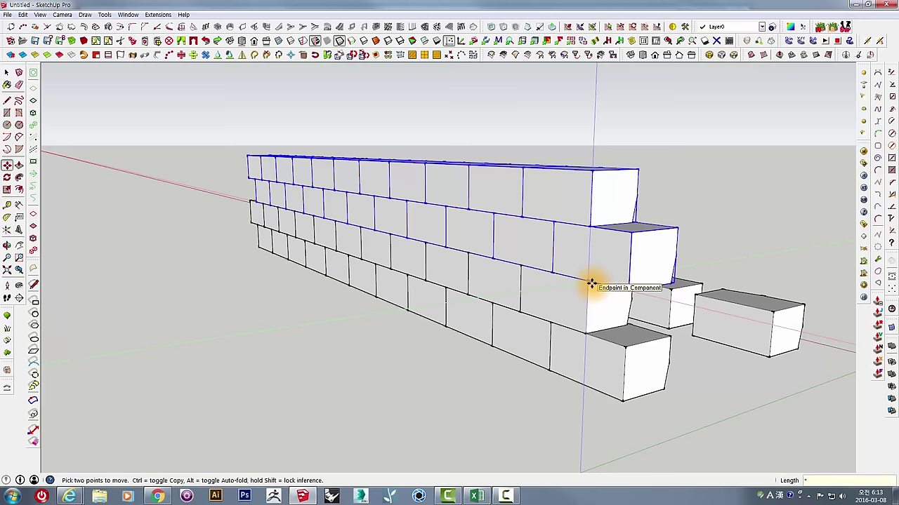
click(592, 284)
text(x4)
key(Return)
mouse_move(587, 295)
middle_down()
mouse_move(632, 260)
mouse_move(589, 320)
mouse_move(320, 296)
mouse_move(445, 341)
mouse_move(482, 331)
mouse_move(306, 321)
mouse_move(401, 306)
mouse_move(487, 311)
mouse_move(485, 351)
mouse_move(423, 353)
middle_up()
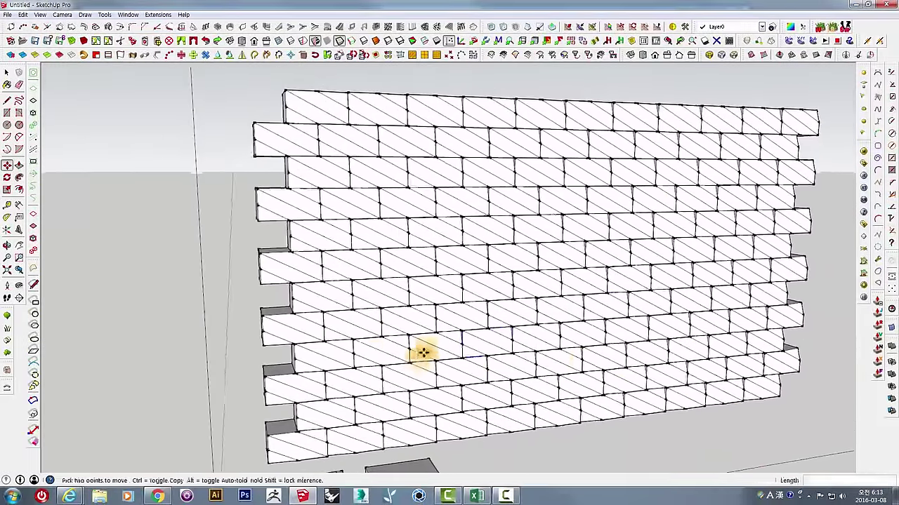
key(space)
mouse_move(700, 436)
middle_down()
mouse_move(637, 293)
mouse_move(536, 414)
middle_up()
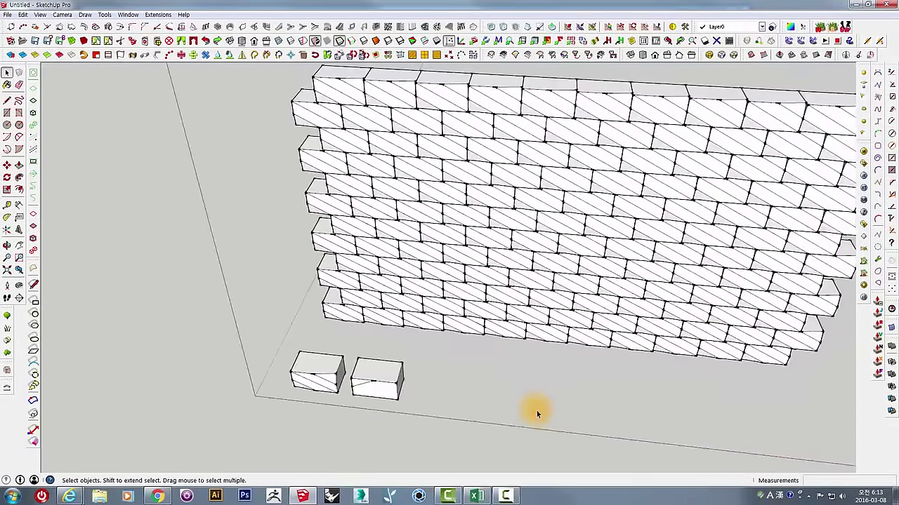
- Delete all bricks except the left column, then all but one brick of that column
scroll(536, 414, down, 3)
mouse_move(750, 327)
middle_down()
mouse_move(638, 327)
mouse_move(653, 357)
mouse_move(633, 316)
middle_up()
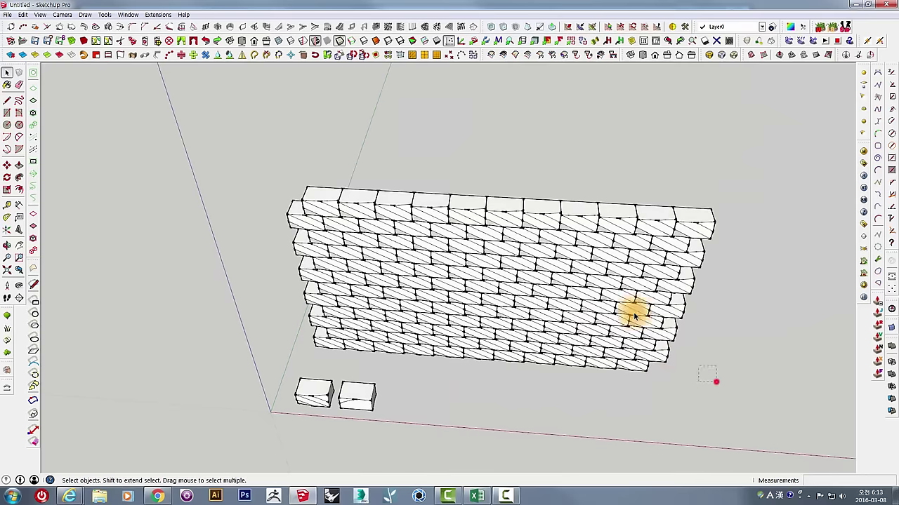
drag(364, 183, 363, 183)
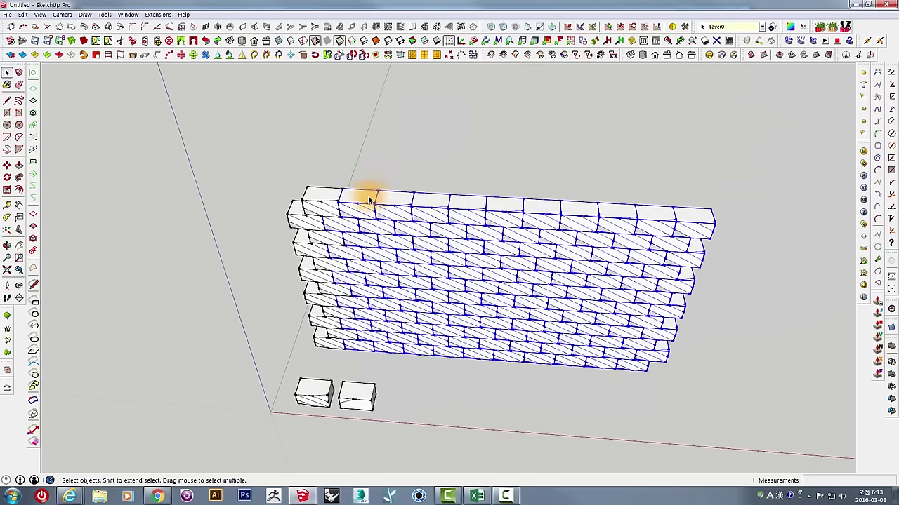
key(Delete)
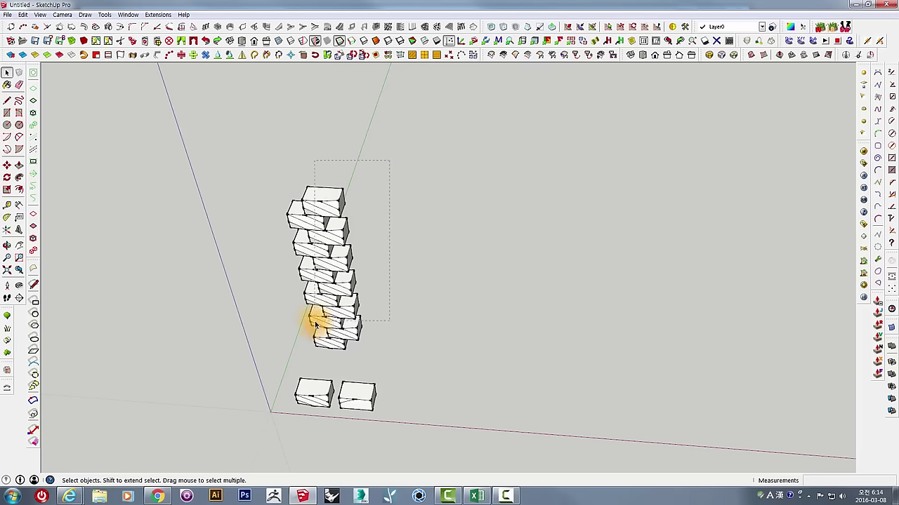
drag(311, 318, 311, 318)
key(Delete)
click(331, 329)
- Orbit and pan to frame the remaining brick beside the two loose boxes
scroll(316, 345, up, 3)
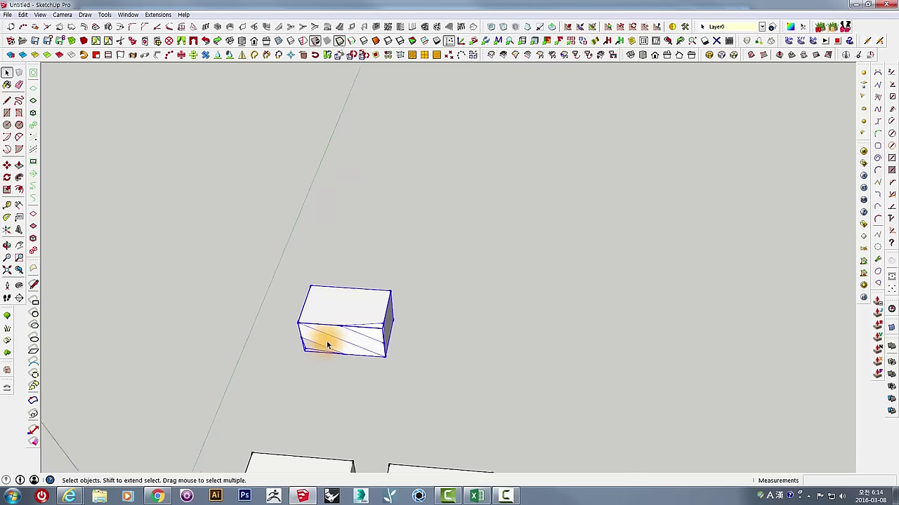
scroll(321, 341, up, 4)
middle_drag(362, 169, 356, 356)
click(357, 356)
mouse_move(542, 372)
shift+middle_down()
mouse_move(321, 276)
mouse_move(330, 321)
mouse_move(377, 320)
mouse_move(259, 346)
shift+middle_up()
click(324, 275)
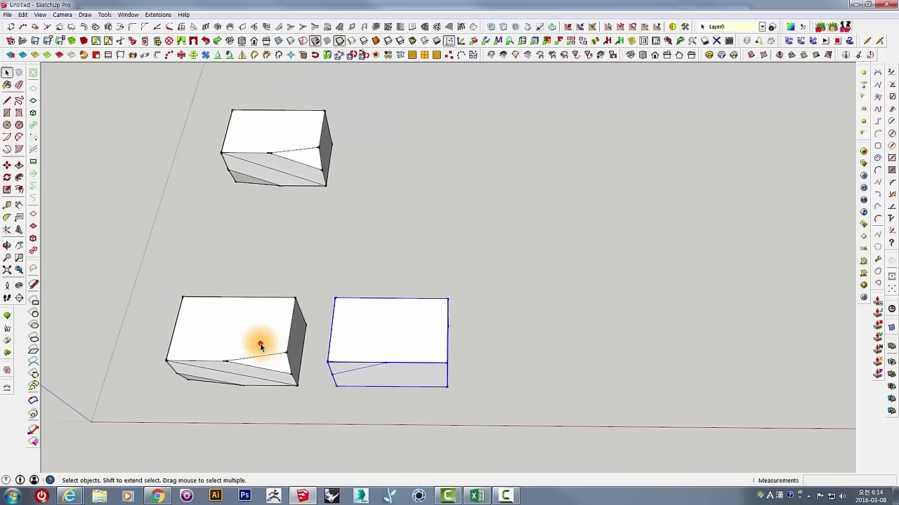
middle_drag(375, 362, 401, 315)
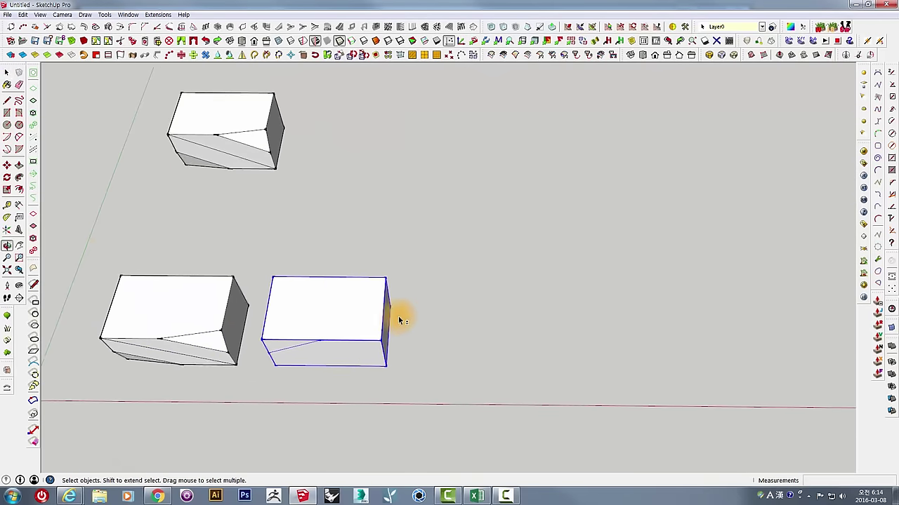
- Move the right box's top face down onto the ground beside the box
click(7, 112)
drag(274, 277, 374, 336)
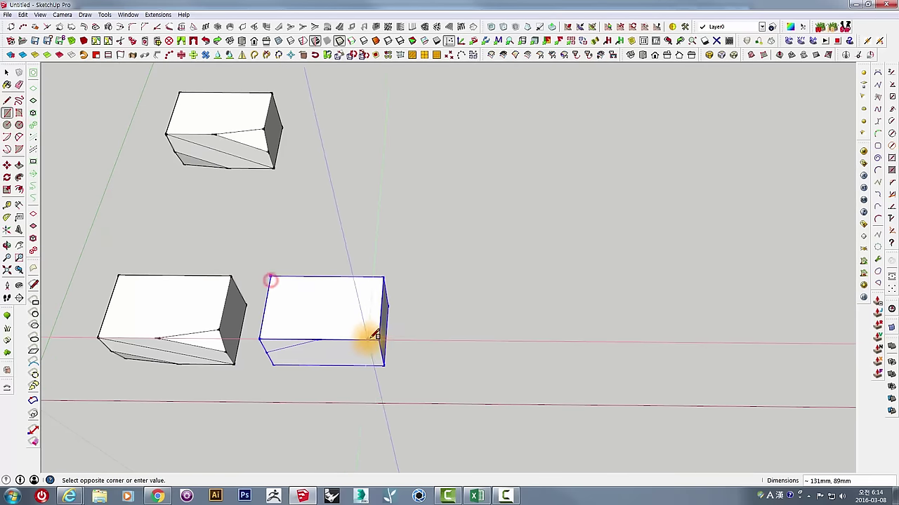
key(space)
middle_drag(321, 253, 257, 283)
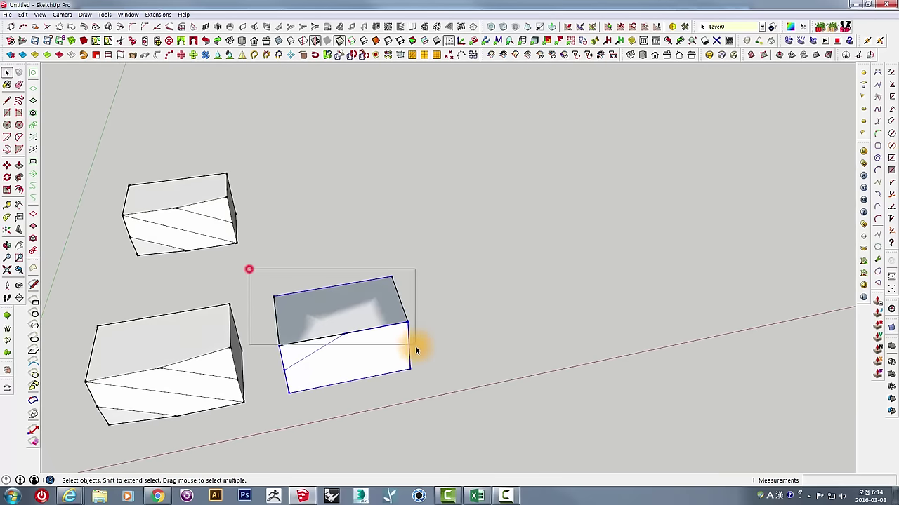
drag(416, 347, 412, 355)
middle_drag(411, 354, 365, 347)
key(m)
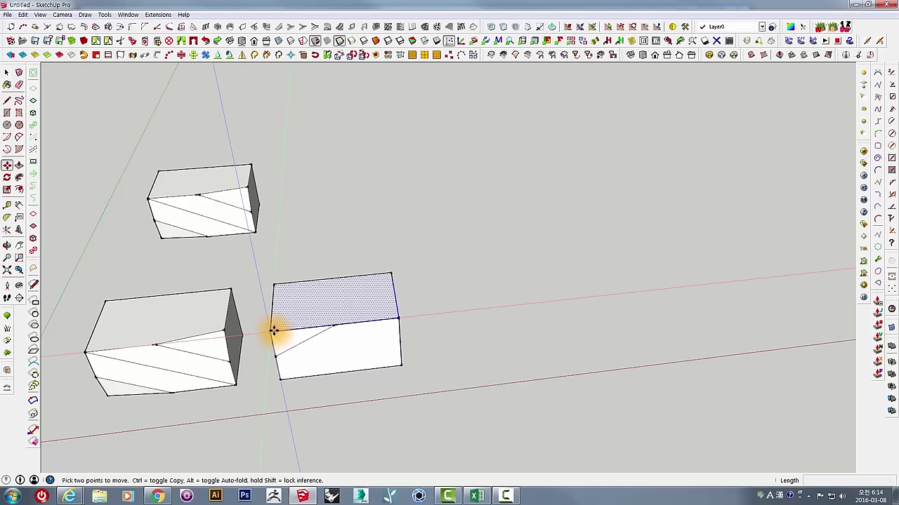
click(299, 342)
mouse_move(403, 365)
middle_down()
mouse_move(395, 174)
mouse_move(396, 332)
mouse_move(331, 492)
mouse_move(371, 352)
mouse_move(417, 321)
mouse_move(446, 344)
middle_up()
click(395, 326)
- Pull the plain box up 75 mm and make it a new component
key(p)
click(446, 345)
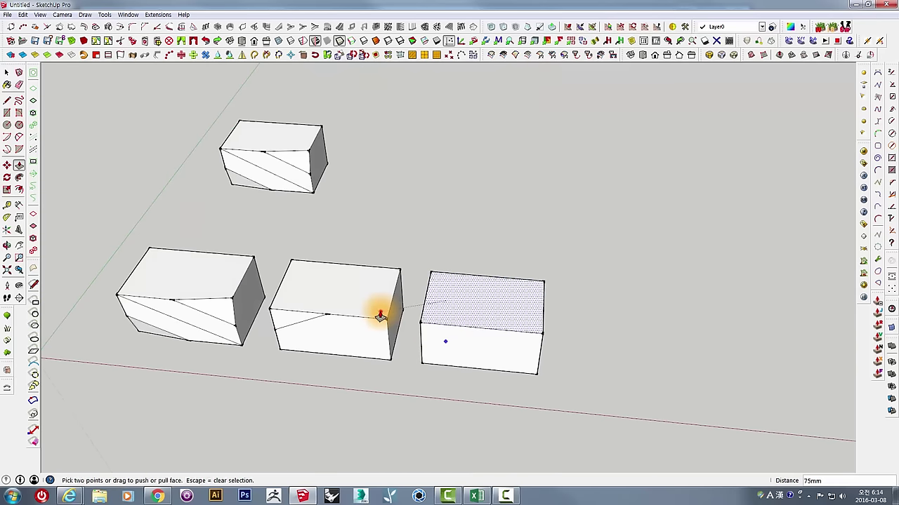
click(379, 316)
key(space)
triple_click(445, 305)
right_click(447, 307)
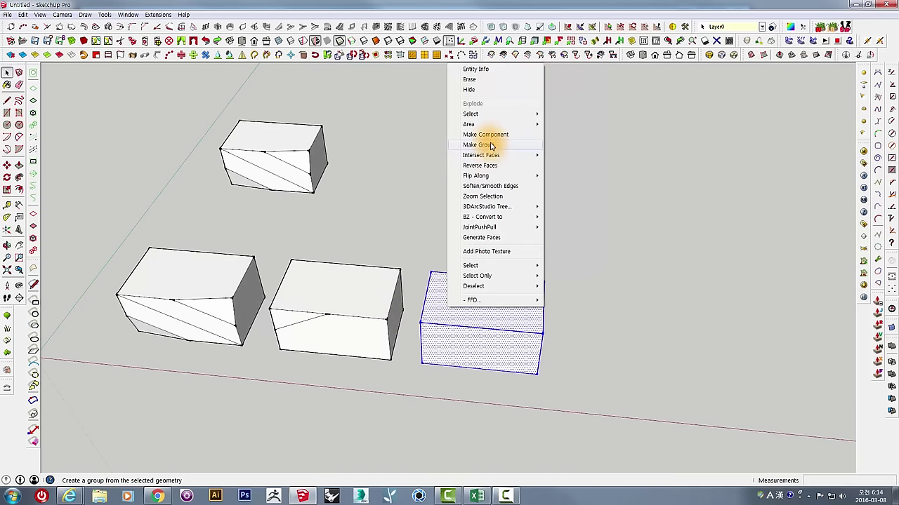
click(491, 135)
click(503, 255)
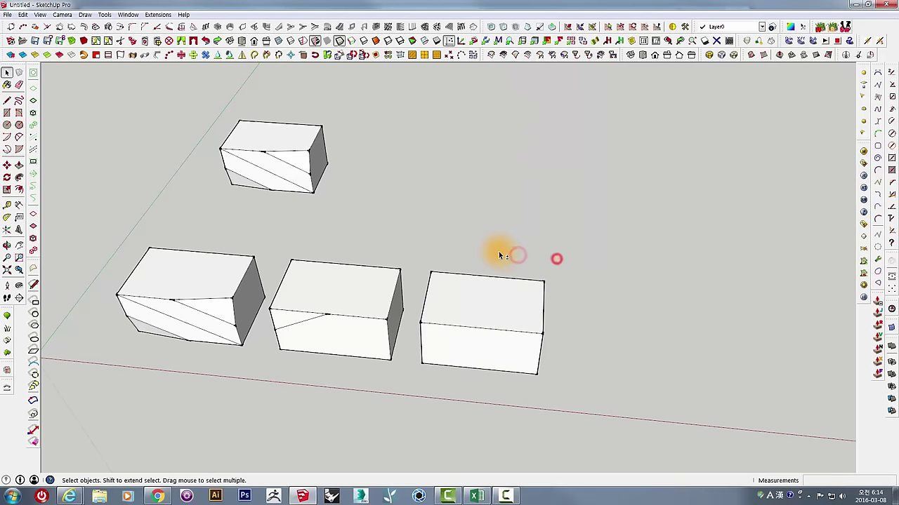
middle_drag(503, 255, 407, 365)
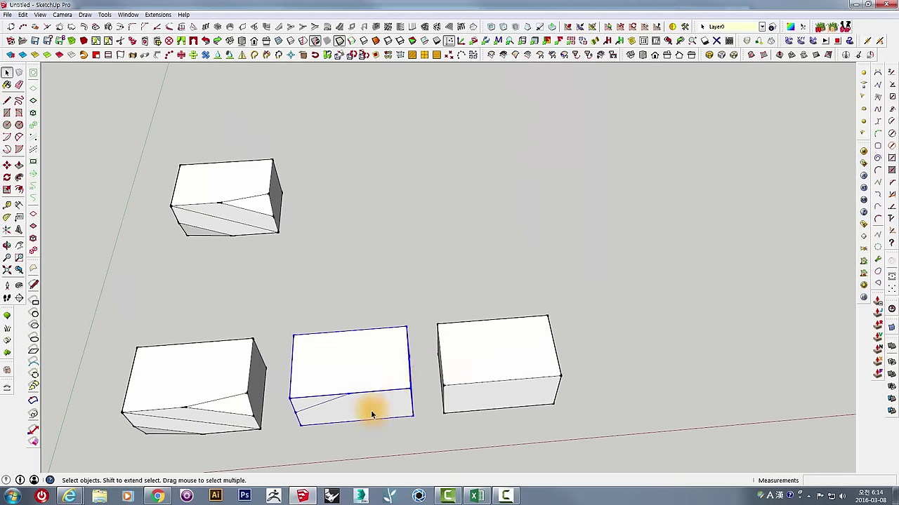
- Copy the notched box further back and place a plain box copy beside it
key(m)
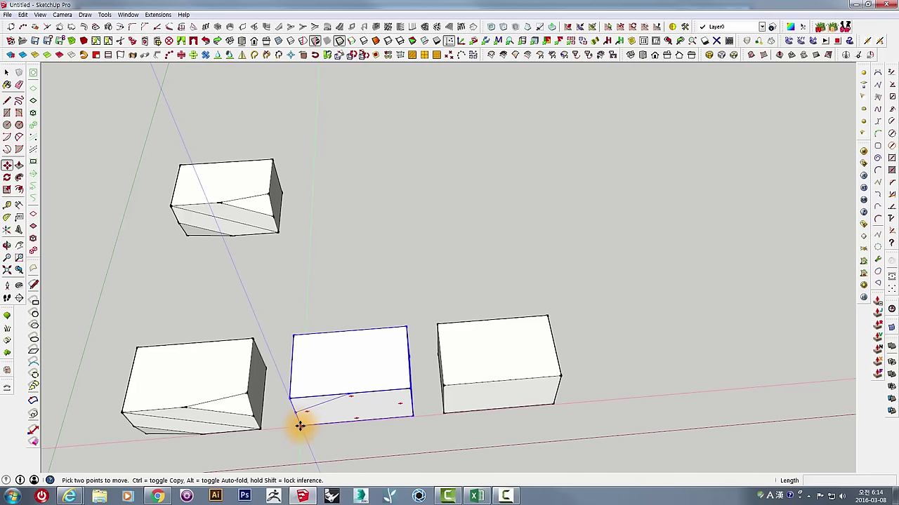
key(ctrl)
click(300, 427)
click(460, 212)
key(space)
click(447, 413)
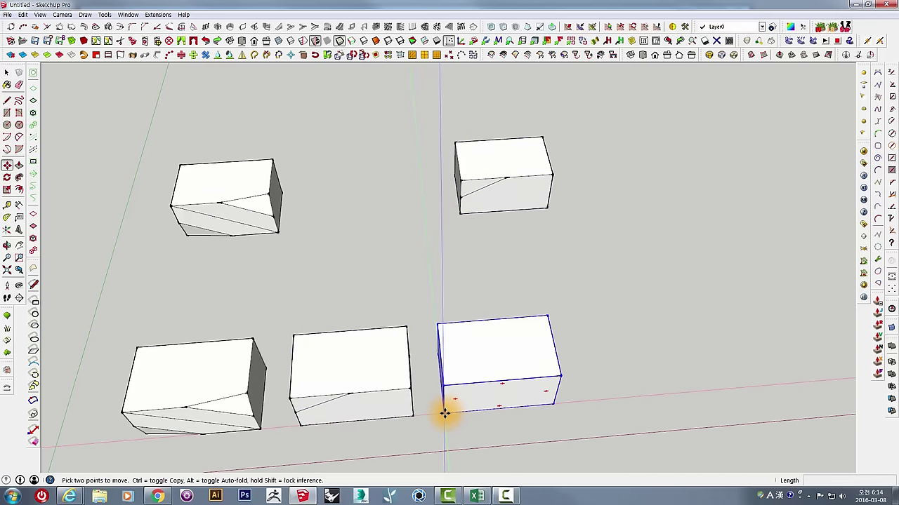
key(ctrl)
click(445, 413)
click(545, 205)
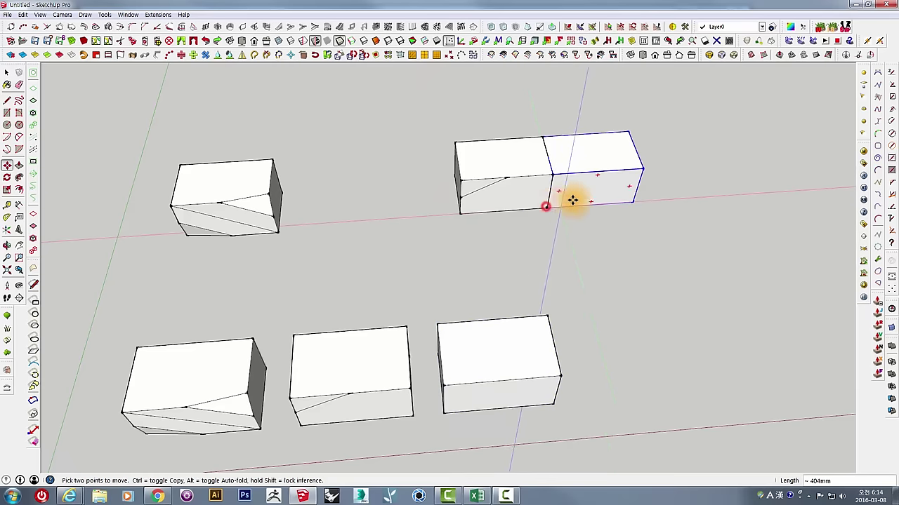
mouse_move(572, 201)
middle_down()
mouse_move(475, 283)
mouse_move(469, 300)
middle_up()
key(space)
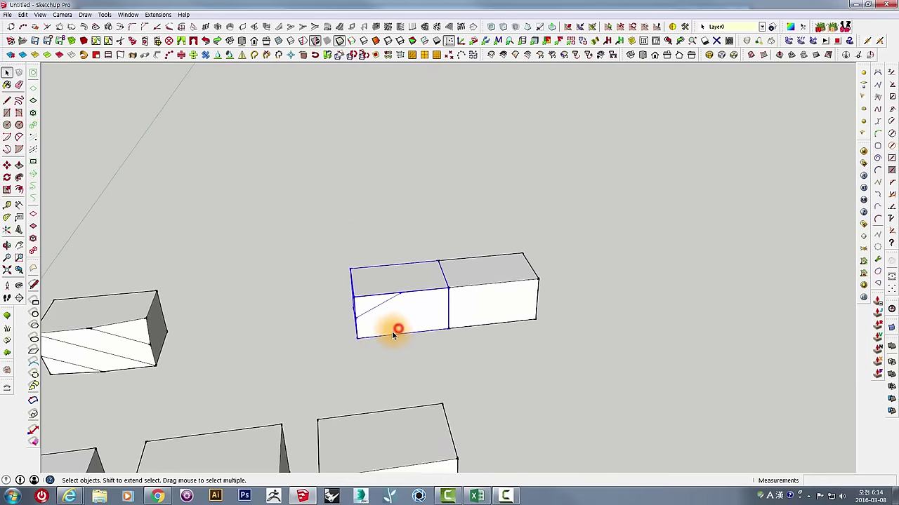
- Copy a notched box on top, straddling the new pair to start the upper course
key(ctrl)
click(358, 340)
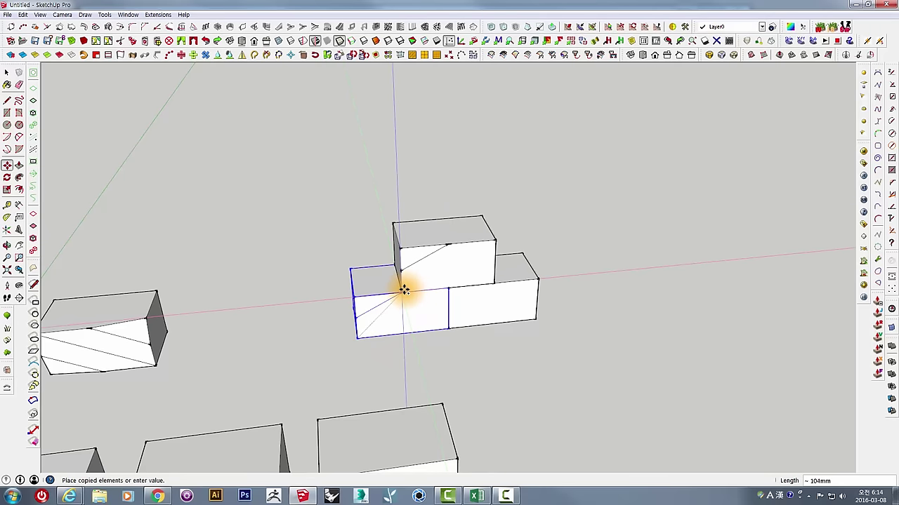
click(406, 287)
mouse_move(463, 297)
middle_down()
mouse_move(464, 221)
mouse_move(435, 337)
mouse_move(461, 358)
mouse_move(473, 321)
mouse_move(484, 345)
mouse_move(510, 345)
middle_up()
key(space)
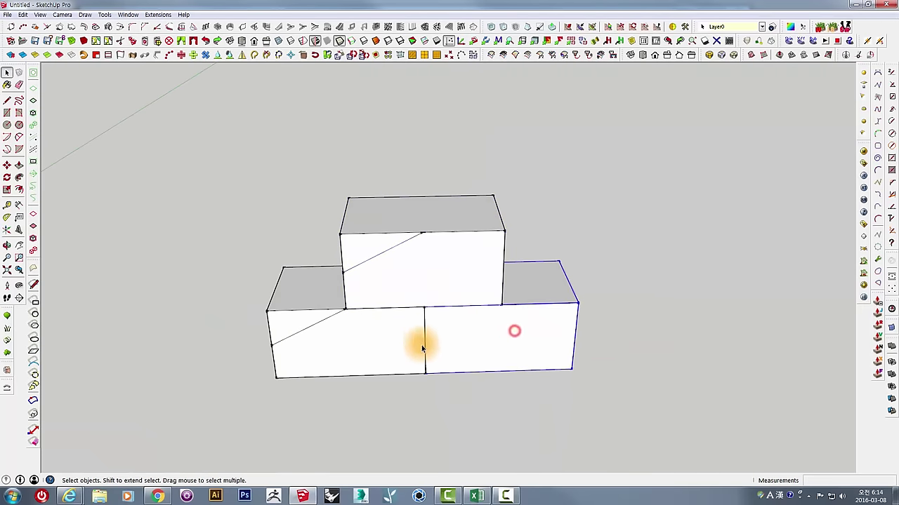
key(m)
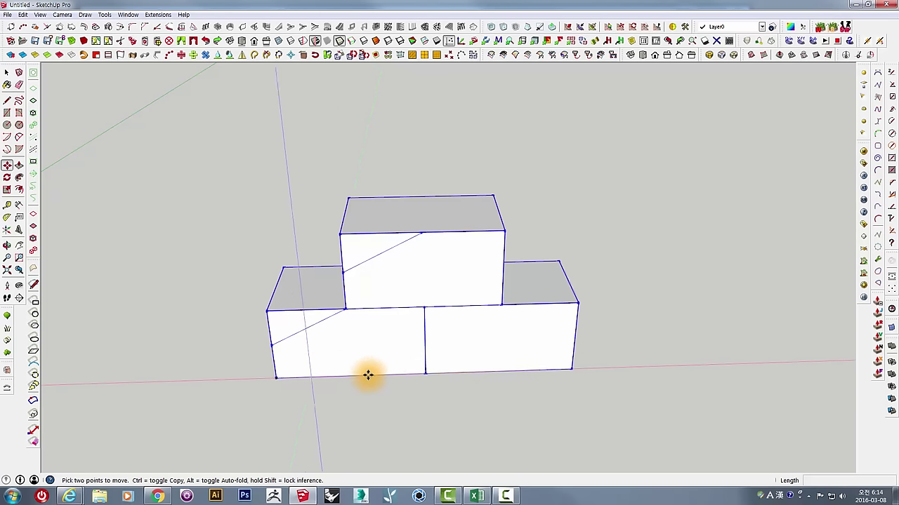
key(space)
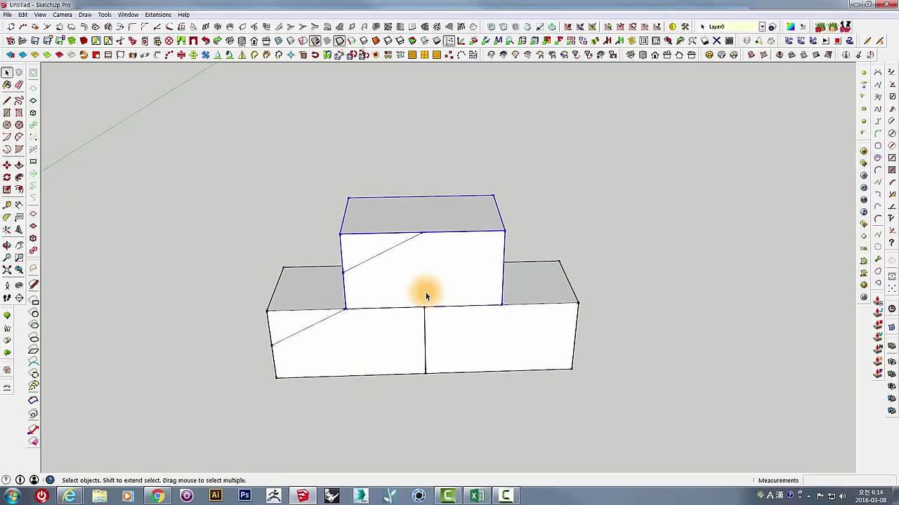
- Copy the top box 150 mm to the right along the upper course
key(m)
key(ctrl)
click(348, 309)
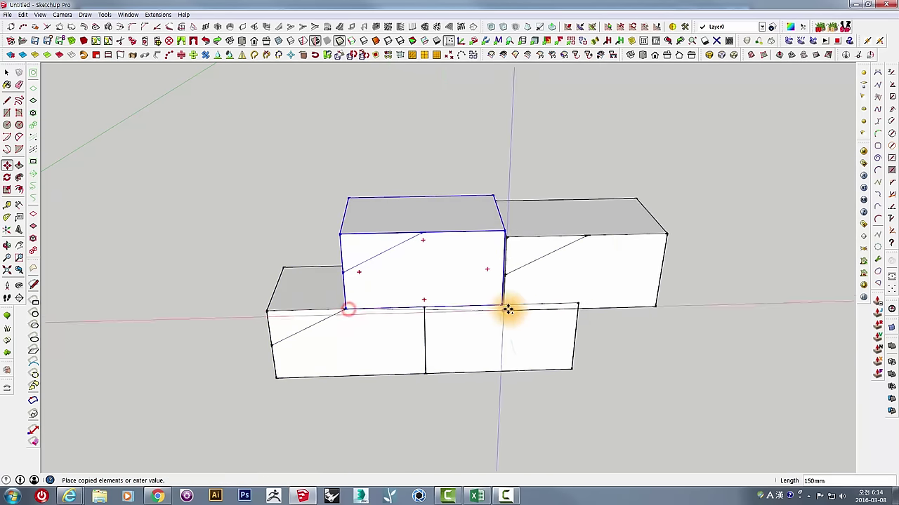
click(503, 306)
key(space)
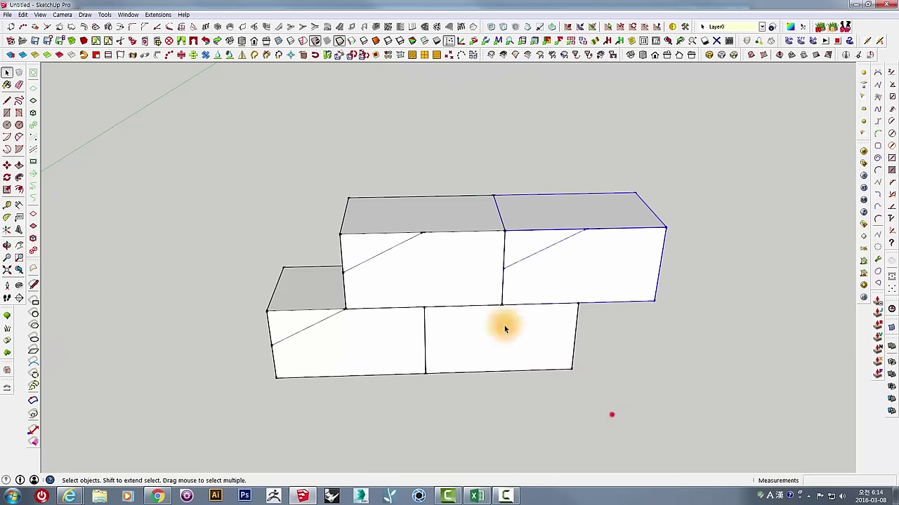
- Copy the four-box staggered group along the row to extend the long wall
key(m)
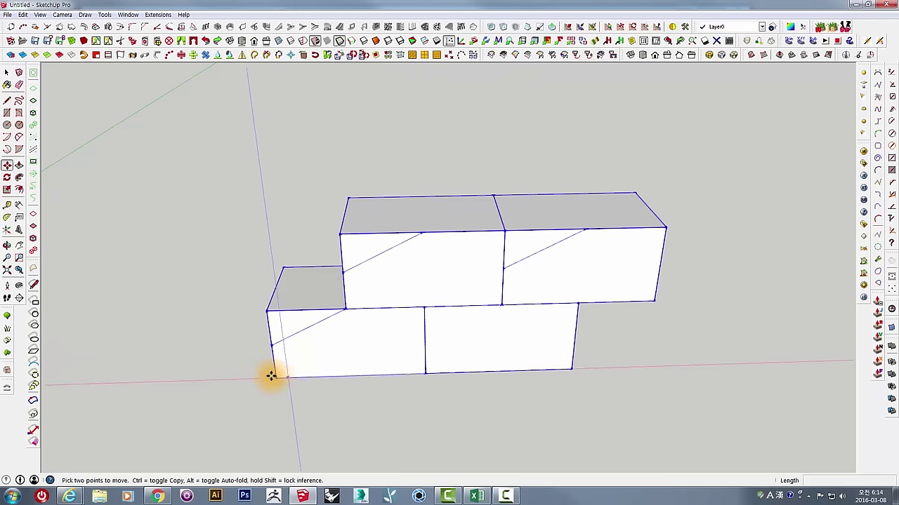
key(ctrl)
click(280, 377)
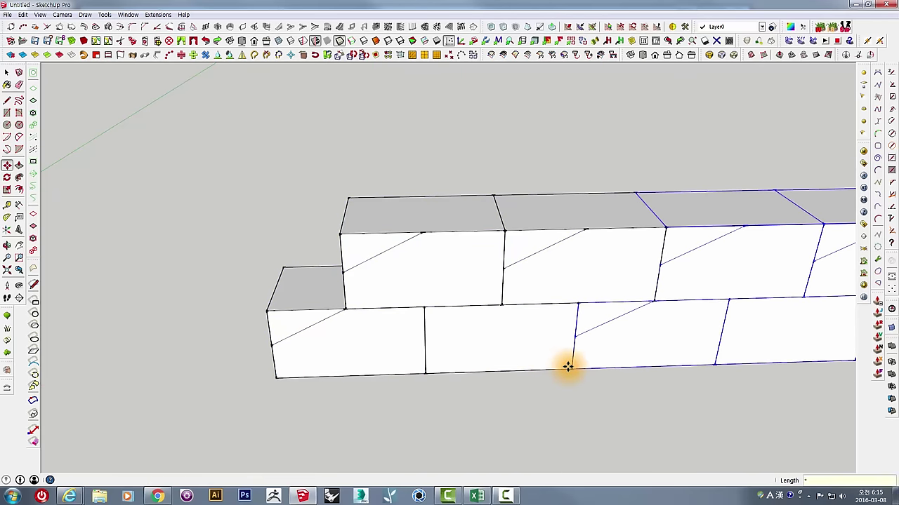
scroll(642, 333, down, 3)
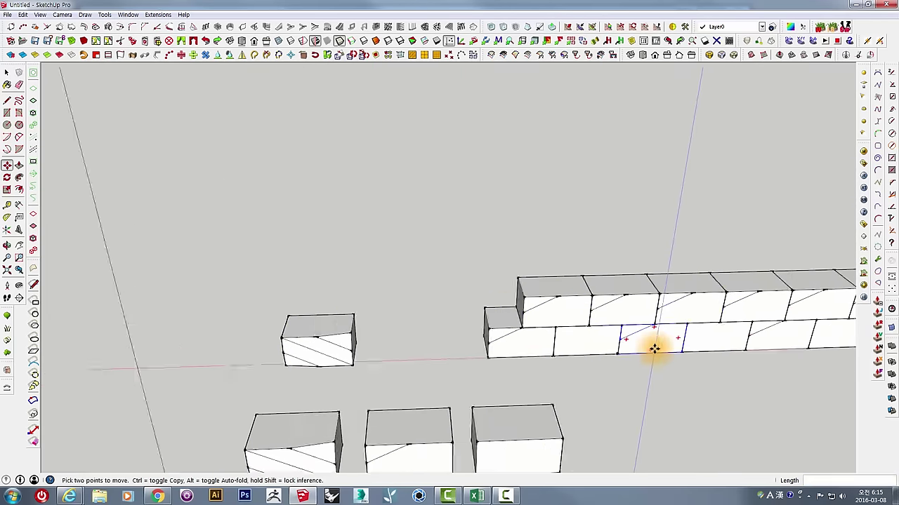
scroll(492, 353, down, 3)
mouse_move(491, 353)
middle_down()
mouse_move(763, 337)
mouse_move(620, 272)
middle_up()
- Select the whole two-course wall and copy it 150 mm straight up on top of itself
key(space)
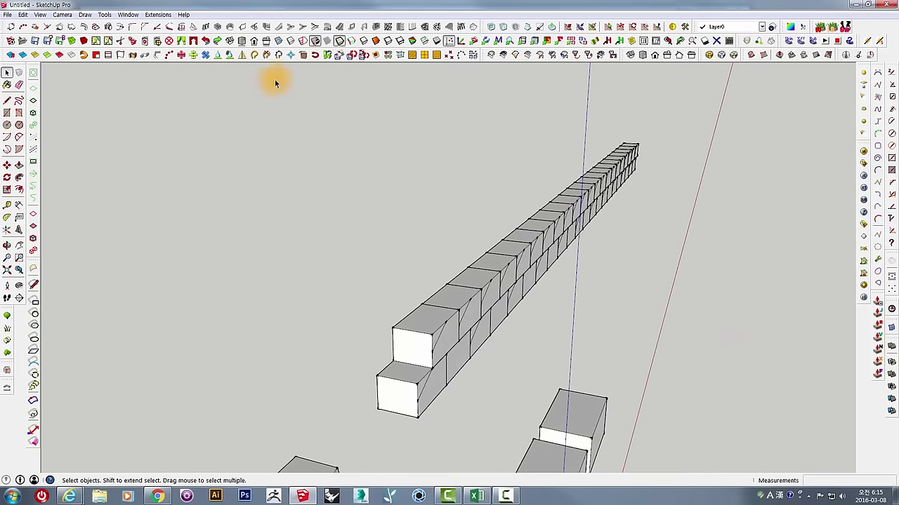
mouse_move(267, 70)
mouse_down()
mouse_move(692, 432)
mouse_move(707, 430)
mouse_up()
middle_drag(484, 431, 454, 428)
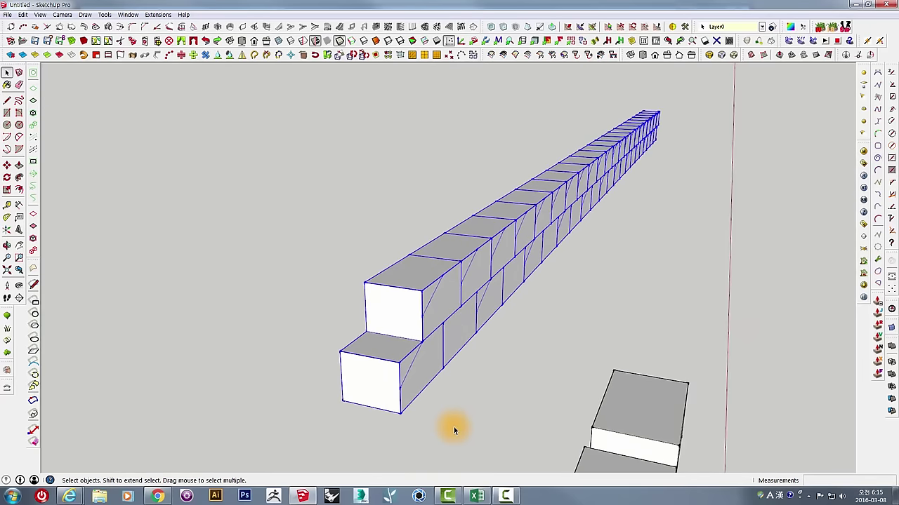
key(m)
scroll(476, 399, up, 2)
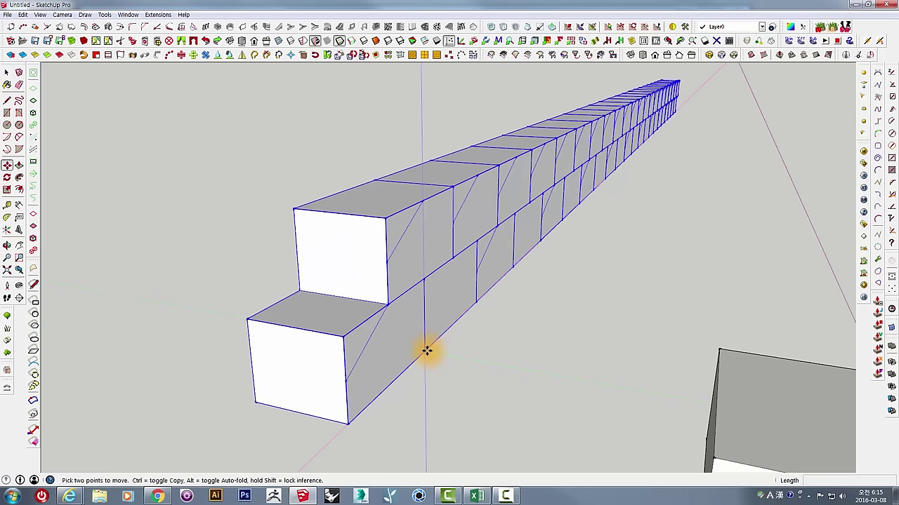
click(427, 351)
key(ctrl)
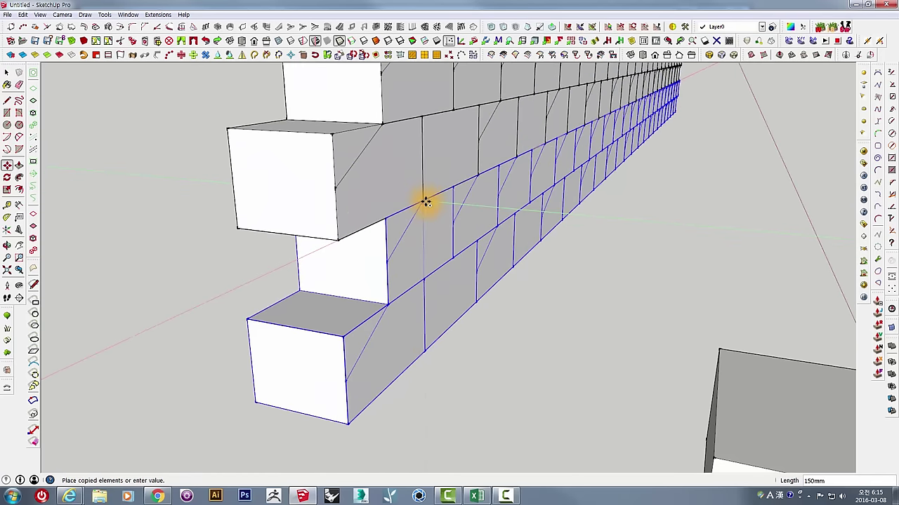
click(436, 191)
scroll(437, 191, down, 3)
middle_drag(648, 203, 640, 268)
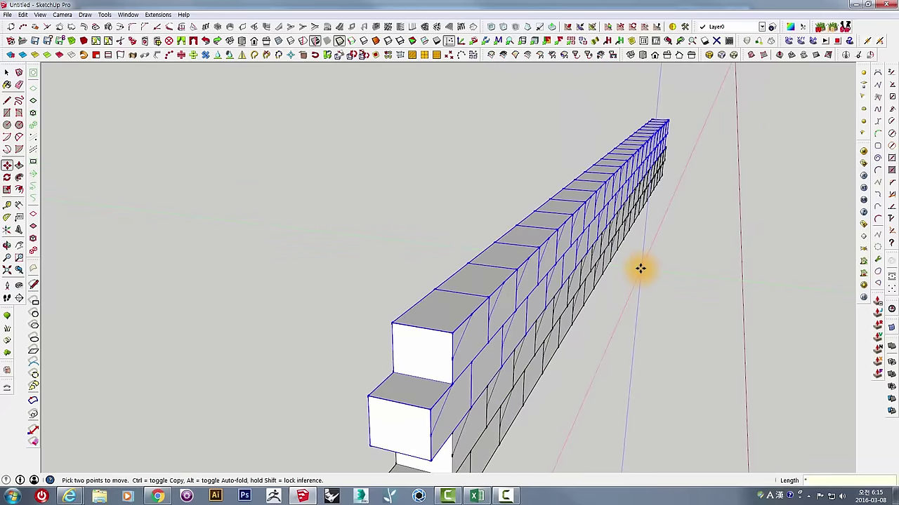
- Repeat the stacked copy five times with *5 to build a tall staggered wall
text(5)
key(Return)
mouse_move(631, 284)
middle_down()
mouse_move(641, 297)
mouse_move(439, 220)
mouse_move(463, 354)
mouse_move(562, 315)
mouse_move(333, 331)
middle_up()
mouse_move(541, 304)
middle_down()
mouse_move(442, 411)
mouse_move(541, 293)
mouse_move(427, 395)
mouse_move(364, 401)
mouse_move(395, 356)
mouse_move(398, 366)
mouse_move(382, 371)
mouse_move(382, 391)
mouse_move(398, 408)
middle_up()
scroll(421, 400, up, 3)
- Open the plain box component for editing and select all its geometry
key(space)
double_click(363, 399)
triple_click(361, 394)
- Rotate the plain box geometry 90° so every copy juts out from the wall face
key(q)
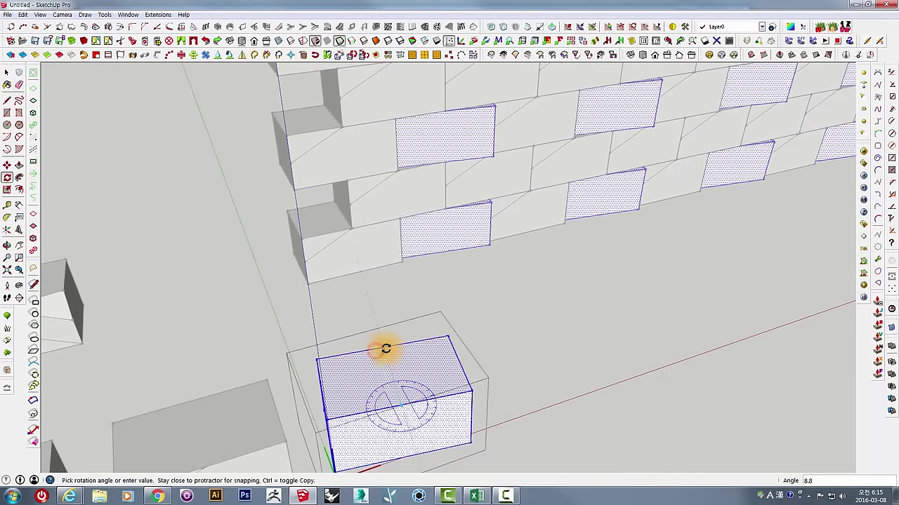
click(462, 385)
mouse_move(485, 385)
middle_down()
mouse_move(415, 411)
mouse_move(596, 317)
mouse_move(681, 257)
mouse_move(676, 297)
mouse_move(682, 284)
mouse_move(616, 361)
mouse_move(515, 436)
mouse_move(646, 208)
mouse_move(619, 261)
mouse_move(482, 393)
mouse_move(447, 315)
mouse_move(516, 264)
mouse_move(582, 177)
mouse_move(638, 131)
mouse_move(566, 235)
mouse_move(385, 375)
mouse_move(506, 316)
middle_up()
key(space)
click(670, 269)
- Inside the protruding box component, push the triangular front face about 38 mm inward to form a stepped notch
scroll(451, 344, up, 3)
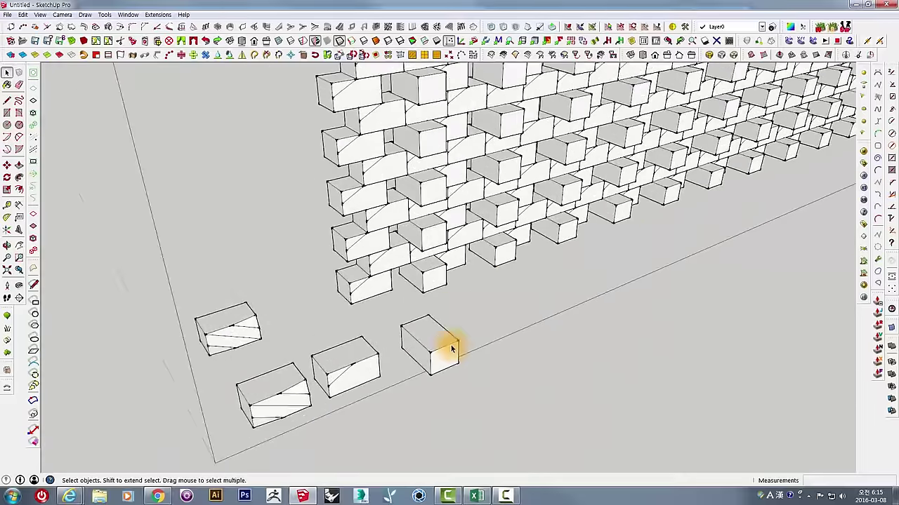
scroll(417, 331, up, 3)
scroll(422, 333, up, 2)
triple_click(422, 332)
mouse_move(447, 340)
middle_down()
mouse_move(501, 337)
mouse_move(477, 358)
middle_up()
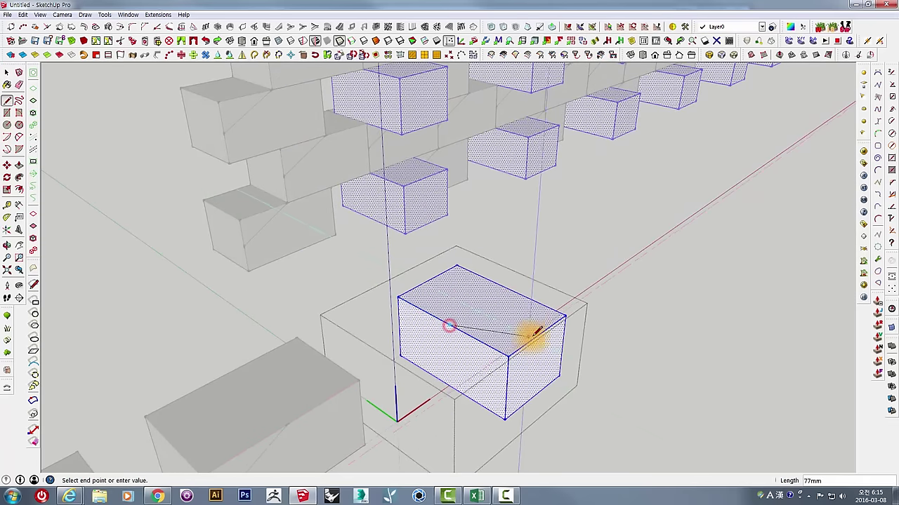
middle_drag(522, 366, 562, 370)
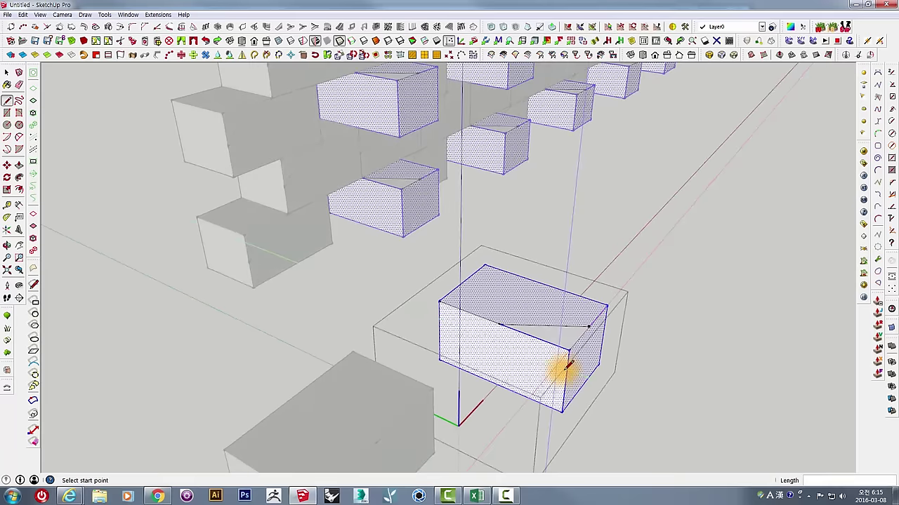
key(p)
mouse_move(561, 343)
mouse_down()
mouse_move(563, 362)
mouse_move(248, 269)
mouse_up()
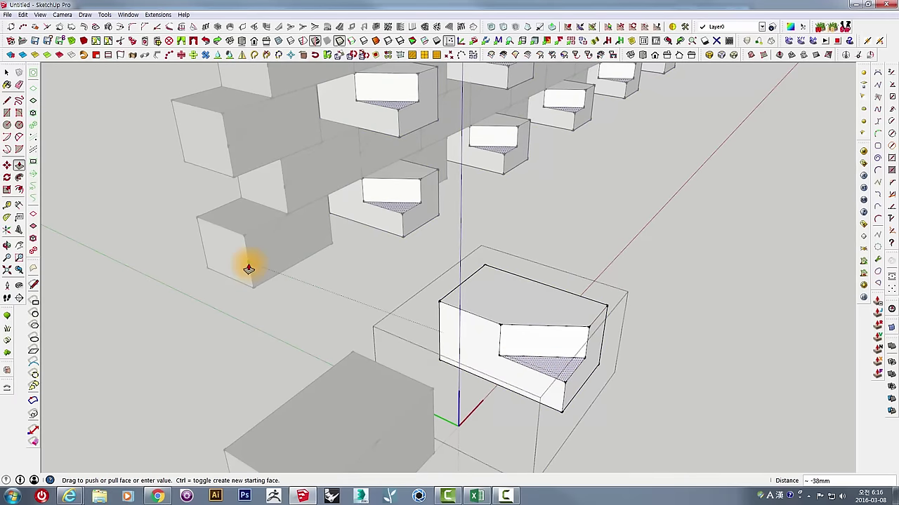
click(248, 269)
mouse_move(248, 269)
middle_down()
mouse_move(722, 184)
mouse_move(639, 327)
mouse_move(664, 296)
mouse_move(597, 301)
mouse_move(605, 240)
mouse_move(674, 213)
mouse_move(346, 351)
mouse_move(612, 236)
middle_up()
key(space)
scroll(397, 315, up, 2)
- Select the middle loose test box and rotate it about 10.2°
scroll(377, 305, up, 3)
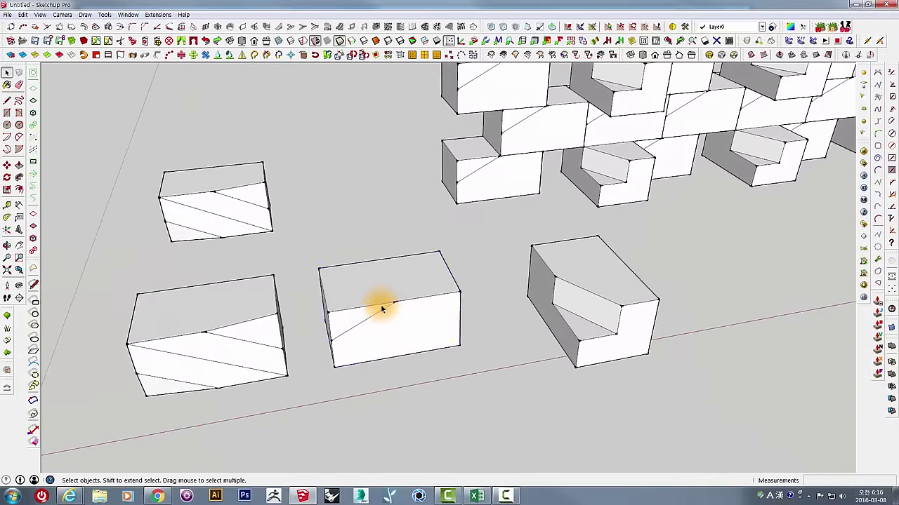
scroll(381, 307, up, 2)
click(381, 307)
scroll(407, 316, up, 1)
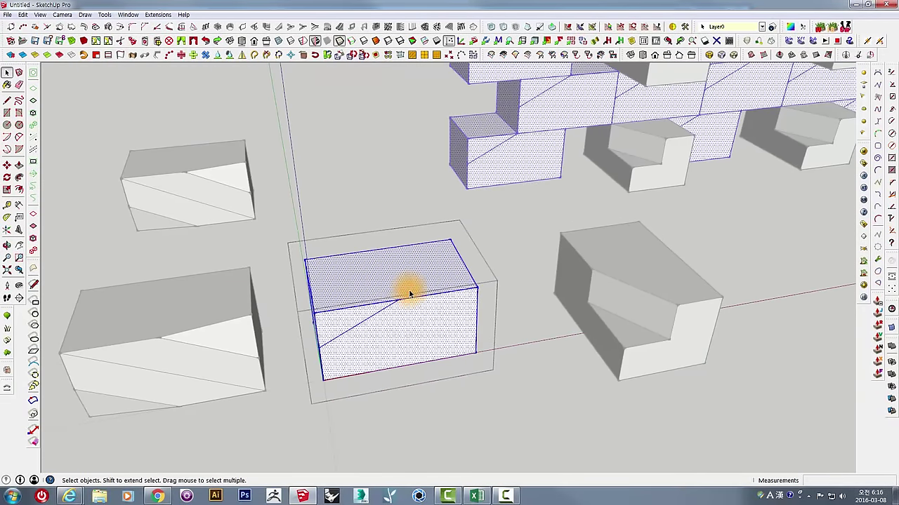
click(409, 292)
middle_drag(409, 292, 402, 349)
key(q)
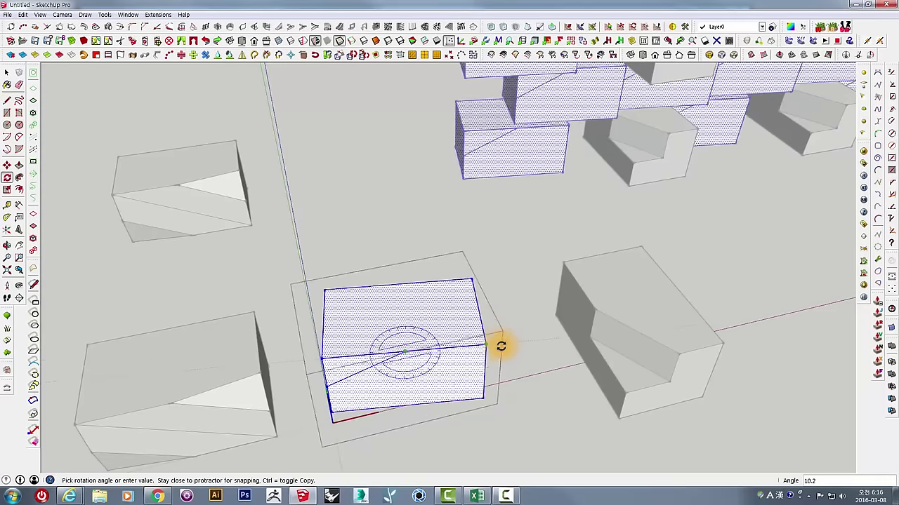
mouse_move(501, 353)
middle_down()
mouse_move(592, 306)
mouse_move(513, 359)
mouse_move(402, 263)
middle_up()
- Orbit around the wall, clear the selection and select the top-row box
drag(363, 194, 671, 314)
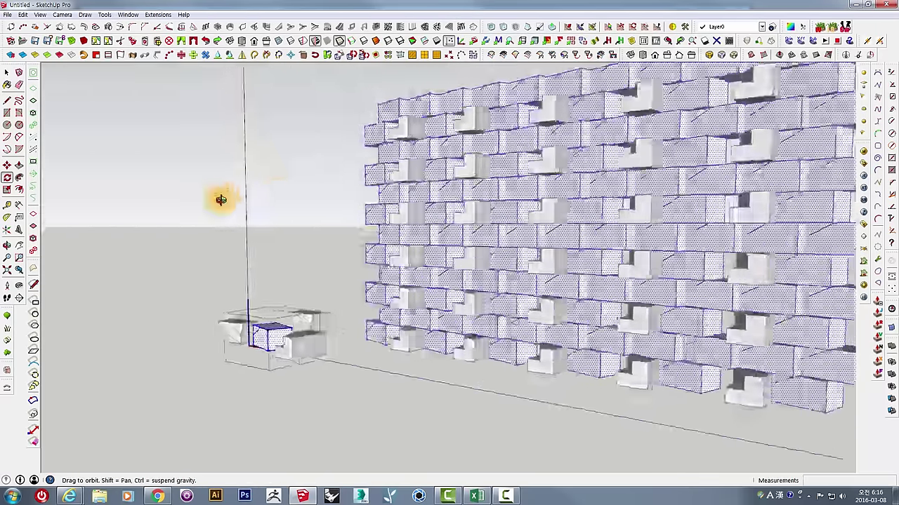
key(q)
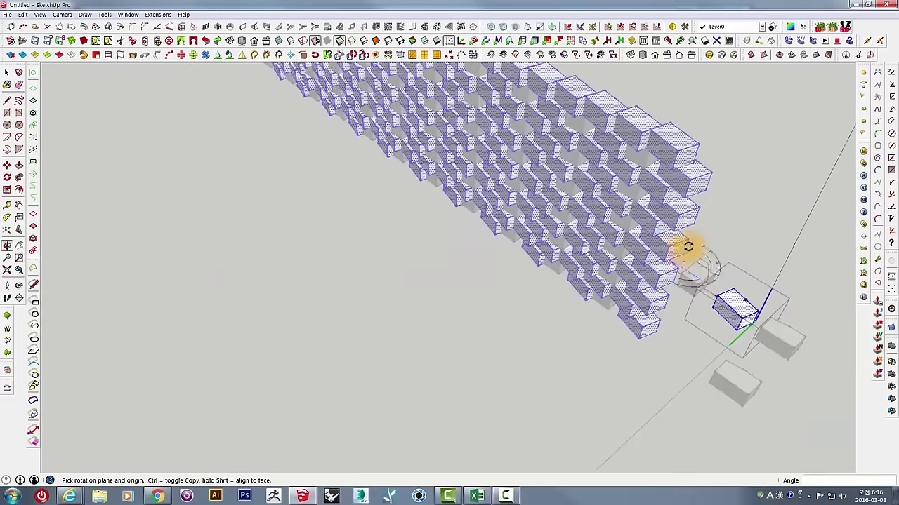
mouse_move(688, 246)
middle_down()
mouse_move(453, 337)
mouse_move(538, 231)
mouse_move(536, 179)
middle_up()
scroll(537, 179, up, 5)
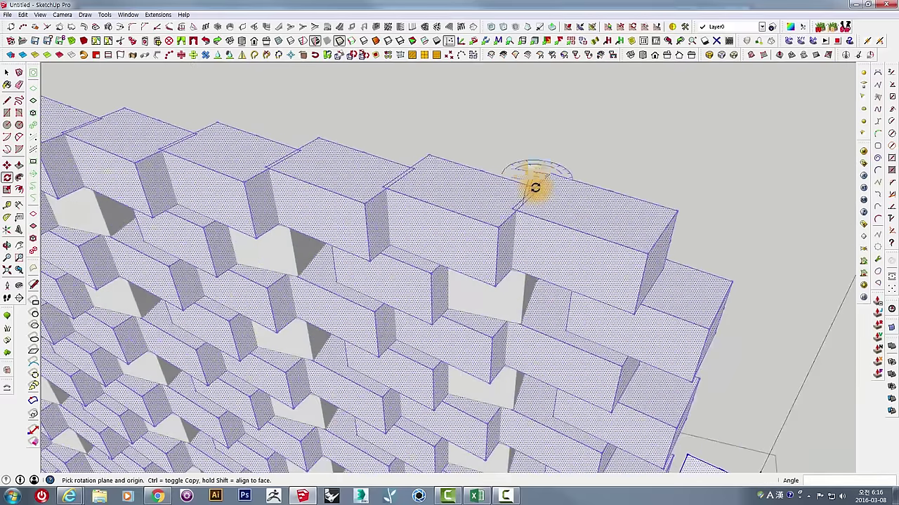
scroll(533, 184, up, 2)
scroll(534, 194, down, 4)
scroll(533, 207, down, 4)
mouse_move(557, 254)
middle_down()
mouse_move(427, 317)
mouse_move(166, 313)
mouse_move(593, 401)
mouse_move(373, 397)
mouse_move(370, 357)
middle_up()
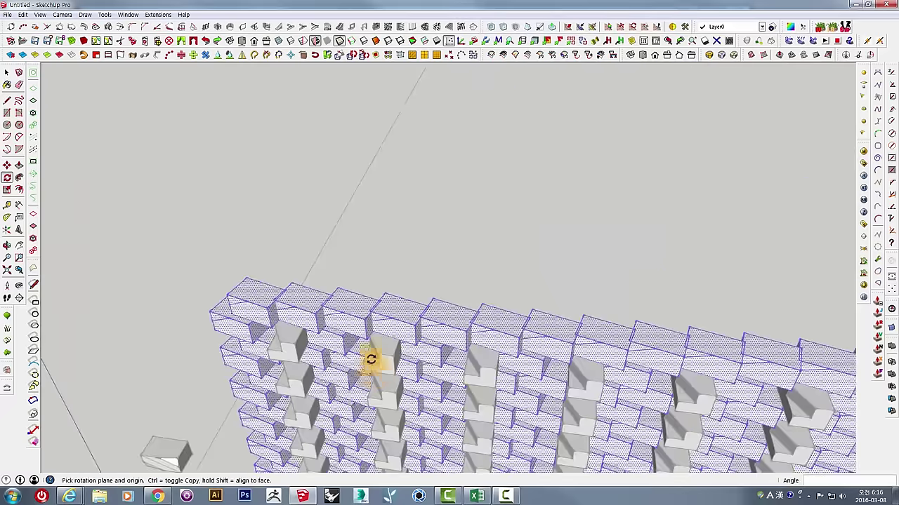
scroll(271, 290, up, 3)
scroll(195, 214, up, 3)
key(space)
click(193, 210)
scroll(158, 252, up, 2)
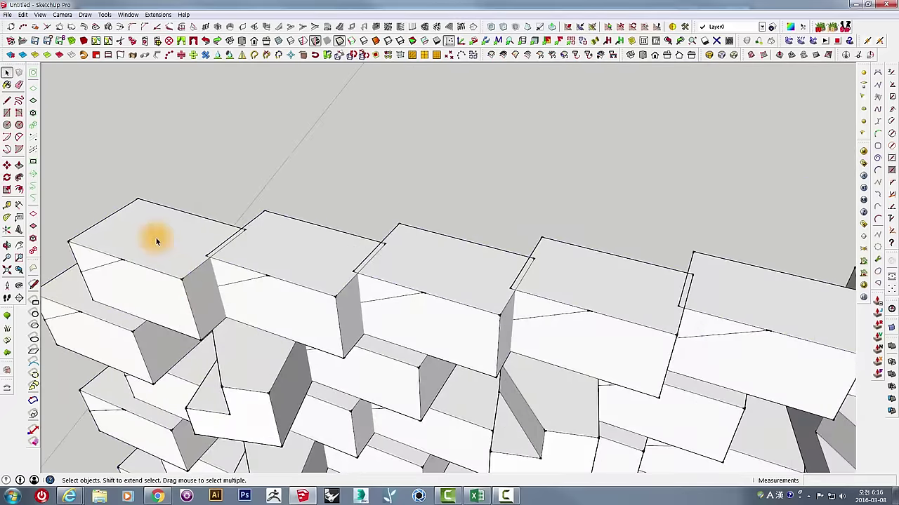
scroll(182, 249, up, 2)
click(183, 246)
- Push the top-row box's side face inward about 1 mm with Push/Pull
key(o)
drag(239, 270, 344, 307)
key(p)
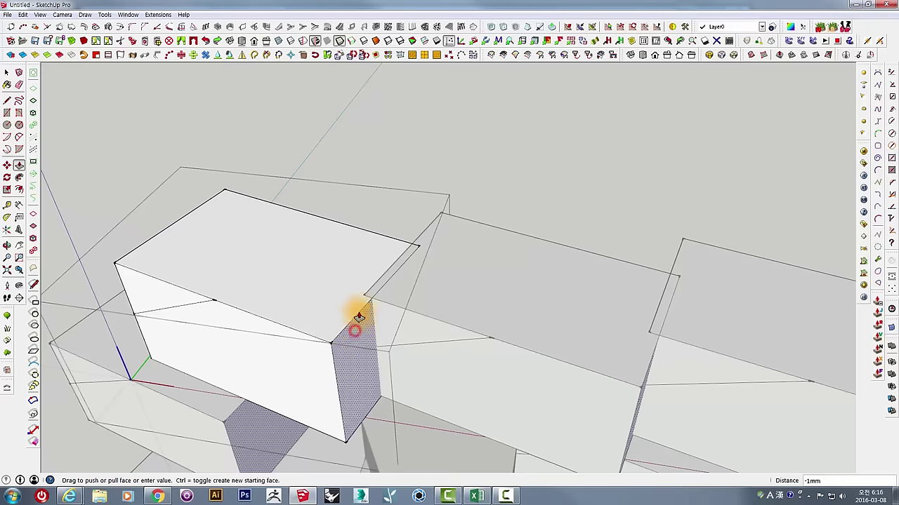
click(365, 296)
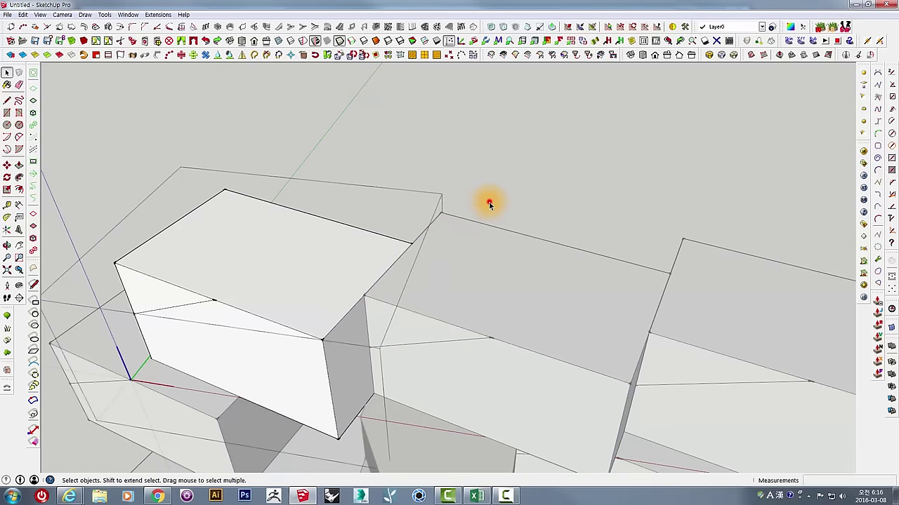
scroll(489, 204, down, 3)
scroll(475, 286, down, 3)
mouse_move(465, 307)
middle_down()
mouse_move(481, 246)
mouse_move(504, 212)
mouse_move(538, 345)
mouse_move(526, 254)
mouse_move(422, 297)
mouse_move(432, 395)
mouse_move(469, 204)
mouse_move(217, 277)
mouse_move(456, 247)
mouse_move(287, 233)
middle_up()
- Move the small notched block by its corner into its slot among the wall's boxes
scroll(487, 225, up, 3)
scroll(476, 232, up, 3)
scroll(384, 216, up, 3)
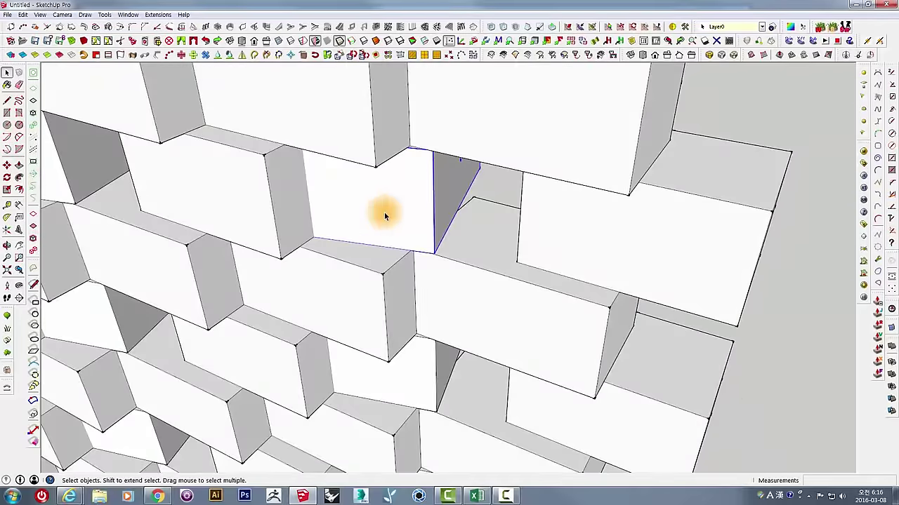
scroll(453, 241, down, 3)
mouse_move(452, 240)
middle_down()
mouse_move(295, 328)
mouse_move(461, 341)
middle_up()
scroll(365, 316, up, 2)
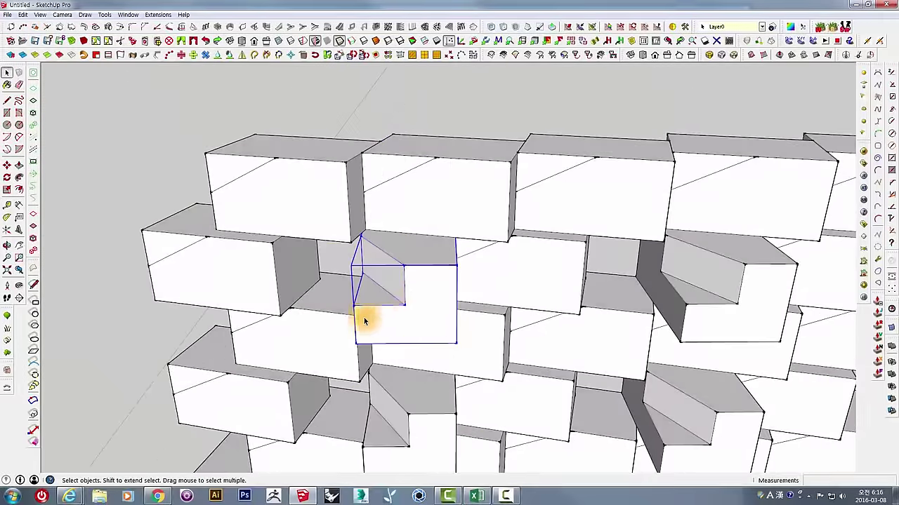
scroll(375, 332, up, 2)
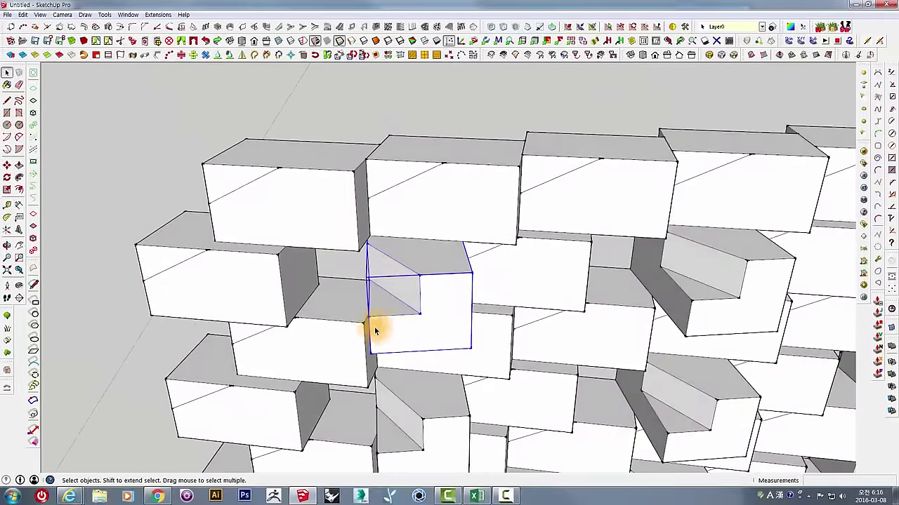
click(321, 314)
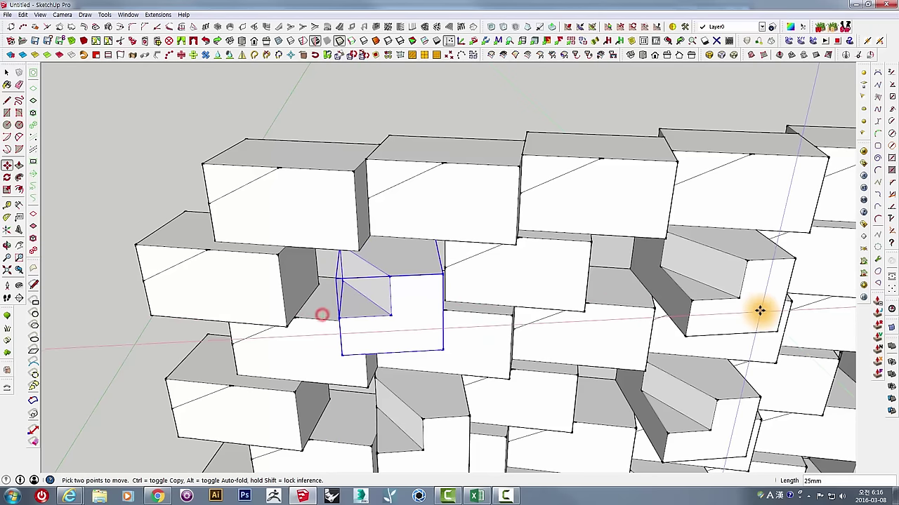
click(432, 275)
key(space)
- Shift the recessed faceted boxes sideways about 17 mm behind the notched projecting blocks
scroll(430, 273, down, 2)
mouse_move(426, 266)
middle_down()
mouse_move(261, 281)
mouse_move(460, 375)
mouse_move(752, 426)
middle_up()
scroll(656, 267, up, 3)
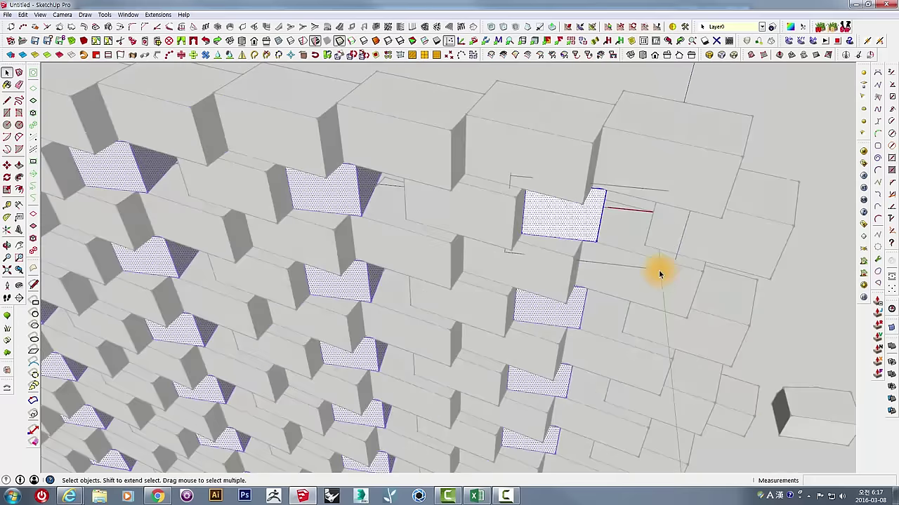
scroll(592, 238, up, 2)
middle_drag(592, 239, 552, 238)
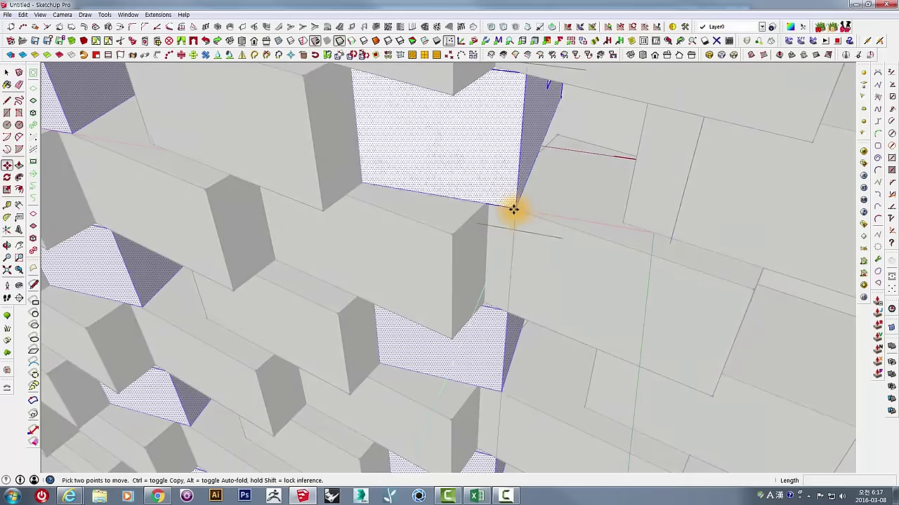
click(514, 205)
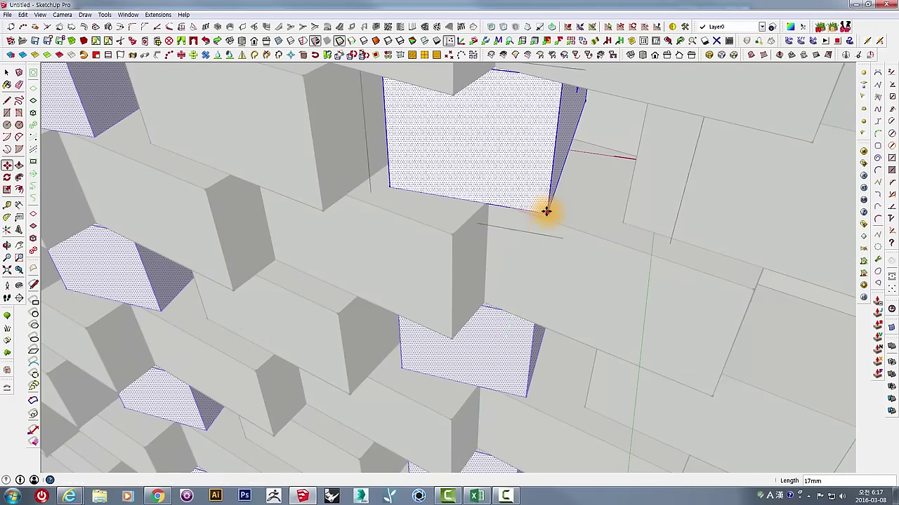
mouse_move(546, 211)
middle_down()
mouse_move(626, 210)
mouse_move(615, 166)
mouse_move(564, 293)
mouse_move(534, 161)
middle_up()
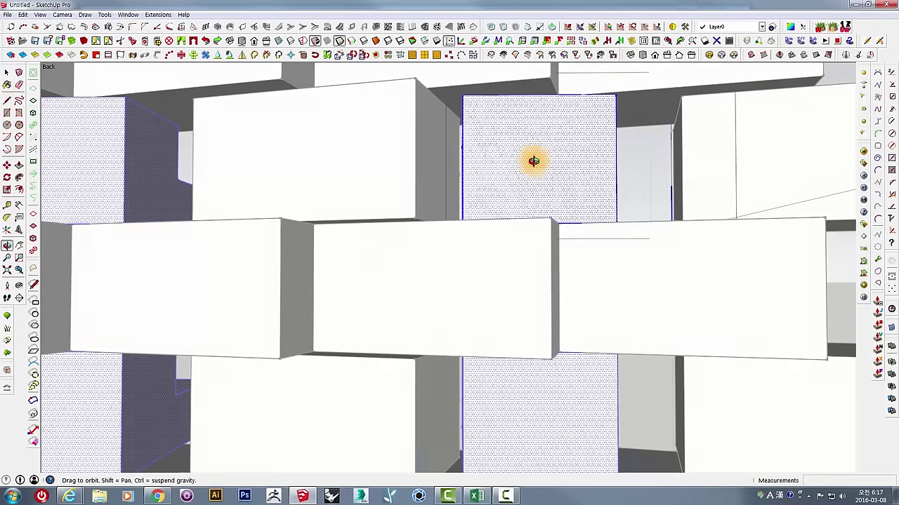
scroll(537, 179, down, 3)
scroll(641, 234, down, 3)
mouse_move(641, 234)
middle_down()
mouse_move(142, 295)
mouse_move(294, 263)
mouse_move(381, 110)
mouse_move(532, 246)
mouse_move(610, 277)
mouse_move(534, 236)
mouse_move(468, 355)
mouse_move(301, 321)
mouse_move(330, 192)
mouse_move(454, 227)
mouse_move(357, 229)
middle_up()
click(391, 91)
scroll(609, 277, down, 3)
scroll(609, 277, down, 2)
scroll(345, 206, up, 2)
- Inside the protruding-blocks group, select all blocks and scale them to 0.80 along the green axis
scroll(363, 222, up, 3)
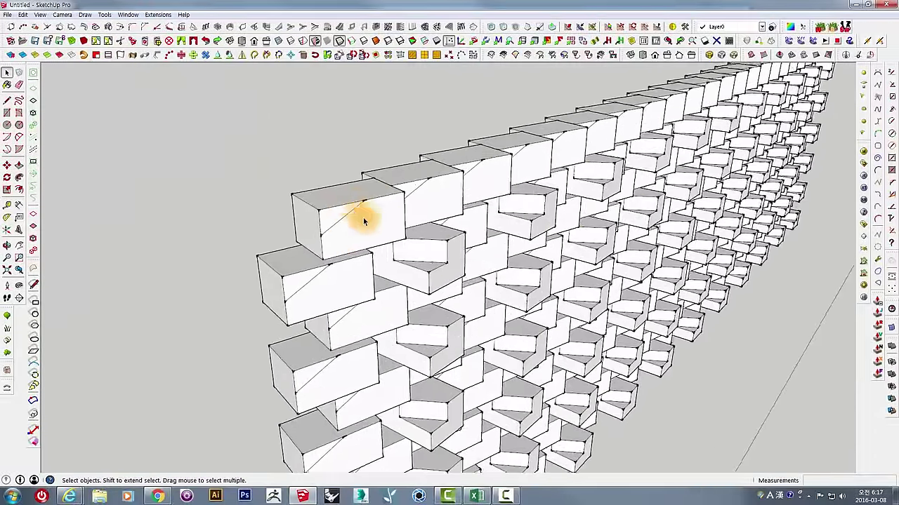
scroll(364, 221, up, 2)
middle_drag(474, 295, 494, 301)
key(s)
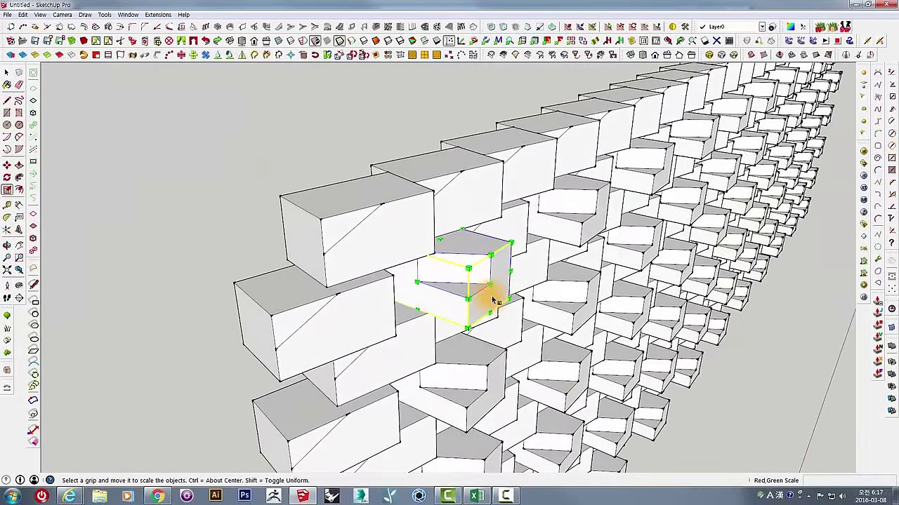
mouse_move(647, 351)
mouse_down()
mouse_move(671, 335)
mouse_move(673, 316)
mouse_up()
key(Escape)
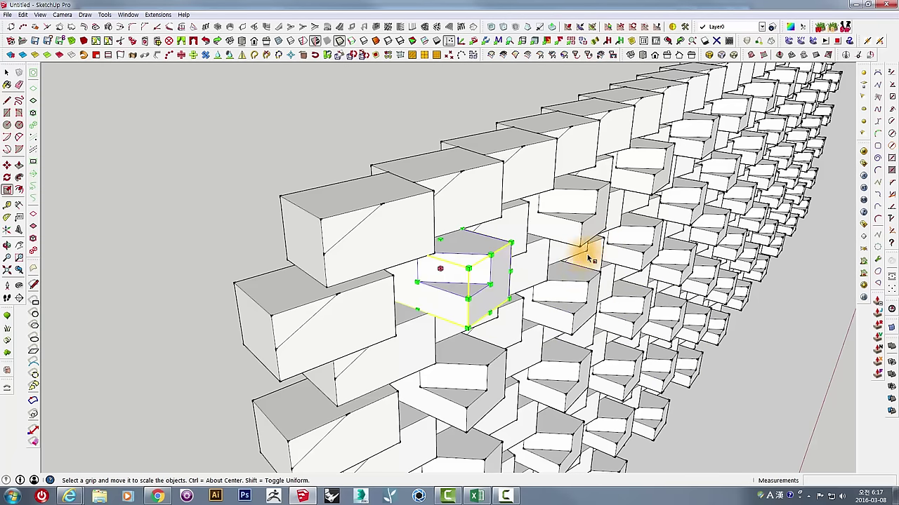
double_click(470, 263)
key(ctrl+a)
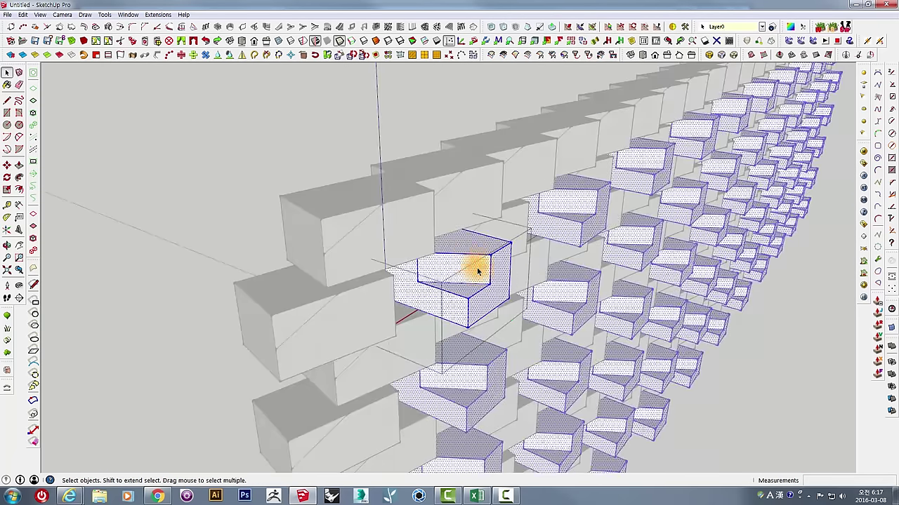
mouse_move(490, 283)
mouse_down()
mouse_move(567, 307)
mouse_move(455, 261)
mouse_move(482, 260)
mouse_up()
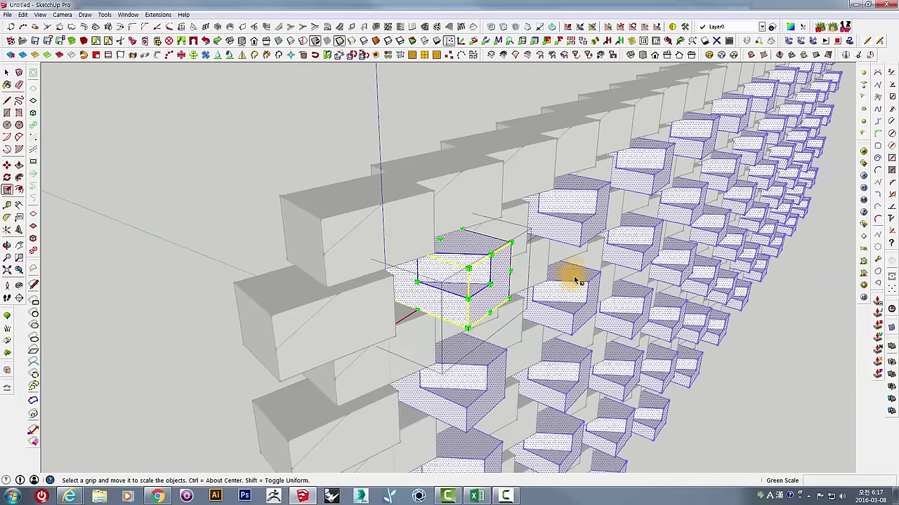
mouse_move(482, 261)
middle_down()
mouse_move(491, 252)
mouse_move(363, 136)
mouse_move(423, 197)
mouse_move(318, 163)
mouse_move(325, 151)
mouse_move(332, 164)
mouse_move(311, 181)
mouse_move(424, 186)
middle_up()
click(363, 133)
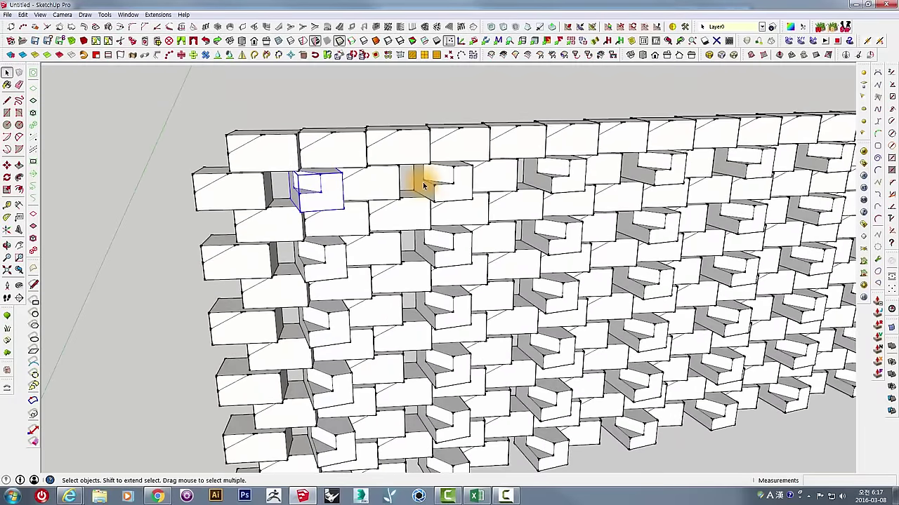
double_click(318, 181)
triple_click(318, 181)
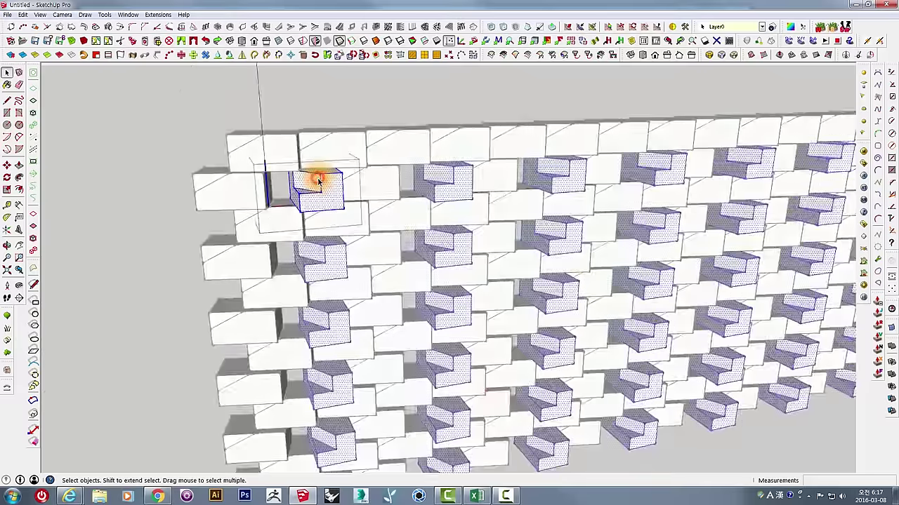
mouse_move(318, 181)
middle_down()
mouse_move(351, 166)
mouse_move(371, 139)
mouse_move(351, 143)
mouse_move(466, 187)
middle_up()
scroll(396, 115, down, 3)
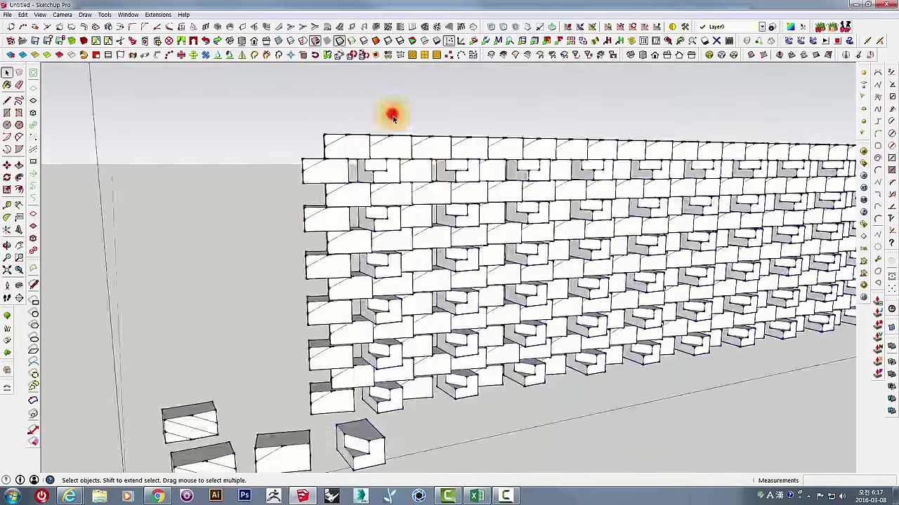
mouse_move(395, 115)
middle_down()
mouse_move(445, 200)
mouse_move(395, 184)
mouse_move(356, 227)
mouse_move(387, 293)
mouse_move(440, 257)
mouse_move(412, 229)
mouse_move(438, 245)
mouse_move(400, 201)
mouse_move(321, 167)
mouse_move(373, 185)
mouse_move(365, 242)
mouse_move(316, 190)
mouse_move(513, 148)
mouse_move(513, 182)
mouse_move(457, 287)
mouse_move(407, 327)
mouse_move(477, 285)
mouse_move(377, 377)
mouse_move(442, 307)
mouse_move(425, 233)
middle_up()
scroll(441, 257, down, 3)
scroll(437, 245, up, 3)
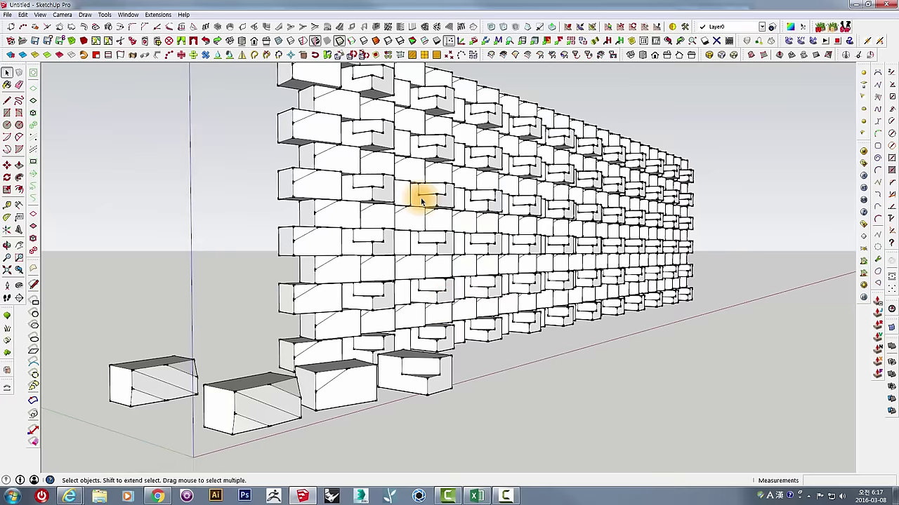
mouse_move(429, 200)
middle_down()
mouse_move(445, 231)
mouse_move(368, 426)
middle_up()
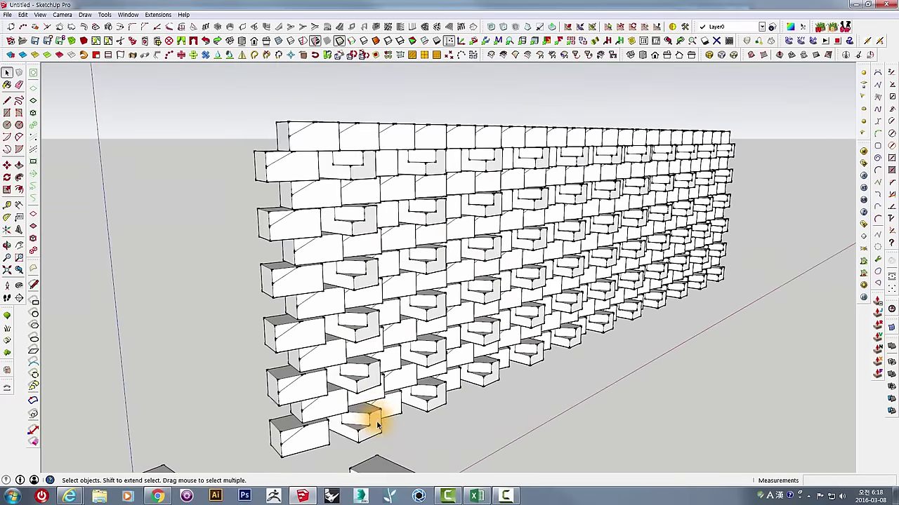
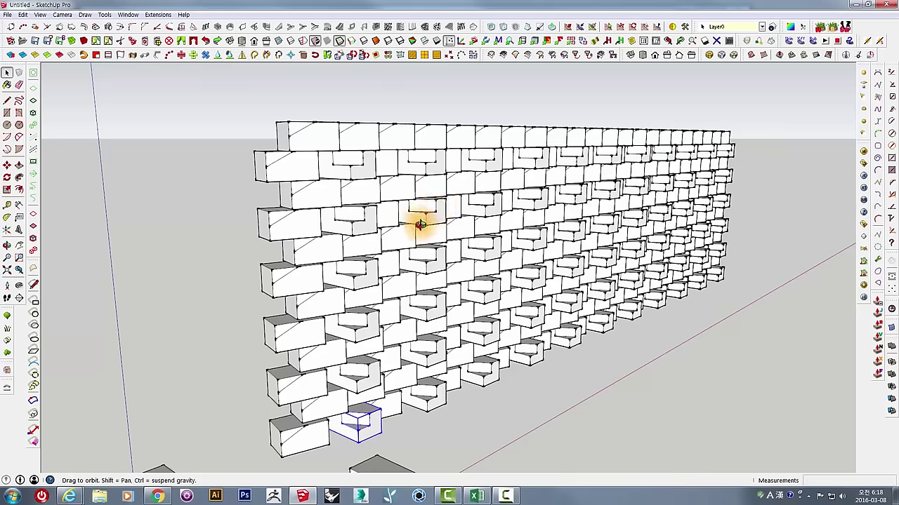
- Orbit around the wall, select one of the L-shaped blocks to inspect it, then clear the selection
mouse_move(419, 224)
middle_down()
mouse_move(351, 291)
mouse_move(381, 194)
mouse_move(341, 321)
mouse_move(327, 309)
mouse_move(310, 366)
middle_up()
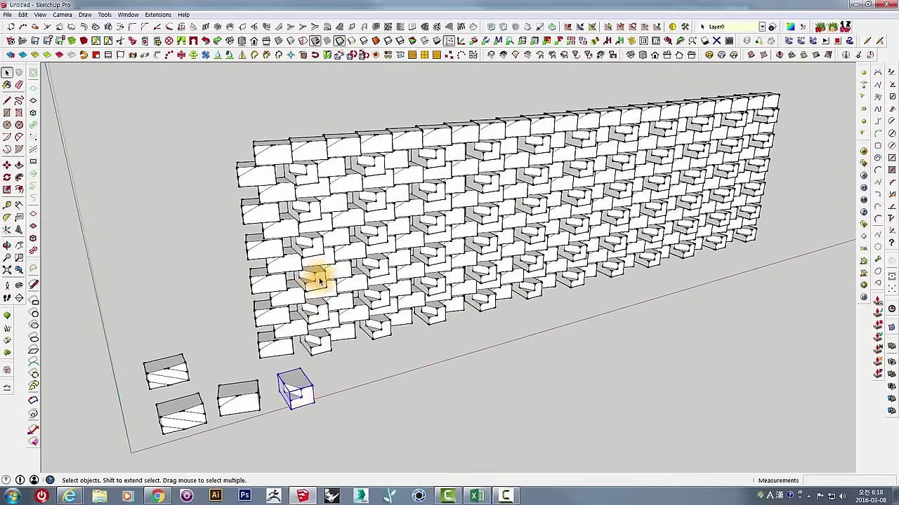
middle_drag(323, 266, 301, 208)
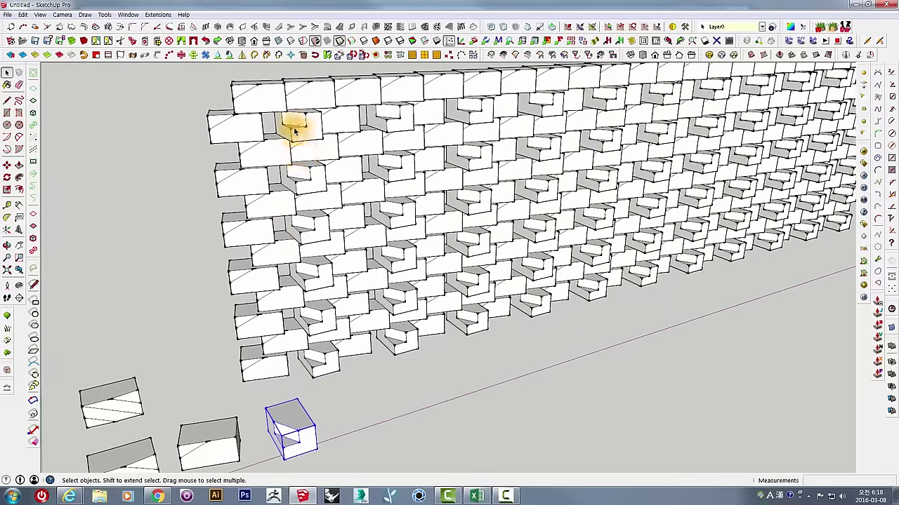
click(320, 358)
scroll(320, 358, up, 1)
scroll(316, 358, up, 2)
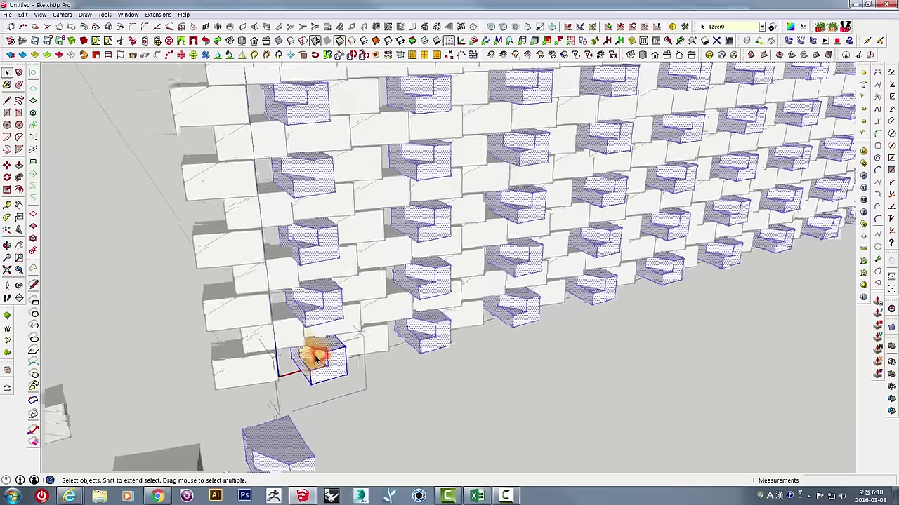
scroll(312, 358, up, 2)
scroll(305, 358, up, 2)
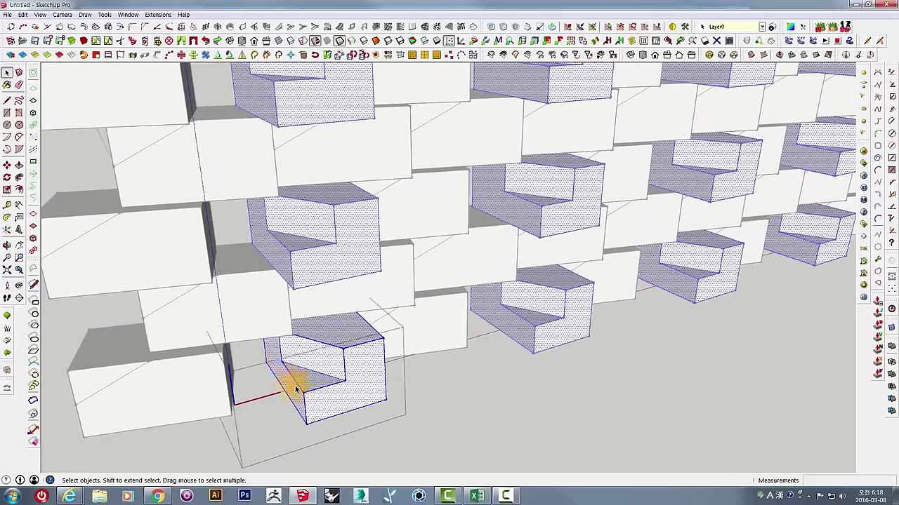
scroll(226, 393, down, 3)
scroll(236, 411, up, 1)
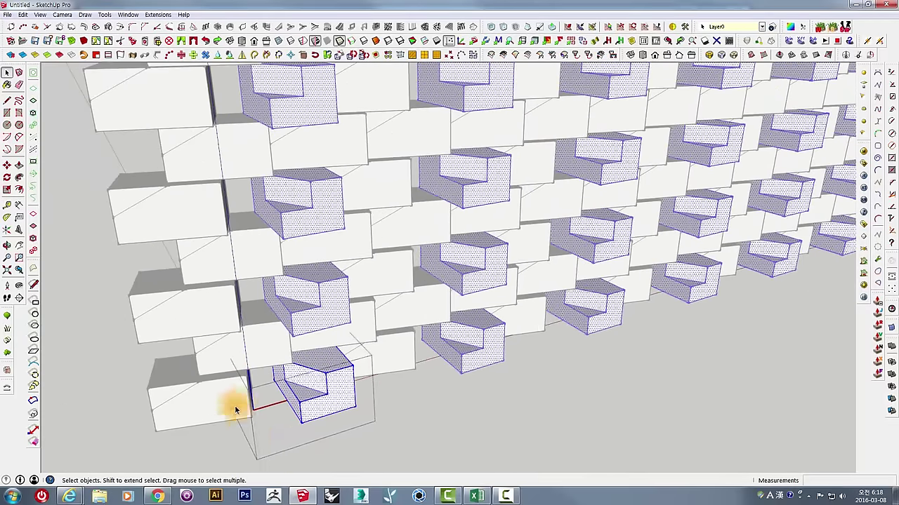
scroll(295, 302, down, 2)
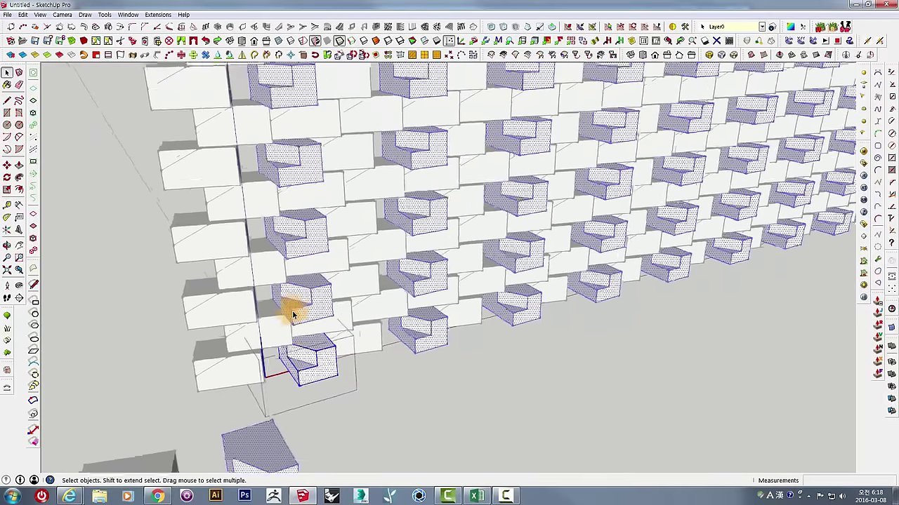
scroll(281, 344, down, 1)
middle_drag(288, 365, 408, 407)
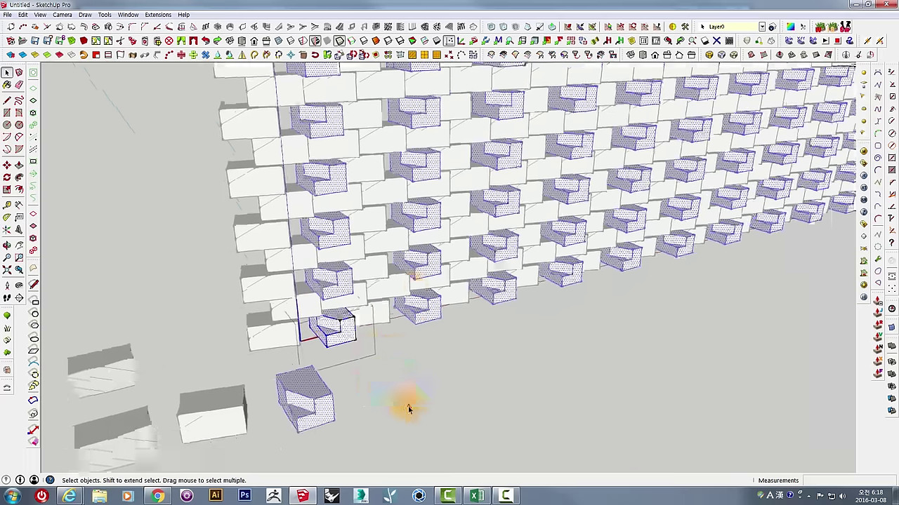
click(408, 405)
- Open the hooked block component for editing, then exit it and clear the selection
mouse_move(333, 335)
middle_down()
mouse_move(295, 345)
mouse_move(316, 347)
middle_up()
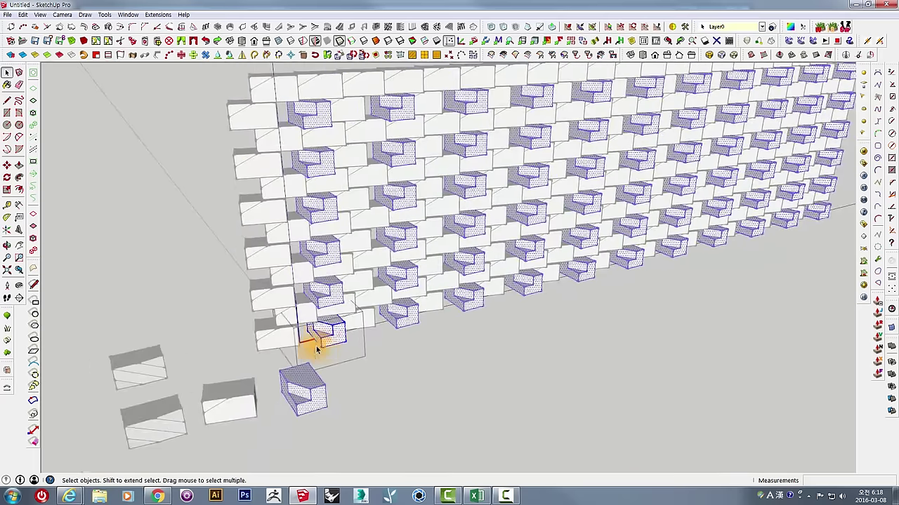
click(433, 366)
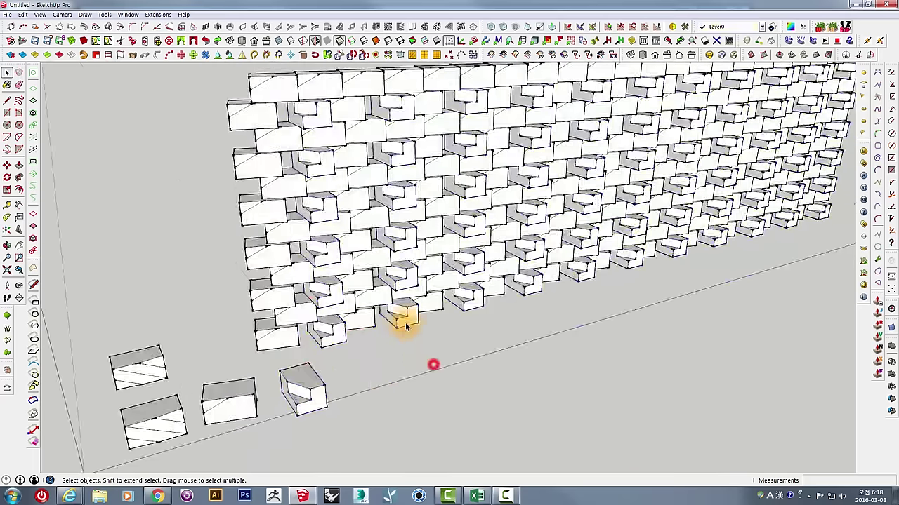
scroll(421, 308, up, 2)
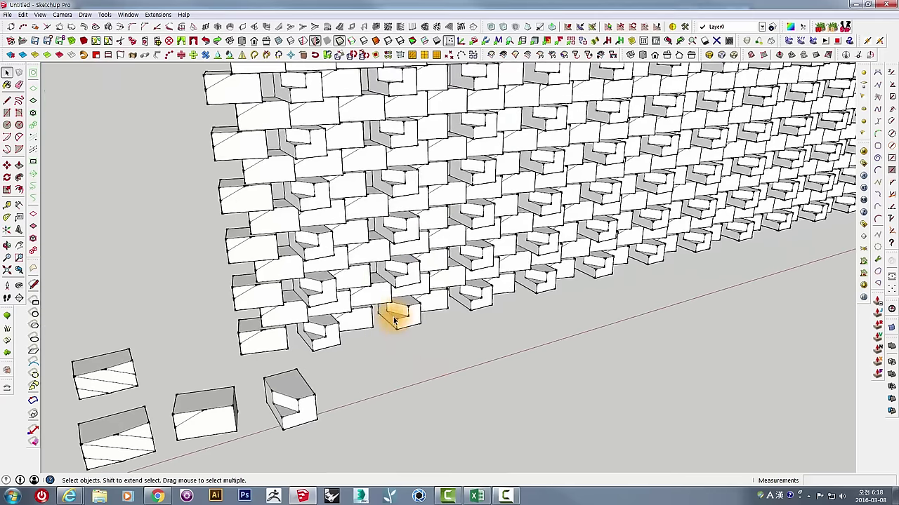
scroll(351, 337, up, 2)
mouse_move(284, 358)
middle_down()
mouse_move(381, 357)
mouse_move(375, 346)
mouse_move(396, 325)
mouse_move(337, 353)
middle_up()
triple_click(385, 358)
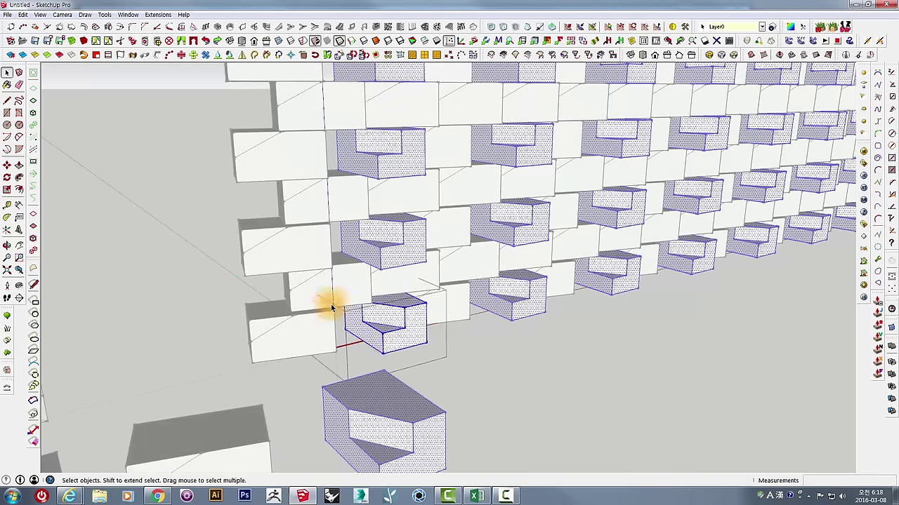
click(463, 347)
middle_drag(464, 347, 344, 355)
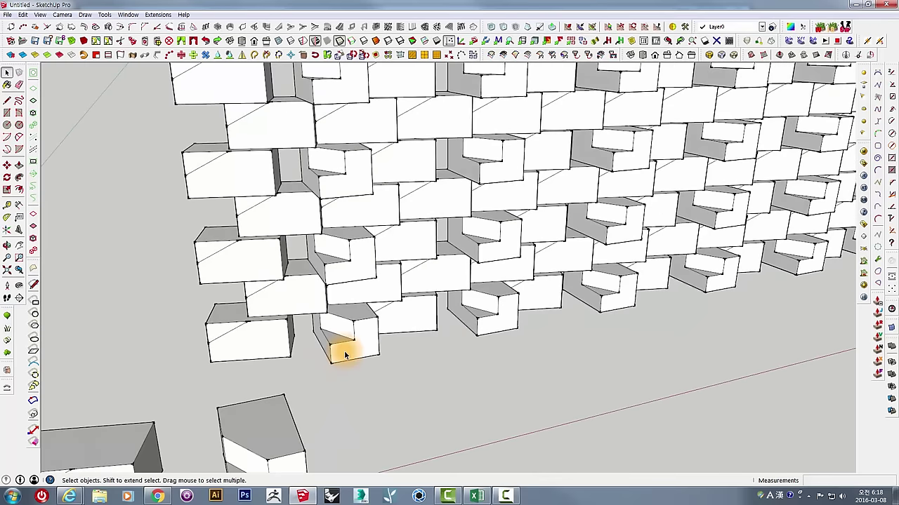
double_click(373, 355)
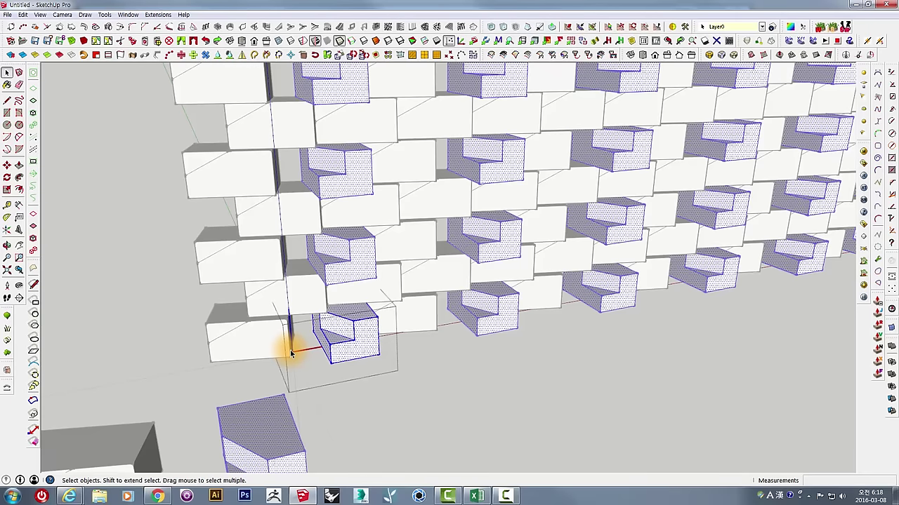
click(449, 366)
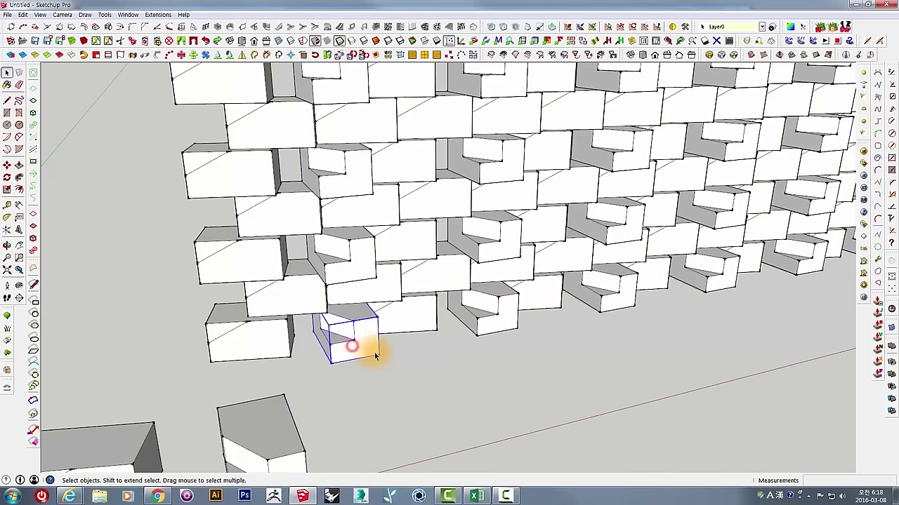
scroll(419, 372, down, 3)
scroll(416, 373, down, 3)
mouse_move(415, 373)
middle_down()
mouse_move(614, 306)
mouse_move(698, 255)
mouse_move(616, 313)
mouse_move(455, 391)
mouse_move(481, 367)
mouse_move(424, 377)
mouse_move(370, 415)
mouse_move(403, 408)
middle_up()
- Window-select the entire block wall and delete it, leaving only the three loose blocks
middle_drag(476, 381, 458, 337)
scroll(337, 351, up, 2)
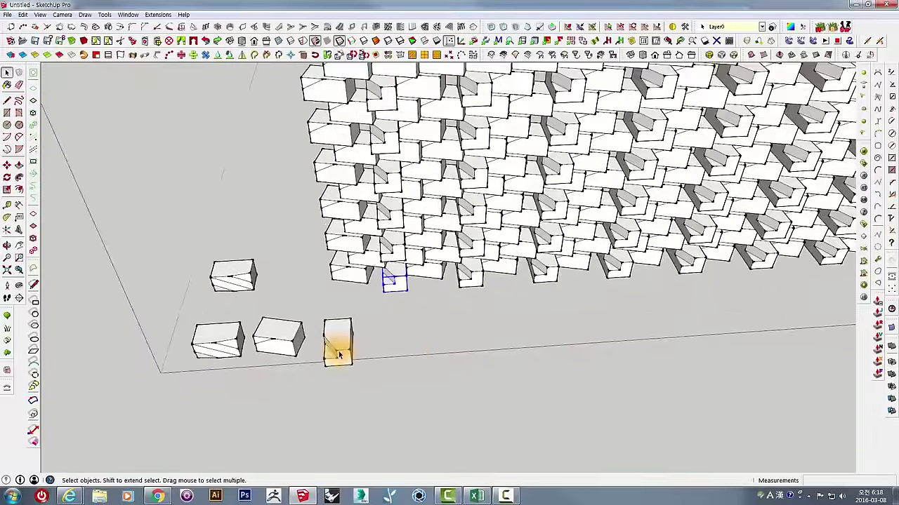
scroll(351, 340, up, 2)
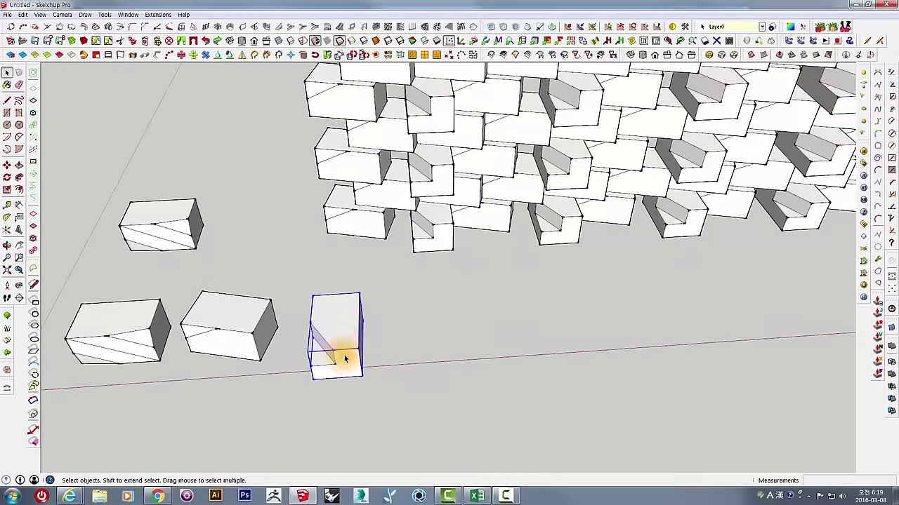
mouse_move(352, 340)
middle_down()
mouse_move(431, 291)
mouse_move(311, 301)
mouse_move(327, 320)
middle_up()
scroll(328, 321, down, 3)
scroll(323, 316, up, 4)
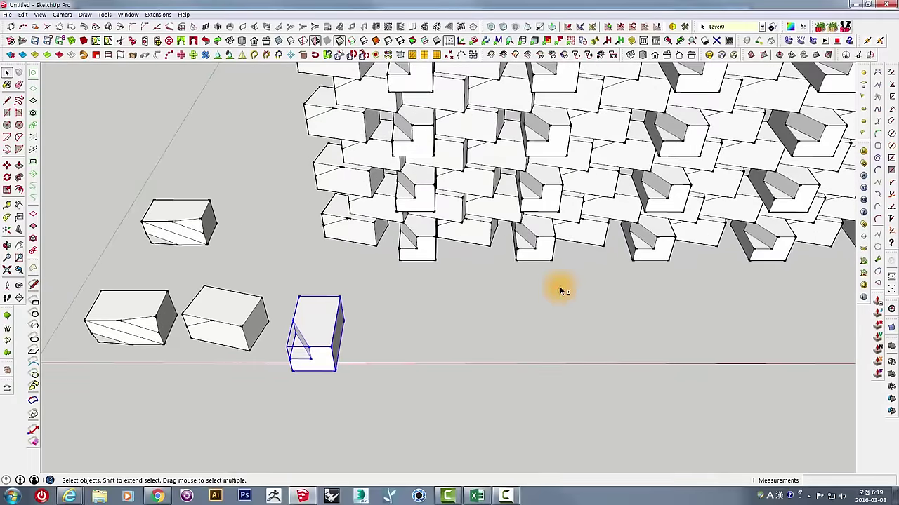
mouse_move(562, 291)
middle_down()
mouse_move(403, 341)
mouse_move(444, 291)
mouse_move(692, 169)
mouse_move(411, 330)
middle_up()
scroll(395, 304, down, 3)
scroll(395, 307, down, 3)
scroll(435, 300, down, 1)
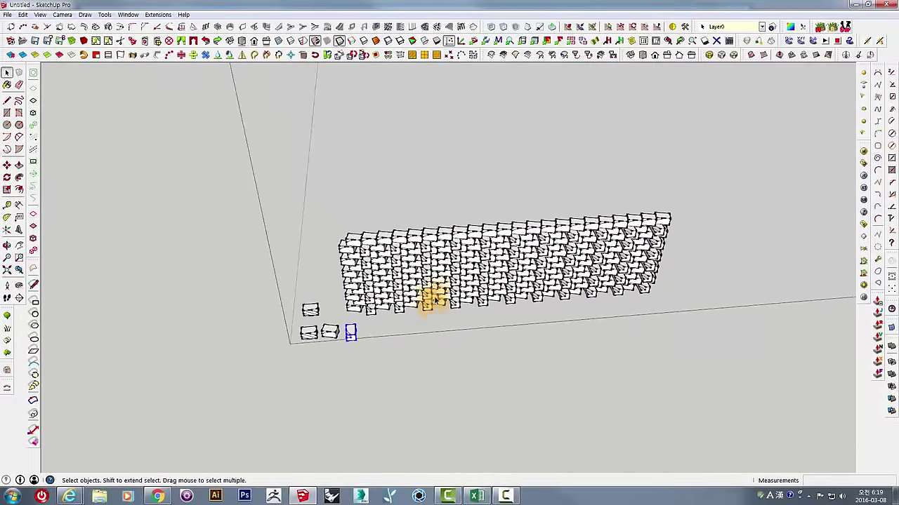
mouse_move(436, 301)
middle_down()
mouse_move(411, 341)
mouse_move(319, 267)
middle_up()
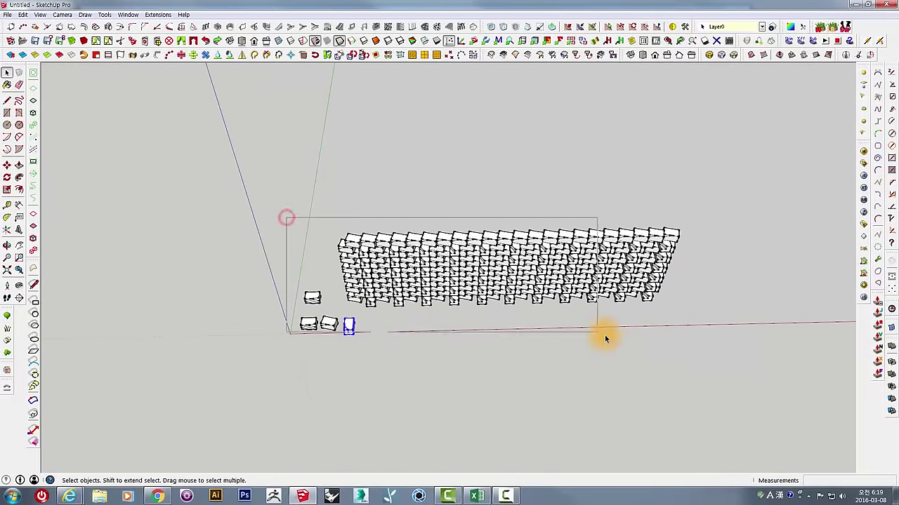
drag(660, 333, 707, 316)
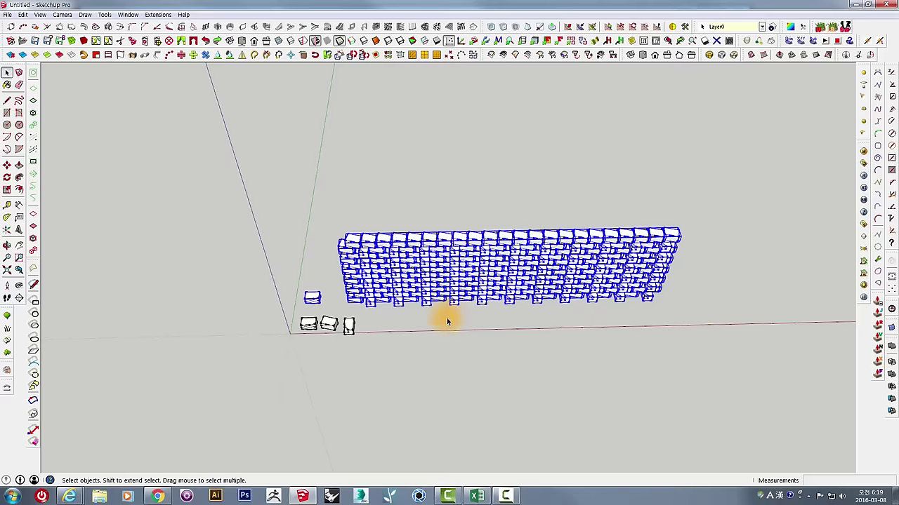
scroll(447, 321, up, 3)
key(Delete)
- Move the three remaining boxes to the left, away from the origin
mouse_move(206, 305)
middle_down()
mouse_move(176, 260)
mouse_move(414, 325)
mouse_move(318, 312)
middle_up()
scroll(388, 302, up, 3)
mouse_move(391, 305)
middle_down()
mouse_move(406, 304)
mouse_move(435, 336)
mouse_move(433, 361)
middle_up()
scroll(414, 313, down, 3)
key(m)
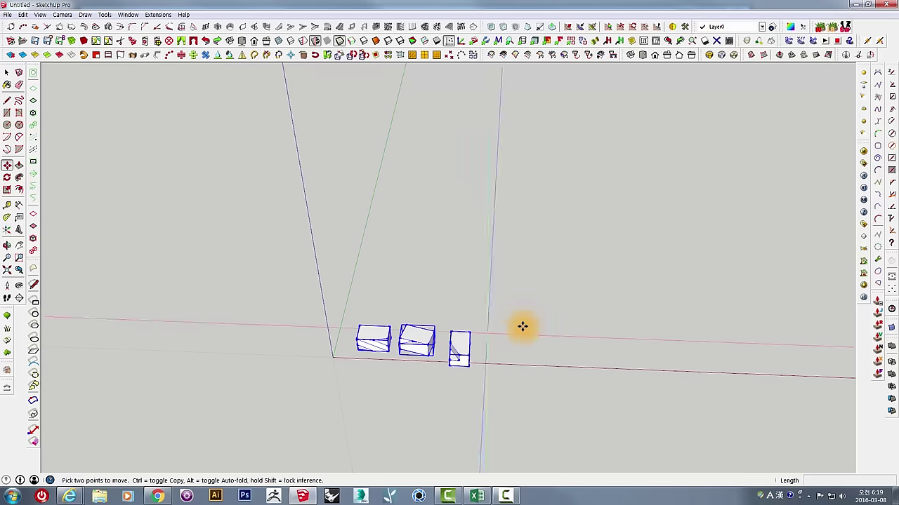
click(551, 321)
scroll(382, 314, up, 2)
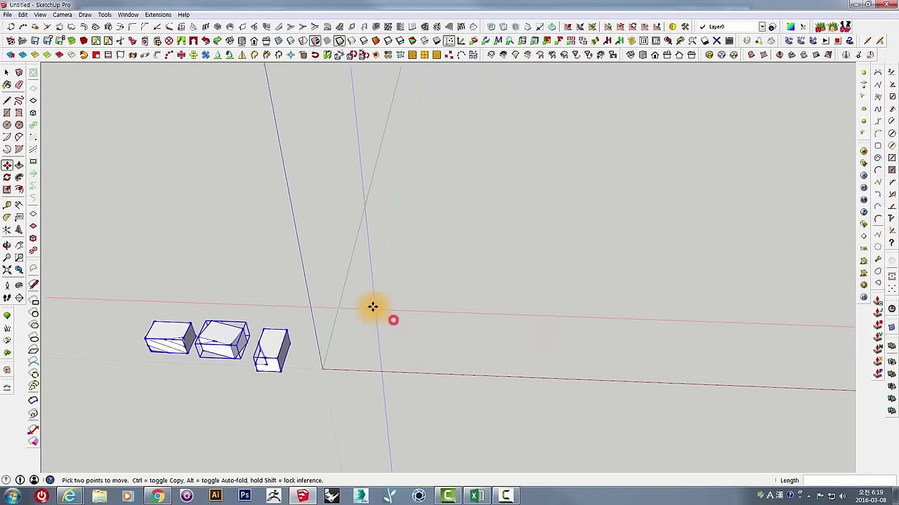
scroll(372, 309, up, 3)
mouse_move(371, 313)
middle_down()
mouse_move(420, 220)
mouse_move(411, 223)
middle_up()
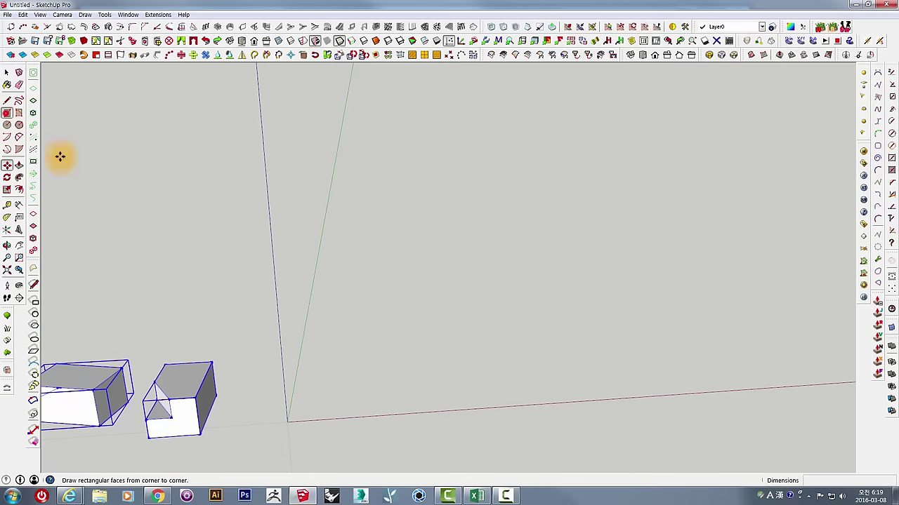
- Draw a square rectangle face with one corner at the origin
key(r)
click(291, 417)
middle_drag(294, 415, 349, 321)
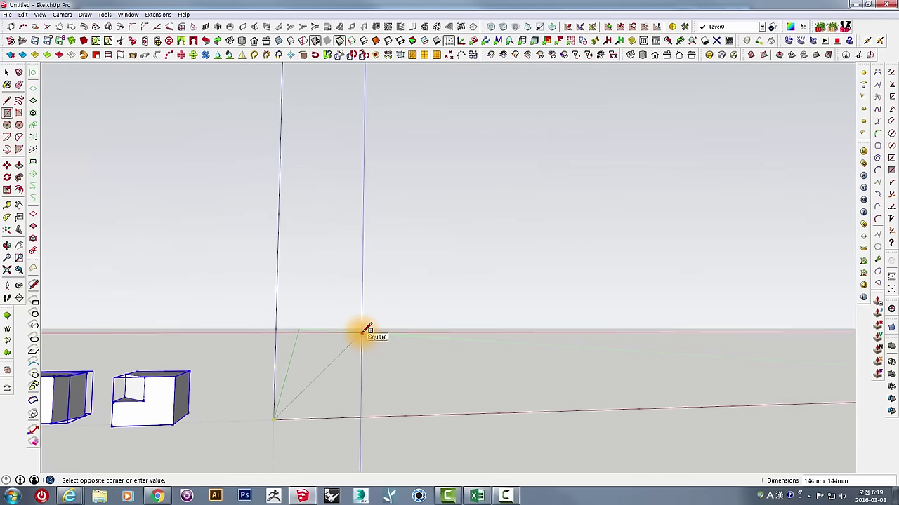
click(363, 332)
middle_drag(363, 332, 385, 393)
key(space)
mouse_move(342, 361)
middle_down()
mouse_move(359, 373)
mouse_move(348, 376)
mouse_move(346, 425)
mouse_move(363, 363)
middle_up()
- Push/Pull the square into a thin slab and view it face-on
key(p)
drag(363, 363, 390, 364)
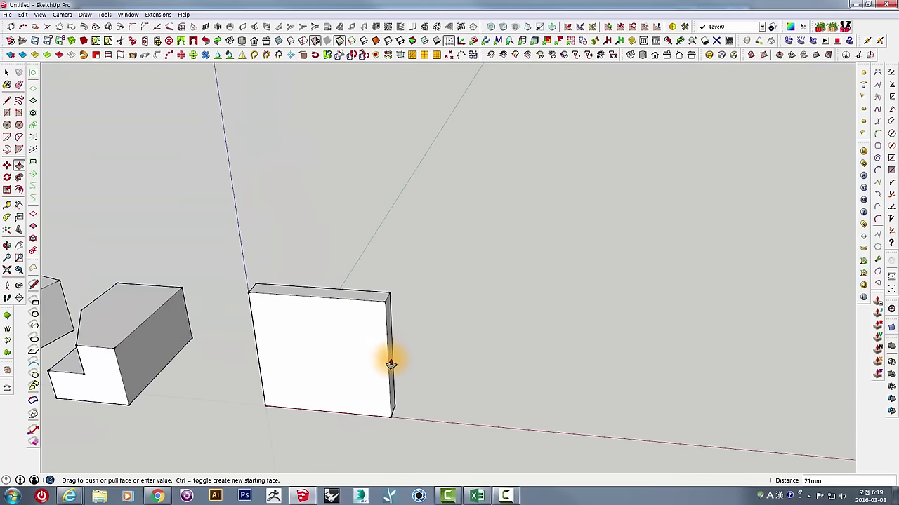
click(382, 363)
mouse_move(382, 364)
middle_down()
mouse_move(438, 347)
mouse_move(407, 372)
mouse_move(463, 351)
mouse_move(477, 245)
middle_up()
key(space)
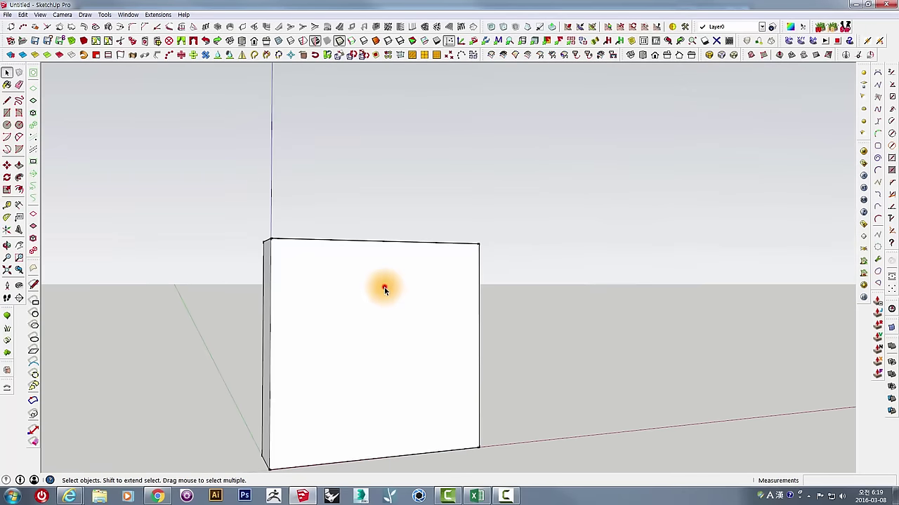
click(384, 287)
mouse_move(384, 287)
middle_down()
mouse_move(267, 264)
mouse_move(241, 325)
mouse_move(371, 306)
mouse_move(384, 268)
mouse_move(482, 260)
mouse_move(207, 218)
middle_up()
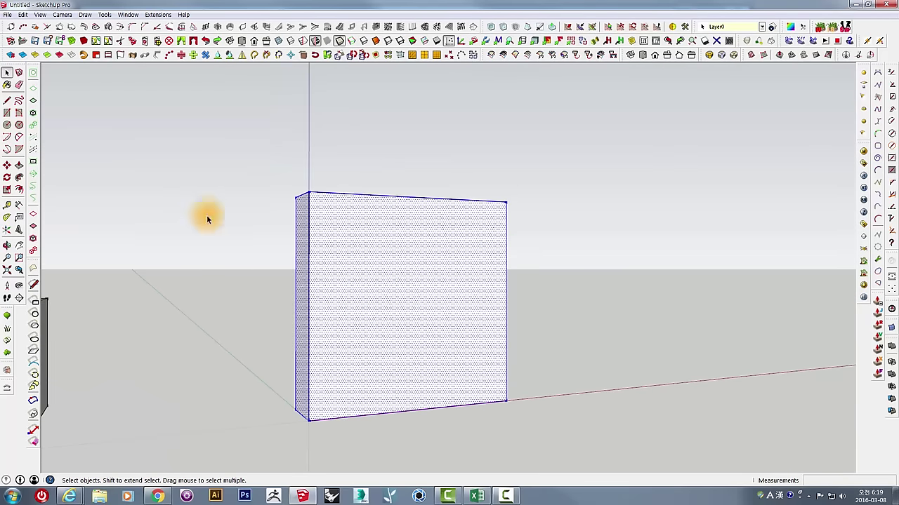
- Try a circle centred on the slab's top-left corner, then undo it
click(307, 191)
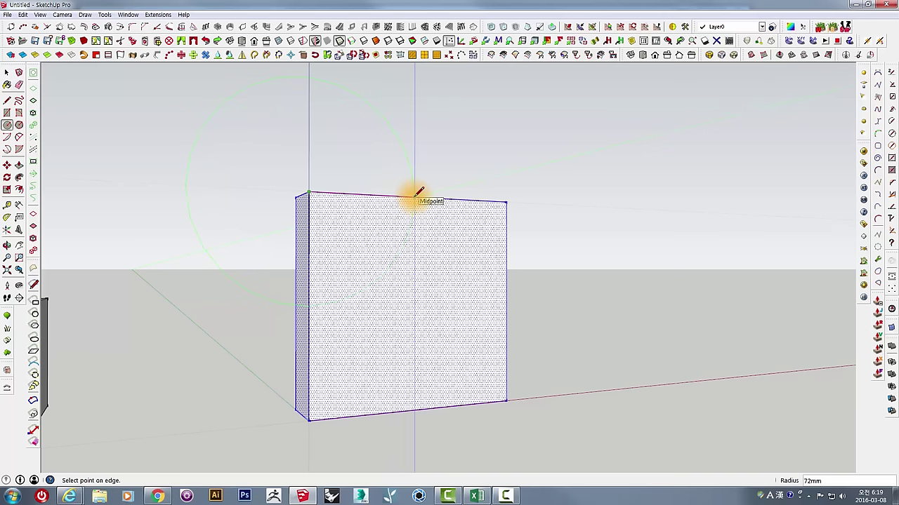
click(419, 191)
middle_drag(391, 241, 355, 274)
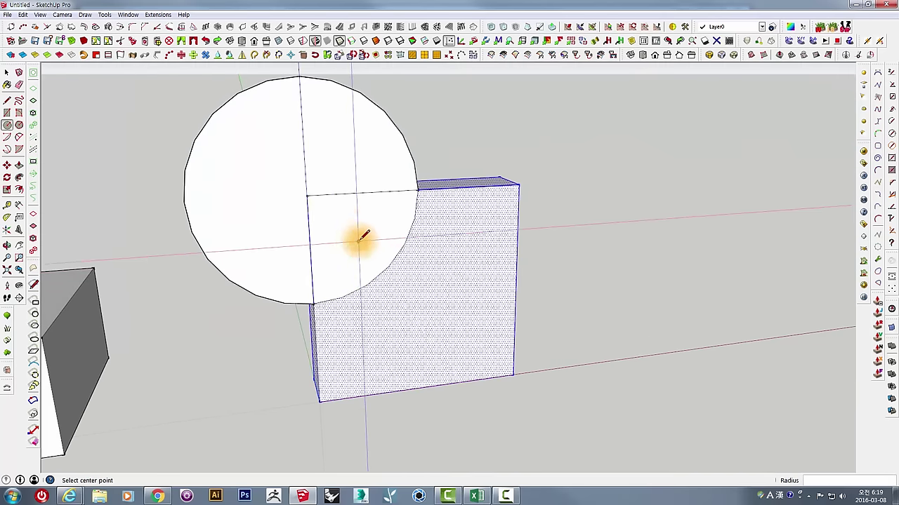
key(ctrl+z)
key(space)
- Triple-click to select the whole slab and make it a group
click(438, 154)
triple_click(388, 243)
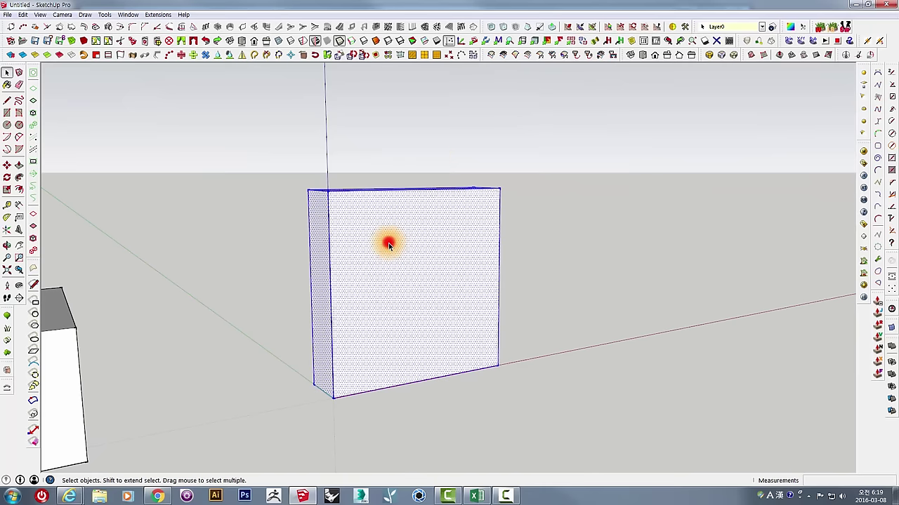
right_click(389, 243)
click(416, 311)
- Switch to the Front view and choose an option from the slab group's context menu
key(1)
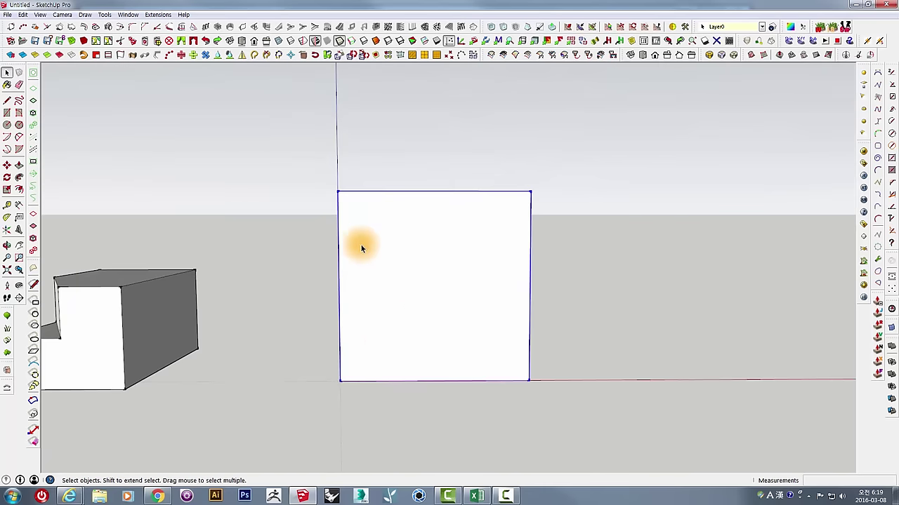
right_click(385, 216)
click(293, 185)
click(376, 241)
mouse_move(356, 241)
middle_down()
mouse_move(532, 241)
mouse_move(397, 269)
middle_up()
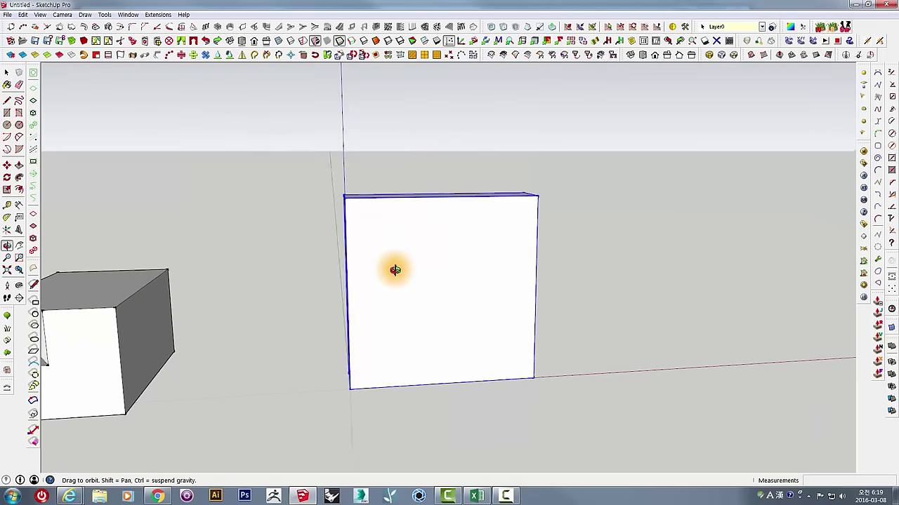
right_click(391, 211)
click(421, 274)
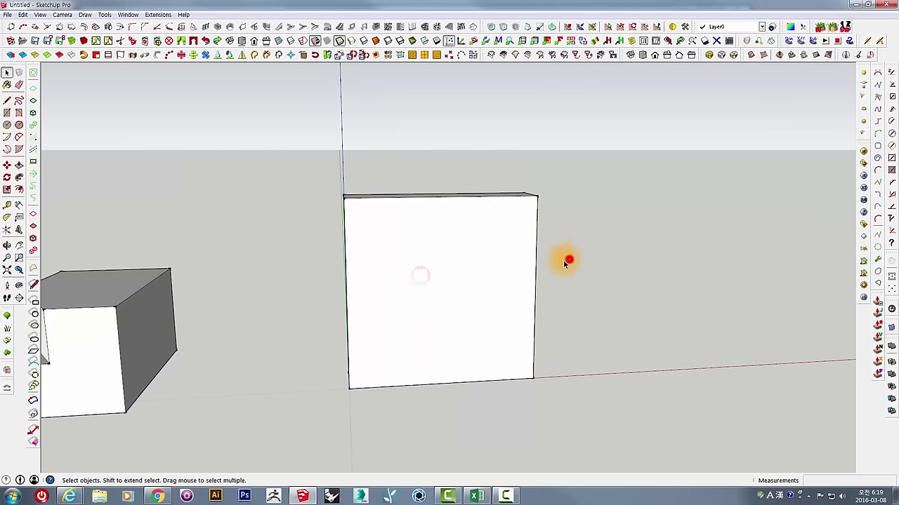
- Open the slab group for editing, then return to selection and orbit to another side
mouse_move(568, 260)
middle_down()
mouse_move(405, 365)
mouse_move(295, 377)
mouse_move(368, 325)
mouse_move(235, 265)
mouse_move(345, 203)
middle_up()
click(391, 337)
double_click(344, 203)
scroll(344, 208, up, 2)
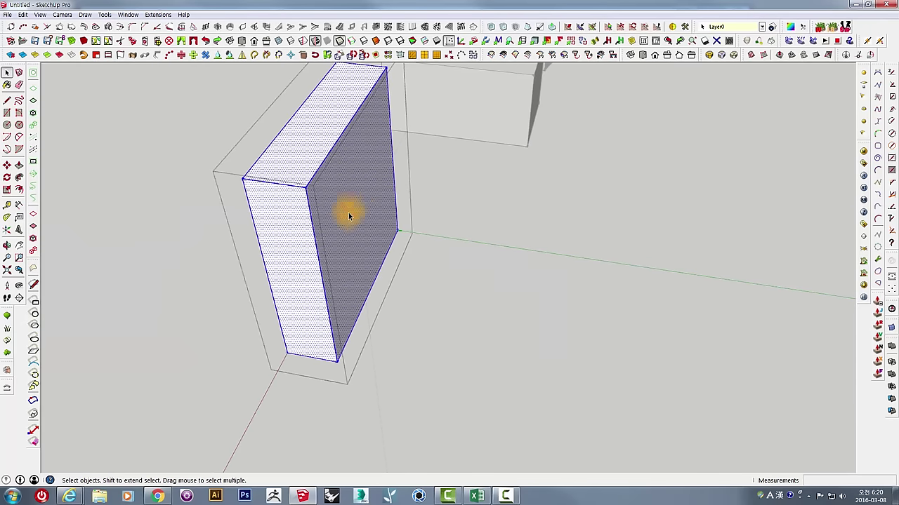
key(p)
click(341, 217)
key(space)
mouse_move(271, 251)
middle_down()
mouse_move(529, 251)
mouse_move(445, 286)
mouse_move(457, 317)
mouse_move(423, 333)
mouse_move(411, 363)
middle_up()
- Copy the panel edge to edge with Move+Ctrl and array it into a row of ten
key(m)
click(369, 358)
key(ctrl)
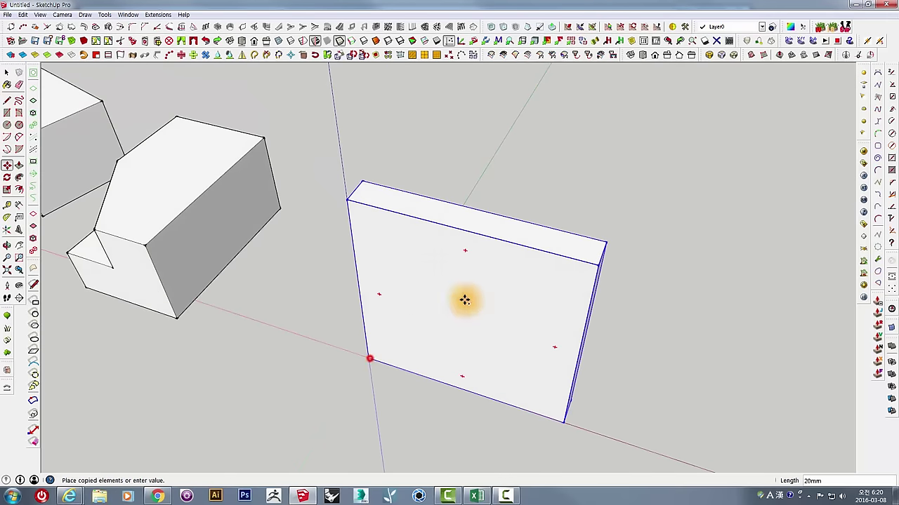
click(492, 163)
mouse_move(507, 159)
middle_down()
mouse_move(467, 255)
mouse_move(425, 240)
middle_up()
click(421, 240)
key(ctrl)
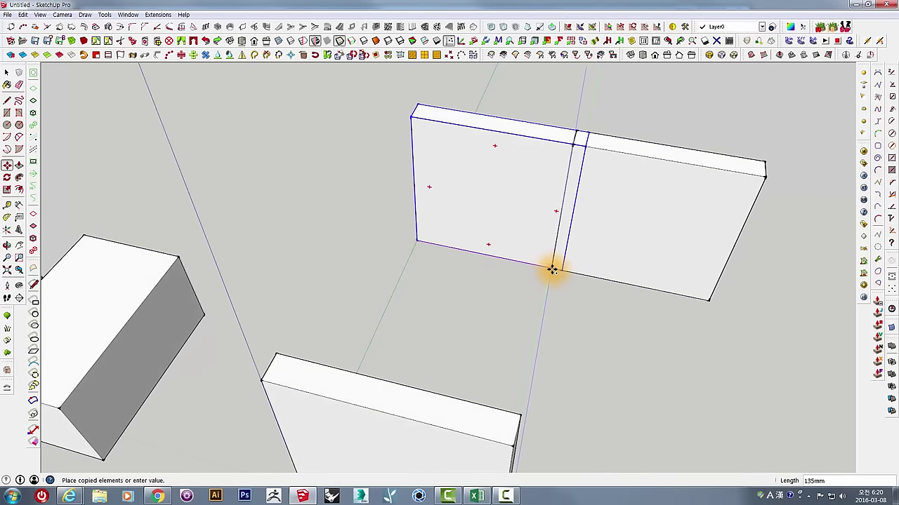
click(556, 272)
text(*10)
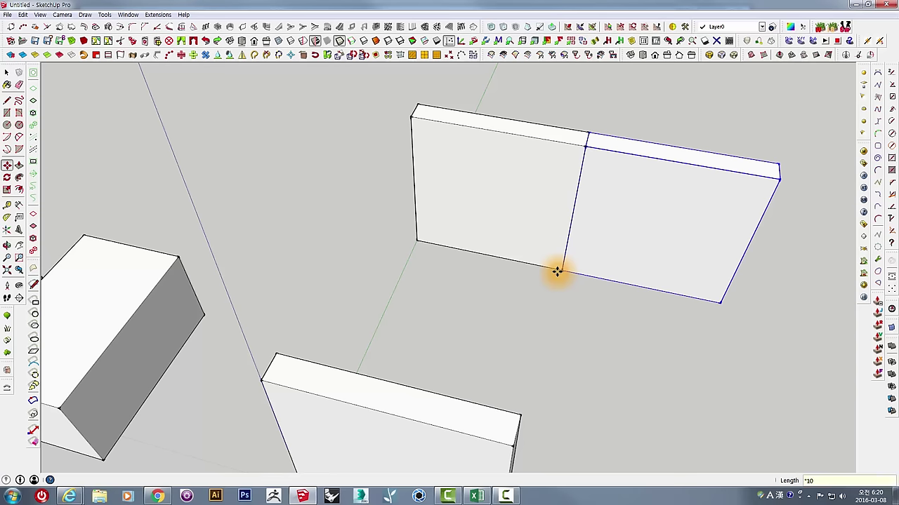
key(Return)
scroll(555, 268, down, 3)
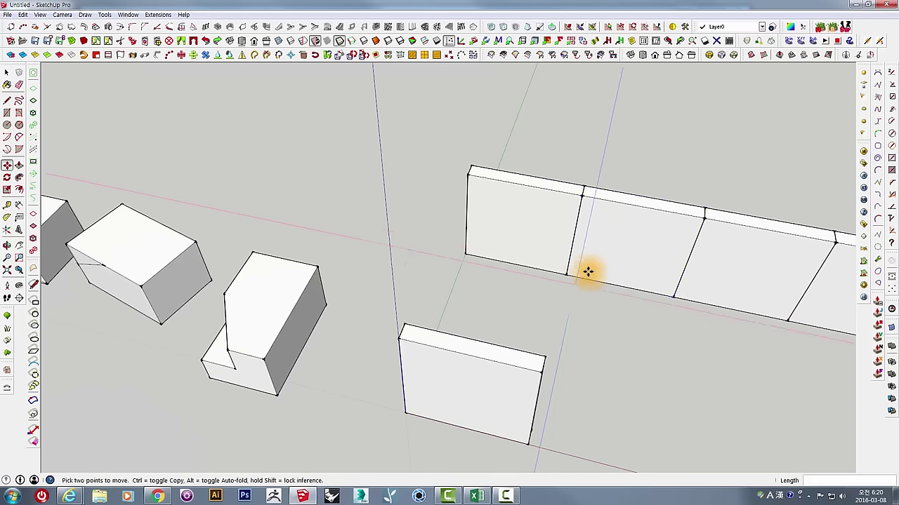
scroll(587, 269, down, 3)
mouse_move(664, 279)
middle_down()
mouse_move(486, 265)
mouse_move(634, 253)
mouse_move(700, 259)
mouse_move(667, 297)
mouse_move(762, 314)
middle_up()
- Select the panel row and copy it upward, stacking it into five rows
key(space)
drag(767, 320, 414, 290)
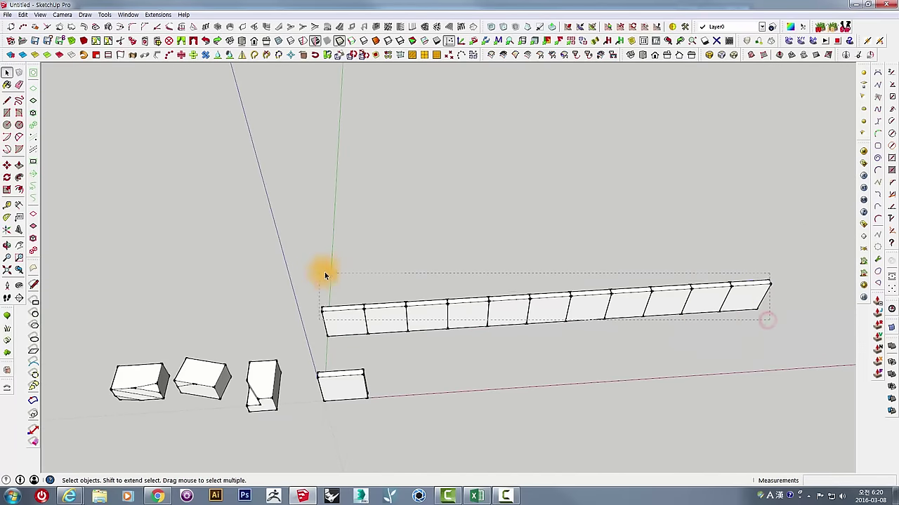
drag(325, 276, 322, 295)
mouse_move(321, 321)
middle_down()
mouse_move(422, 190)
mouse_move(467, 176)
mouse_move(384, 328)
middle_up()
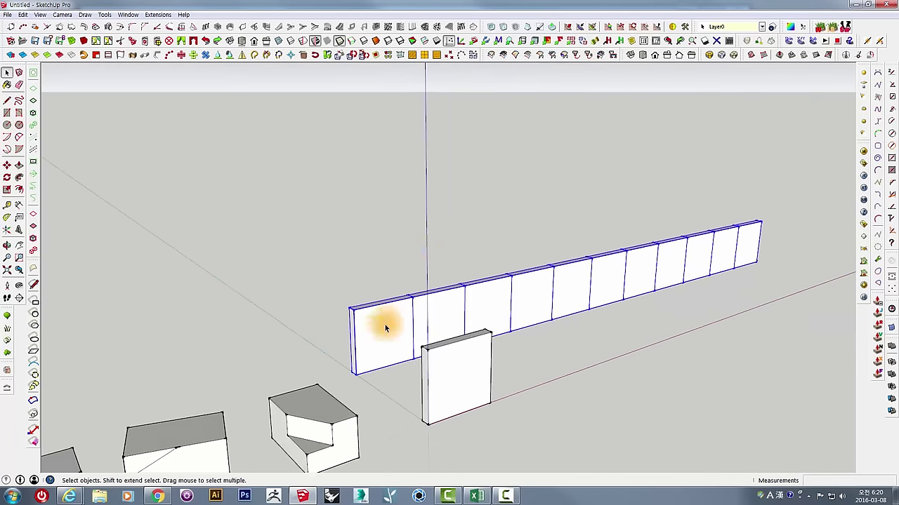
scroll(384, 328, up, 3)
key(m)
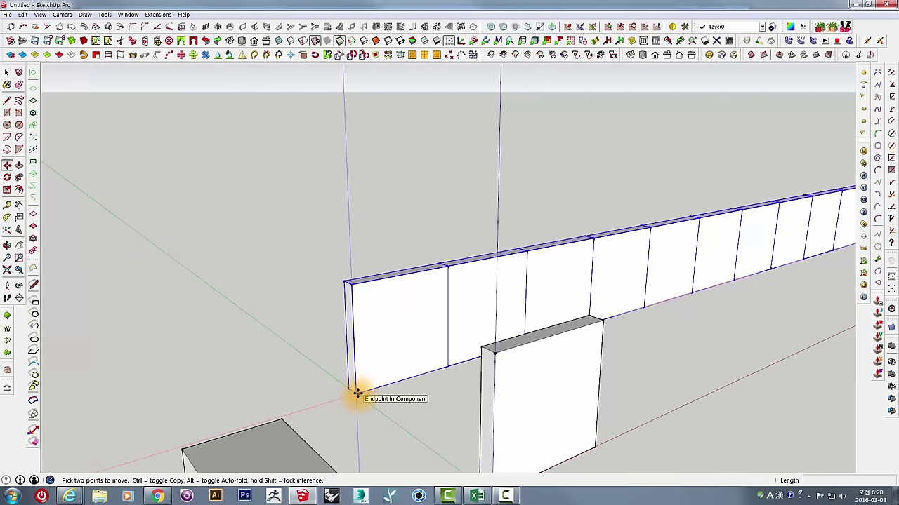
click(357, 393)
key(ctrl)
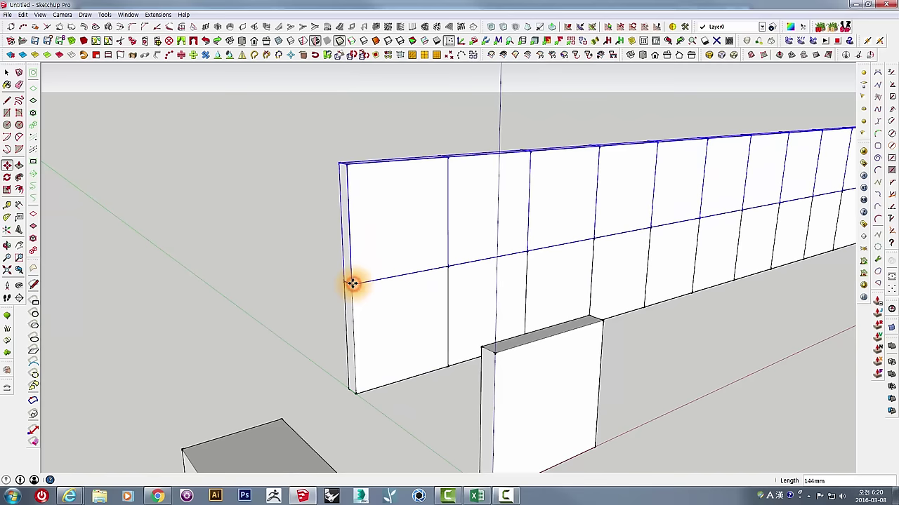
click(352, 283)
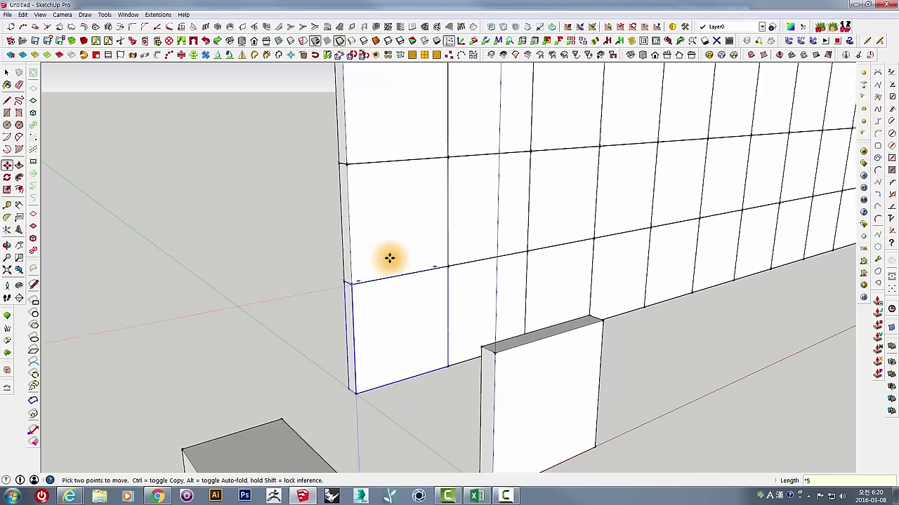
mouse_move(391, 257)
middle_down()
mouse_move(571, 305)
mouse_move(405, 385)
middle_up()
scroll(503, 301, down, 2)
key(m)
scroll(473, 334, up, 3)
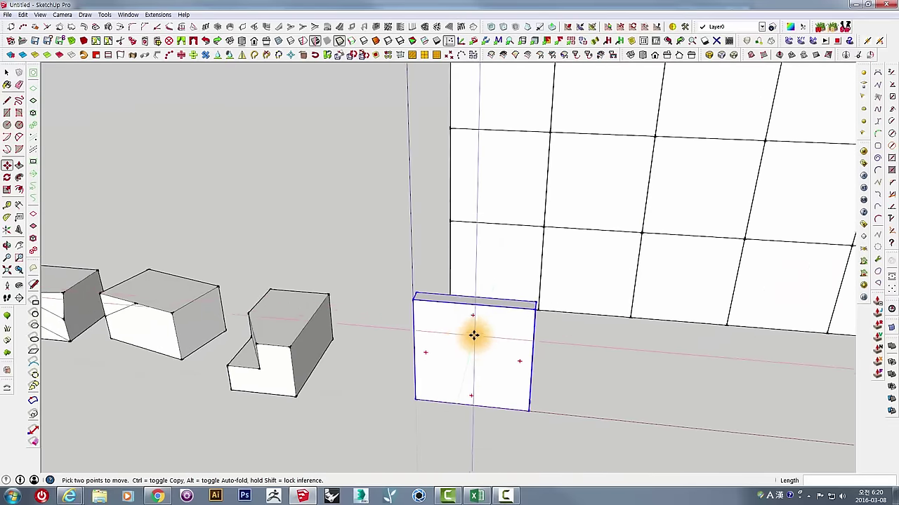
key(space)
- Zoom in and select the standalone front panel's faces
scroll(482, 340, up, 2)
click(482, 340)
scroll(505, 313, up, 1)
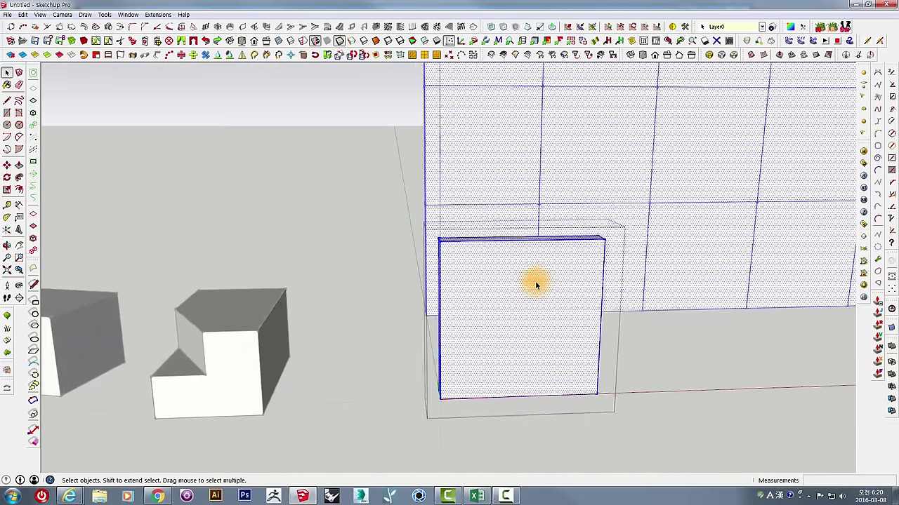
scroll(525, 281, up, 1)
scroll(516, 274, up, 1)
click(711, 337)
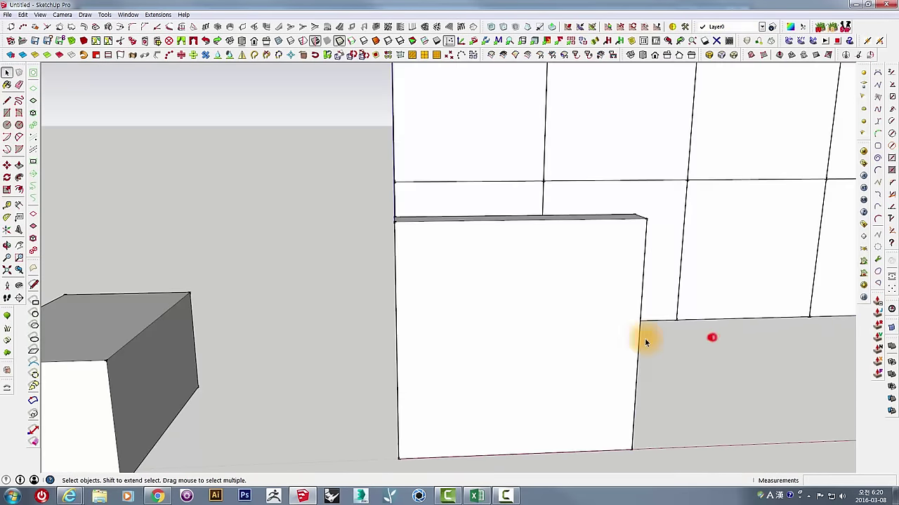
click(538, 321)
click(532, 297)
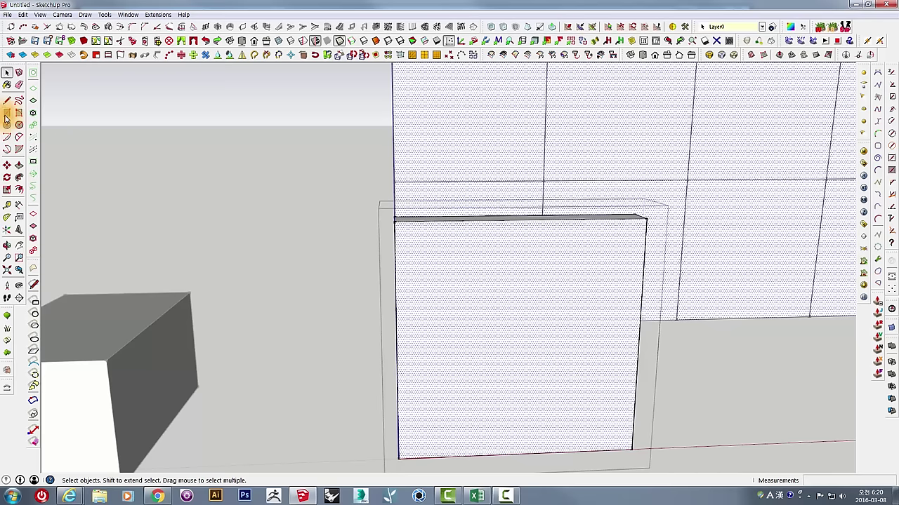
- Draw a trial circle on the front panel, then remove it
click(7, 125)
click(515, 327)
click(557, 325)
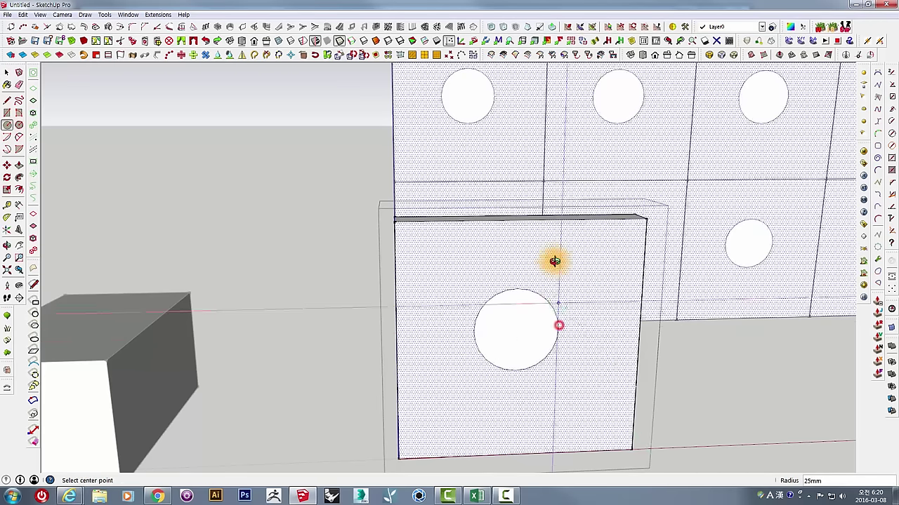
mouse_move(554, 260)
middle_down()
mouse_move(621, 141)
mouse_move(582, 305)
mouse_move(523, 383)
mouse_move(498, 345)
mouse_move(498, 295)
middle_up()
key(space)
- Make the front panel's geometry into its own group
click(444, 289)
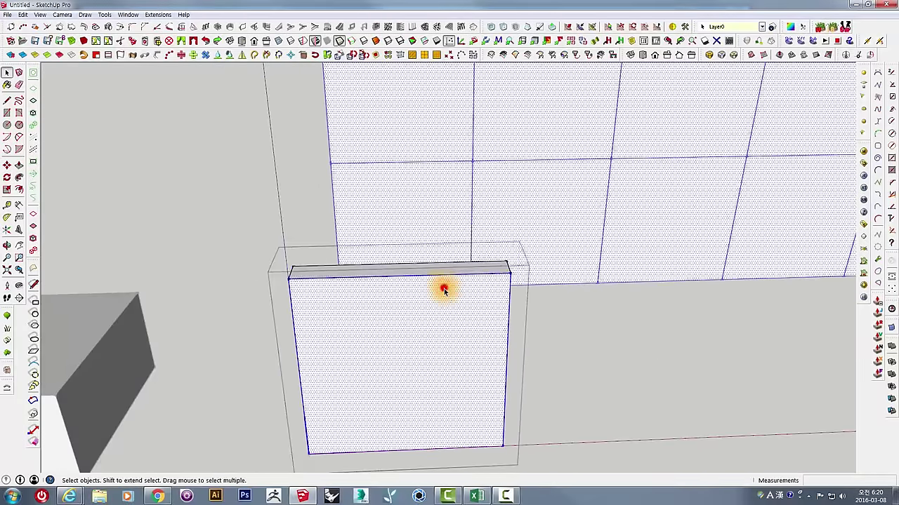
right_click(444, 289)
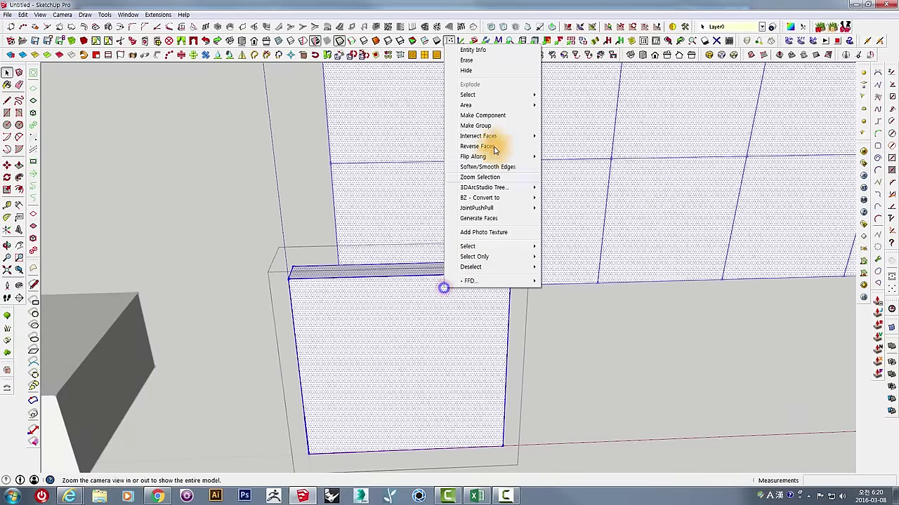
click(490, 130)
mouse_move(490, 129)
middle_down()
mouse_move(540, 239)
mouse_move(475, 255)
middle_up()
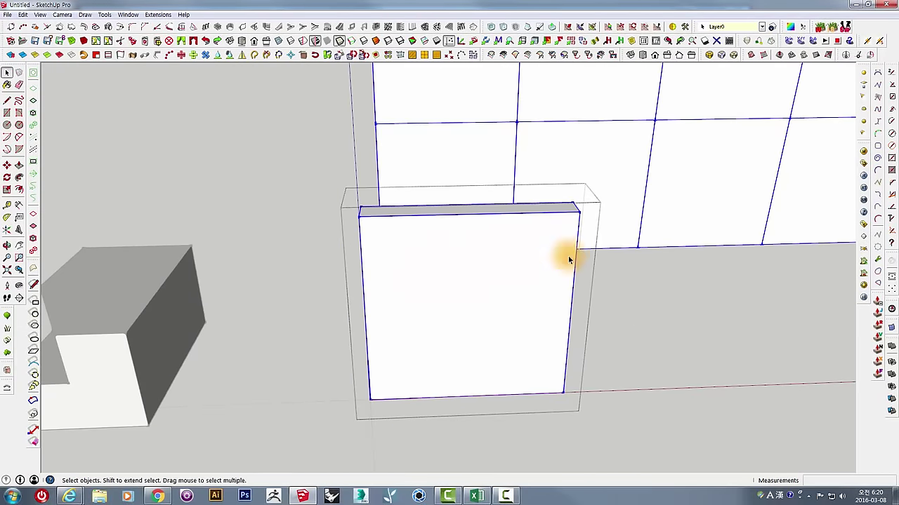
- Draw a circle centred on the panel's top-left corner, its radius reaching the top edge
click(8, 125)
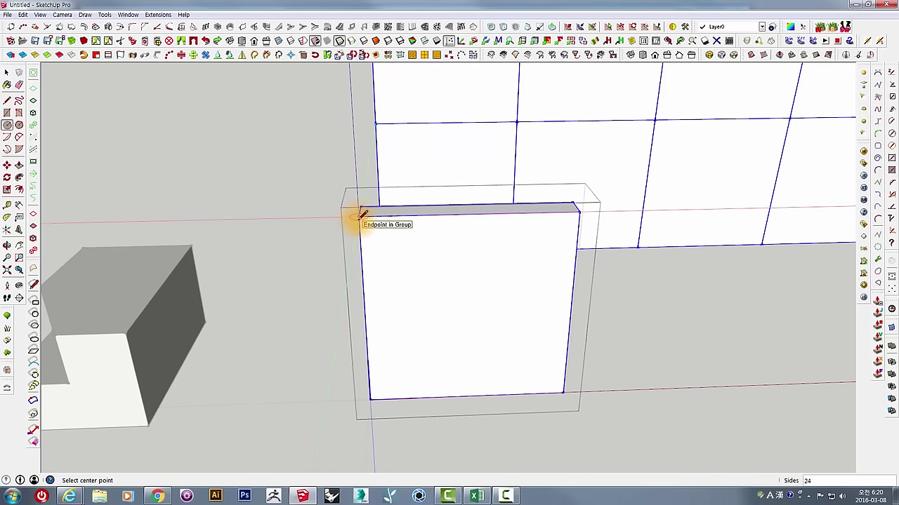
mouse_move(363, 208)
middle_down()
mouse_move(367, 184)
mouse_move(341, 160)
mouse_move(365, 221)
middle_up()
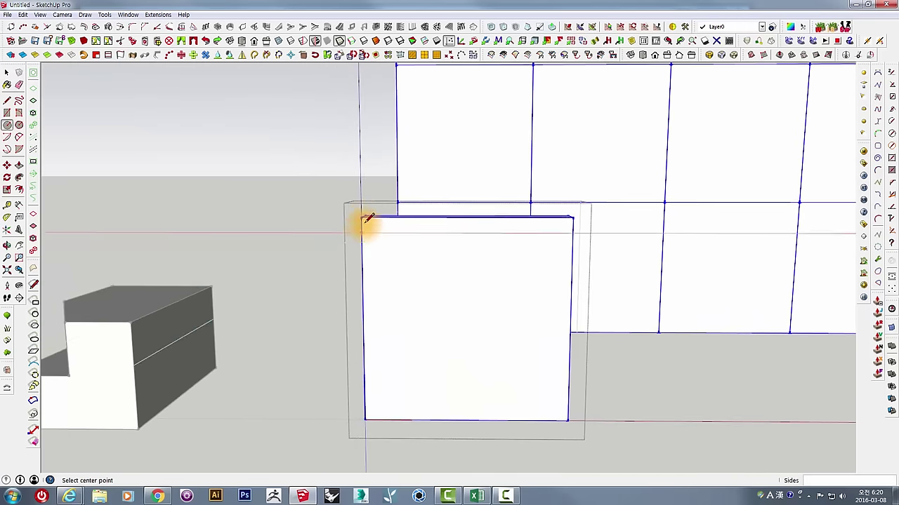
click(363, 218)
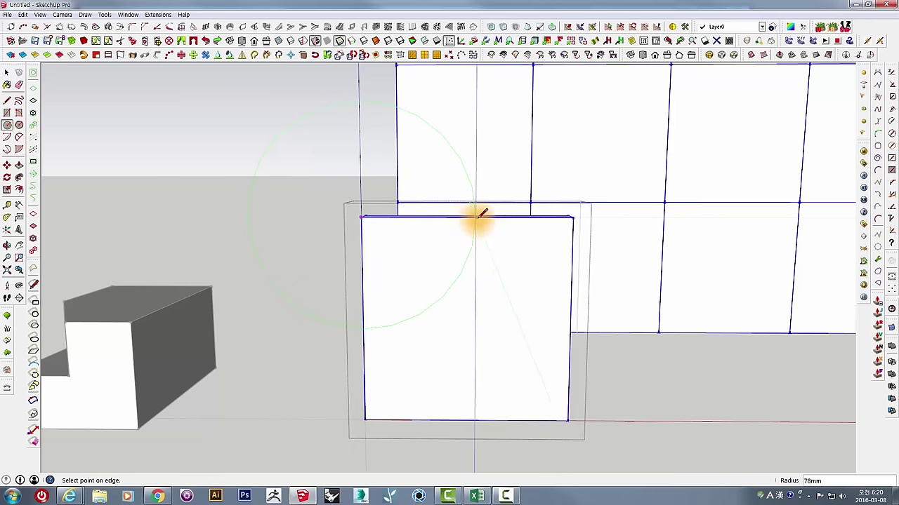
middle_drag(431, 235, 438, 251)
key(Escape)
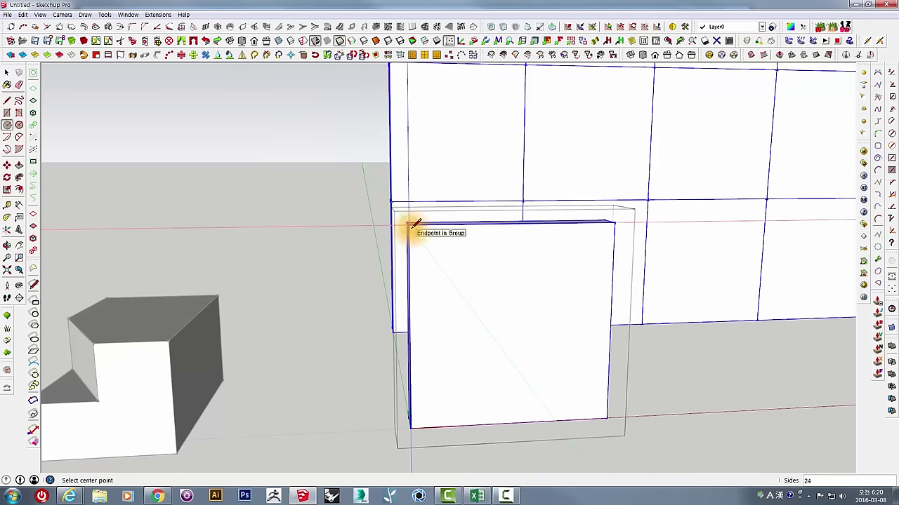
middle_drag(414, 223, 411, 245)
scroll(409, 242, up, 2)
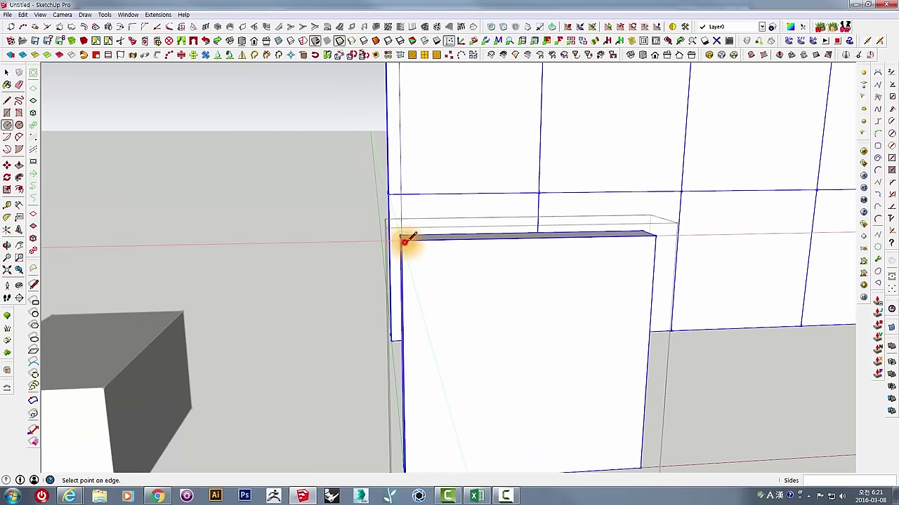
click(404, 241)
click(540, 233)
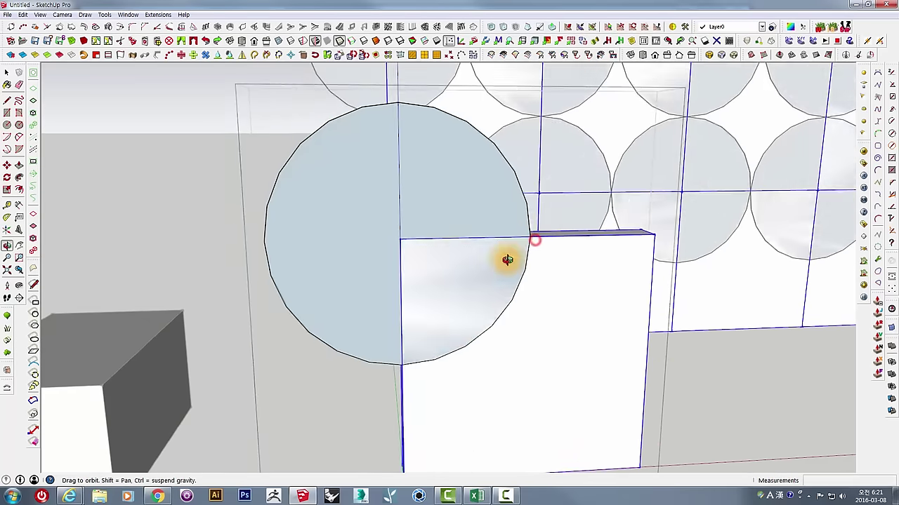
middle_drag(508, 257, 386, 222)
key(space)
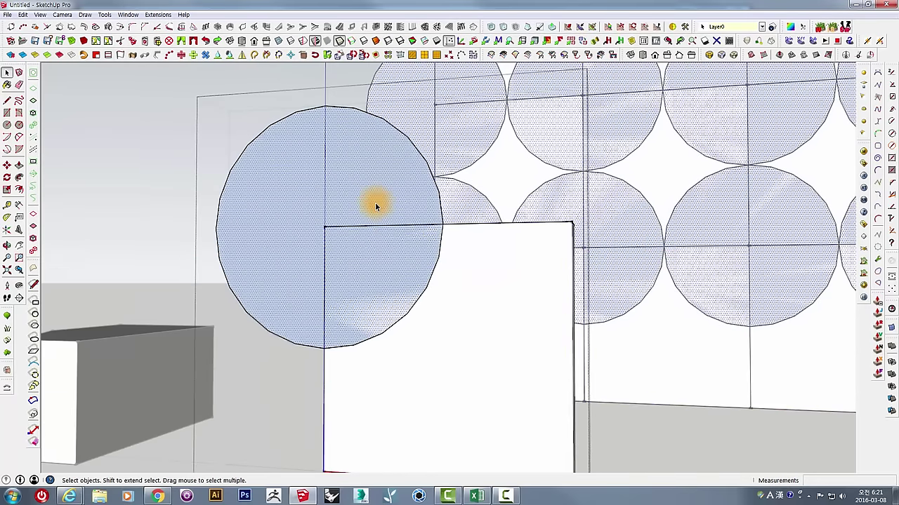
- Change the 72mm corner circle's segment count from 24 to 48 in Entity Info
click(309, 110)
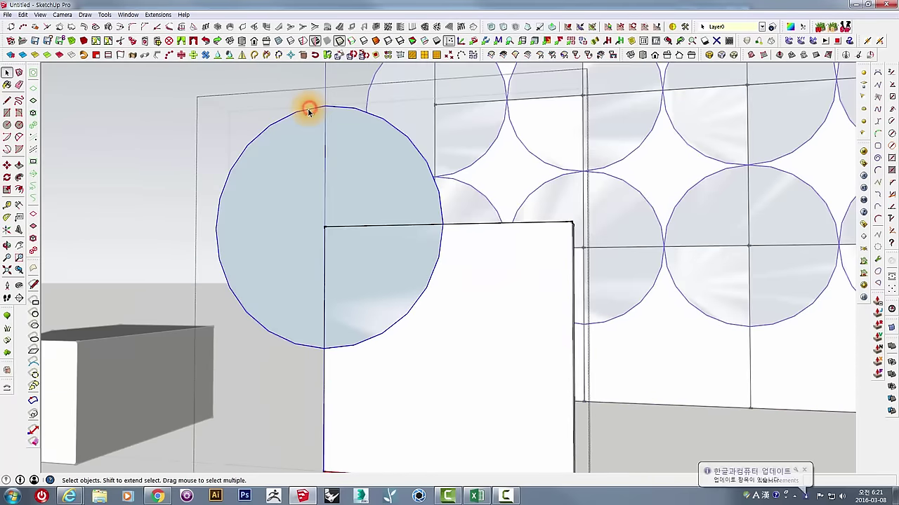
right_click(308, 112)
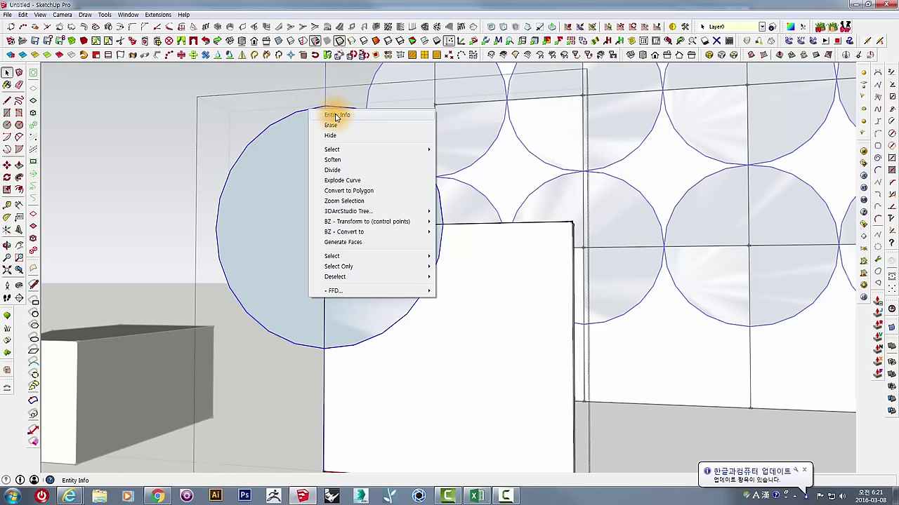
click(335, 115)
drag(341, 111, 531, 109)
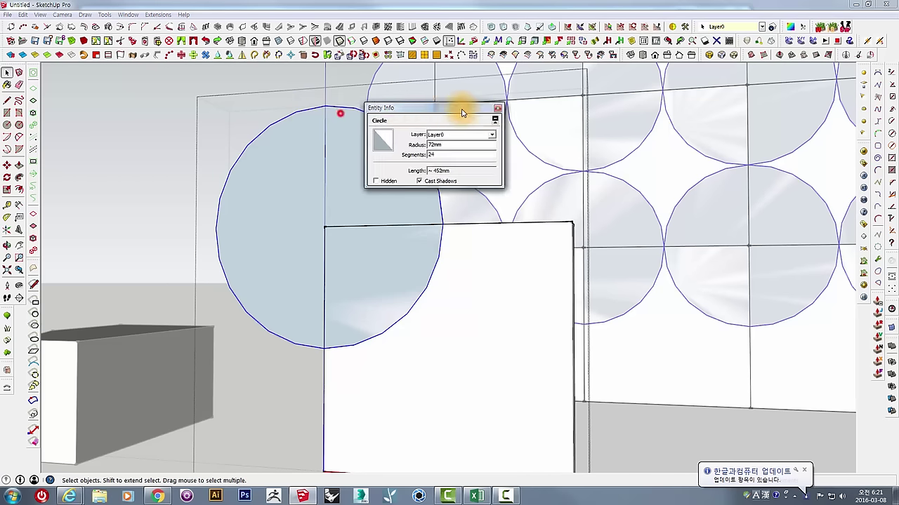
click(512, 156)
text(48)
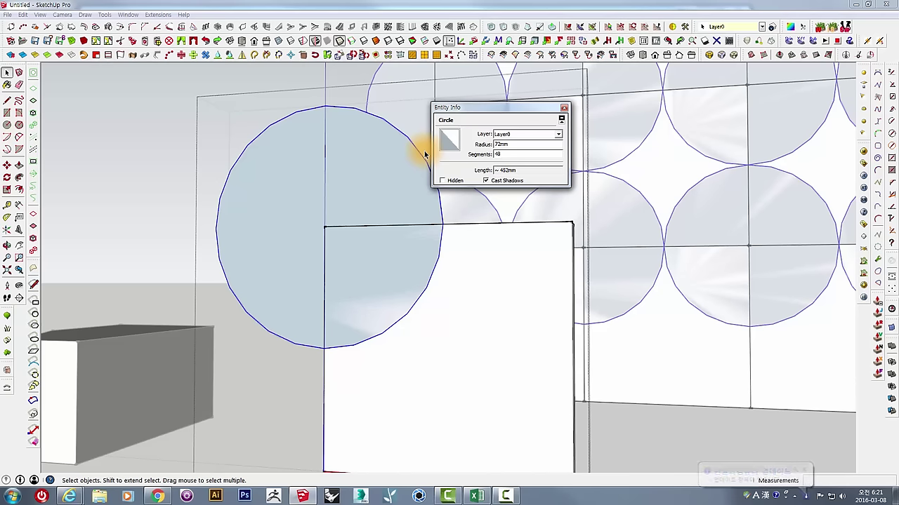
click(511, 156)
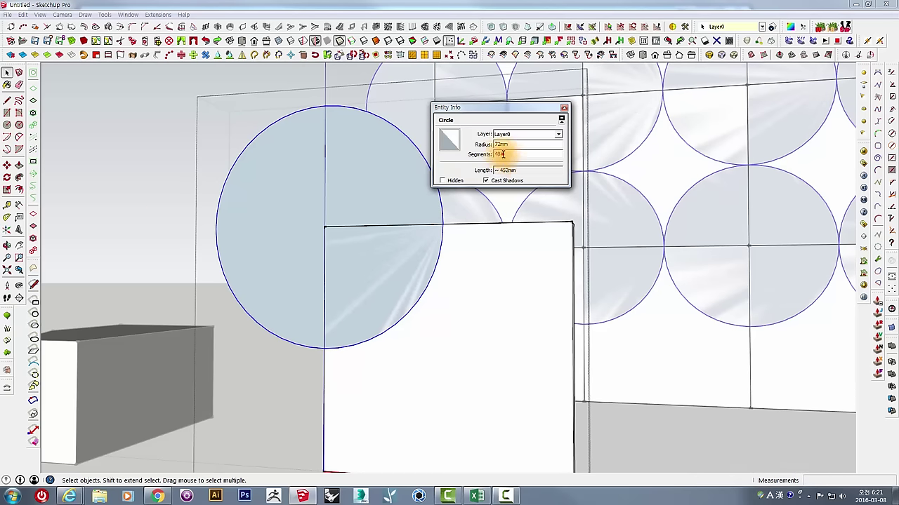
drag(501, 107, 580, 88)
middle_drag(475, 195, 496, 250)
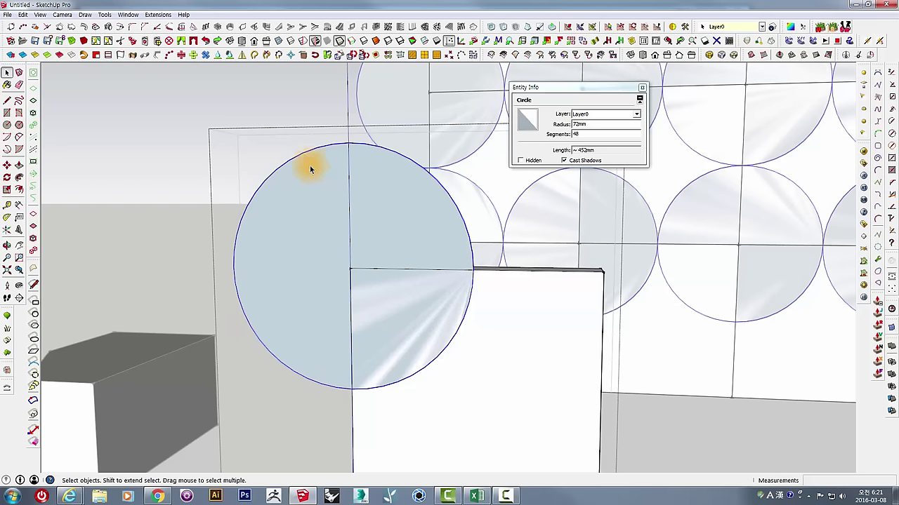
middle_drag(310, 168, 431, 204)
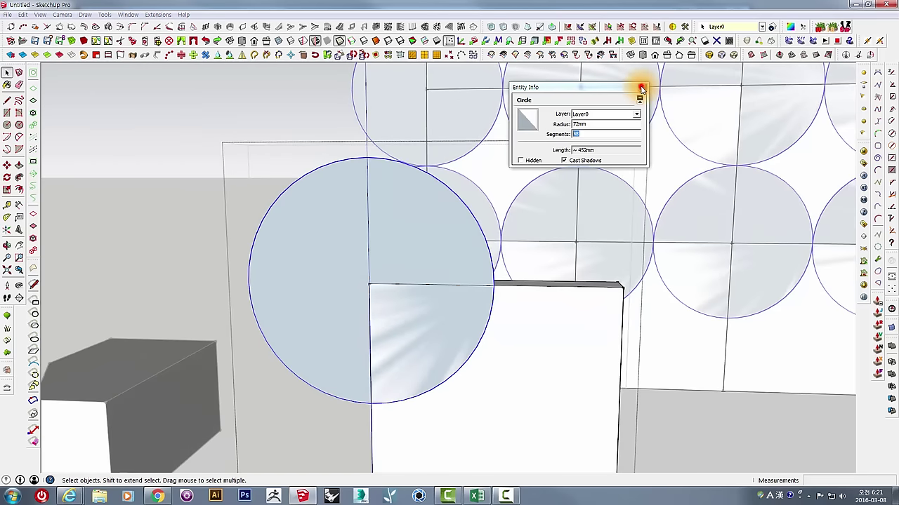
click(641, 88)
mouse_move(451, 245)
middle_down()
mouse_move(501, 217)
mouse_move(195, 193)
middle_up()
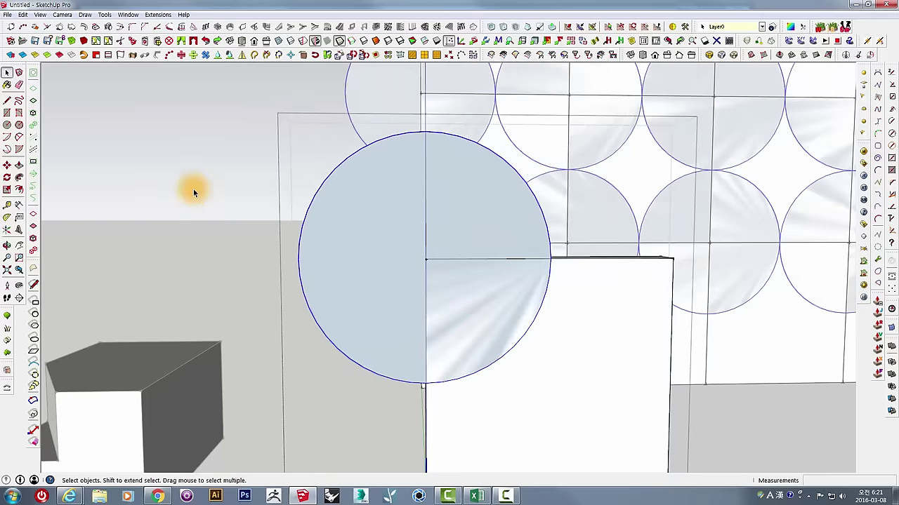
- Draw a 9mm-radius circle centred where the large circle meets the panel's top edge
click(7, 125)
mouse_move(509, 267)
middle_down()
mouse_move(485, 415)
mouse_move(485, 281)
middle_up()
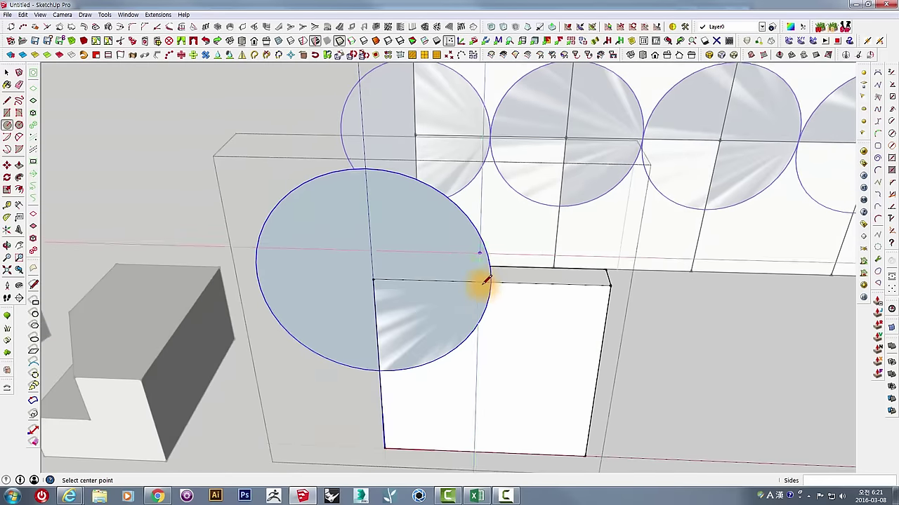
scroll(484, 280, up, 3)
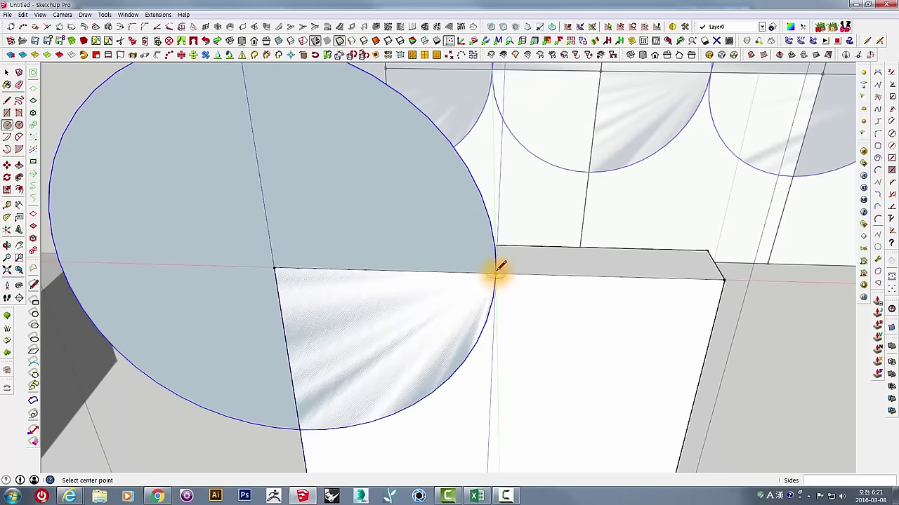
click(495, 272)
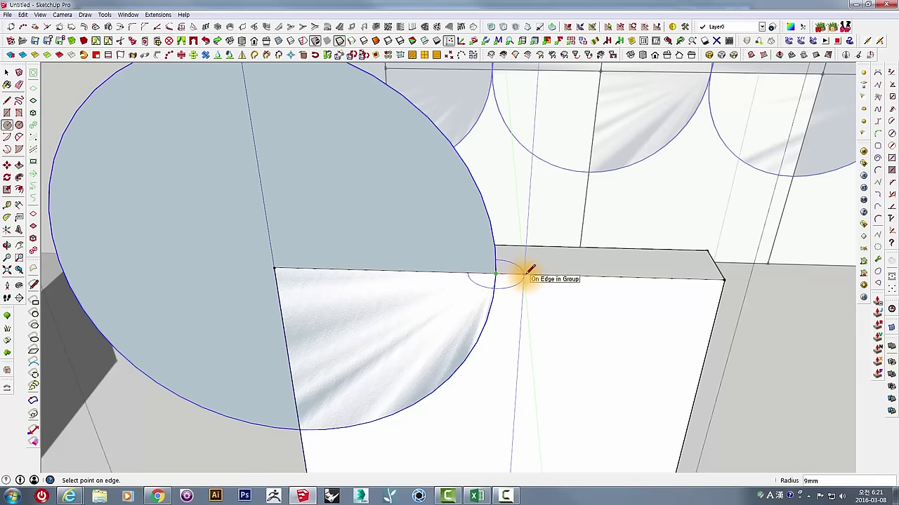
click(530, 271)
mouse_move(529, 271)
middle_down()
mouse_move(454, 325)
mouse_move(477, 302)
middle_up()
scroll(460, 323, up, 3)
- Set the small circle's segments to 20 in Entity Info
key(space)
click(479, 304)
click(479, 306)
right_click(479, 307)
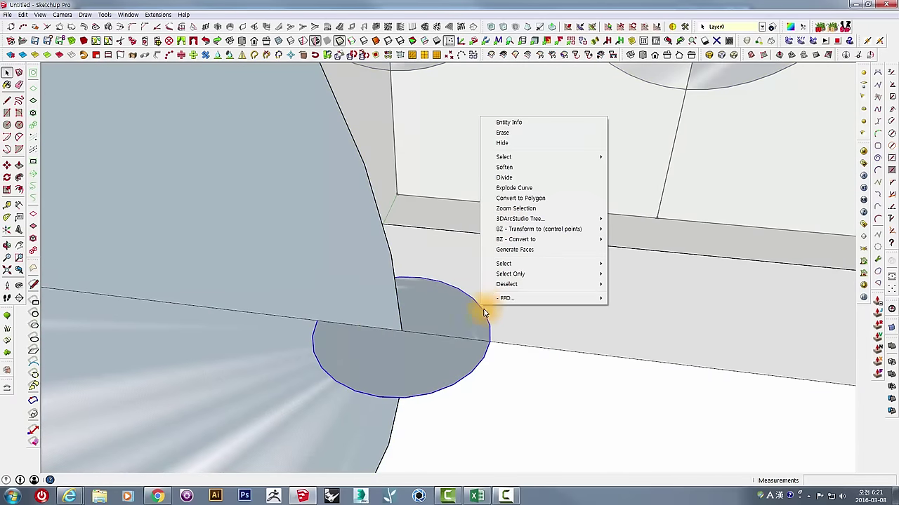
click(483, 311)
right_click(483, 313)
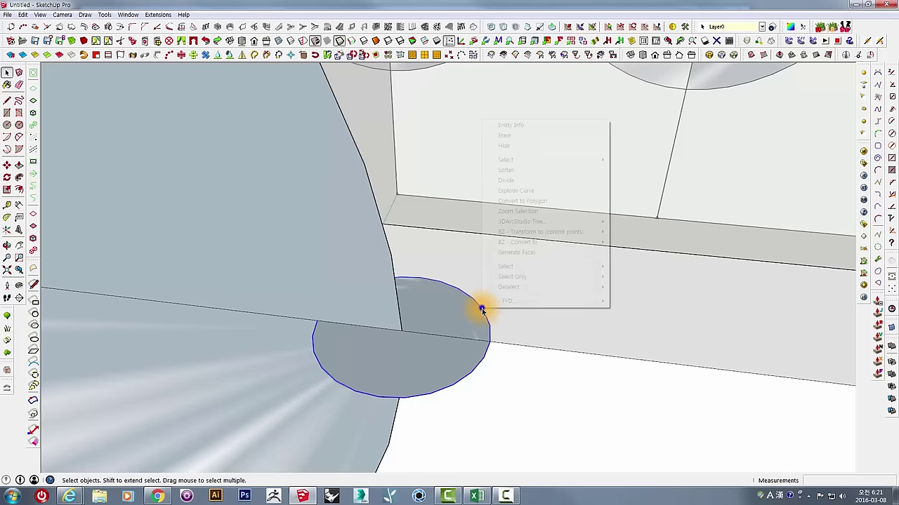
click(507, 128)
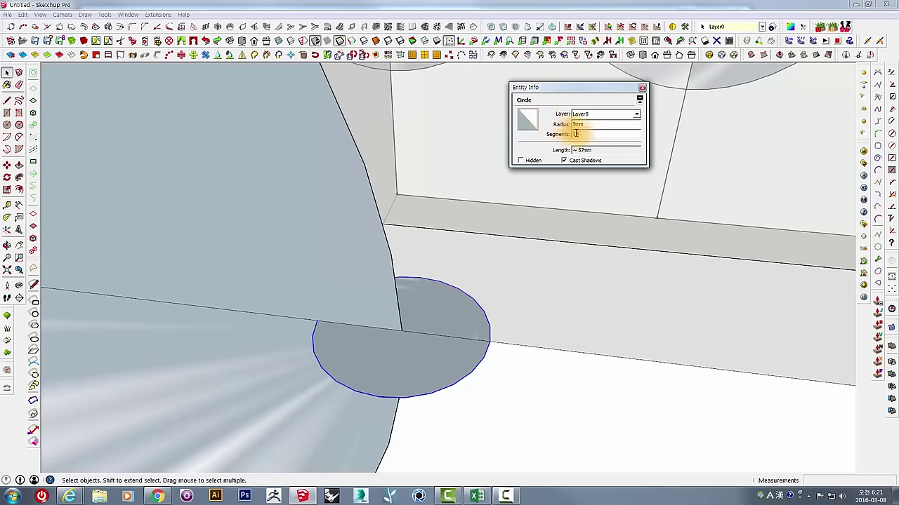
drag(583, 135, 531, 135)
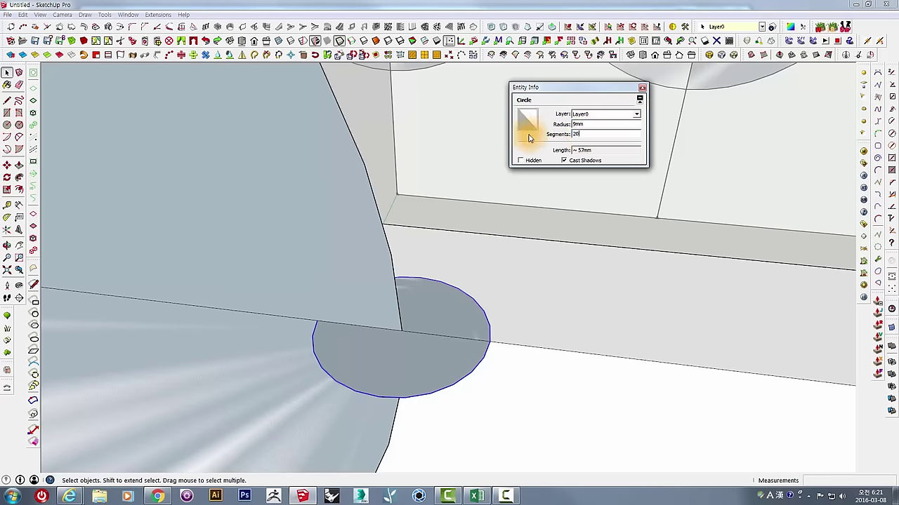
click(642, 88)
middle_drag(431, 220, 437, 318)
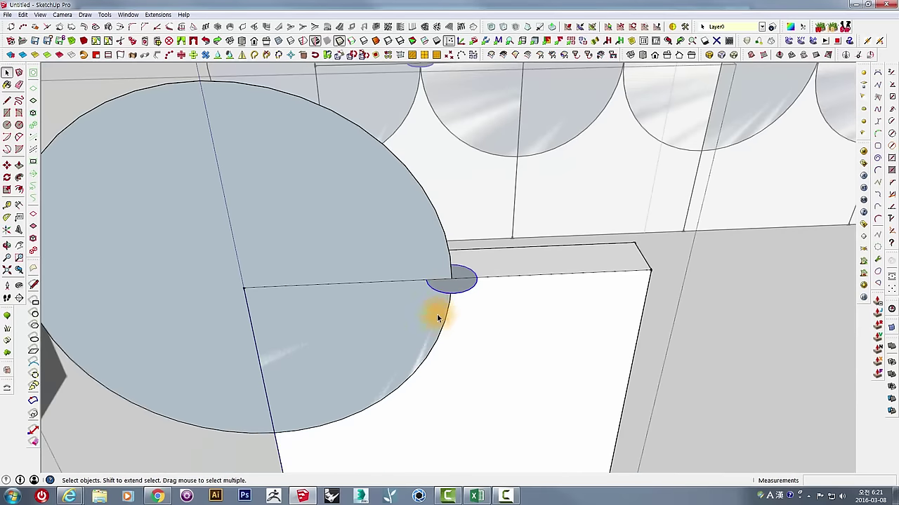
- Sweep the small circle around the large disk with Follow Me to form a torus ring
mouse_move(432, 274)
middle_down()
mouse_move(401, 253)
mouse_move(453, 236)
mouse_move(449, 274)
middle_up()
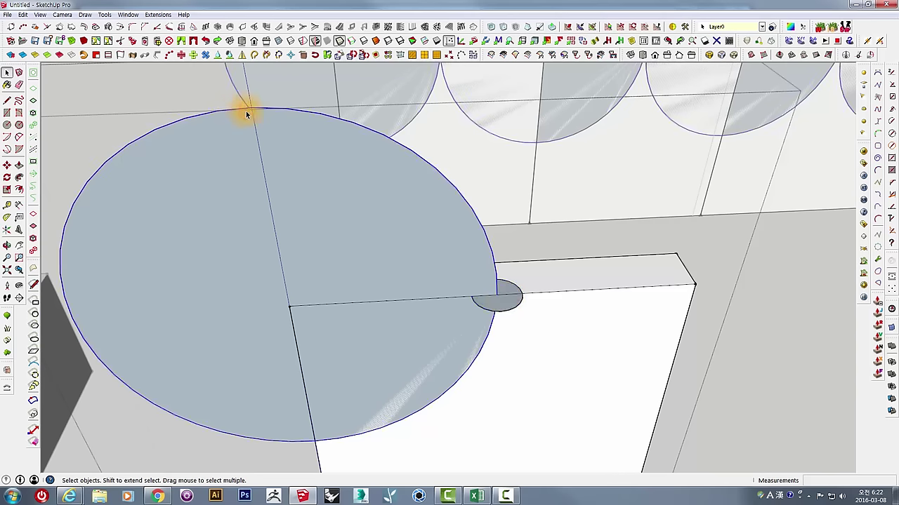
middle_drag(358, 195, 295, 255)
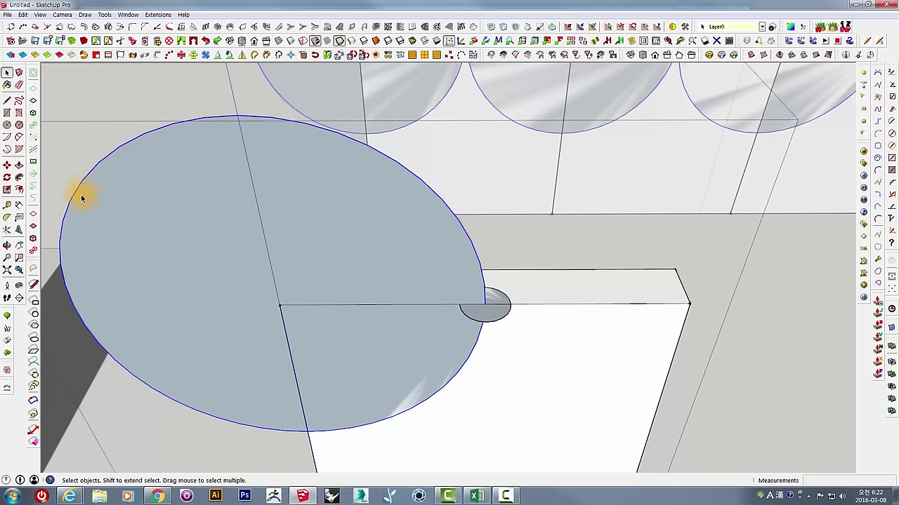
click(19, 178)
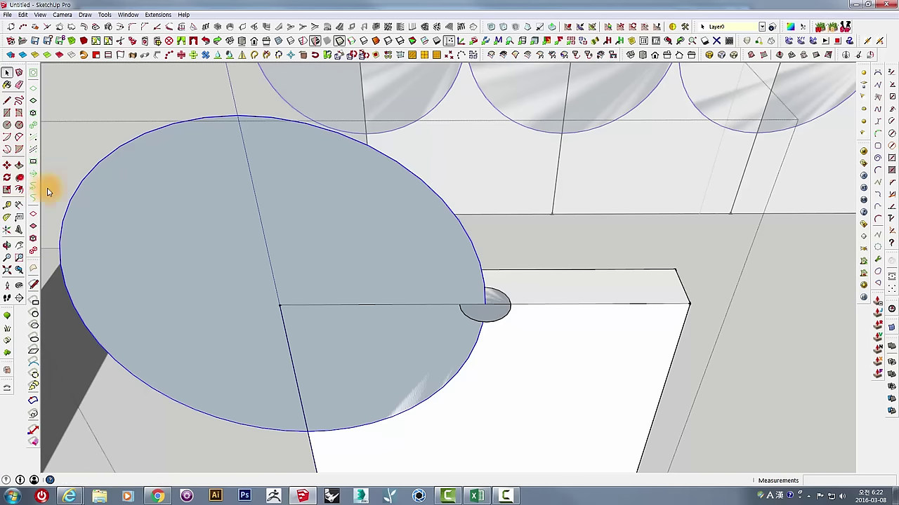
alt+drag(496, 316, 478, 341)
scroll(457, 281, up, 3)
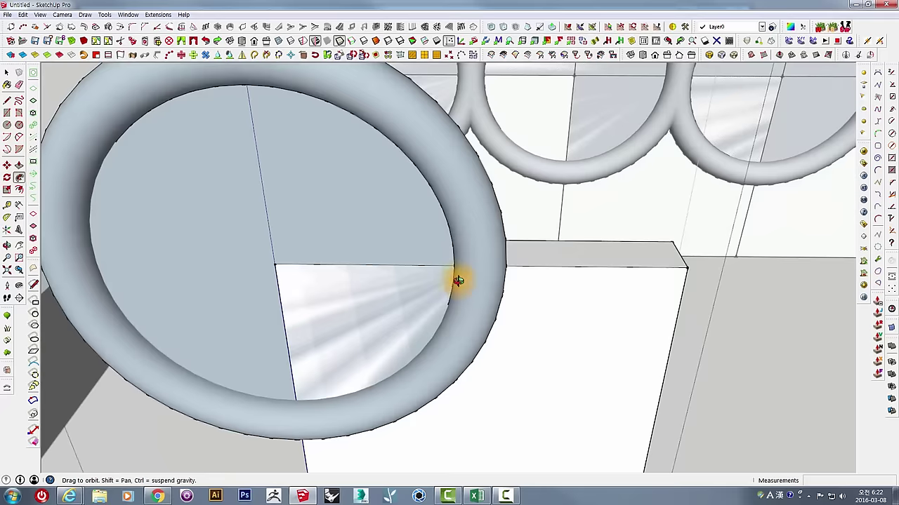
- Delete the inner disk face and reverse the faces of the torus ring
key(space)
key(Delete)
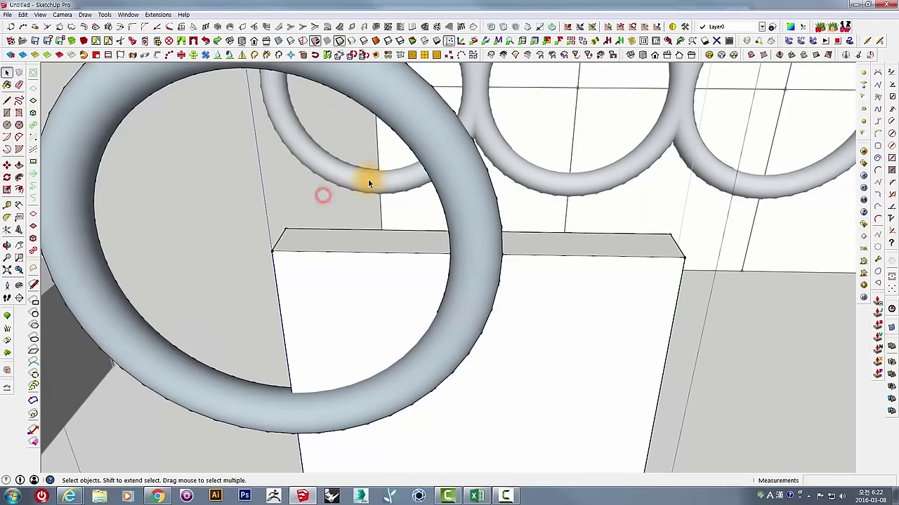
triple_click(424, 144)
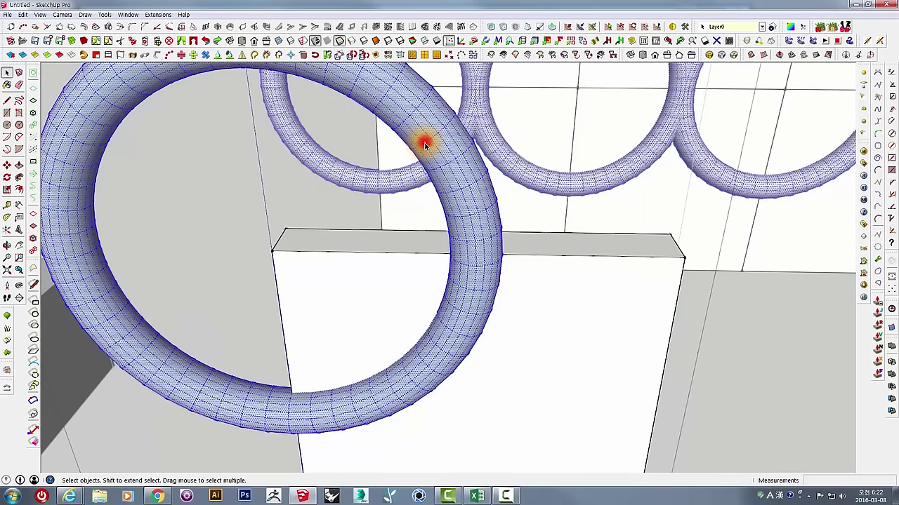
right_click(424, 144)
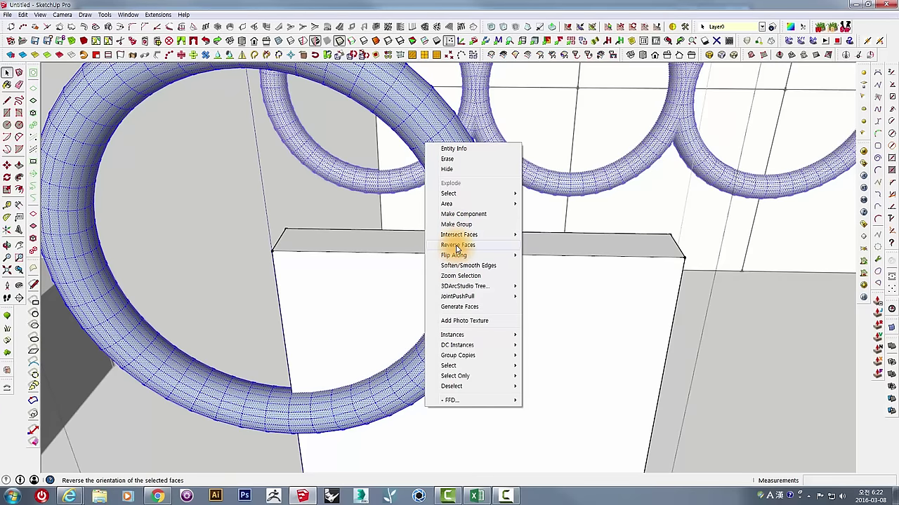
click(456, 246)
middle_drag(462, 275, 435, 205)
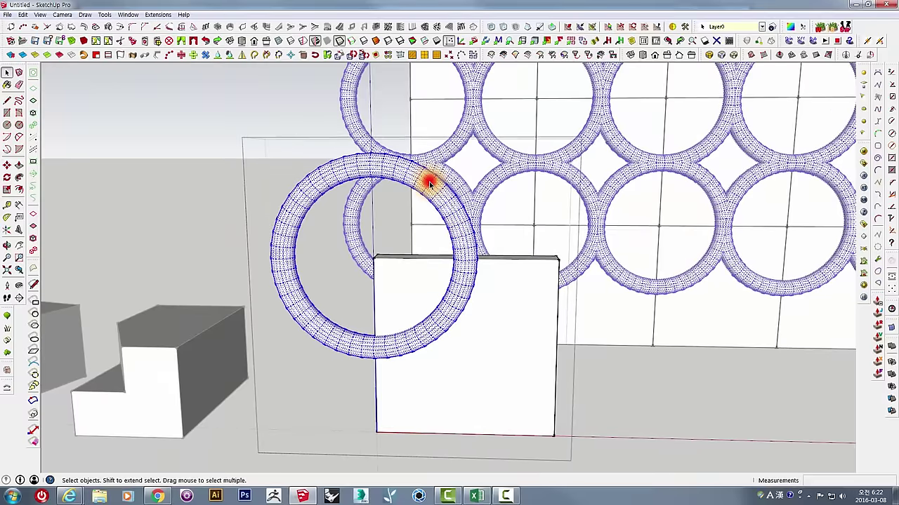
- Group the torus ring, then select it together with the front square panel
right_click(430, 182)
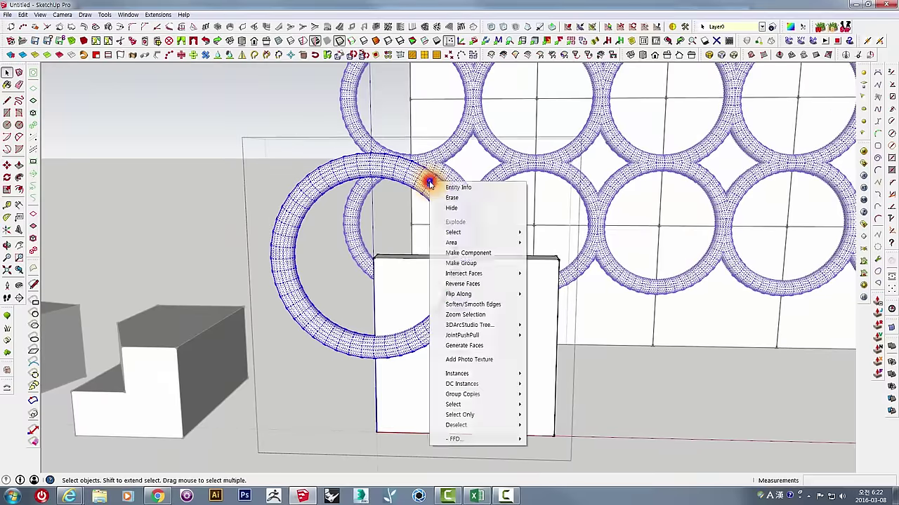
click(464, 263)
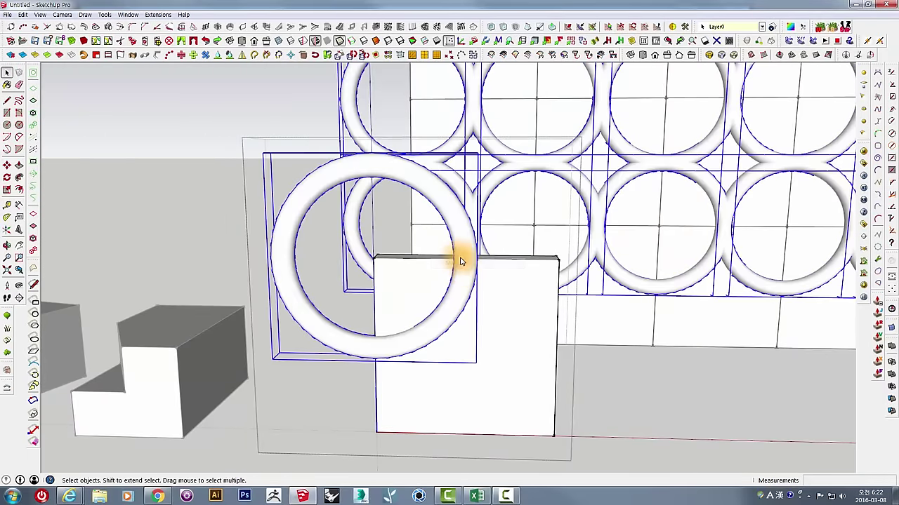
click(504, 310)
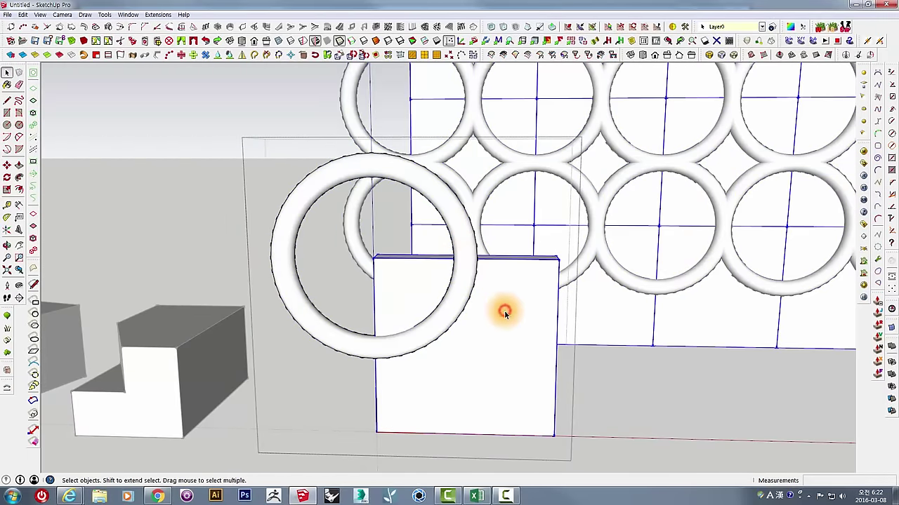
click(463, 252)
scroll(471, 295, up, 1)
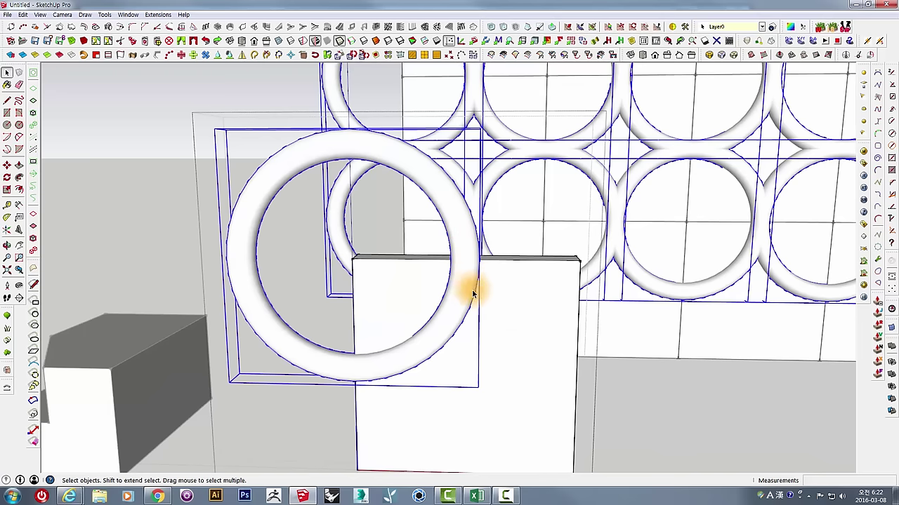
click(508, 314)
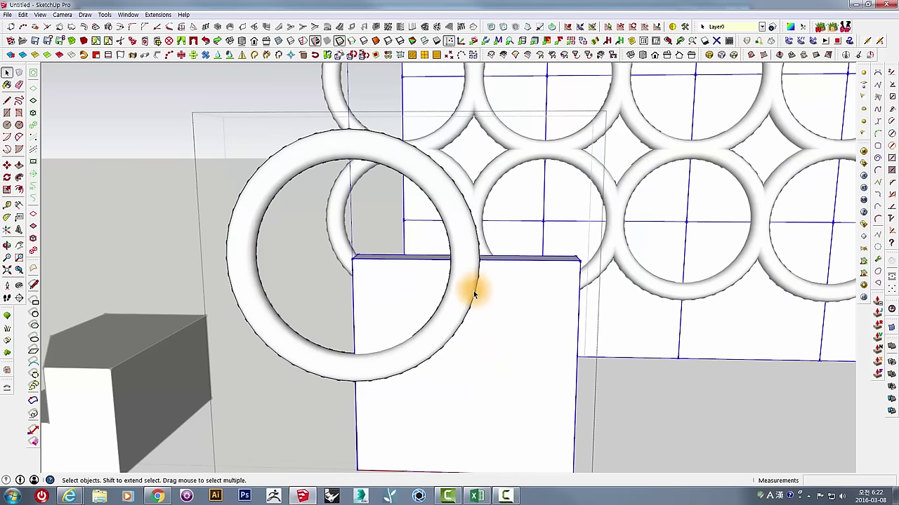
click(463, 284)
click(506, 309)
click(450, 212)
click(216, 142)
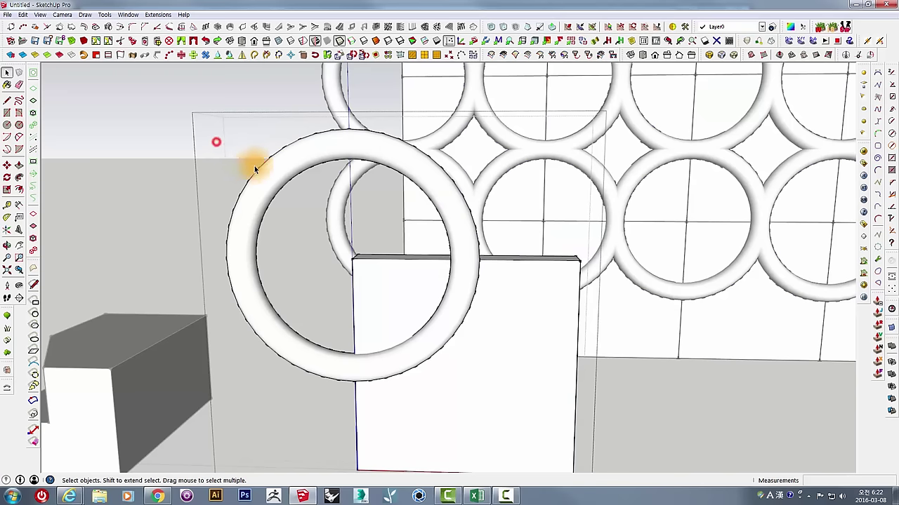
click(264, 173)
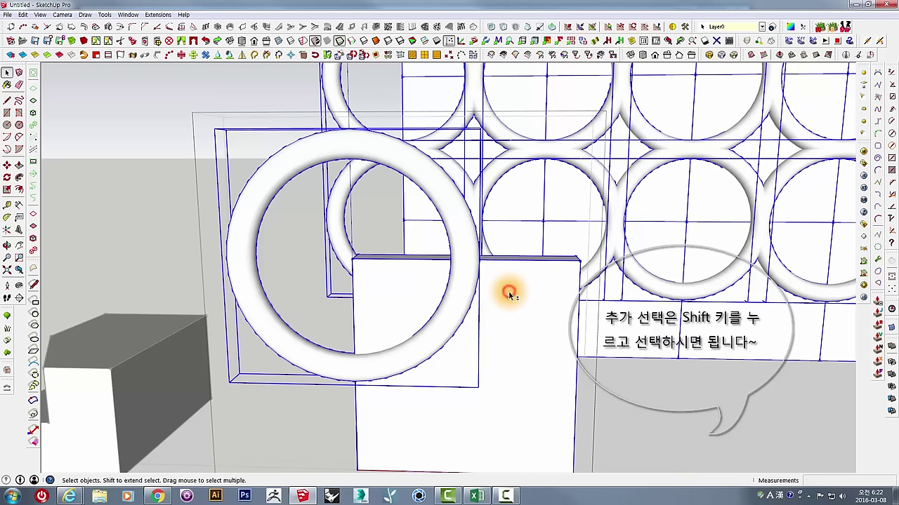
- Subtract the ring from the square panels using Solid Tools > Subtract
right_click(463, 252)
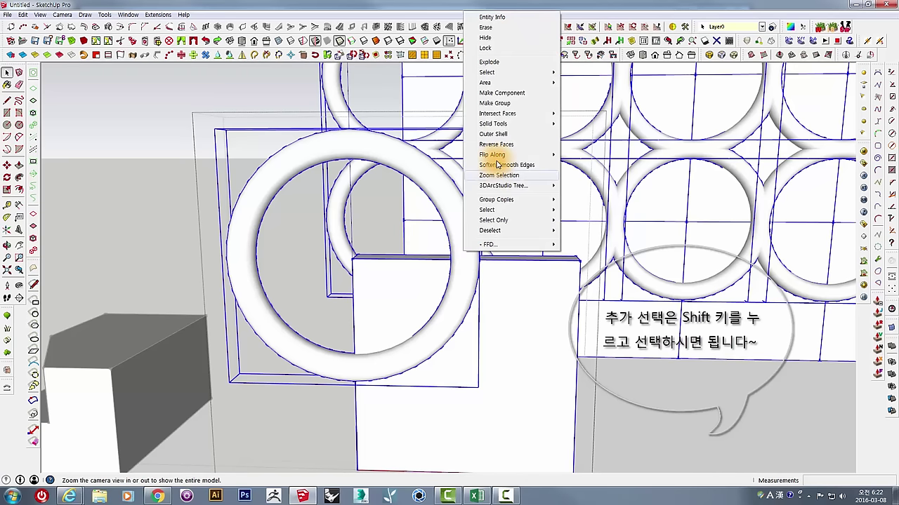
mouse_move(492, 124)
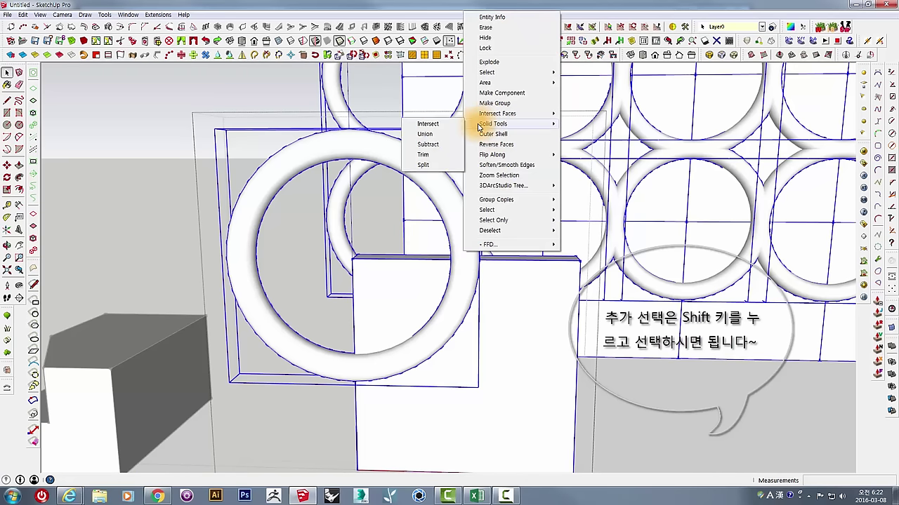
click(433, 147)
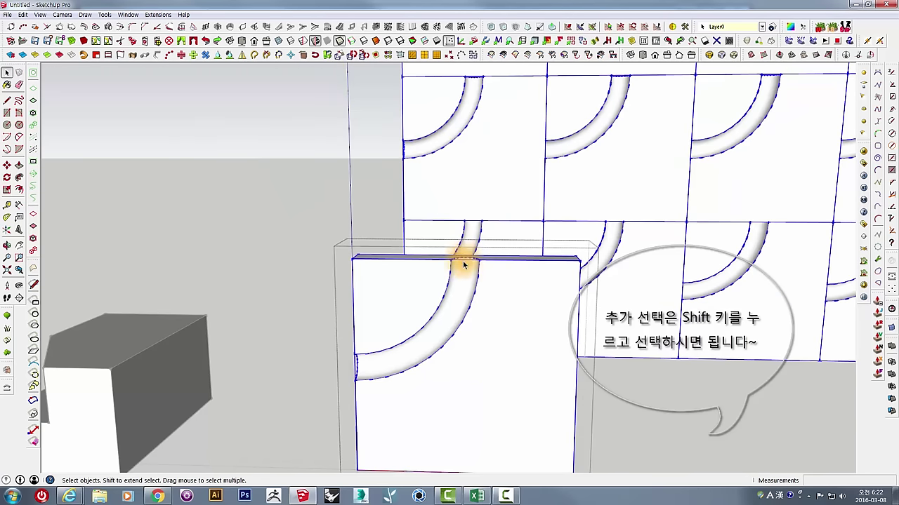
mouse_move(464, 290)
middle_down()
mouse_move(391, 330)
mouse_move(231, 363)
mouse_move(236, 283)
mouse_move(475, 261)
mouse_move(417, 261)
middle_up()
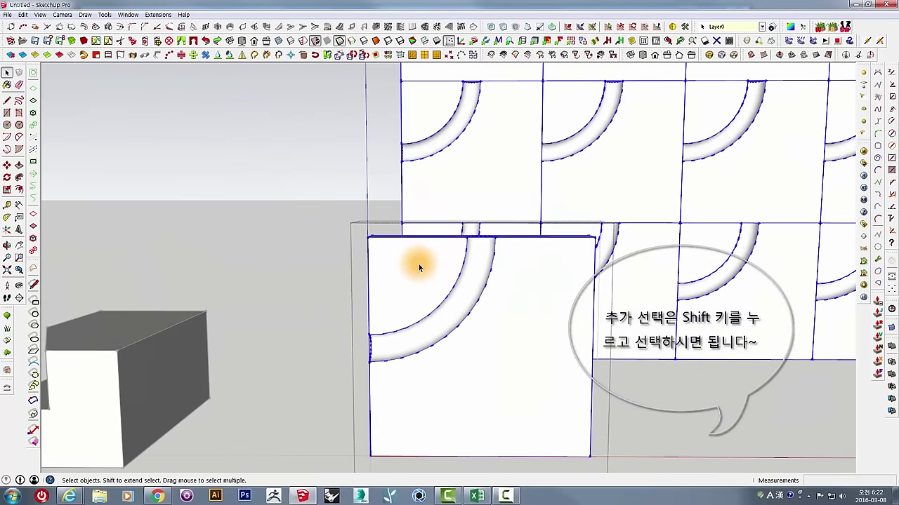
scroll(418, 263, up, 3)
scroll(419, 264, down, 3)
- Orbit around the wall to inspect the quarter-circle channels cut into each panel
mouse_move(426, 297)
middle_down()
mouse_move(459, 333)
mouse_move(531, 281)
mouse_move(536, 296)
mouse_move(766, 274)
mouse_move(696, 235)
mouse_move(405, 297)
mouse_move(536, 262)
mouse_move(385, 287)
middle_up()
scroll(426, 263, up, 3)
scroll(454, 261, up, 3)
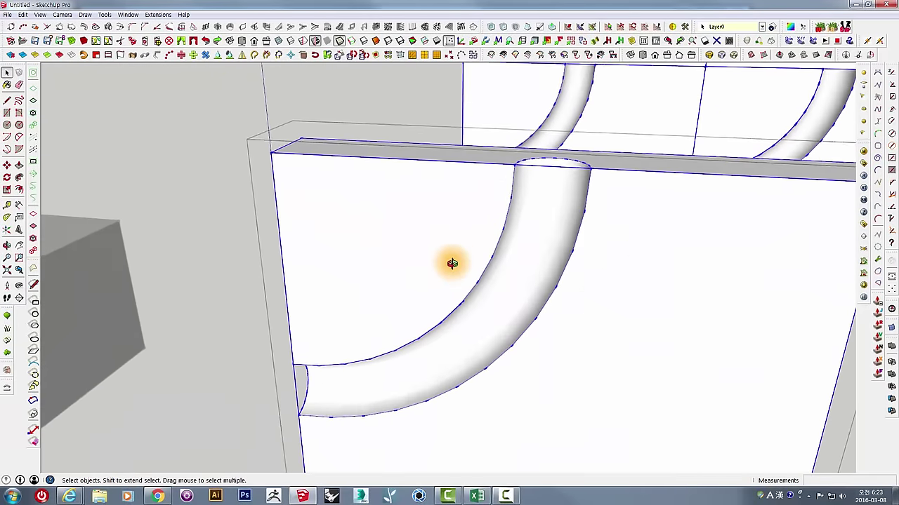
mouse_move(453, 261)
middle_down()
mouse_move(425, 293)
mouse_move(355, 293)
middle_up()
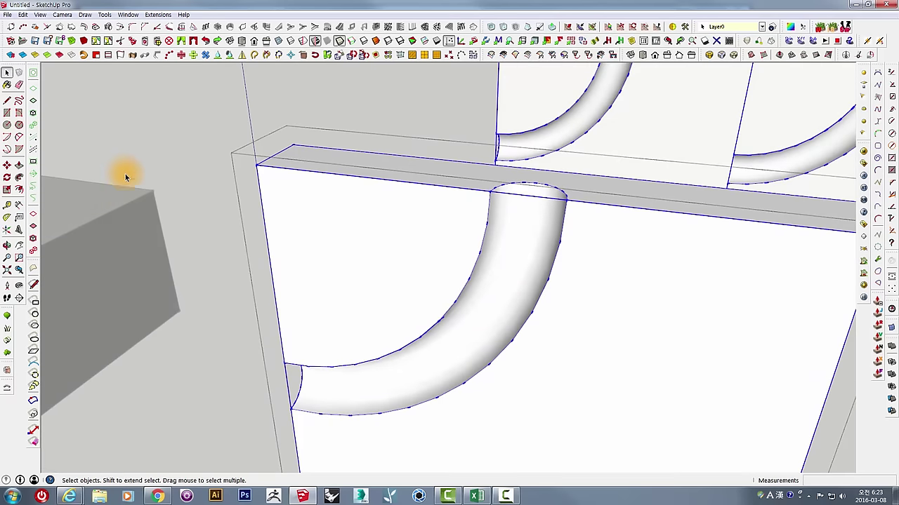
click(114, 137)
mouse_move(203, 209)
middle_down()
mouse_move(458, 293)
mouse_move(475, 220)
mouse_move(571, 267)
mouse_move(487, 217)
mouse_move(507, 231)
middle_up()
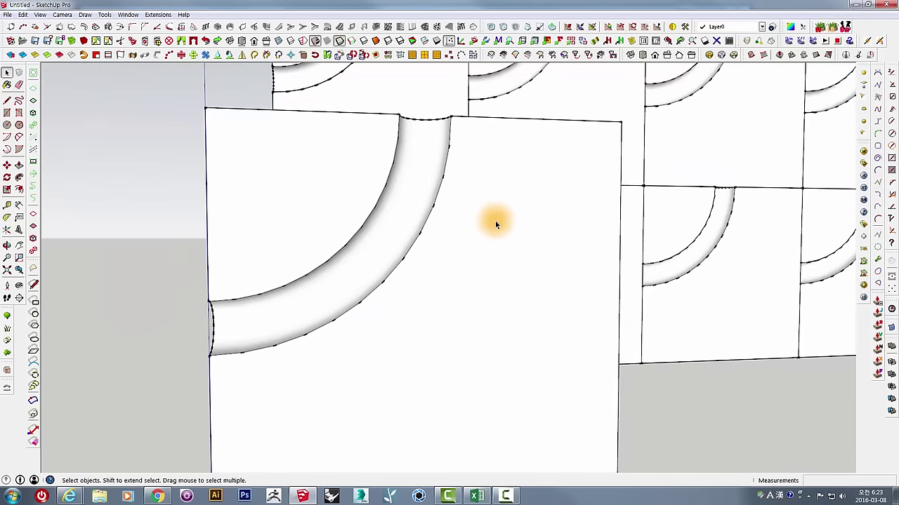
scroll(498, 249, down, 2)
middle_drag(517, 188, 509, 176)
- Enter the front panel component and select all its faces and edges
key(F3)
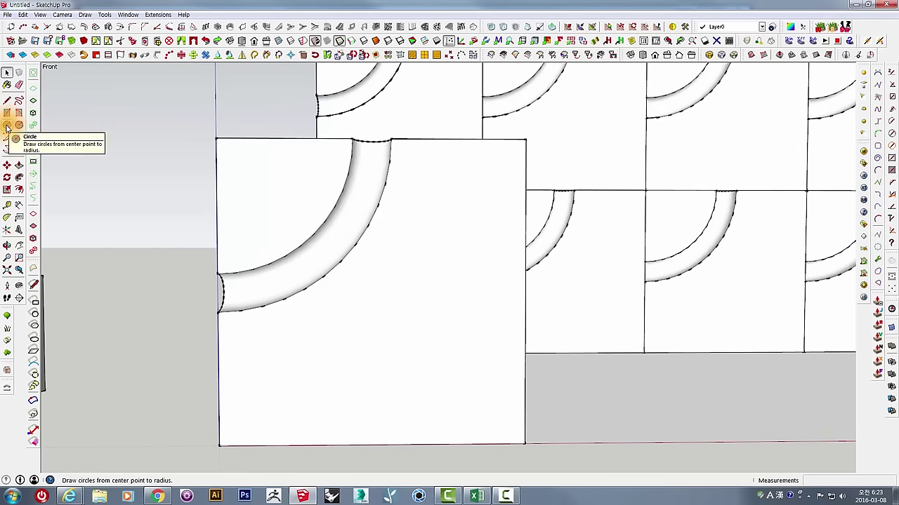
click(7, 126)
click(214, 142)
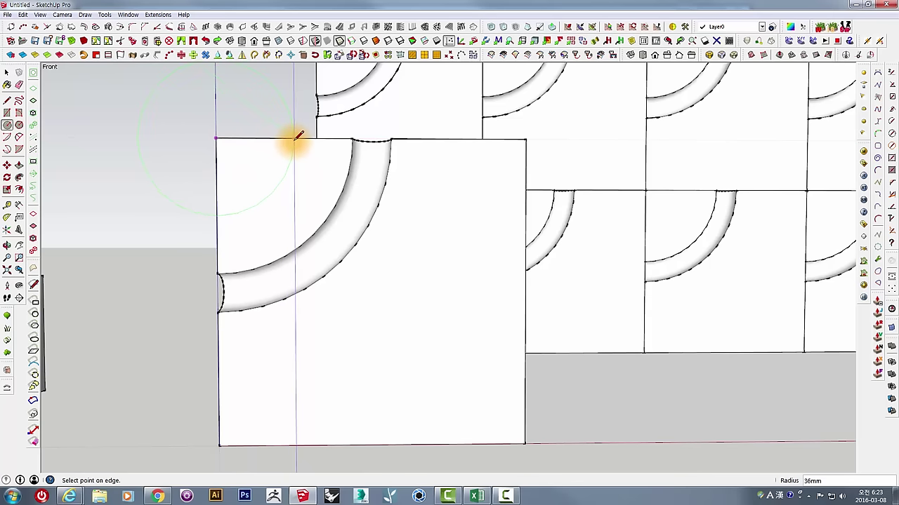
mouse_move(298, 136)
middle_down()
mouse_move(251, 345)
mouse_move(337, 286)
middle_up()
key(space)
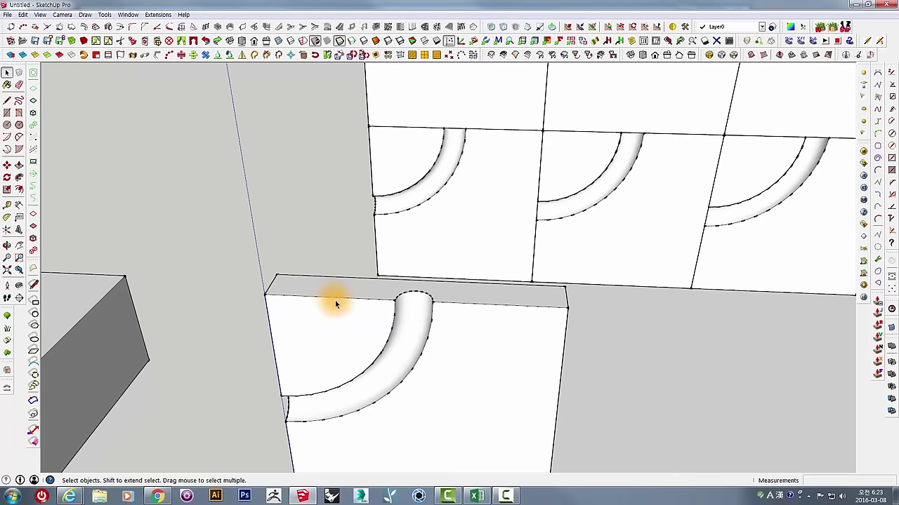
scroll(261, 297, up, 3)
click(297, 307)
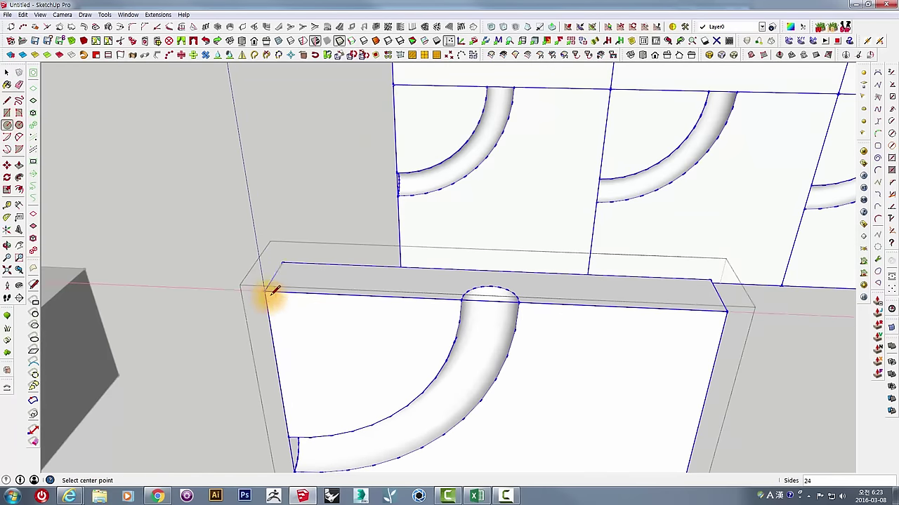
key(space)
triple_click(314, 327)
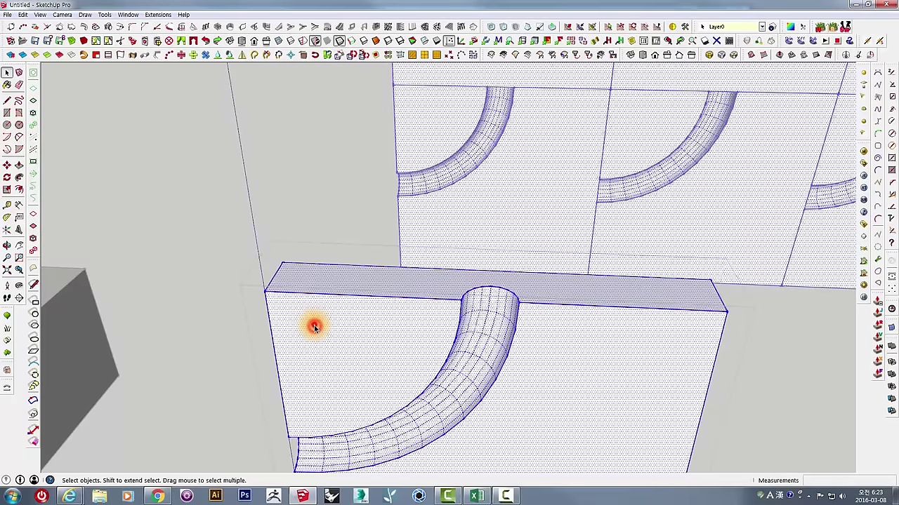
- Draw a circle on the panel's top-left corner and push its corner quarter 19 mm in
click(8, 125)
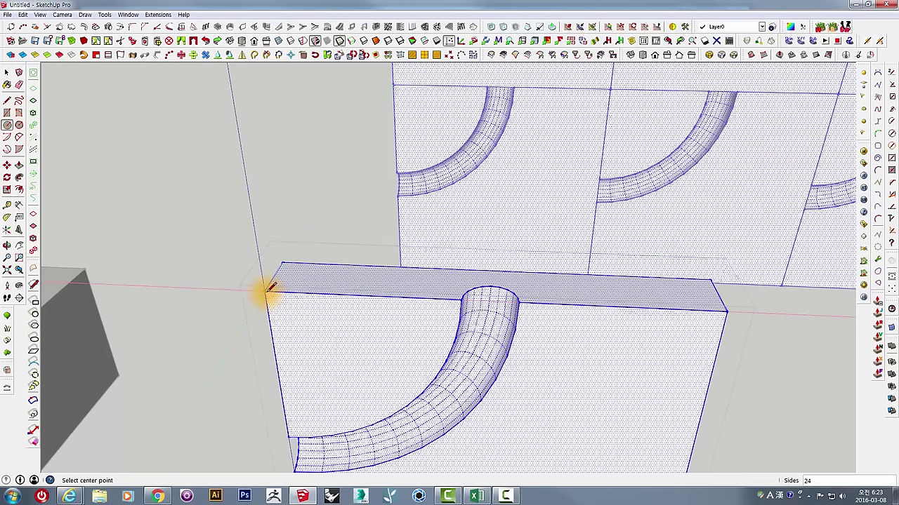
click(365, 293)
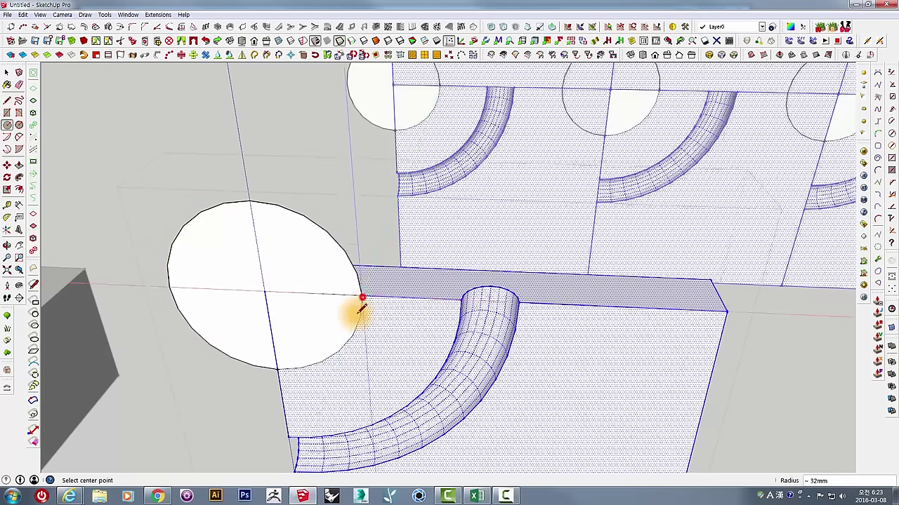
middle_drag(358, 305, 357, 320)
key(p)
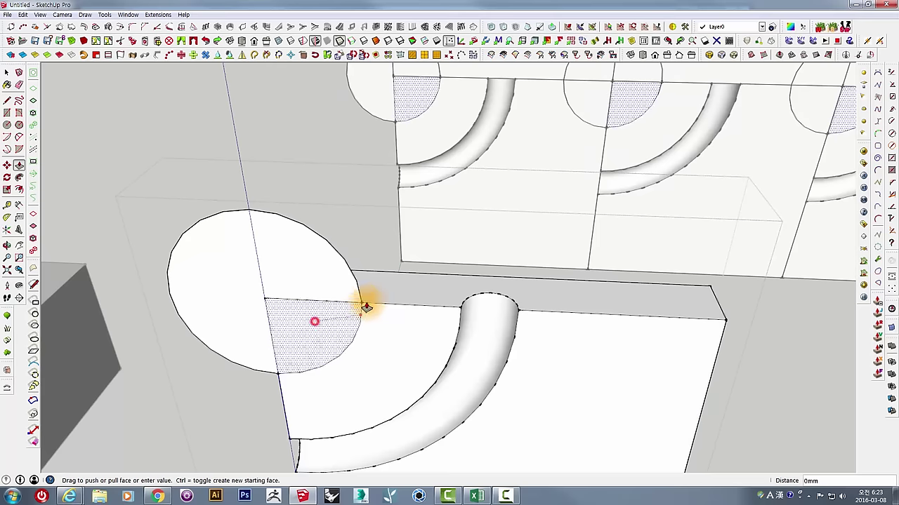
click(371, 274)
middle_drag(321, 304, 313, 314)
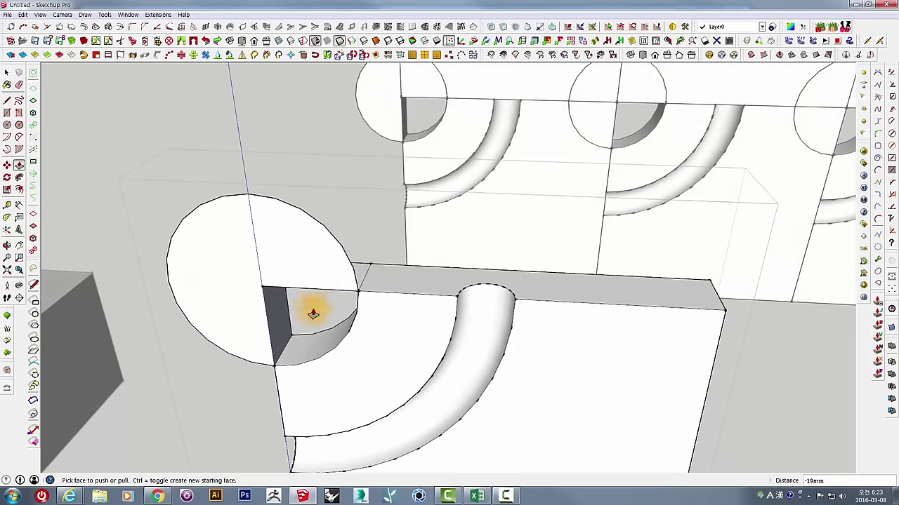
key(space)
click(289, 296)
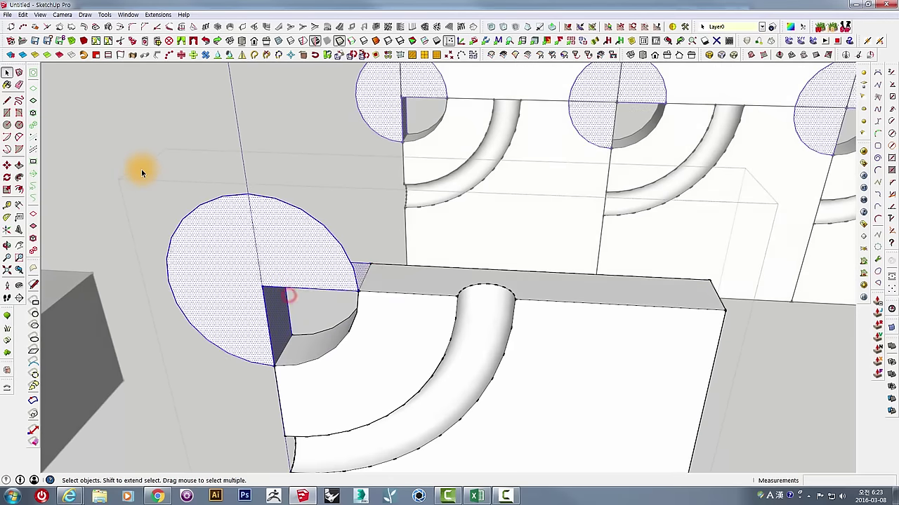
mouse_move(154, 181)
middle_down()
mouse_move(367, 233)
mouse_move(427, 227)
mouse_move(351, 295)
middle_up()
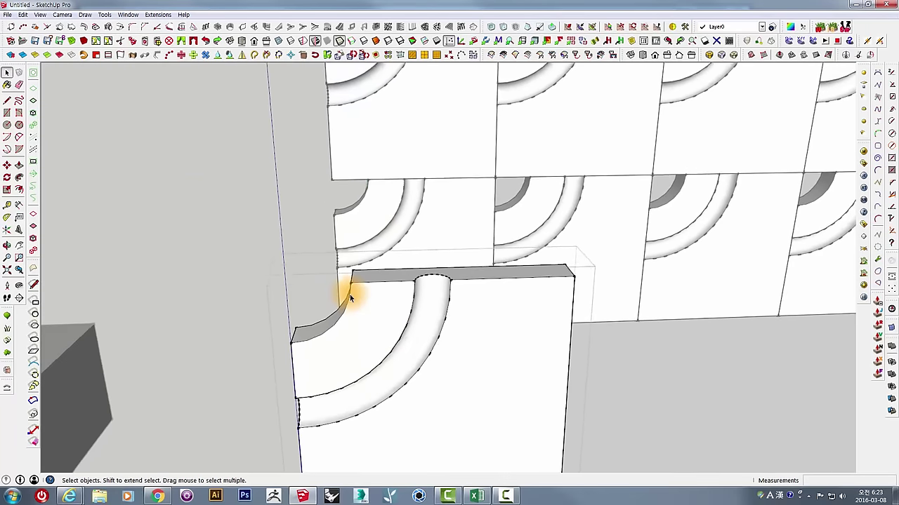
triple_click(553, 358)
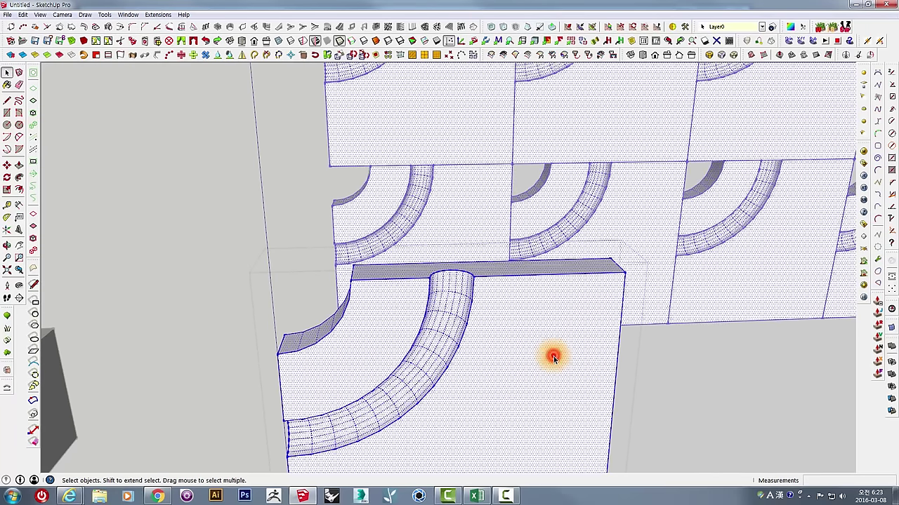
mouse_move(435, 321)
middle_down()
mouse_move(386, 340)
mouse_move(307, 315)
mouse_move(321, 297)
mouse_move(506, 245)
mouse_move(577, 321)
mouse_move(665, 314)
mouse_move(653, 302)
mouse_move(397, 353)
mouse_move(227, 284)
middle_up()
scroll(227, 283, up, 2)
scroll(257, 256, up, 3)
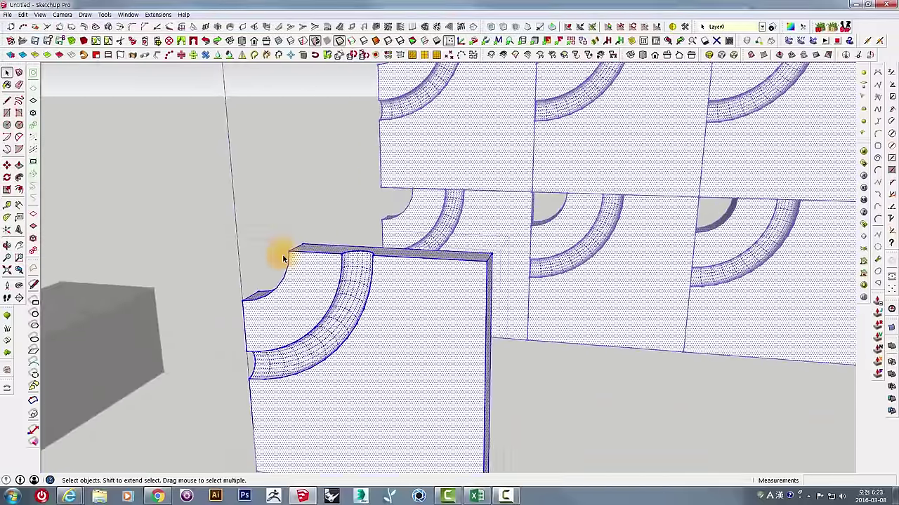
mouse_move(282, 254)
middle_down()
mouse_move(341, 285)
mouse_move(366, 315)
middle_up()
scroll(365, 313, up, 2)
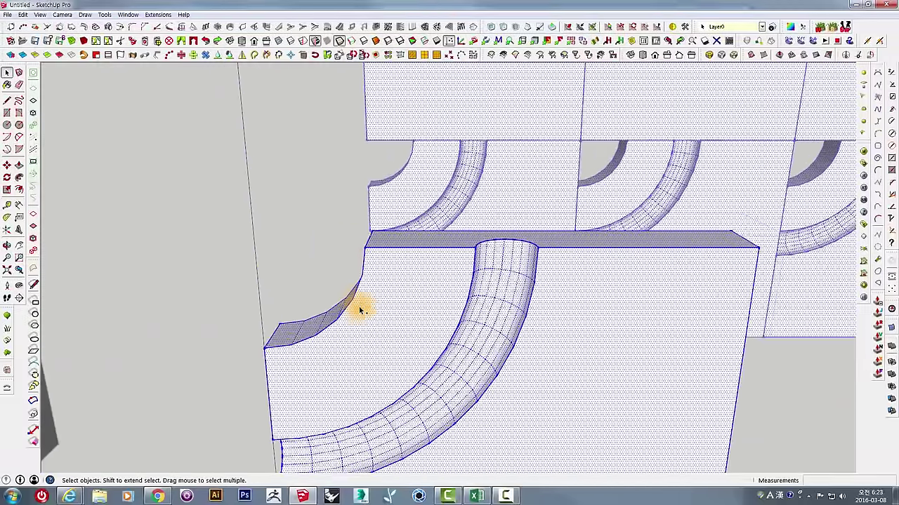
scroll(358, 299, down, 2)
mouse_move(357, 297)
middle_down()
mouse_move(451, 248)
mouse_move(445, 210)
mouse_move(412, 315)
mouse_move(355, 261)
mouse_move(412, 351)
mouse_move(403, 373)
mouse_move(409, 335)
mouse_move(445, 260)
mouse_move(187, 197)
middle_up()
scroll(411, 318, up, 2)
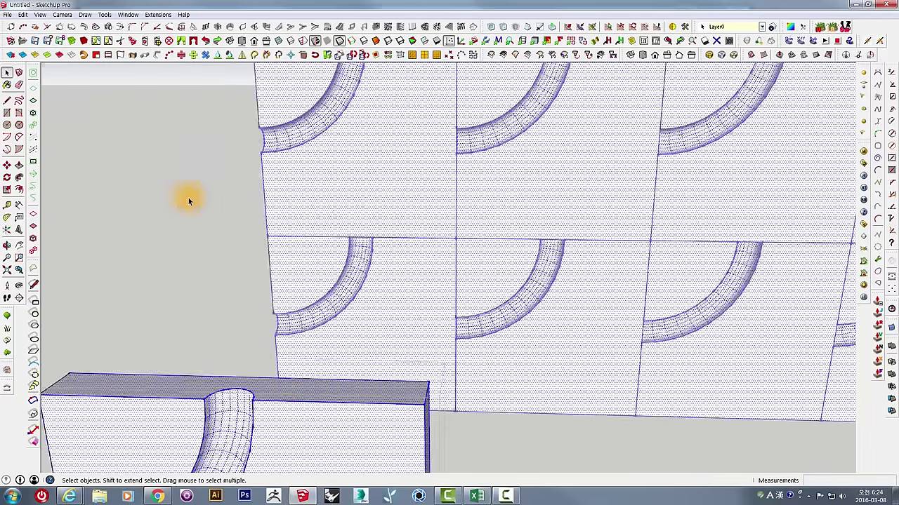
click(185, 194)
click(440, 193)
triple_click(475, 252)
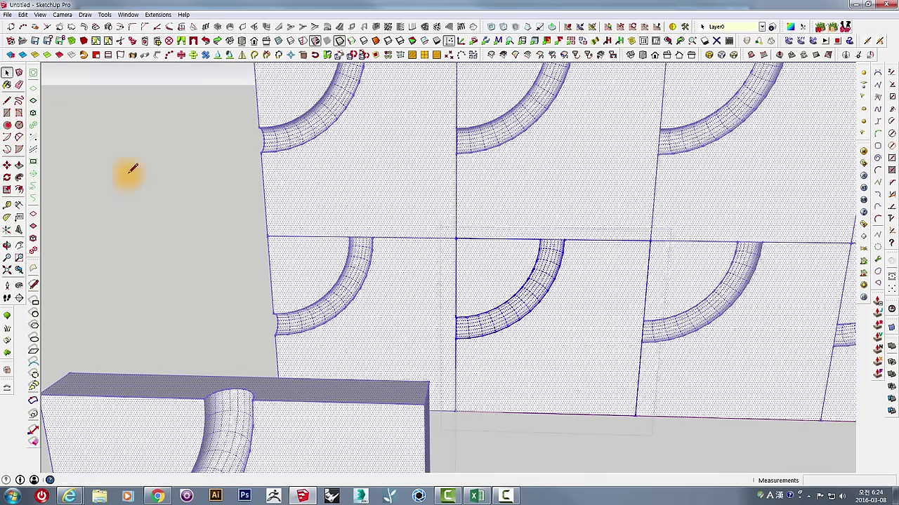
- Draw a 51 mm-radius circle centred on the panel junction
scroll(431, 250, up, 3)
scroll(431, 250, up, 2)
click(138, 204)
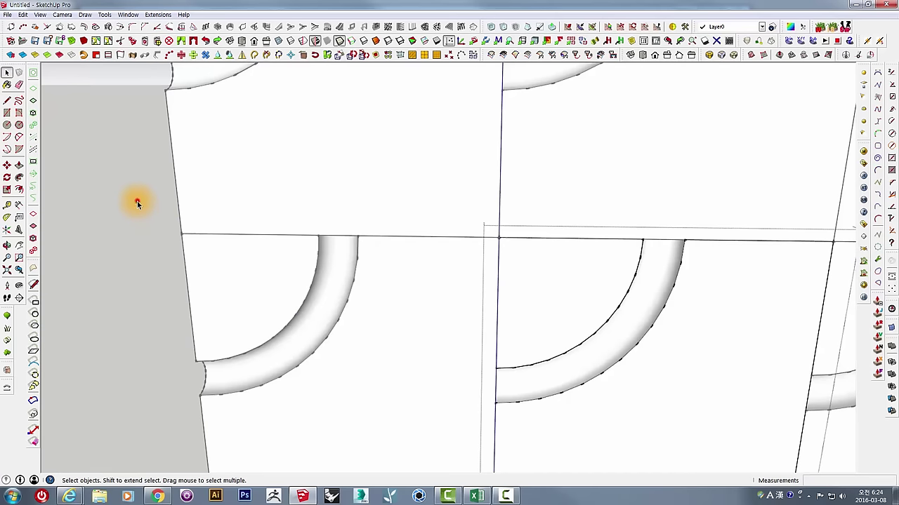
click(19, 128)
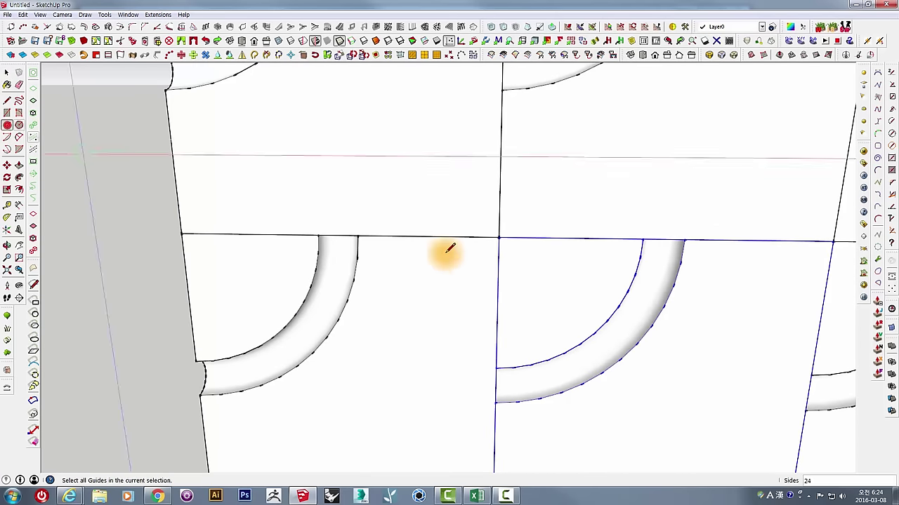
click(500, 237)
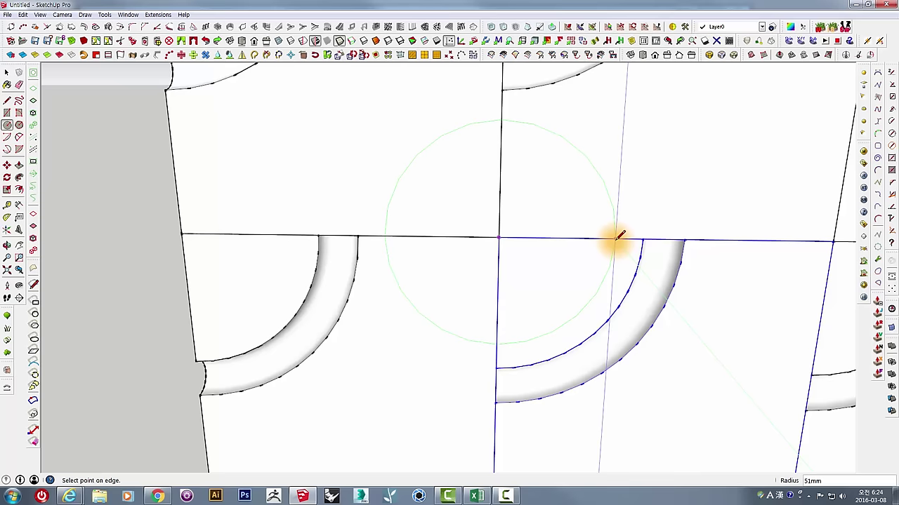
click(618, 237)
mouse_move(612, 232)
middle_down()
mouse_move(464, 294)
mouse_move(373, 297)
middle_up()
key(space)
- With X-ray and hidden geometry on, draw a 42 mm-radius circle on the same junction
scroll(401, 281, up, 3)
scroll(400, 302, up, 3)
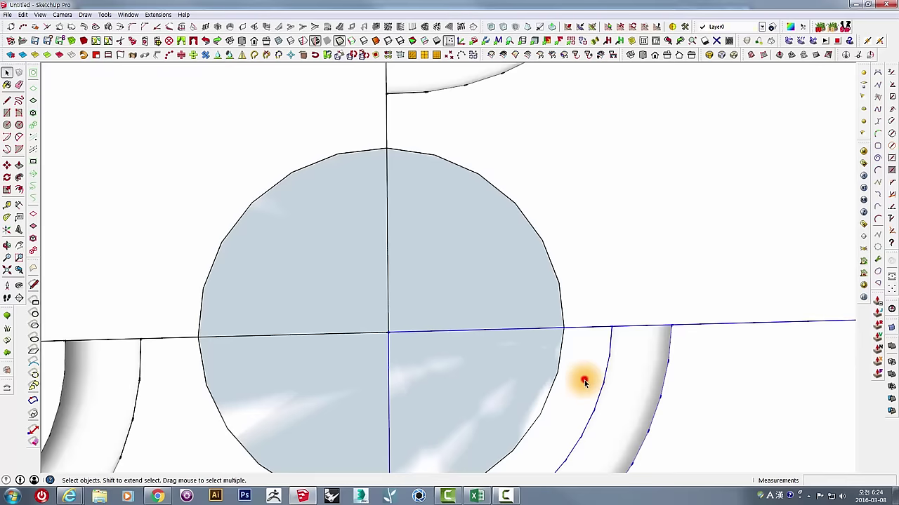
key(alt+x)
key(alt+h)
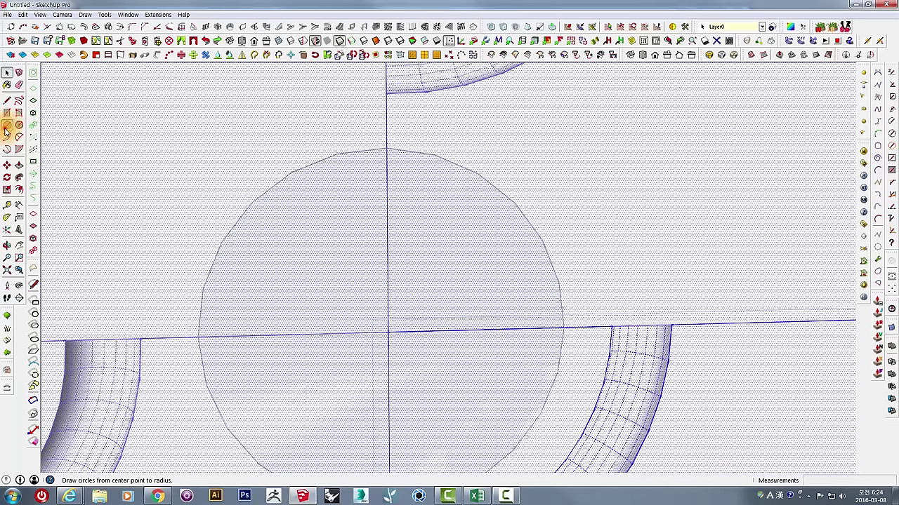
click(6, 128)
click(388, 331)
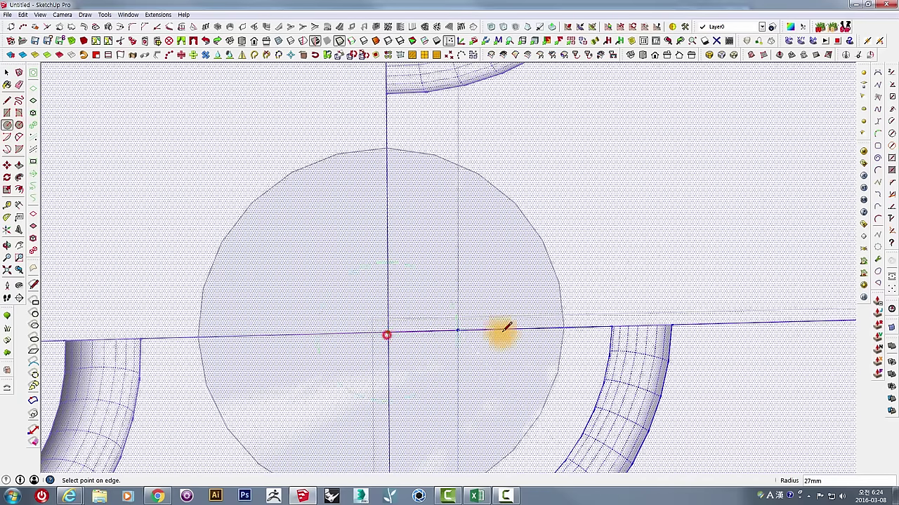
click(567, 325)
scroll(561, 330, down, 3)
middle_drag(487, 371, 403, 260)
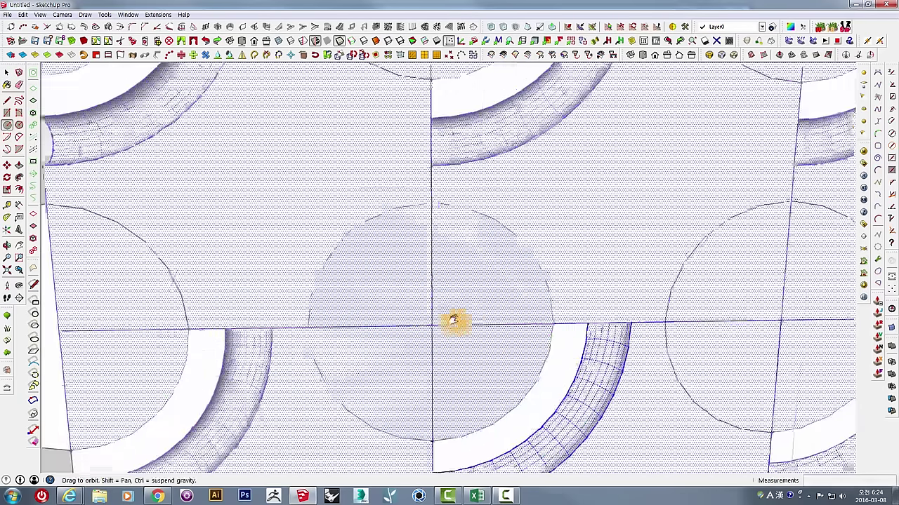
key(space)
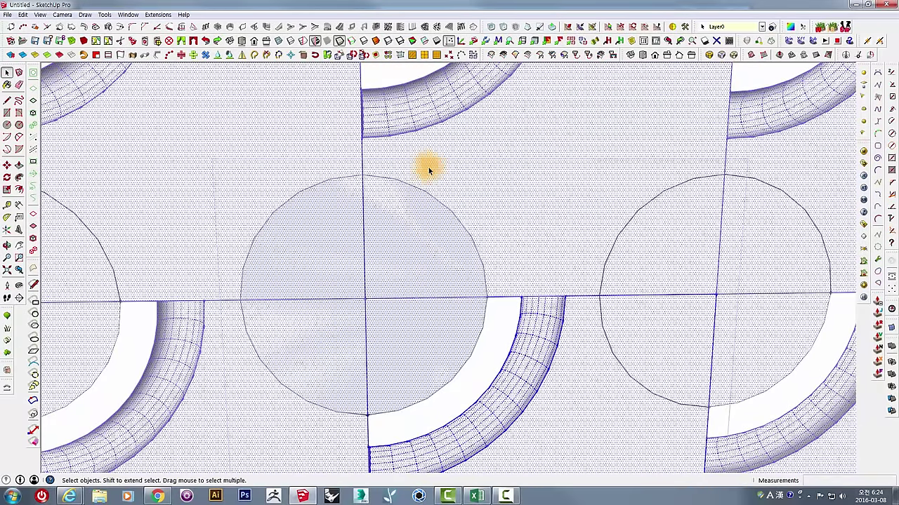
- Turn X-ray and hidden geometry off and select the lower-right quarter-circle and channel faces
key(alt+x)
key(alt+h)
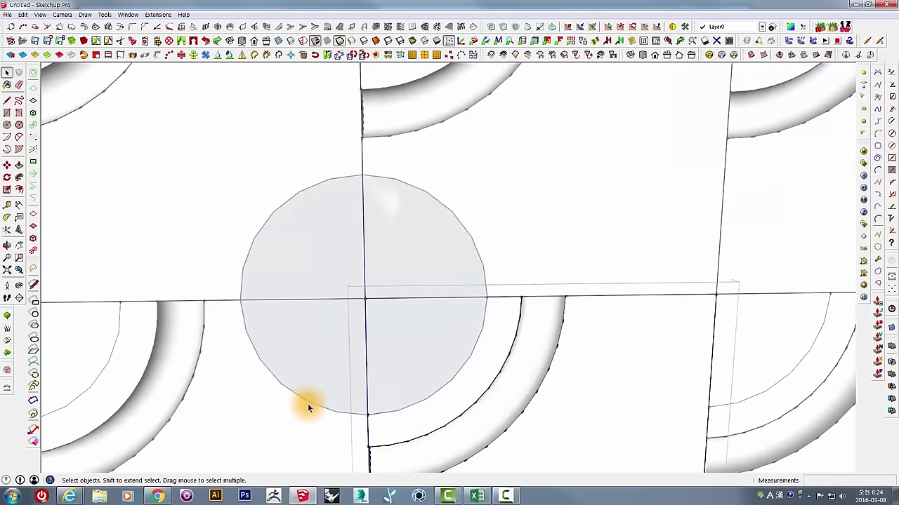
click(403, 353)
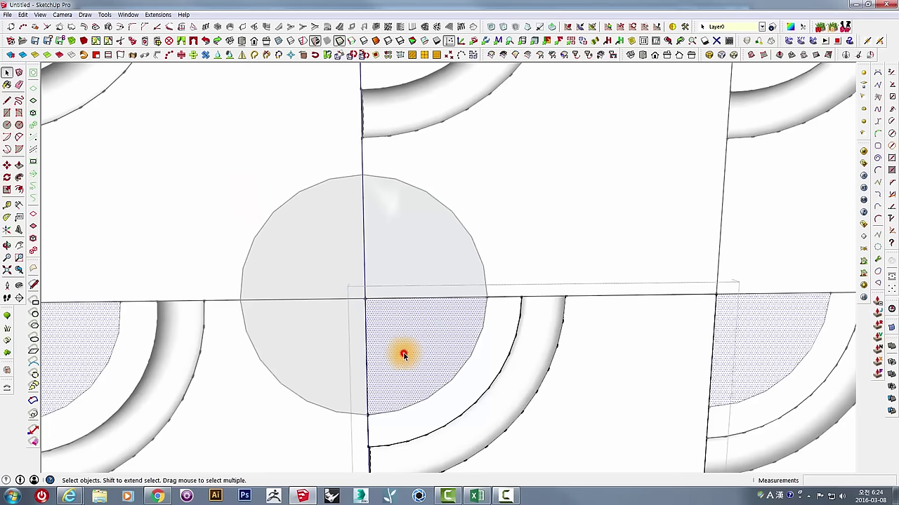
click(518, 356)
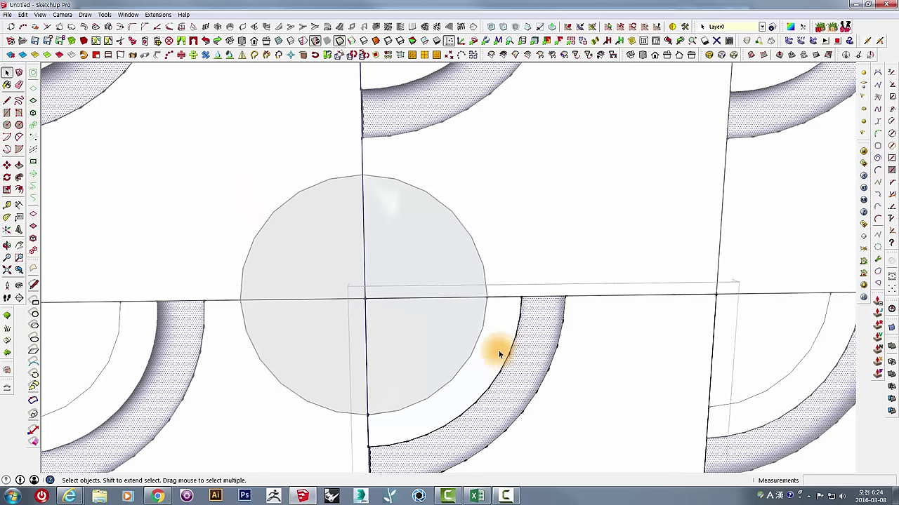
- Push the lower-right quarter-circle face 19 mm into the panel
click(499, 355)
click(447, 346)
key(p)
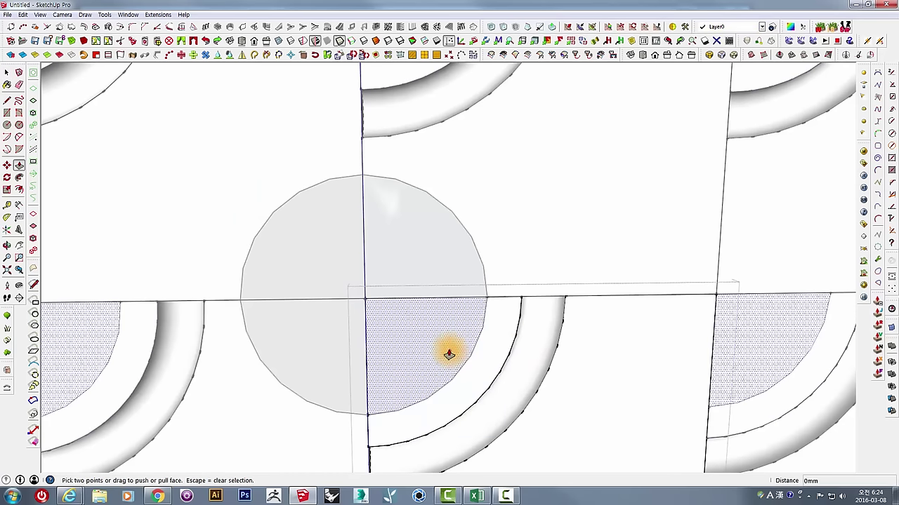
click(449, 354)
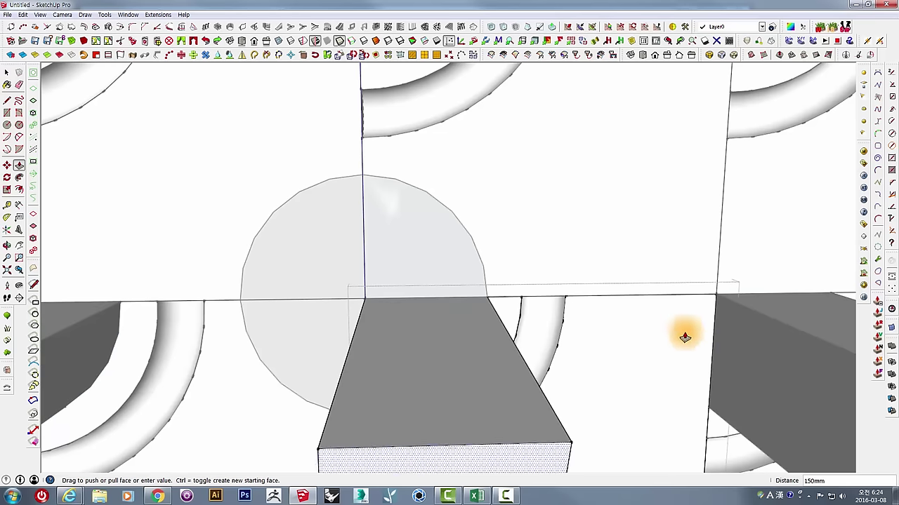
mouse_move(379, 331)
middle_down()
mouse_move(429, 260)
mouse_move(390, 344)
middle_up()
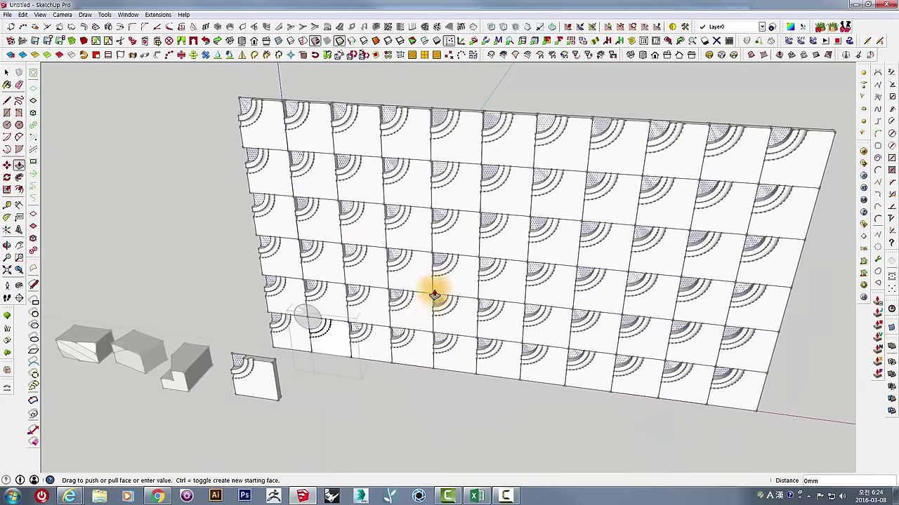
scroll(381, 285, up, 3)
scroll(381, 261, up, 3)
middle_drag(381, 260, 386, 331)
scroll(387, 331, down, 3)
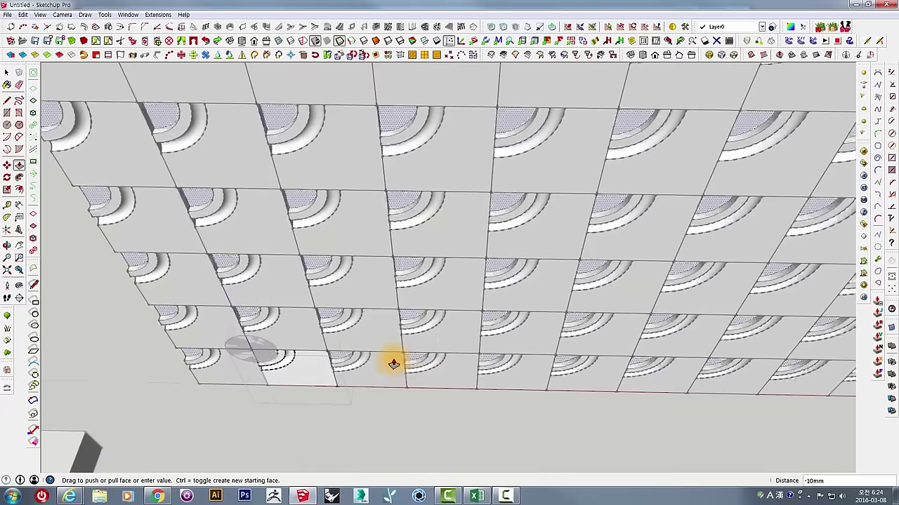
middle_drag(395, 363, 395, 302)
click(393, 161)
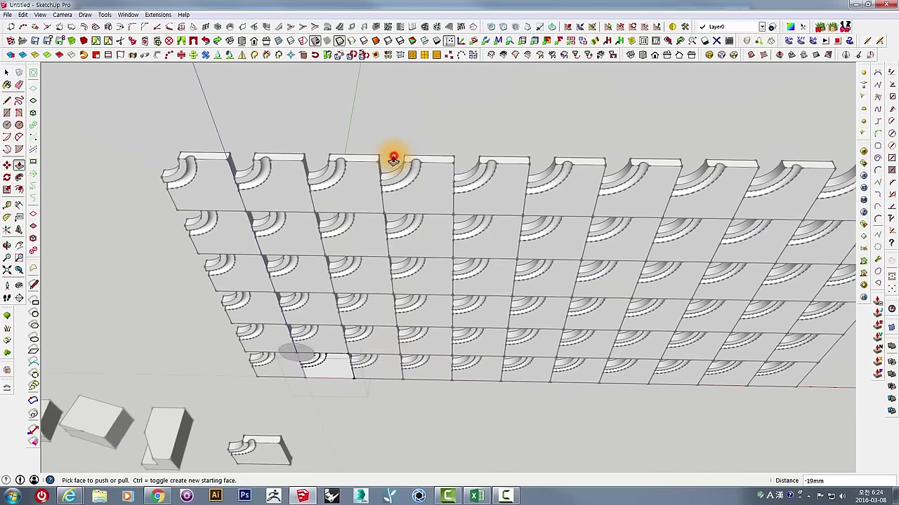
- Orbit around the tiled wall to check the recess on every panel copy
middle_drag(384, 353, 305, 377)
scroll(427, 337, down, 3)
scroll(421, 301, up, 5)
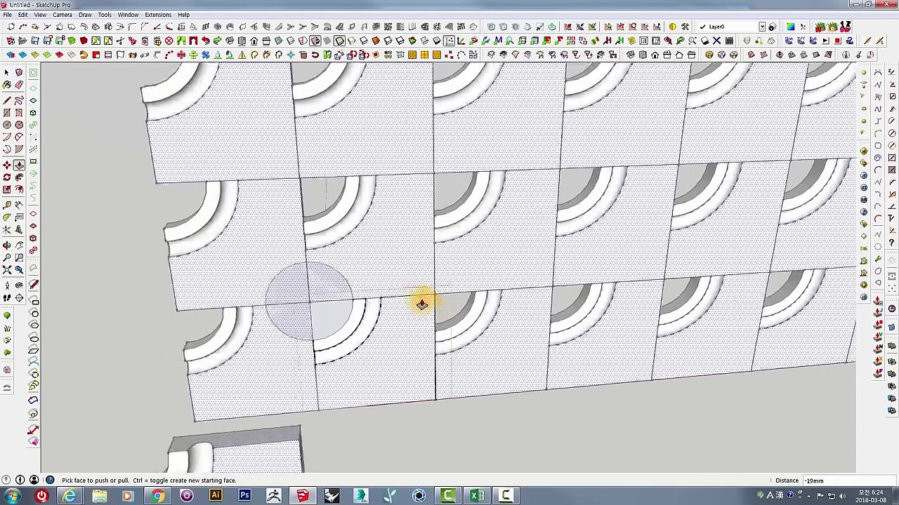
scroll(313, 314, up, 4)
key(space)
mouse_move(312, 314)
middle_down()
mouse_move(396, 354)
mouse_move(515, 281)
middle_up()
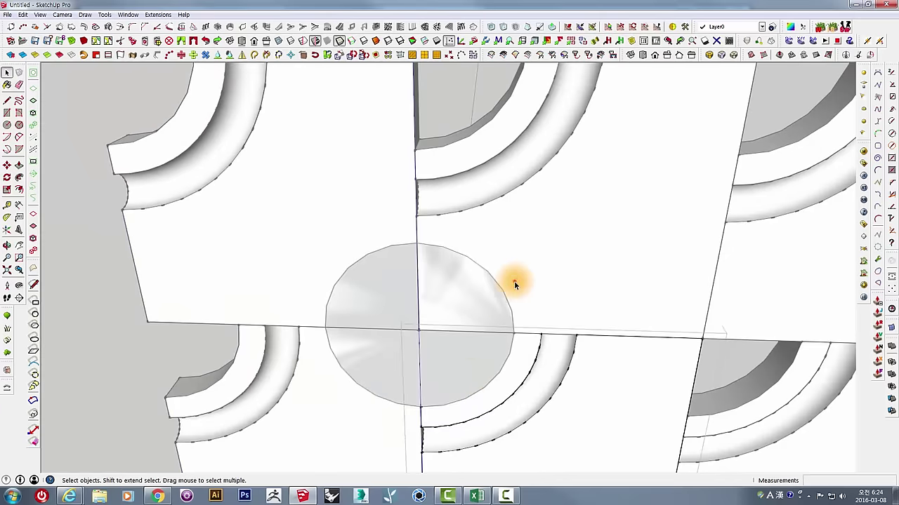
- Draw a circle centred on the panel corner junction, its radius reaching the panel edge
click(515, 282)
triple_click(534, 277)
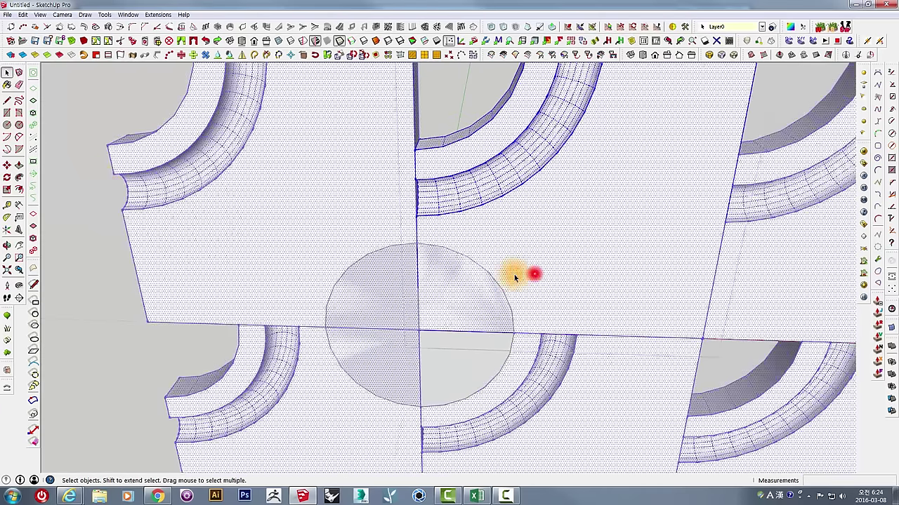
click(9, 125)
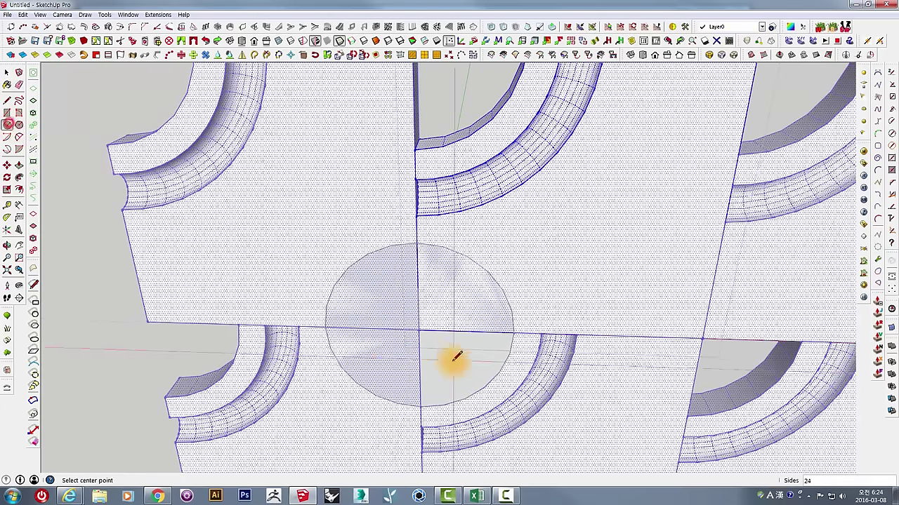
click(416, 330)
click(516, 330)
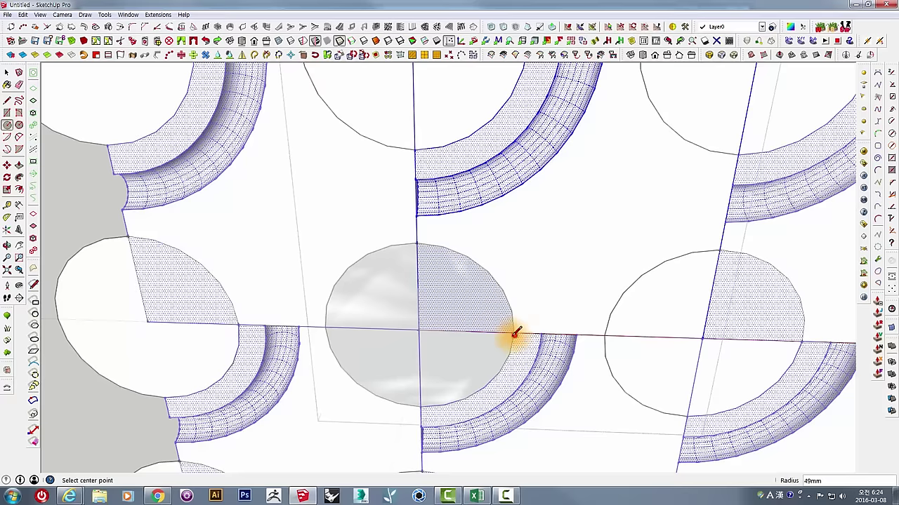
- Delete the circle's left arc and face, keeping only its right half
key(space)
shift+middle_drag(777, 323, 661, 296)
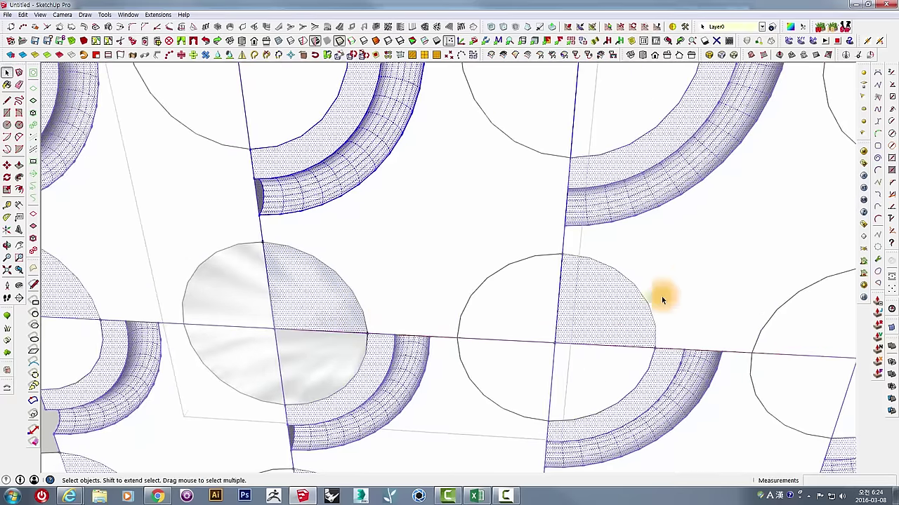
triple_click(689, 280)
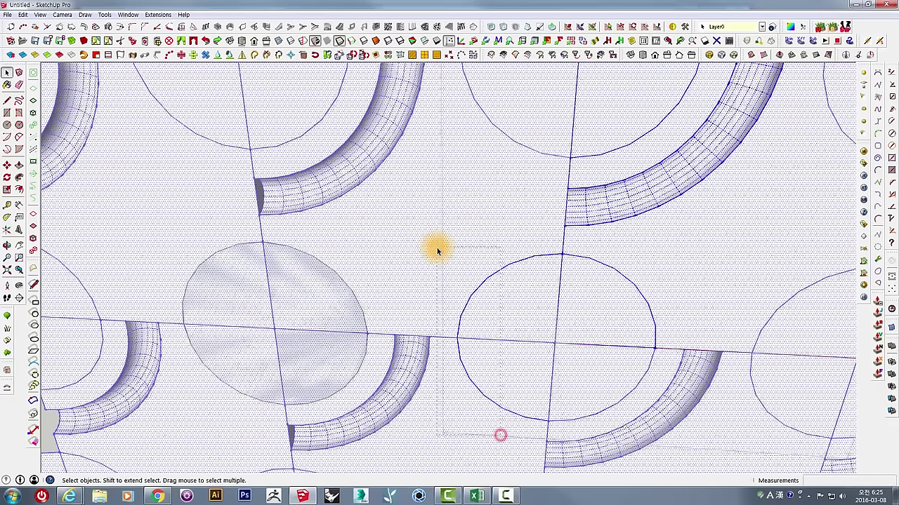
drag(437, 250, 439, 255)
key(Delete)
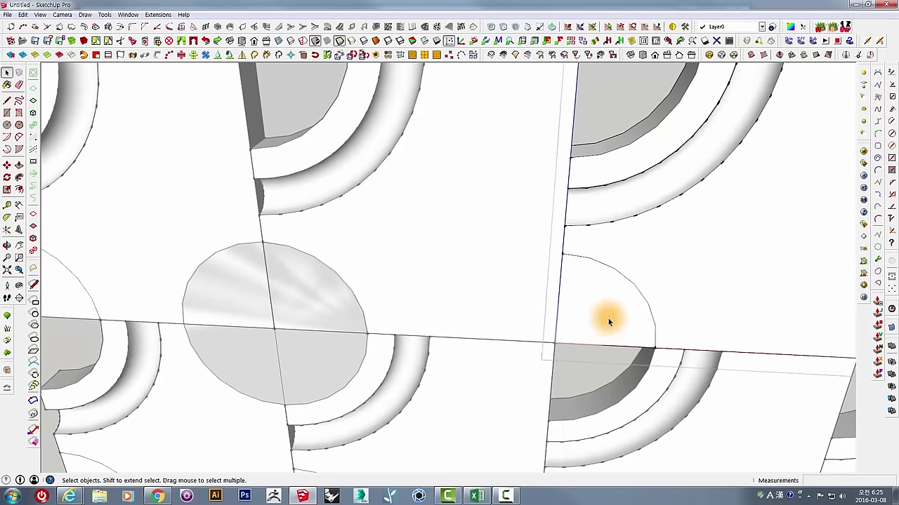
- Push/Pull the remaining half-circle face 19 mm into a solid half-disc
triple_click(607, 318)
click(605, 303)
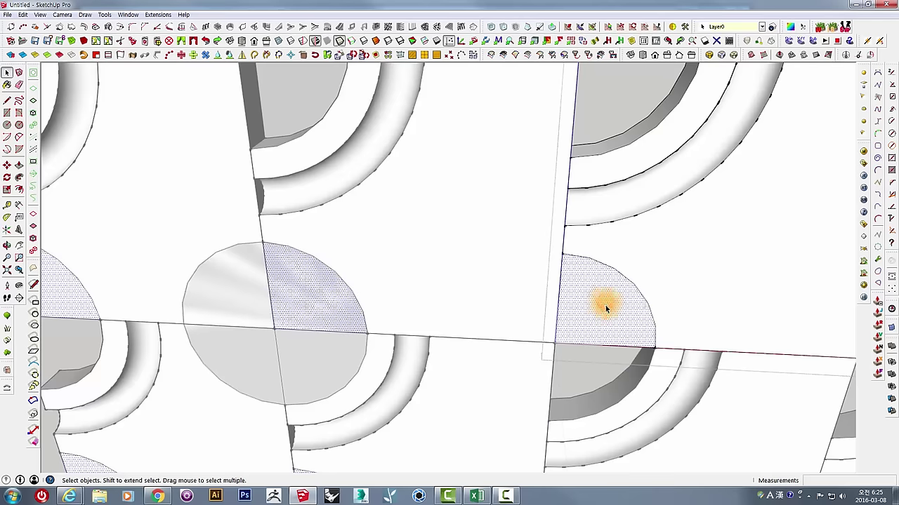
key(p)
drag(602, 311, 594, 302)
mouse_move(594, 301)
middle_down()
mouse_move(613, 277)
mouse_move(620, 306)
mouse_move(548, 295)
middle_up()
mouse_move(614, 314)
middle_down()
mouse_move(517, 301)
mouse_move(417, 377)
middle_up()
- Look over the extruded half-discs across the tiles and select the circle face
scroll(431, 341, down, 3)
scroll(433, 345, down, 3)
scroll(433, 344, up, 3)
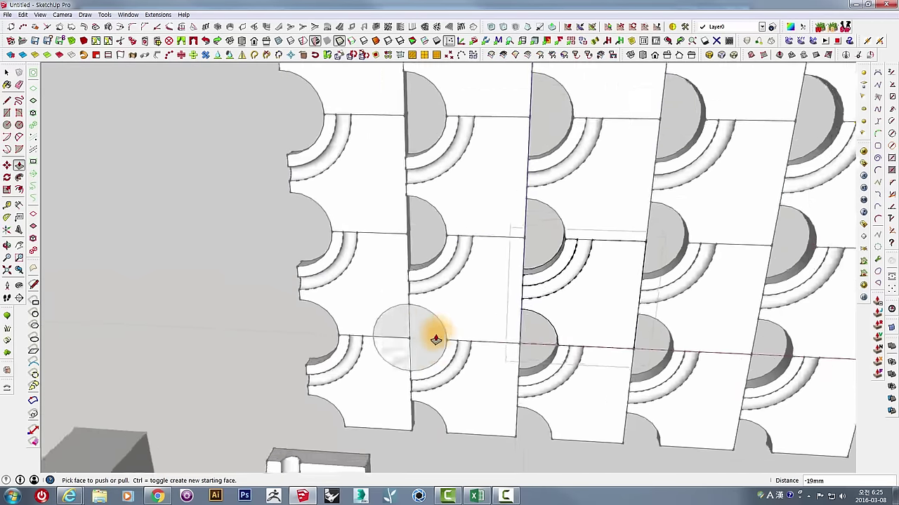
scroll(433, 341, up, 3)
key(space)
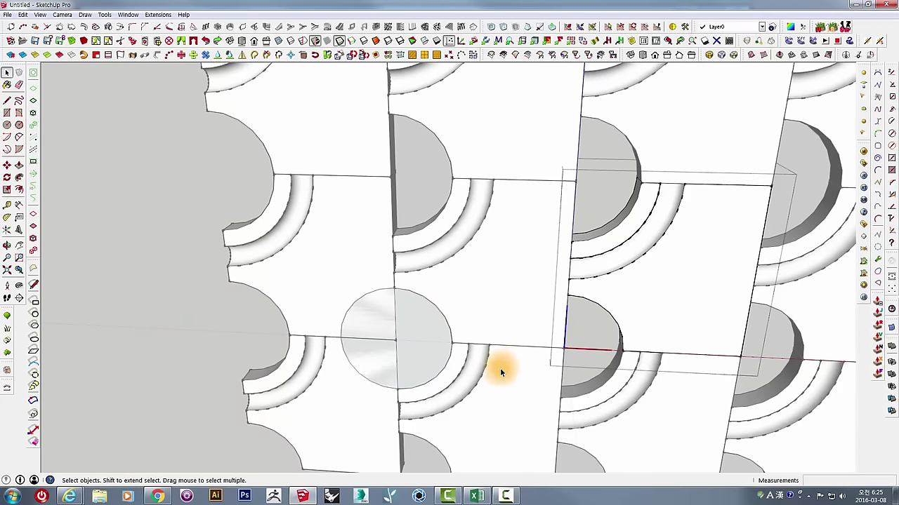
mouse_move(453, 344)
middle_down()
mouse_move(536, 342)
mouse_move(515, 306)
middle_up()
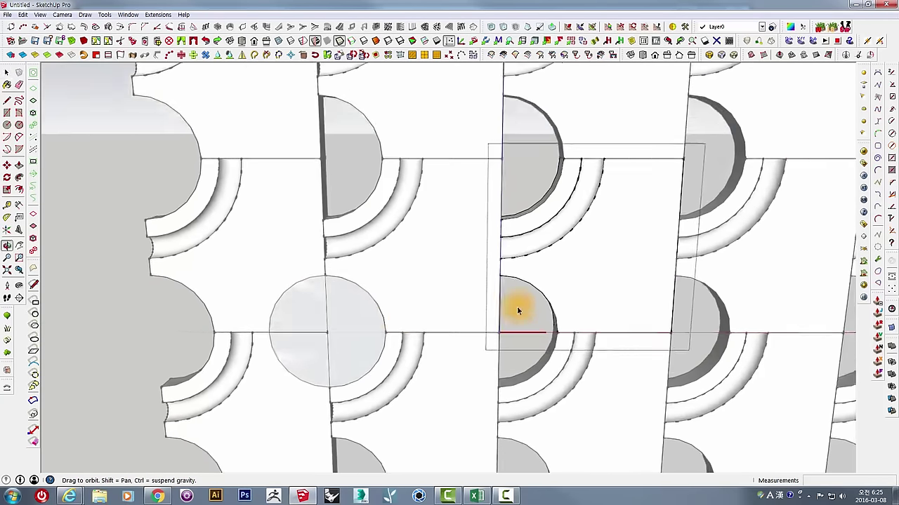
scroll(398, 328, up, 3)
click(301, 302)
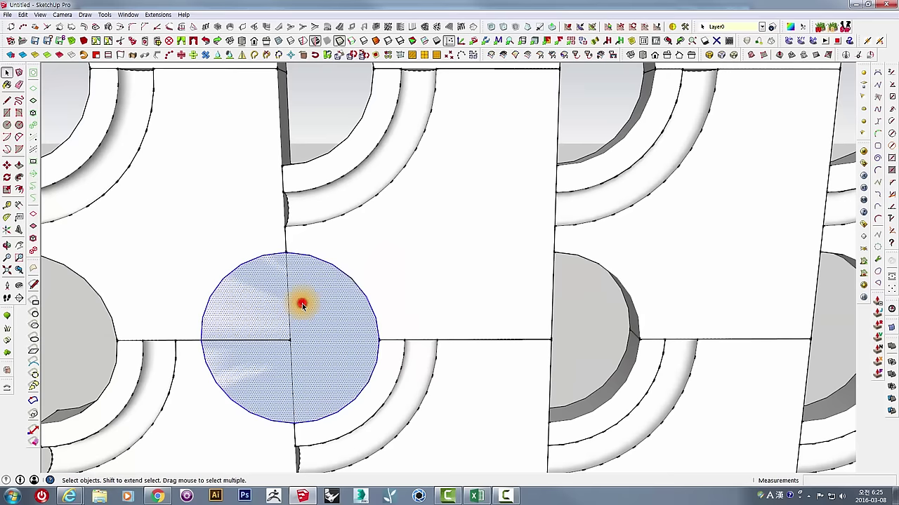
- Draw another circle at the tile junction edge
click(393, 266)
key(ctrl+a)
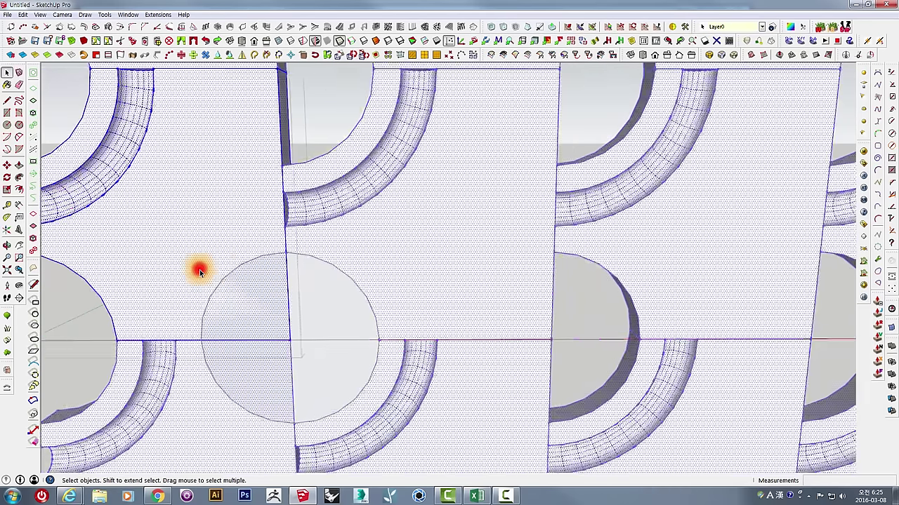
click(11, 128)
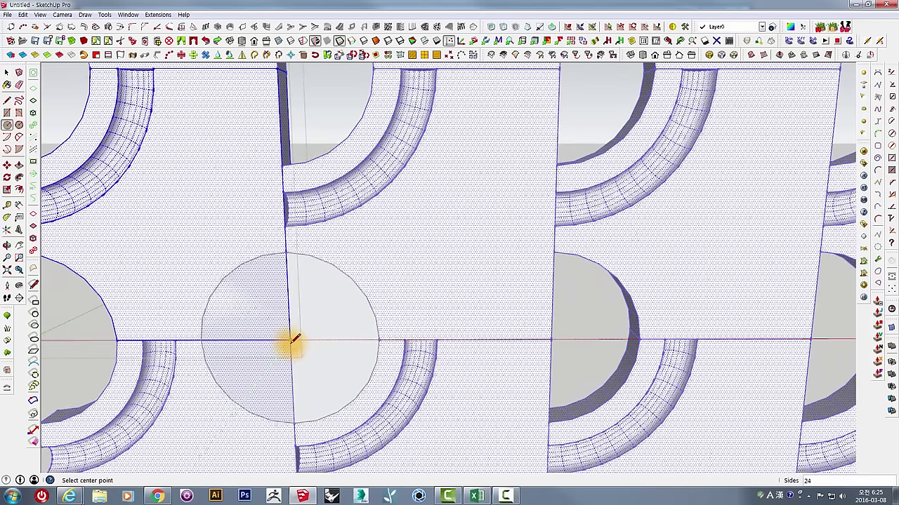
click(203, 338)
scroll(211, 333, down, 3)
scroll(280, 327, up, 4)
scroll(351, 323, down, 1)
key(space)
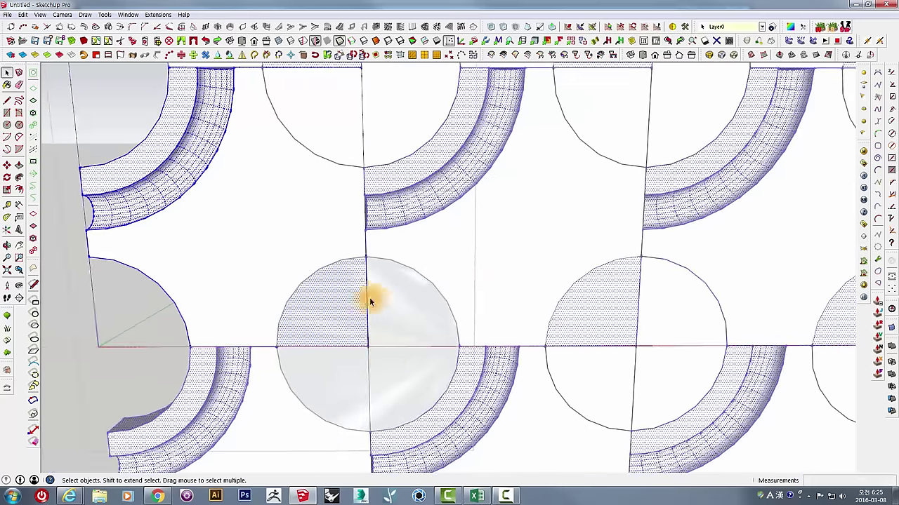
- Zoom in closely on the new junction circle and its surrounding panel geometry
triple_click(274, 228)
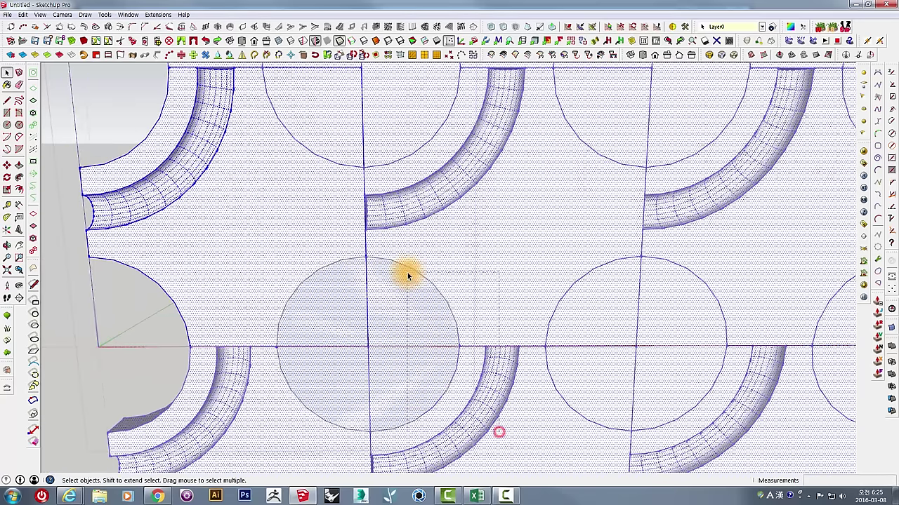
click(407, 274)
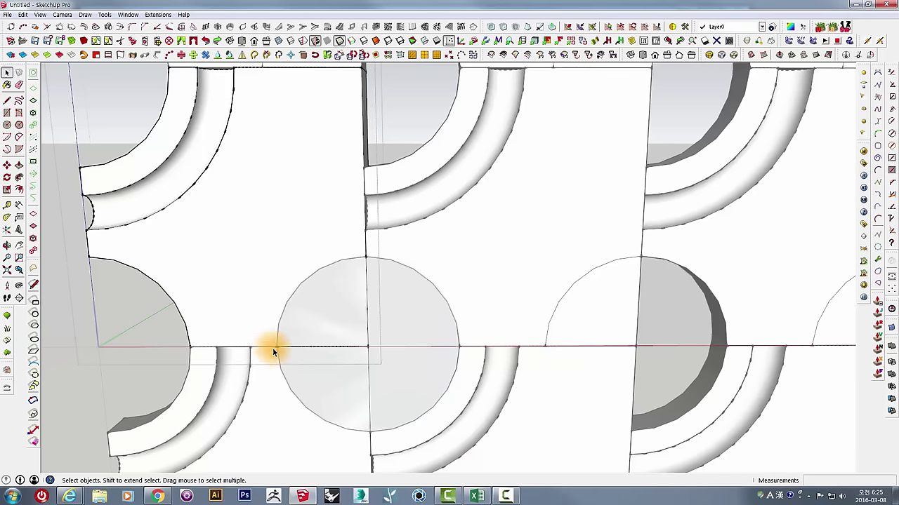
middle_drag(274, 351, 316, 315)
scroll(337, 260, up, 3)
scroll(341, 297, up, 2)
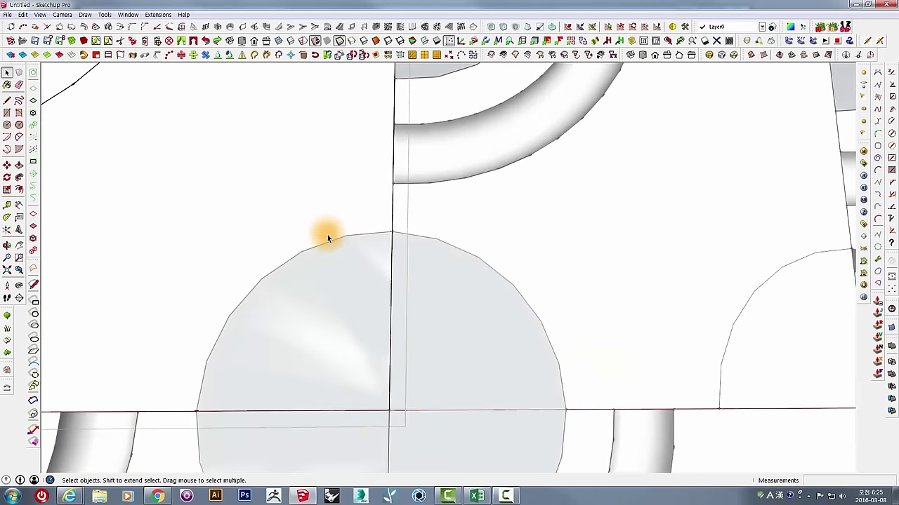
scroll(327, 234, up, 3)
scroll(432, 287, up, 2)
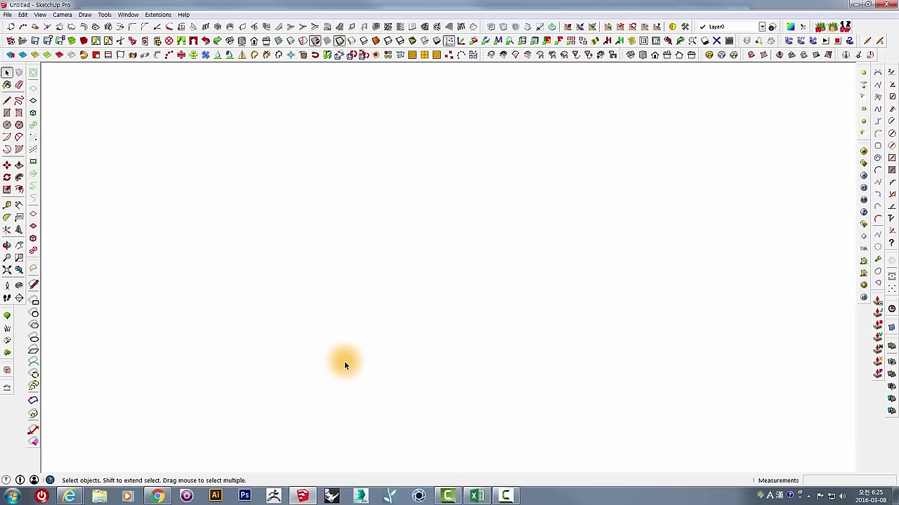
scroll(344, 364, down, 5)
scroll(421, 326, up, 2)
scroll(351, 323, up, 2)
scroll(320, 310, up, 2)
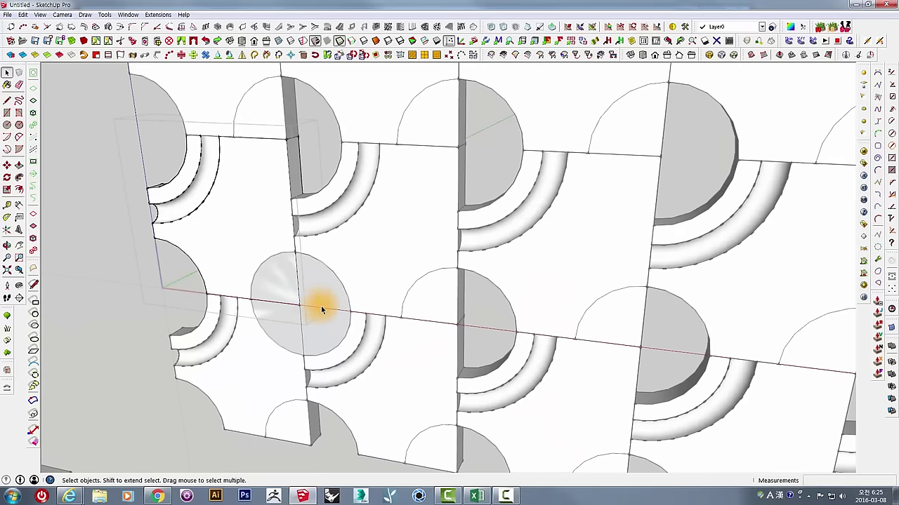
scroll(321, 309, up, 2)
key(ctrl+a)
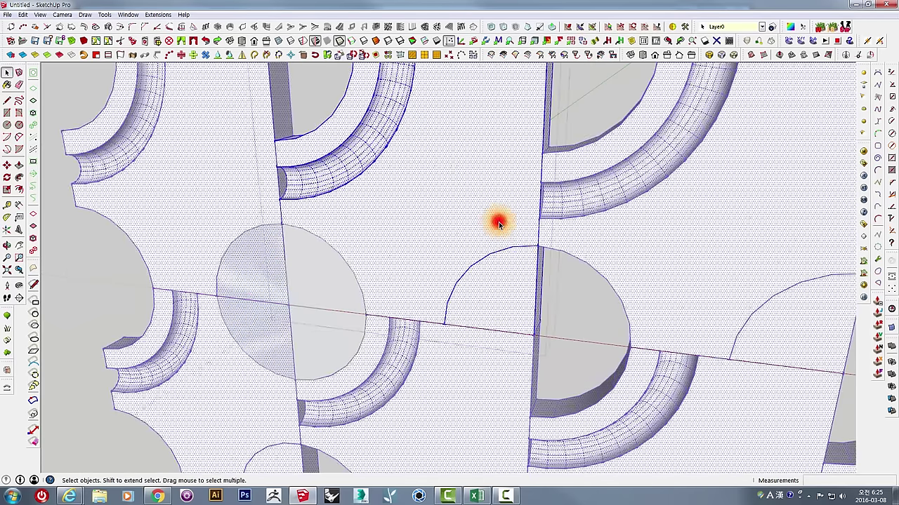
scroll(491, 274, down, 1)
scroll(475, 242, up, 2)
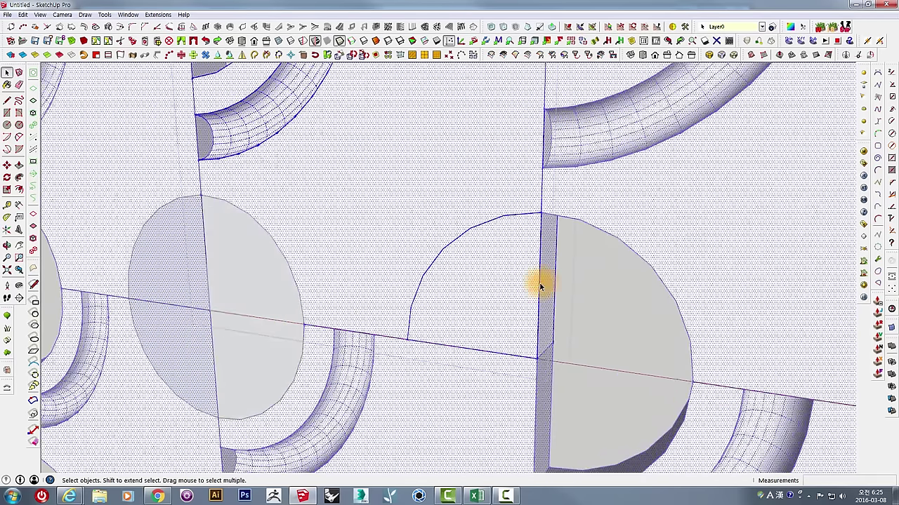
- Push the half-circle face at the junction in 19 mm
middle_drag(540, 286, 519, 305)
click(495, 292)
key(p)
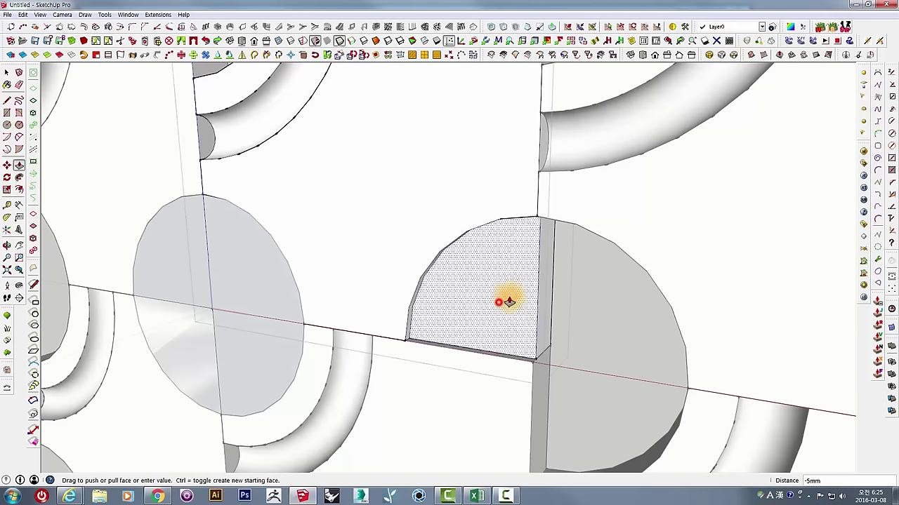
drag(502, 300, 535, 291)
middle_drag(527, 304, 596, 322)
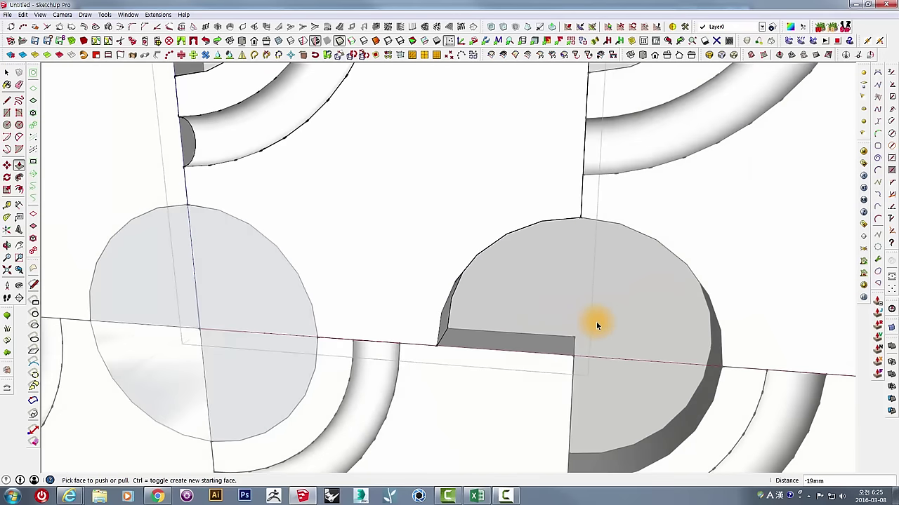
key(space)
click(598, 304)
- Check the recessed notch, then select the left circle's arc and edges
middle_drag(319, 230, 142, 207)
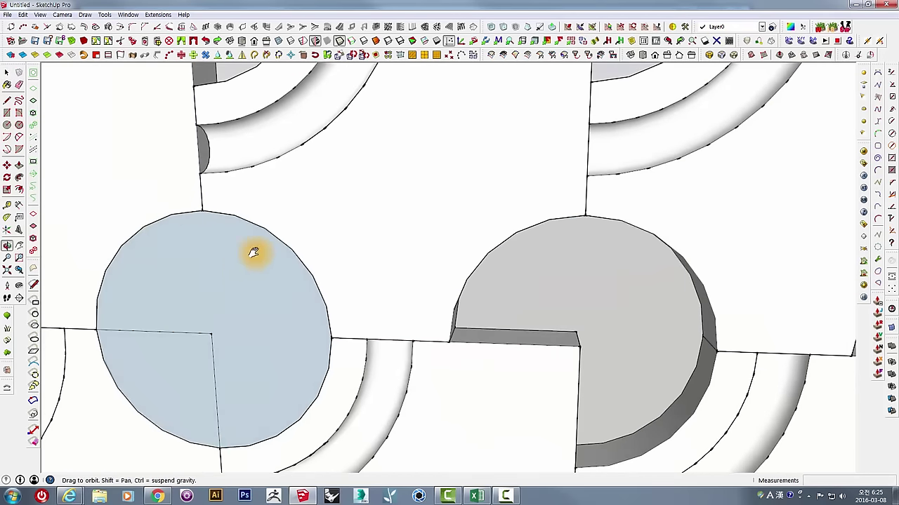
middle_drag(252, 253, 254, 355)
click(244, 363)
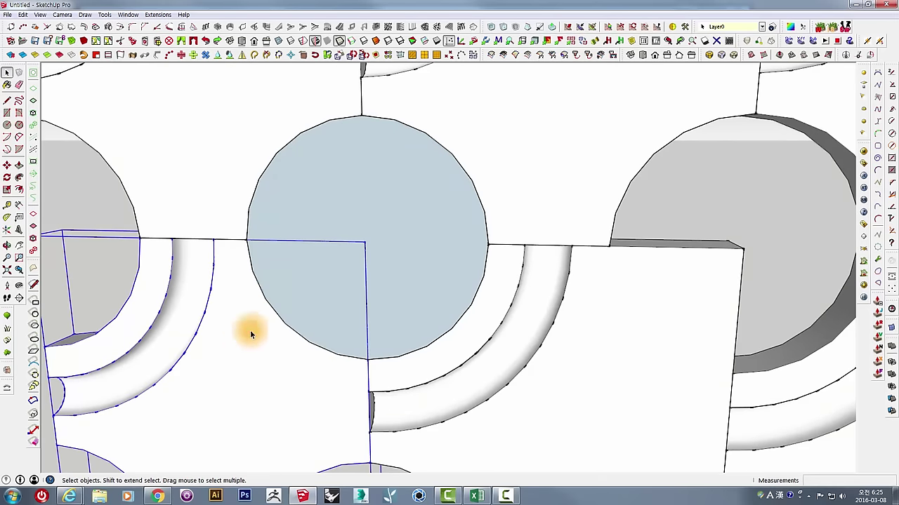
- Draw a circle centred on the panel corner
triple_click(249, 309)
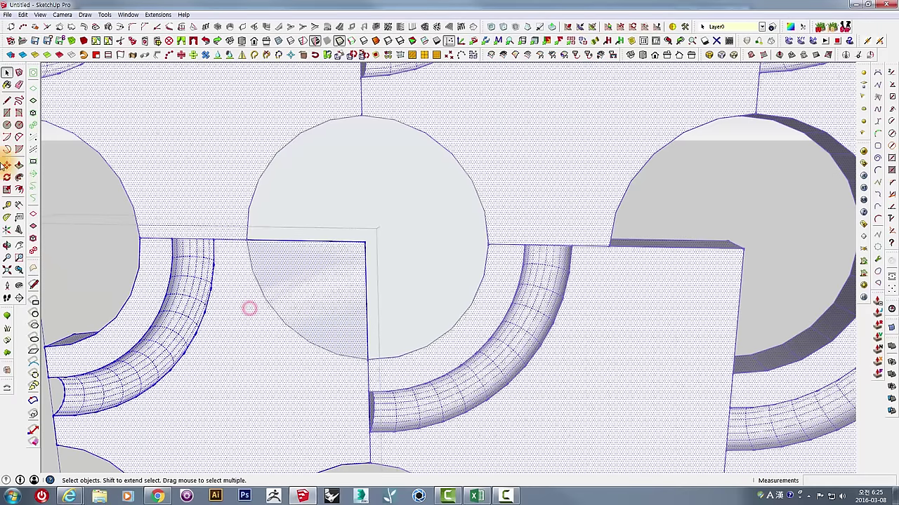
click(8, 127)
click(364, 242)
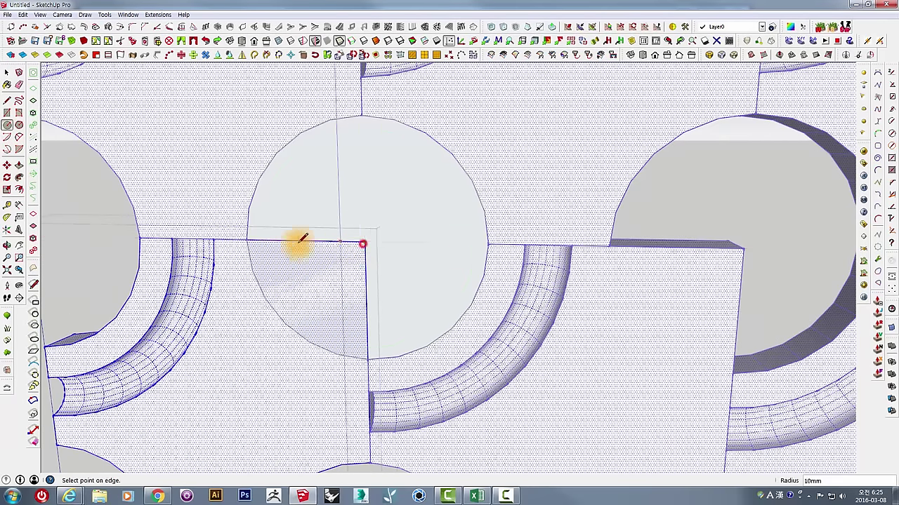
click(254, 239)
scroll(526, 301, down, 2)
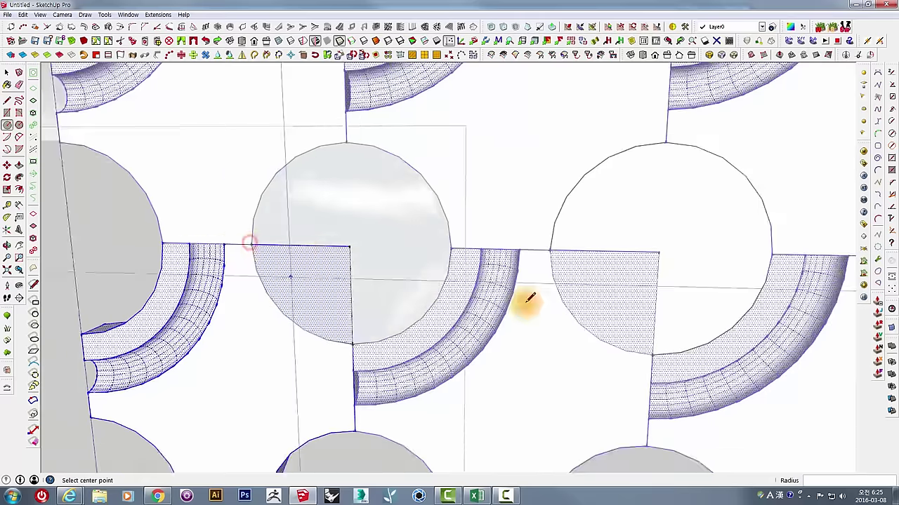
middle_drag(526, 301, 473, 305)
- Erase the edge splitting the centre circle into separate faces
key(space)
click(436, 386)
triple_click(436, 386)
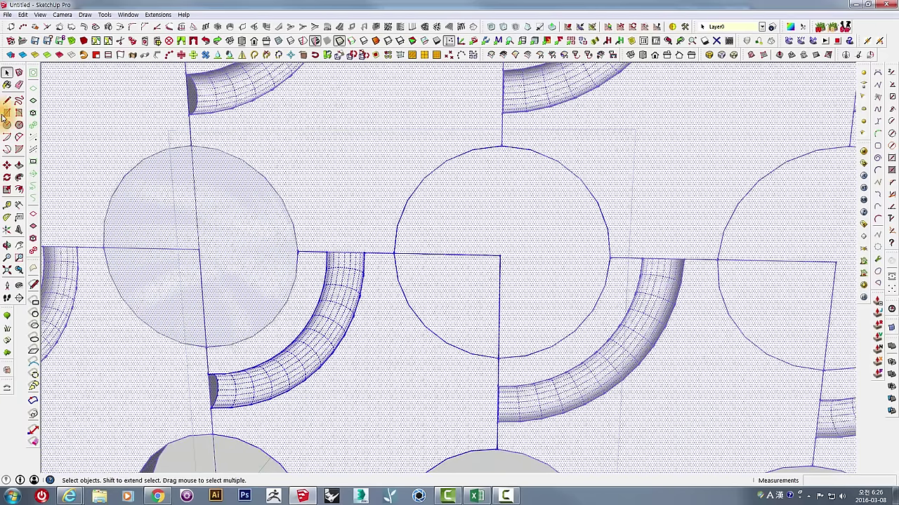
drag(424, 180, 583, 181)
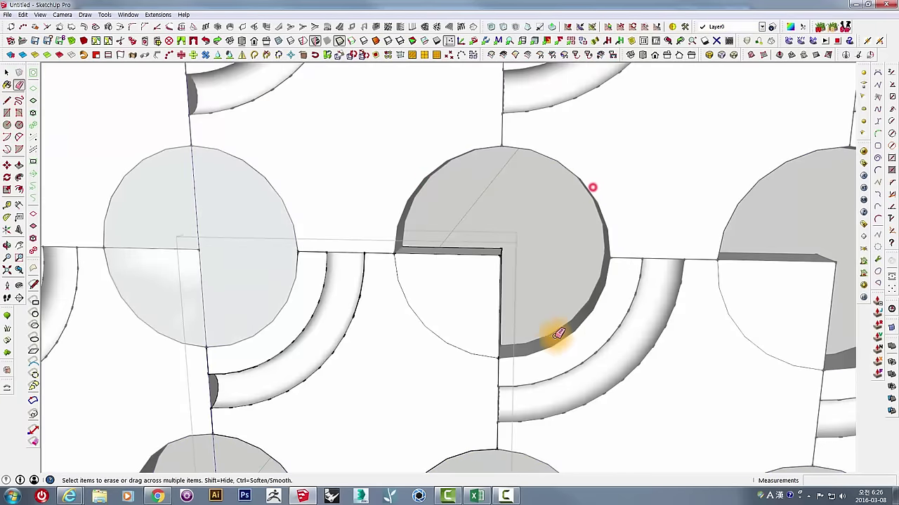
- Push the remaining circle face in 19 mm to complete the notch
mouse_move(558, 334)
middle_down()
mouse_move(487, 342)
mouse_move(487, 305)
middle_up()
key(space)
click(461, 283)
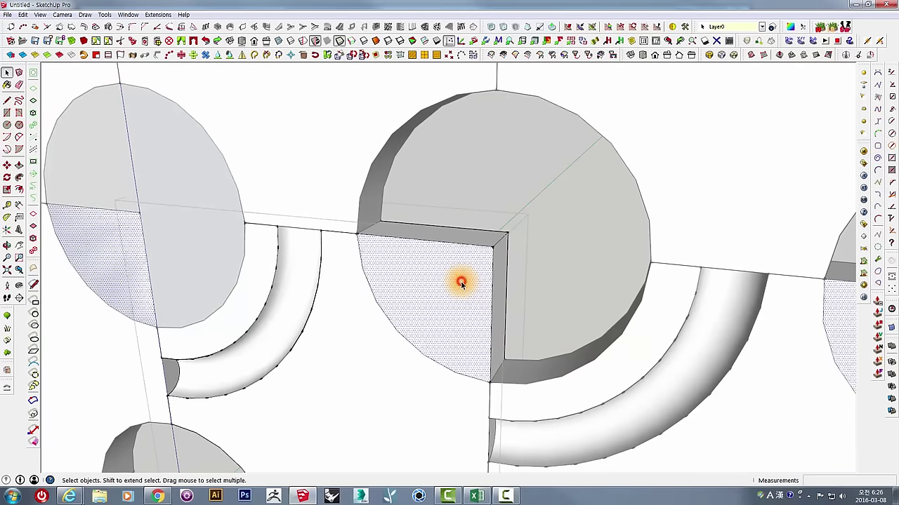
key(p)
drag(460, 281, 482, 237)
key(space)
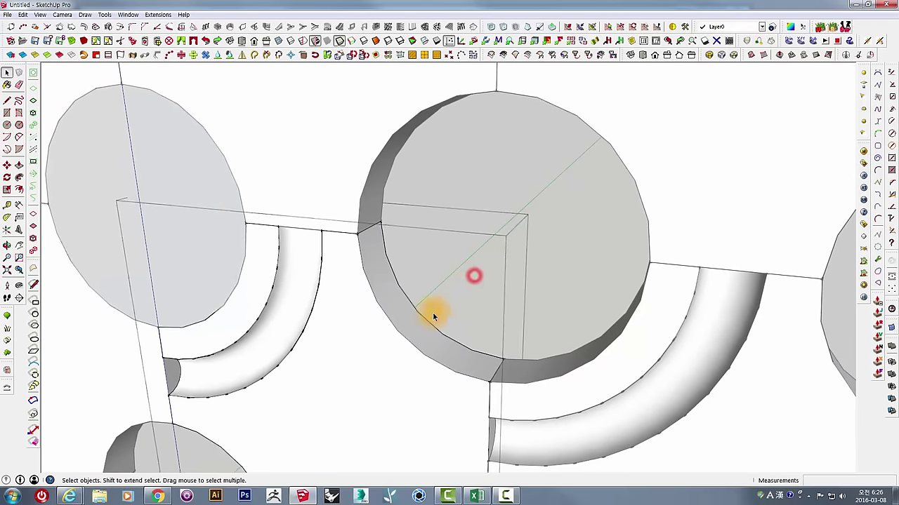
- Zoom out to an oblique view of the whole patterned wall
scroll(433, 317, down, 5)
mouse_move(511, 241)
middle_down()
mouse_move(483, 367)
mouse_move(622, 365)
mouse_move(345, 415)
middle_up()
scroll(491, 316, down, 3)
scroll(294, 374, up, 3)
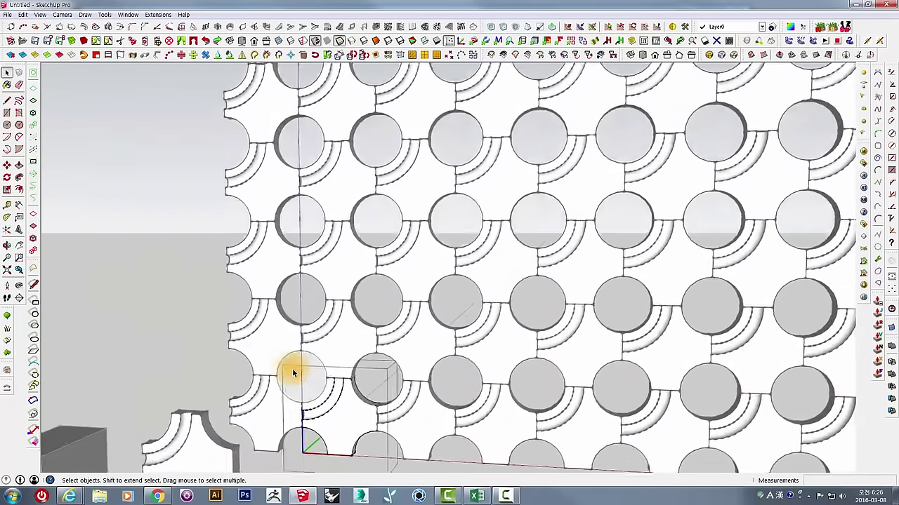
scroll(293, 374, up, 3)
triple_click(357, 427)
click(156, 351)
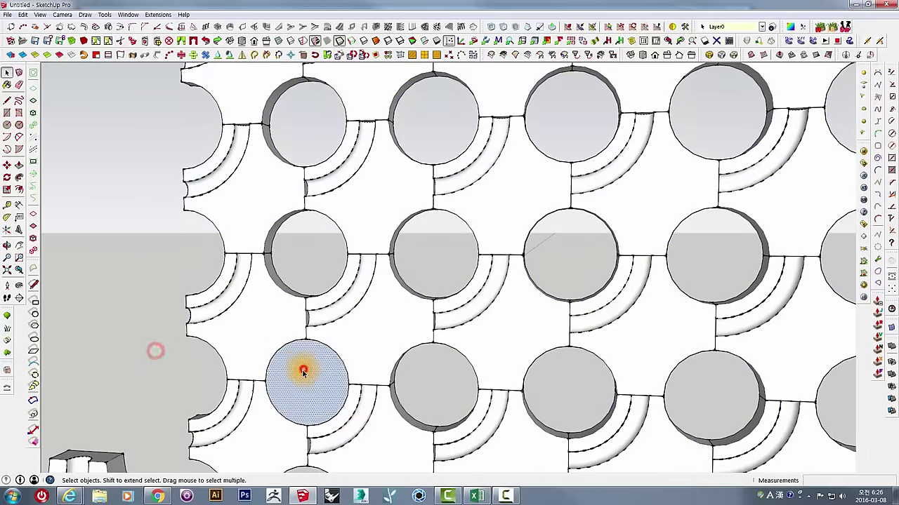
scroll(303, 372, down, 3)
scroll(435, 391, down, 2)
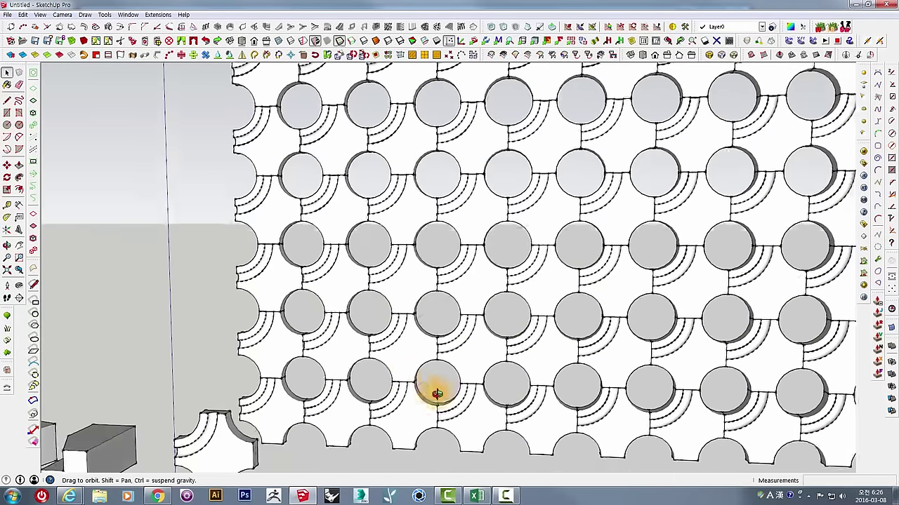
mouse_move(435, 391)
middle_down()
mouse_move(546, 426)
mouse_move(572, 387)
mouse_move(557, 417)
mouse_move(658, 401)
mouse_move(490, 486)
mouse_move(552, 317)
mouse_move(546, 385)
mouse_move(631, 381)
middle_up()
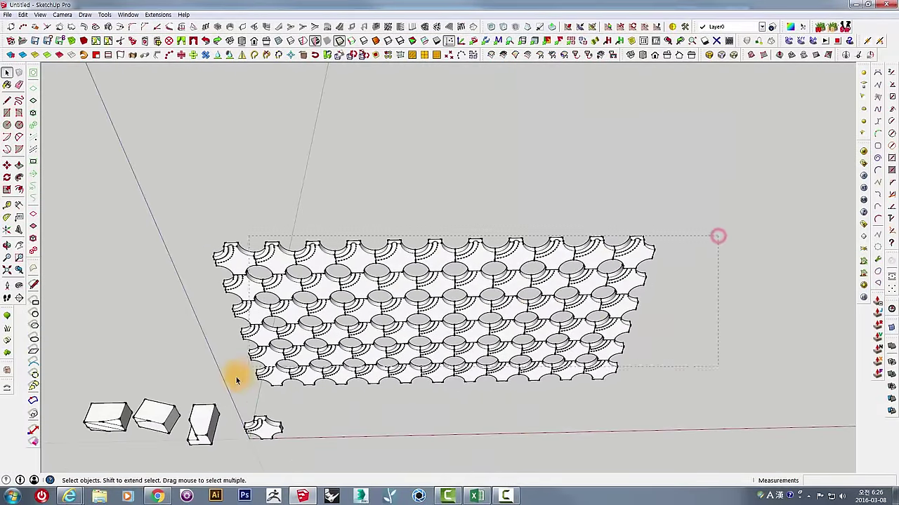
- Copy the wall with Move+Ctrl from its lower-left corner to sit behind the original
middle_drag(366, 389, 473, 293)
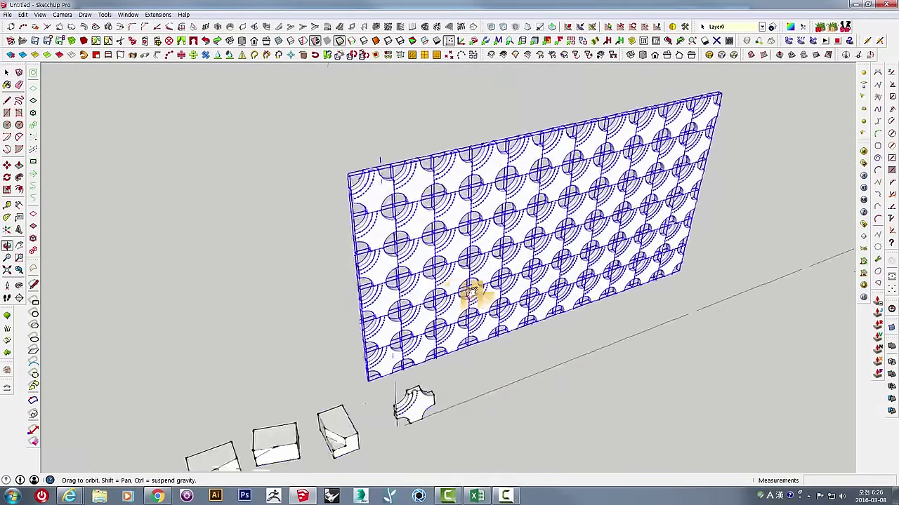
scroll(401, 344, up, 3)
scroll(412, 361, up, 3)
mouse_move(411, 361)
middle_down()
mouse_move(444, 383)
mouse_move(441, 419)
middle_up()
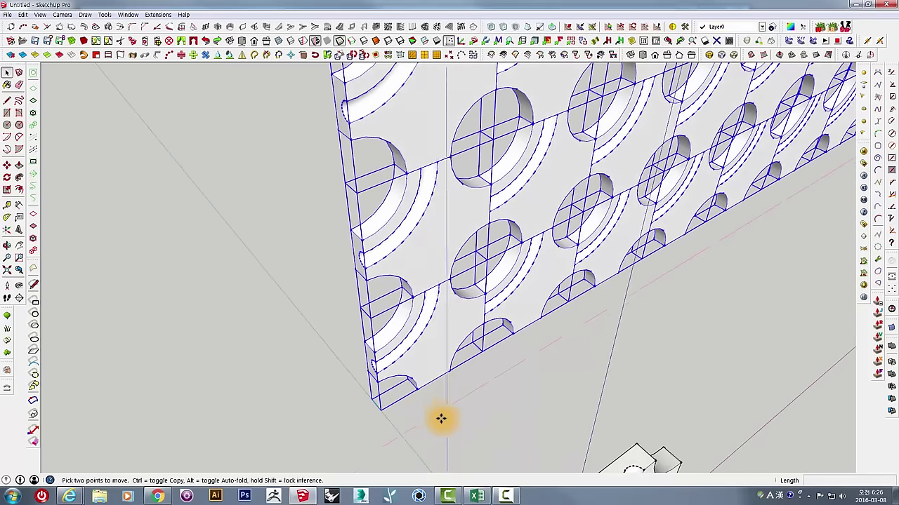
key(ctrl)
click(379, 408)
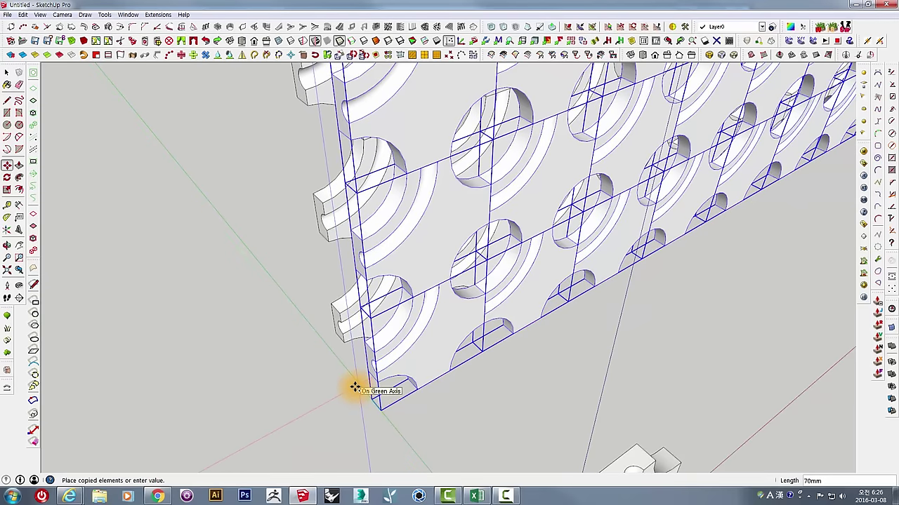
click(356, 389)
- Orbit around both wall layers, viewing them edge-on and from the other side
mouse_move(356, 386)
middle_down()
mouse_move(496, 304)
mouse_move(634, 263)
mouse_move(614, 383)
mouse_move(345, 373)
mouse_move(464, 333)
mouse_move(630, 409)
mouse_move(363, 387)
mouse_move(321, 394)
middle_up()
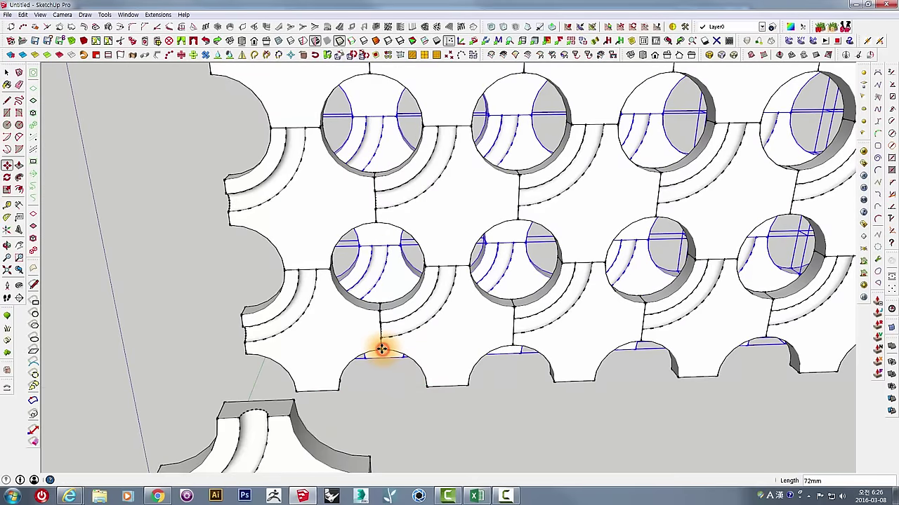
mouse_move(381, 349)
middle_down()
mouse_move(317, 290)
mouse_move(638, 315)
mouse_move(734, 355)
mouse_move(537, 407)
middle_up()
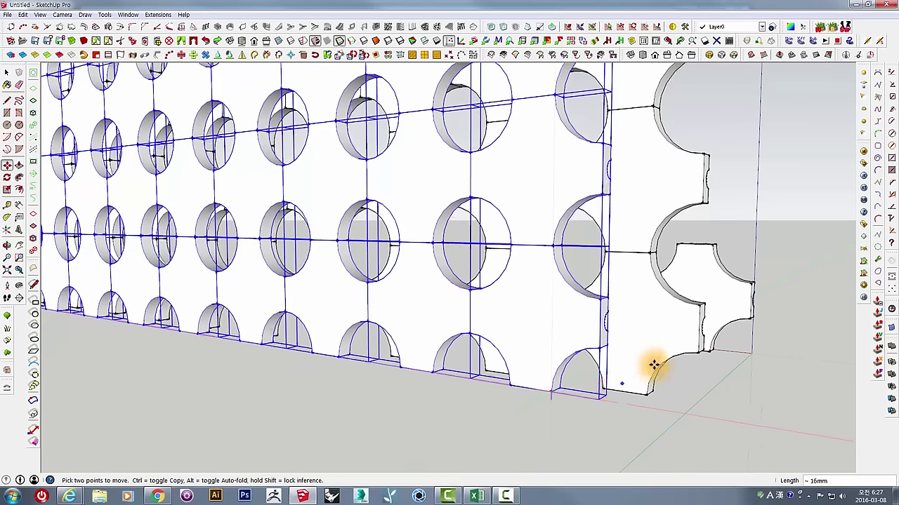
mouse_move(700, 326)
middle_down()
mouse_move(412, 404)
mouse_move(250, 351)
mouse_move(373, 468)
mouse_move(562, 457)
mouse_move(337, 401)
mouse_move(60, 230)
middle_up()
mouse_move(154, 238)
middle_down()
mouse_move(416, 287)
mouse_move(497, 293)
mouse_move(395, 295)
mouse_move(294, 348)
mouse_move(295, 357)
mouse_move(49, 66)
middle_up()
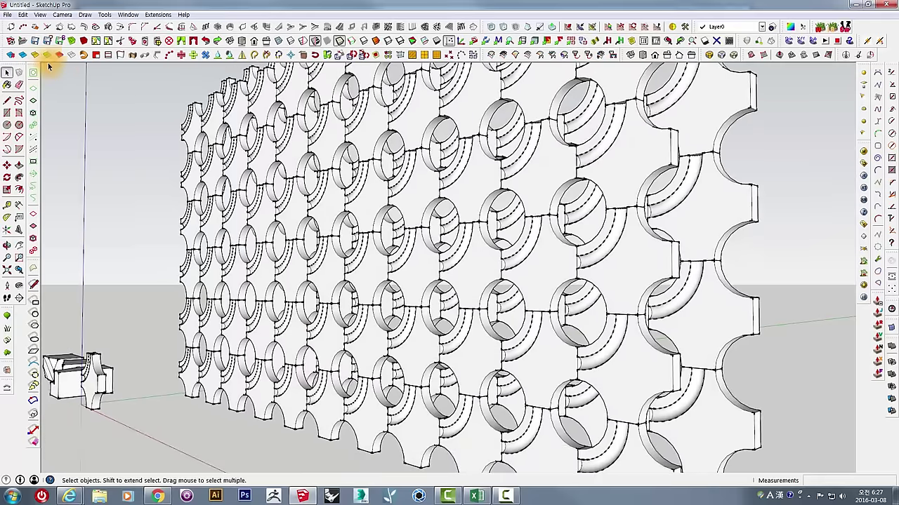
- Turn on View > Shadows and zoom in on the shaded wall
click(40, 14)
click(35, 106)
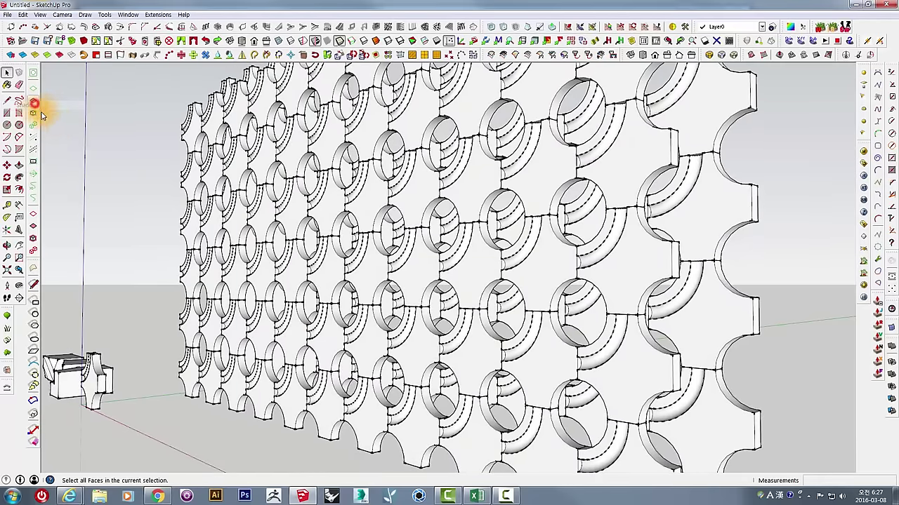
mouse_move(281, 281)
middle_down()
mouse_move(311, 281)
mouse_move(391, 246)
mouse_move(397, 275)
mouse_move(593, 266)
mouse_move(731, 274)
mouse_move(612, 287)
mouse_move(702, 301)
mouse_move(688, 287)
mouse_move(672, 301)
mouse_move(606, 315)
mouse_move(450, 315)
mouse_move(429, 234)
middle_up()
scroll(407, 128, up, 3)
scroll(408, 129, up, 2)
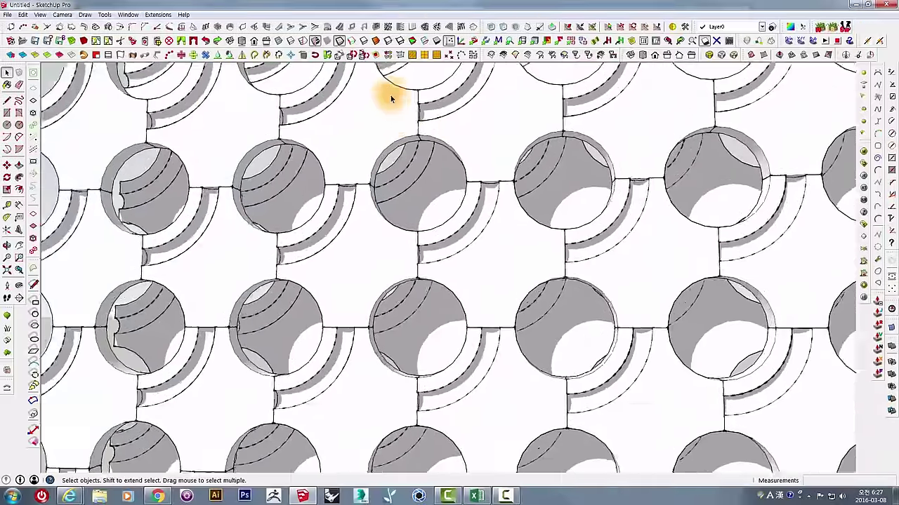
scroll(391, 90, up, 1)
scroll(387, 104, down, 3)
scroll(381, 110, down, 1)
- Orbit and zoom around the shaded circular notches, ending at a low side view
middle_drag(373, 111, 349, 315)
scroll(349, 315, up, 2)
scroll(363, 287, up, 2)
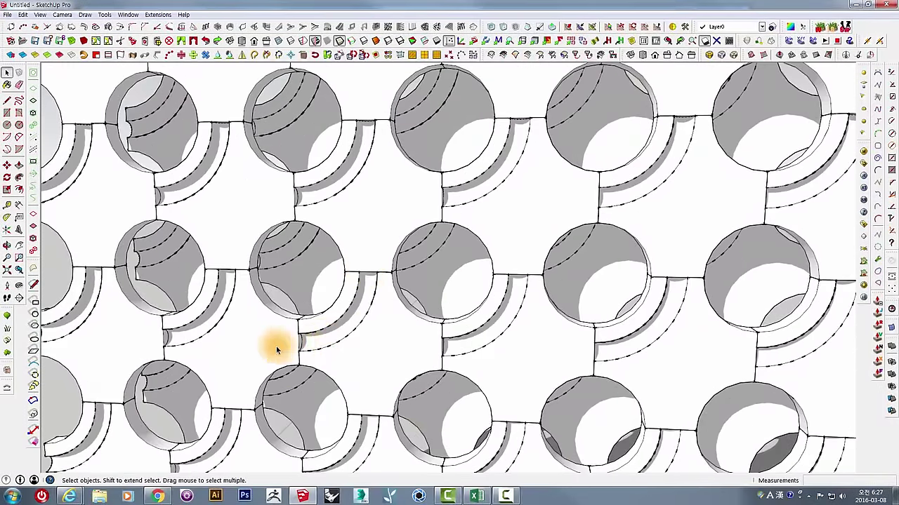
scroll(276, 350, down, 2)
scroll(297, 351, down, 2)
mouse_move(297, 351)
middle_down()
mouse_move(330, 355)
mouse_move(404, 336)
middle_up()
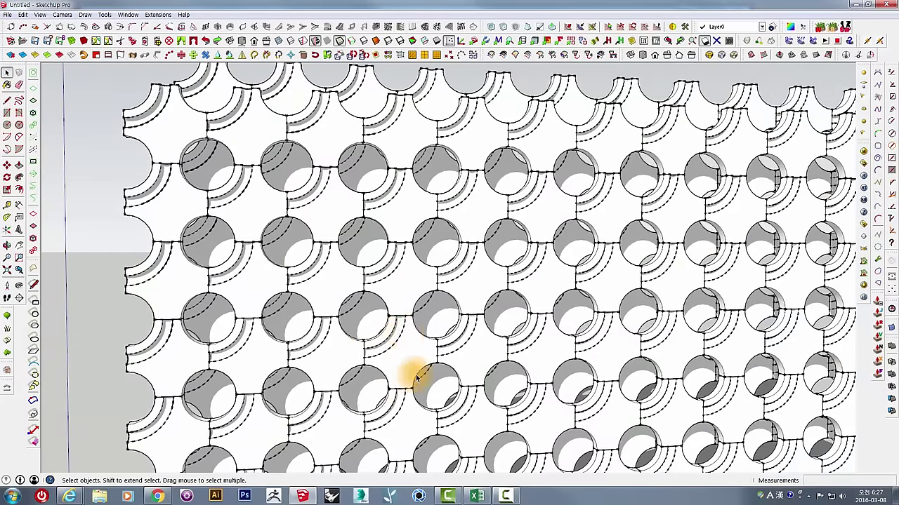
mouse_move(521, 342)
middle_down()
mouse_move(395, 317)
mouse_move(353, 377)
mouse_move(454, 281)
mouse_move(400, 384)
mouse_move(207, 361)
mouse_move(297, 377)
mouse_move(693, 242)
mouse_move(632, 236)
mouse_move(512, 255)
mouse_move(588, 267)
mouse_move(478, 252)
mouse_move(527, 247)
mouse_move(475, 275)
mouse_move(481, 255)
mouse_move(467, 280)
mouse_move(450, 281)
mouse_move(438, 255)
mouse_move(458, 267)
mouse_move(421, 271)
mouse_move(481, 327)
mouse_move(732, 285)
mouse_move(616, 304)
mouse_move(654, 297)
mouse_move(505, 391)
middle_up()
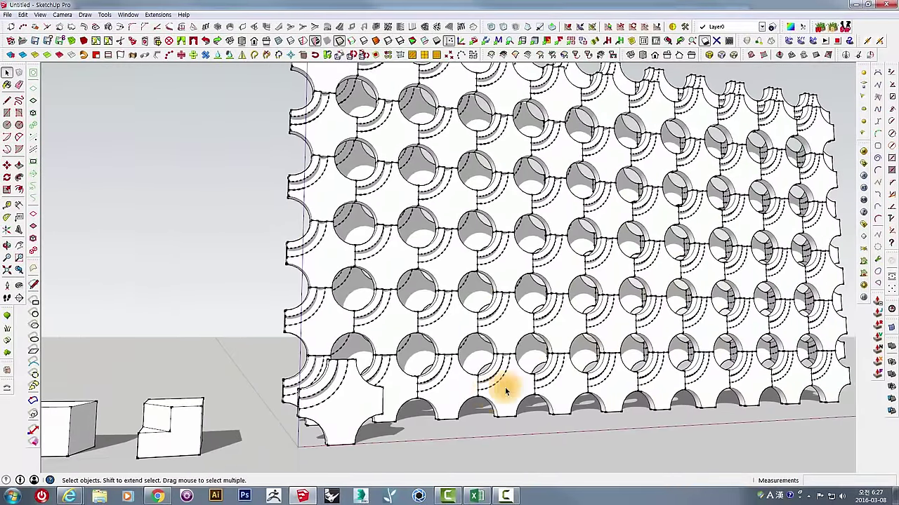
click(159, 496)
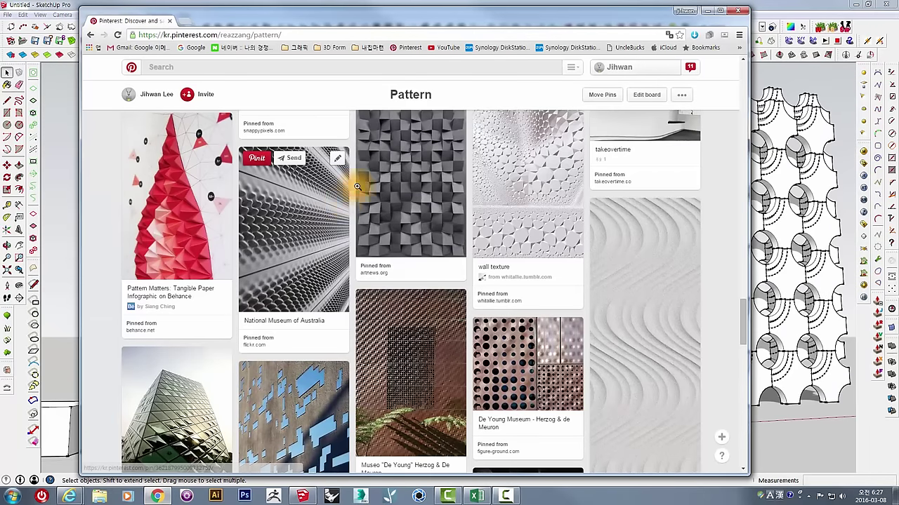
mouse_move(410, 189)
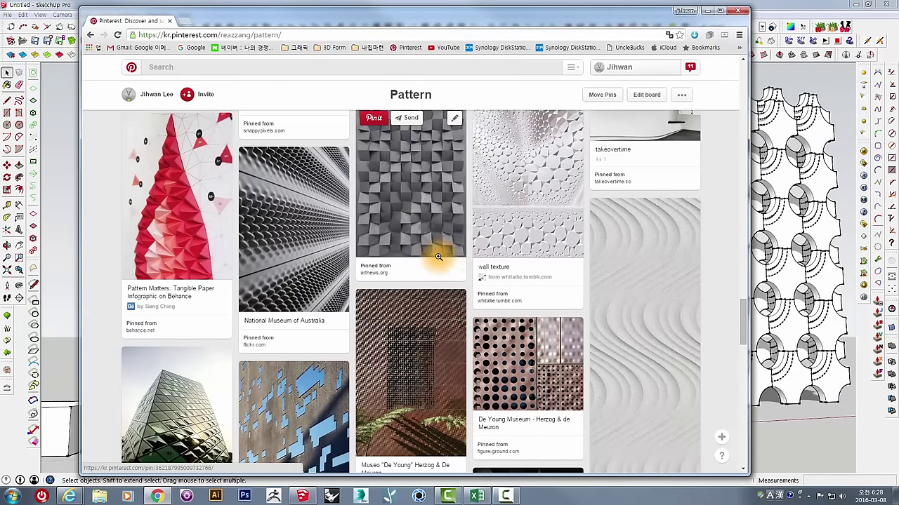
scroll(292, 302, down, 3)
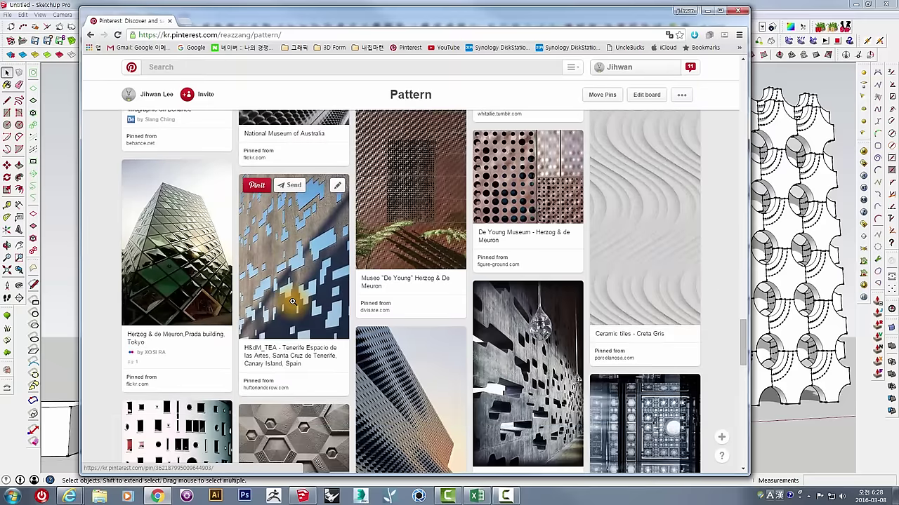
scroll(292, 302, down, 2)
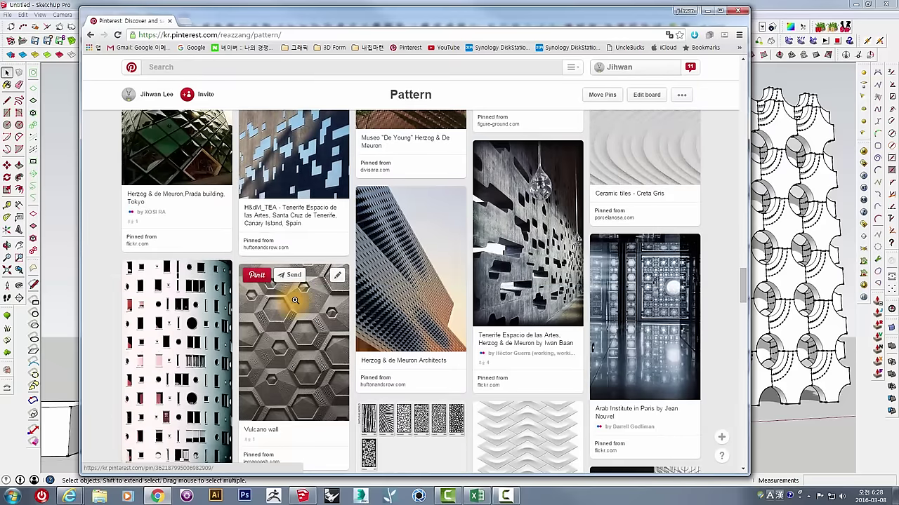
scroll(295, 300, down, 2)
scroll(179, 359, down, 2)
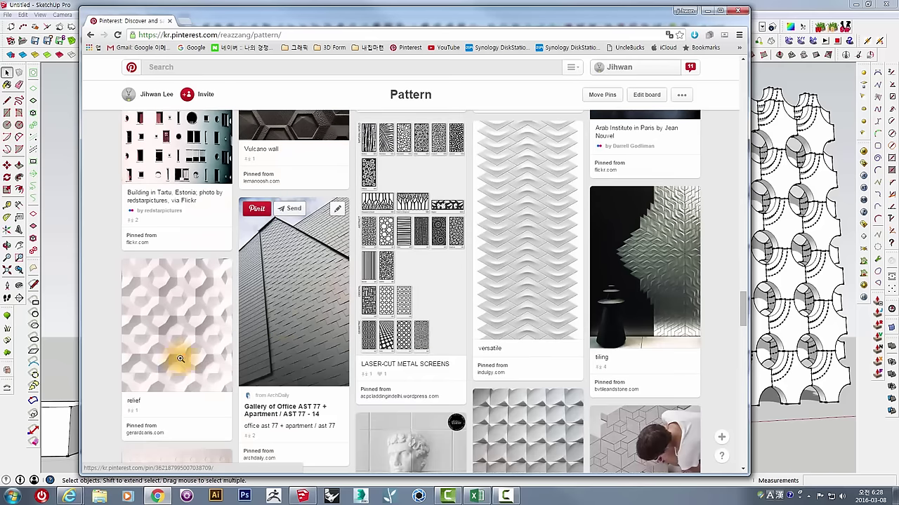
scroll(224, 347, down, 3)
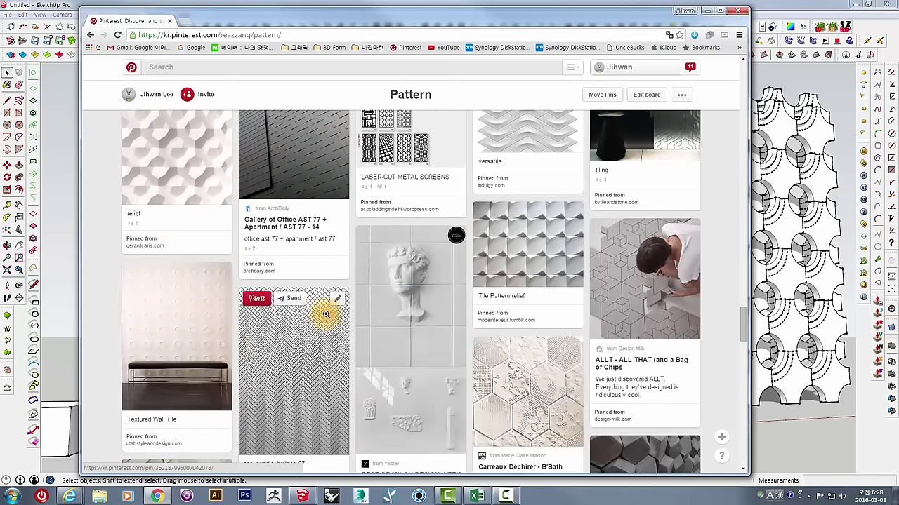
click(502, 254)
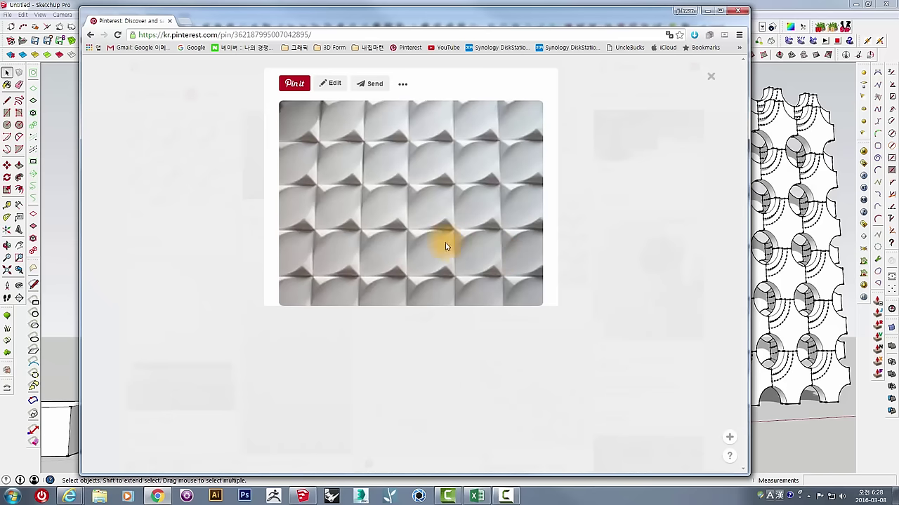
click(228, 248)
scroll(372, 286, down, 1)
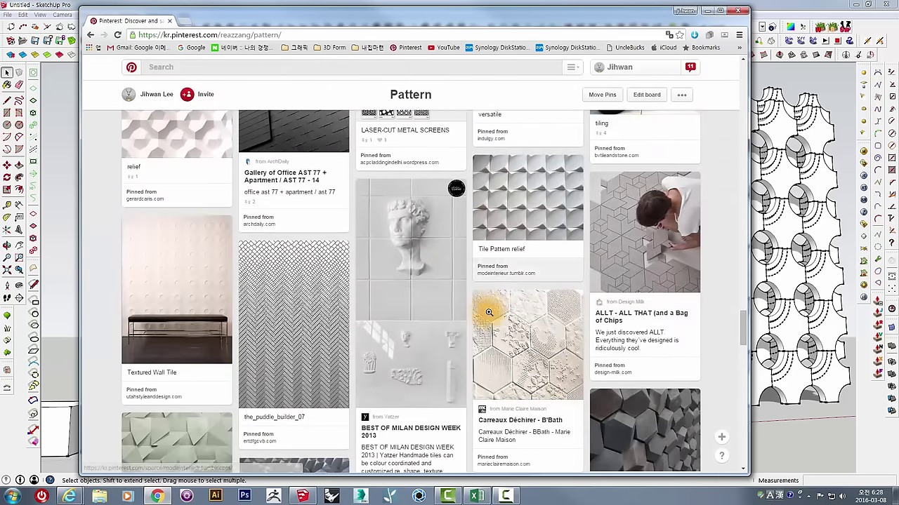
click(621, 269)
scroll(496, 324, down, 1)
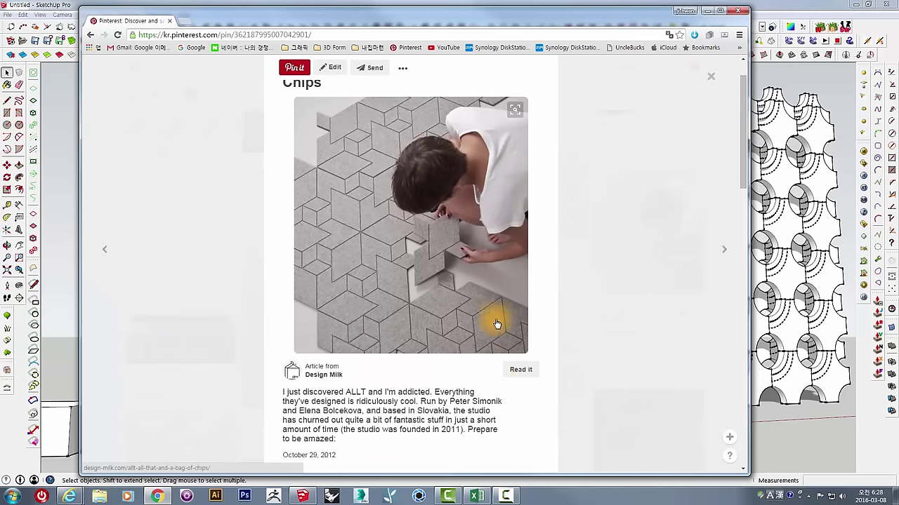
scroll(495, 324, down, 3)
scroll(495, 324, down, 3)
scroll(496, 324, down, 2)
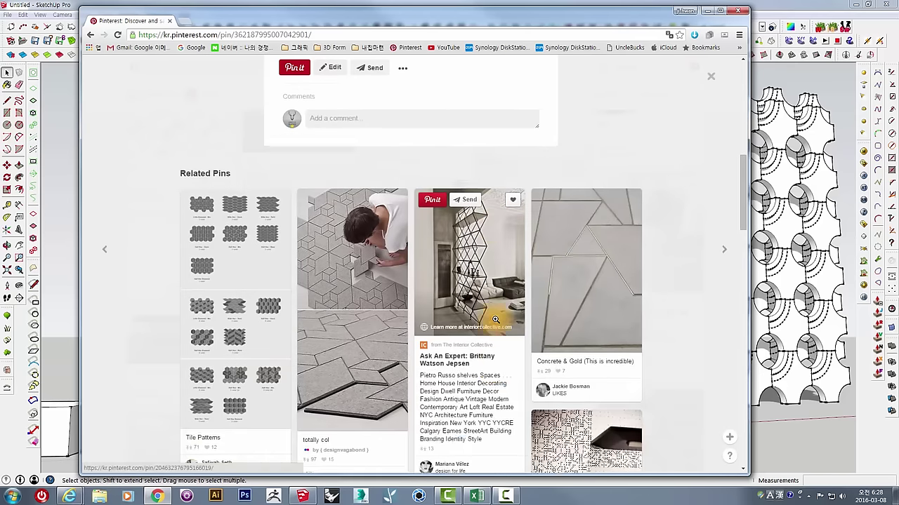
scroll(358, 346, down, 2)
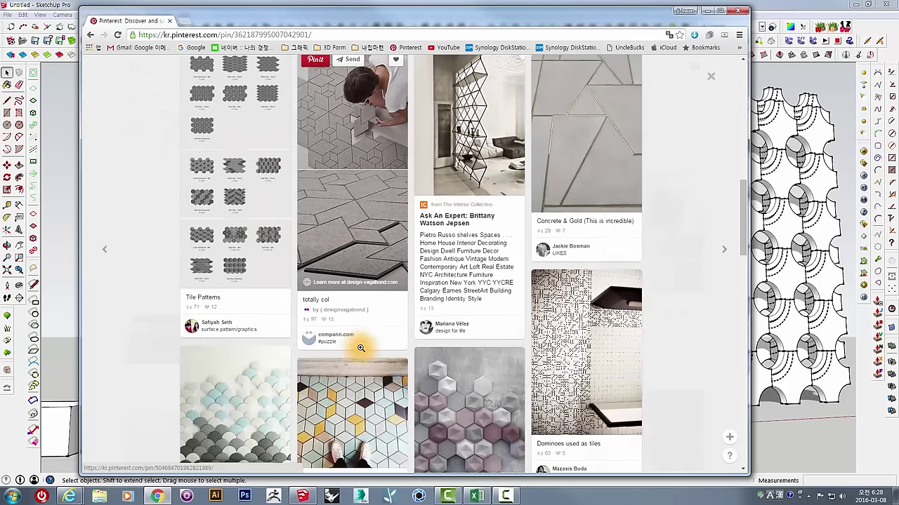
scroll(361, 347, down, 2)
click(452, 295)
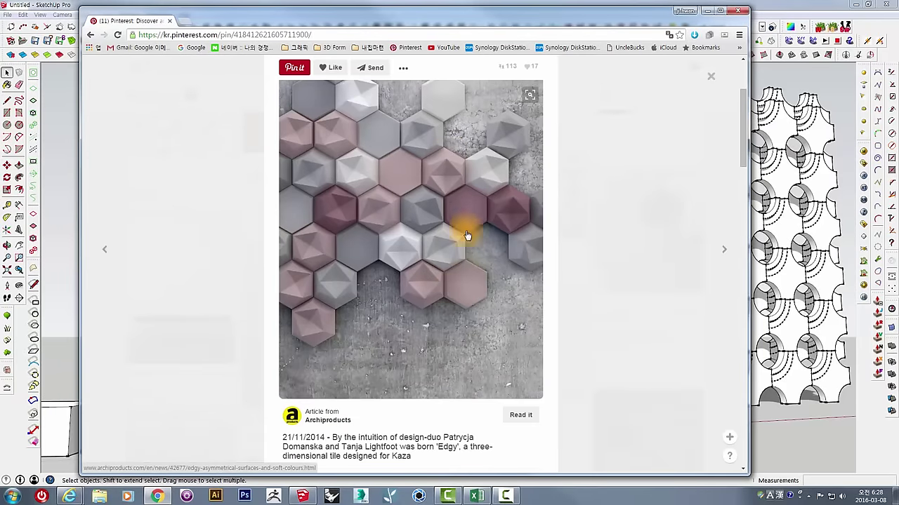
- Close the Edgy pin and scroll down through the Pattern board
click(222, 238)
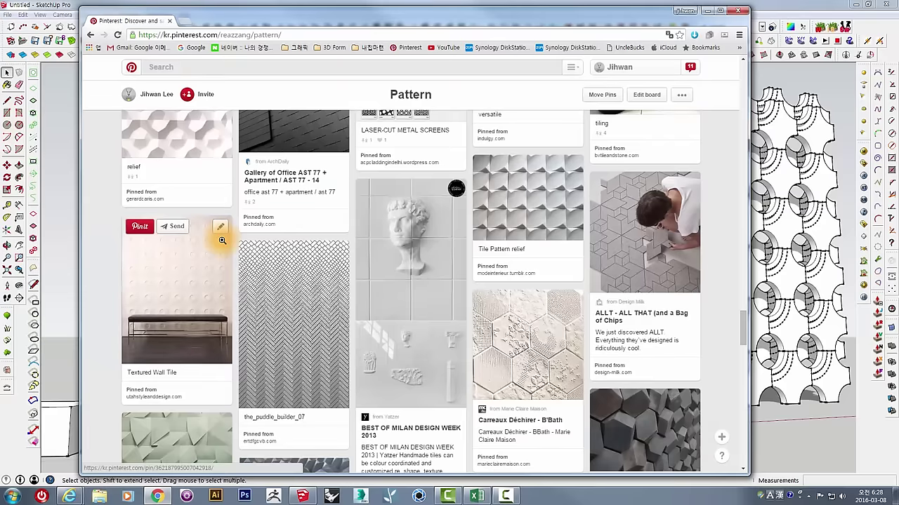
scroll(222, 239, down, 2)
scroll(221, 240, down, 1)
scroll(223, 241, down, 2)
scroll(223, 242, down, 2)
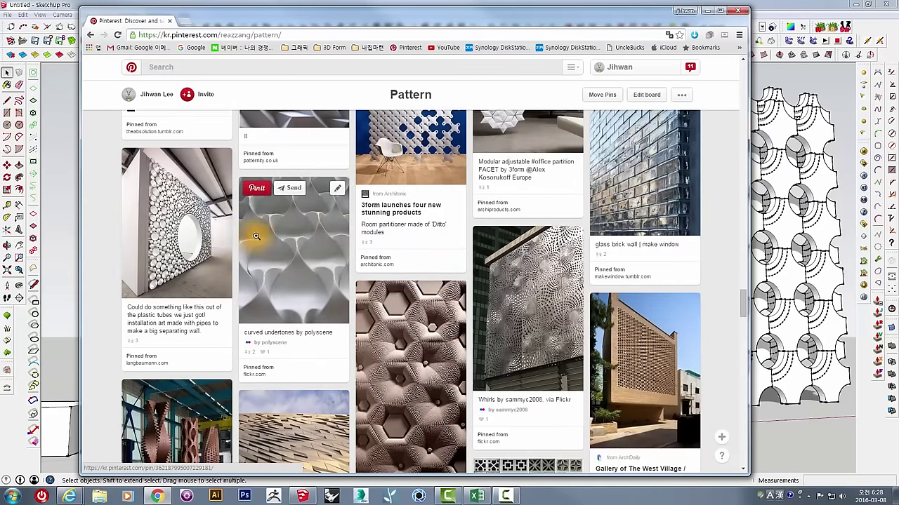
mouse_move(294, 251)
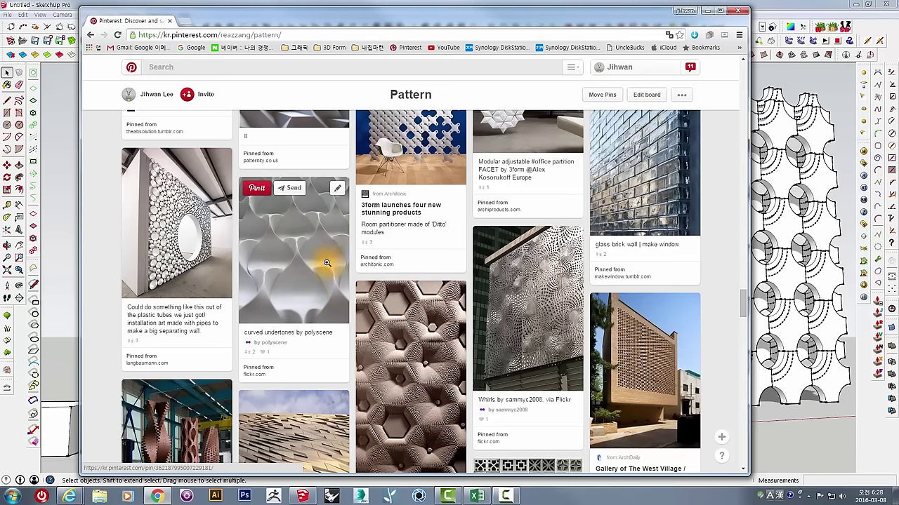
scroll(327, 262, down, 2)
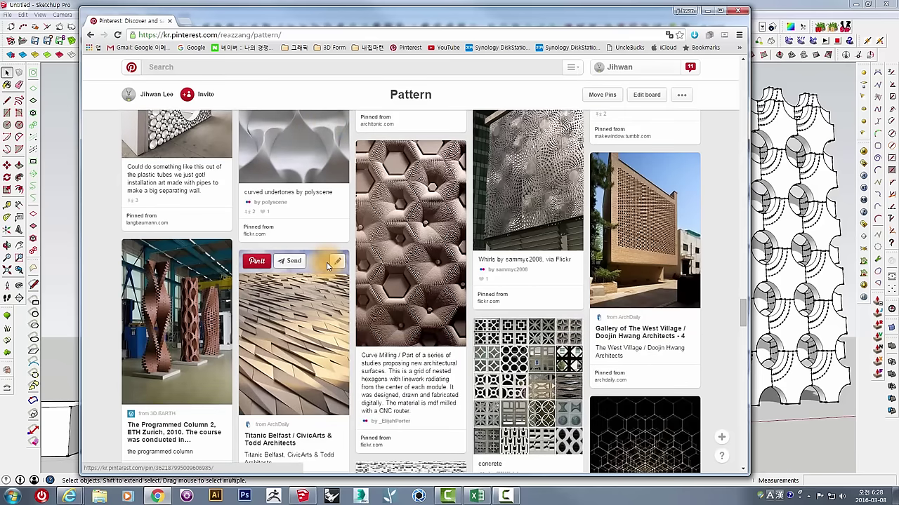
scroll(326, 263, down, 2)
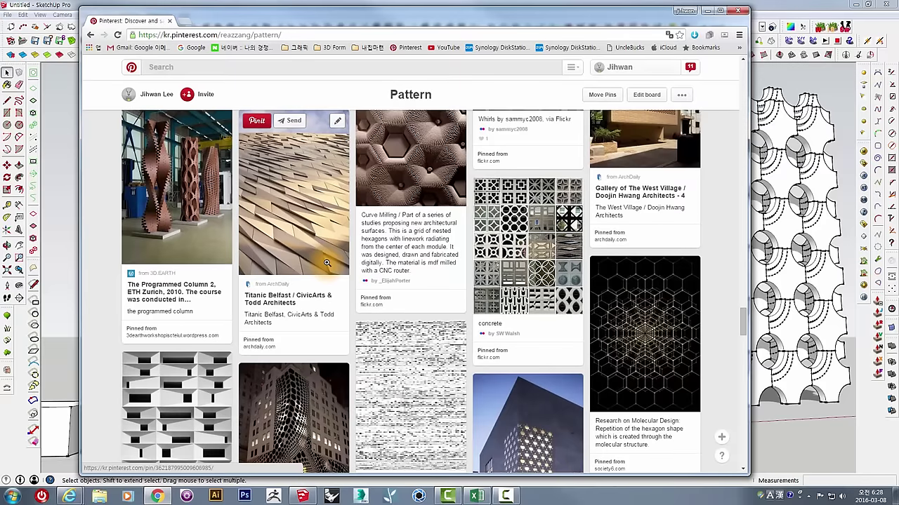
scroll(326, 262, down, 4)
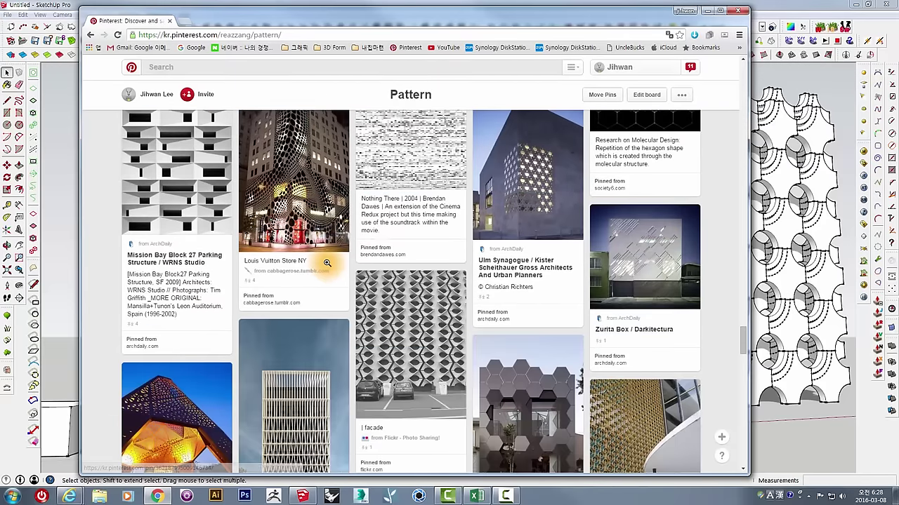
scroll(326, 266, down, 2)
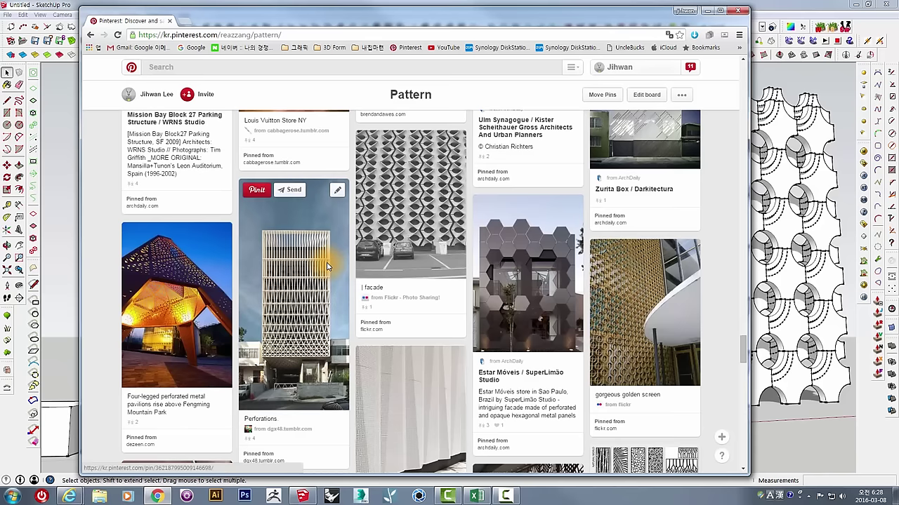
scroll(326, 266, down, 2)
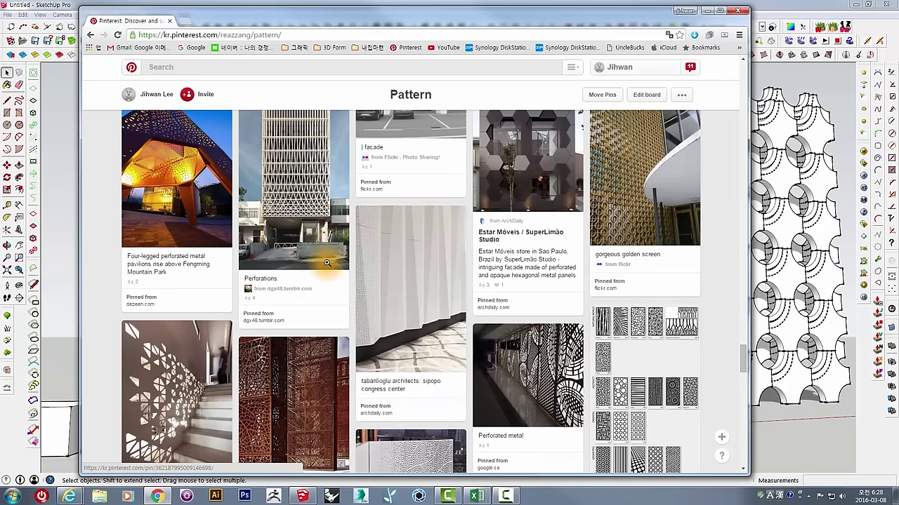
scroll(326, 262, down, 1)
scroll(326, 263, down, 2)
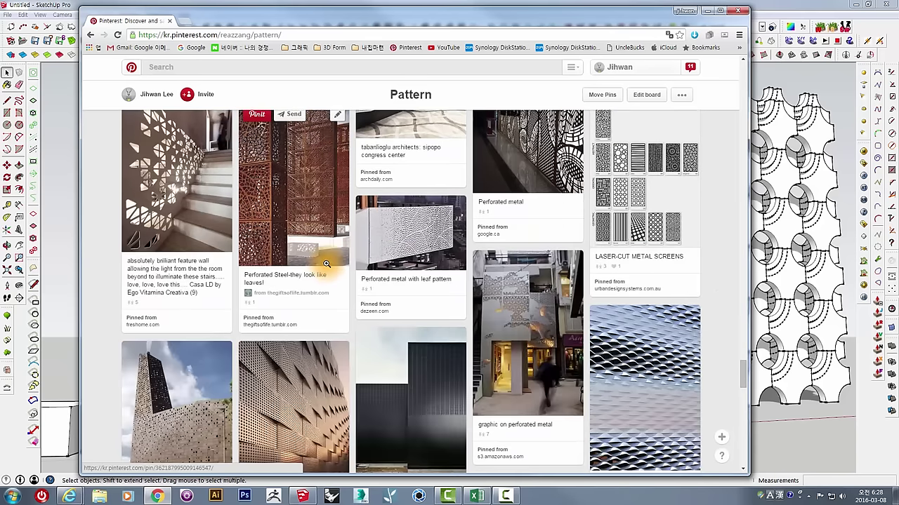
scroll(327, 264, down, 2)
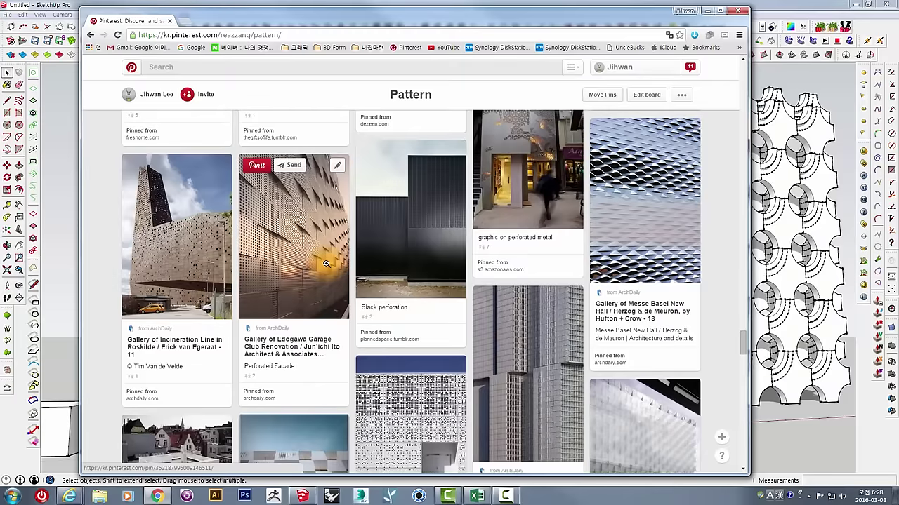
- Scroll back up and open the 'Modular adjustable office partition FACET by 3form' pin
scroll(327, 264, up, 2)
scroll(326, 263, up, 1)
scroll(326, 263, up, 2)
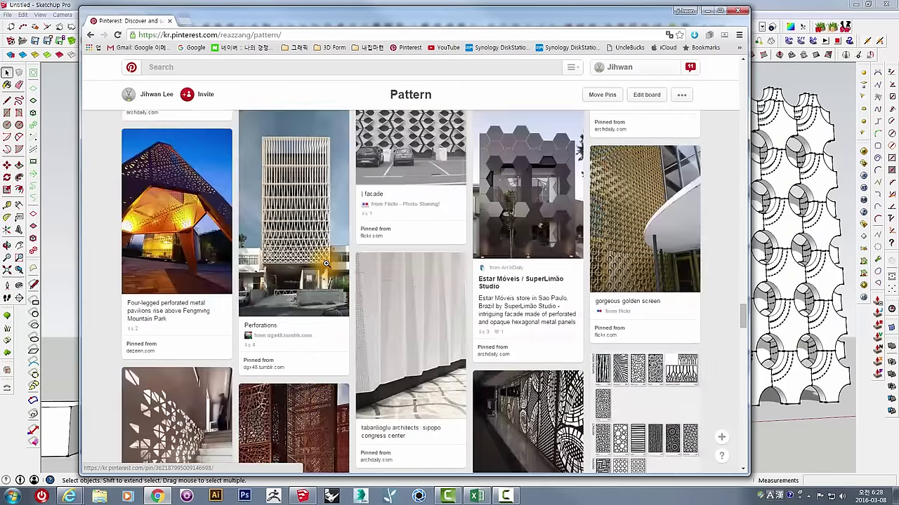
scroll(326, 264, up, 1)
scroll(327, 264, up, 1)
scroll(326, 265, up, 2)
scroll(327, 267, up, 1)
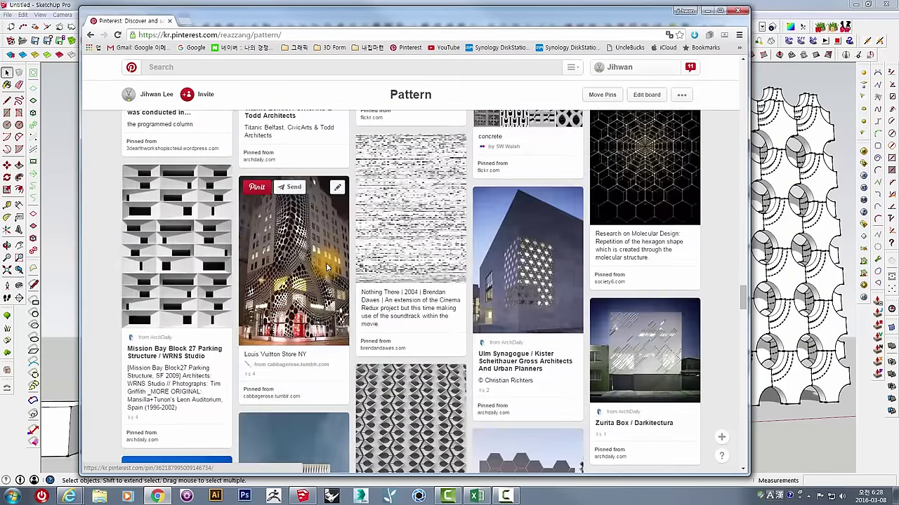
scroll(326, 263, up, 1)
scroll(326, 263, up, 1)
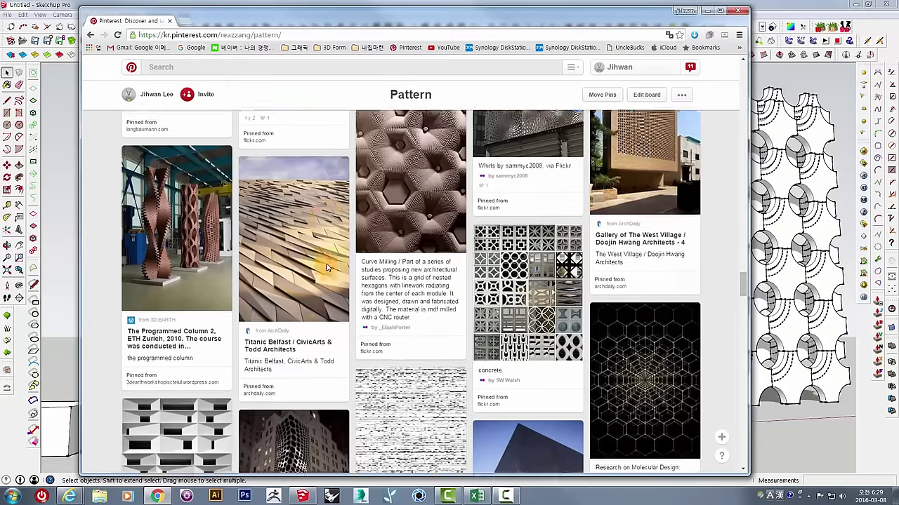
scroll(327, 263, up, 2)
scroll(326, 263, up, 1)
scroll(326, 263, up, 2)
scroll(327, 263, up, 2)
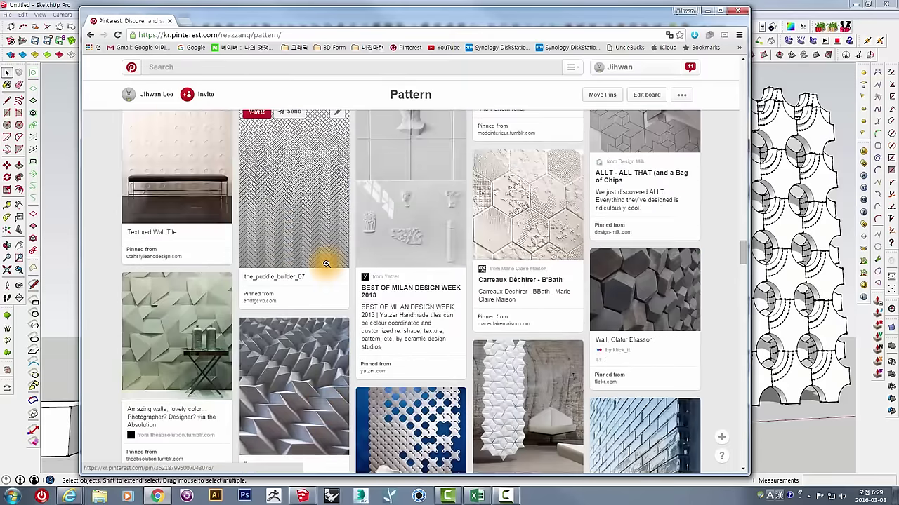
scroll(326, 263, down, 2)
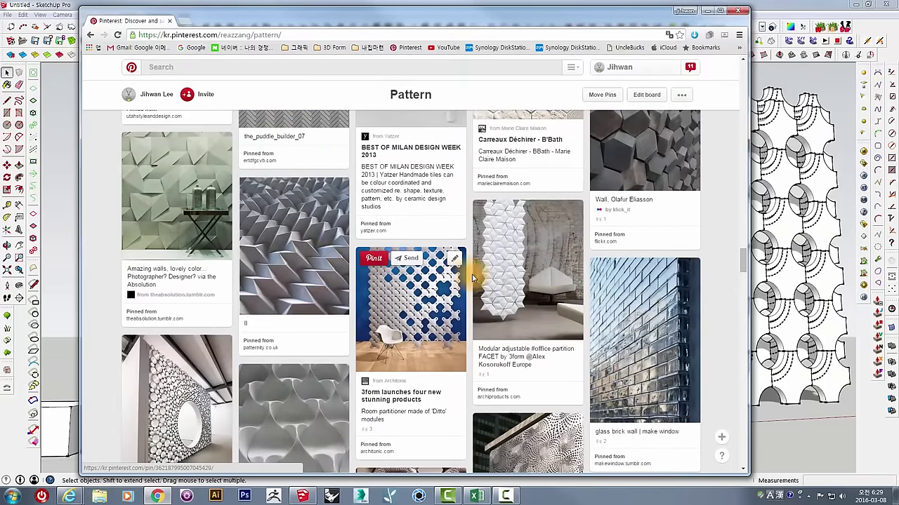
click(502, 260)
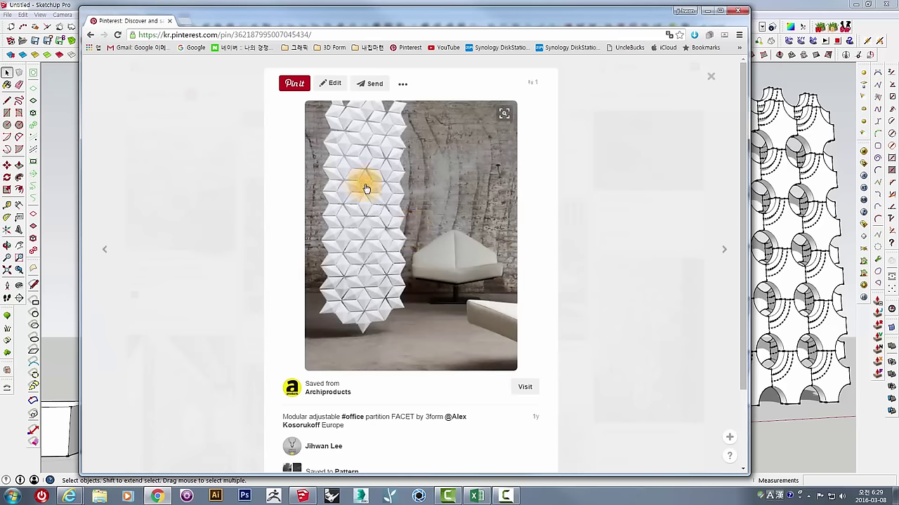